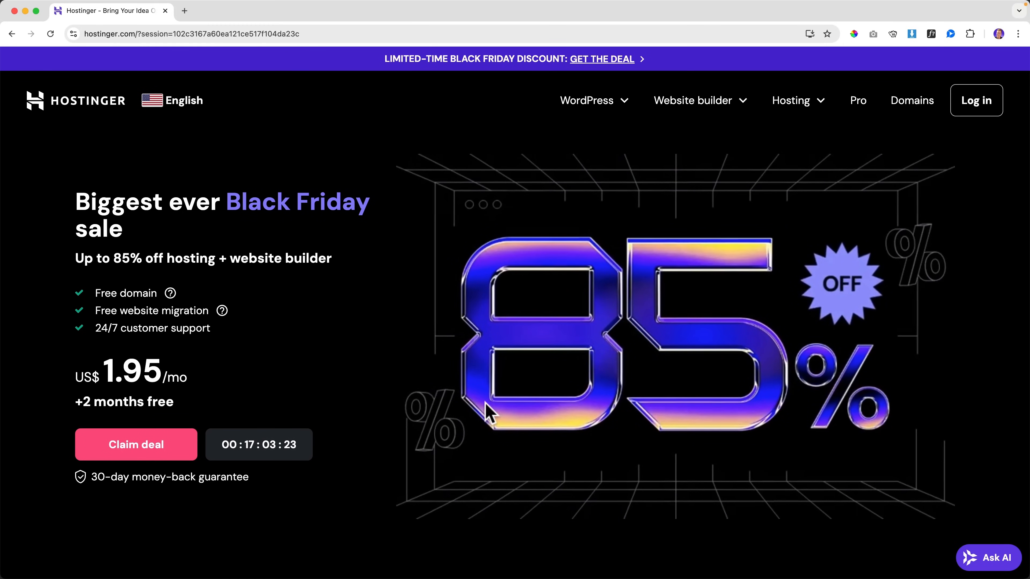
Step: Jump to the pricing cards and scroll through the Premium, Business and Cloud Startup plan features
{"action": "left_click", "coordinate": [170, 454]}
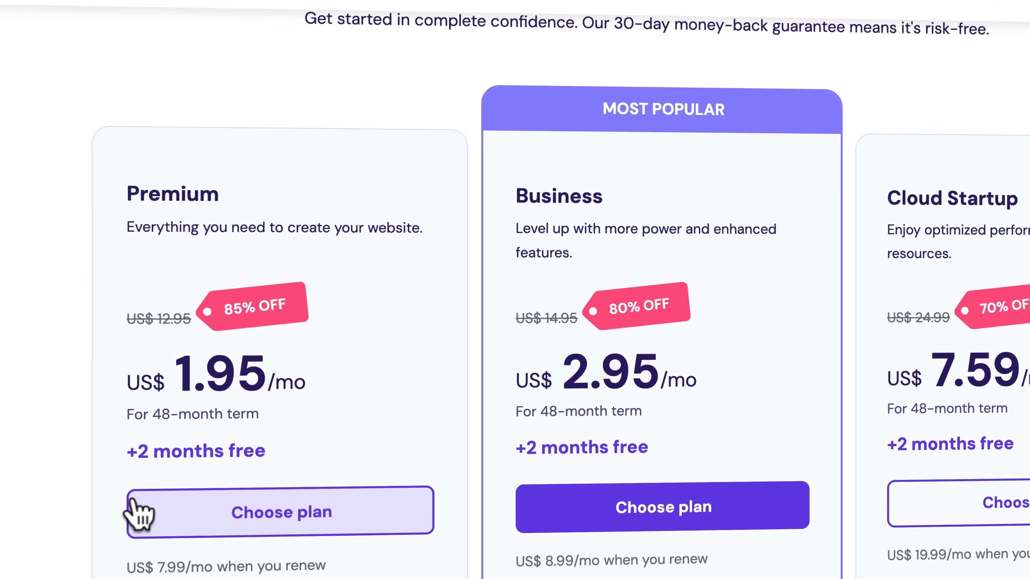
{"action": "scroll", "coordinate": [202, 409], "scroll_direction": "down", "scroll_amount": 5}
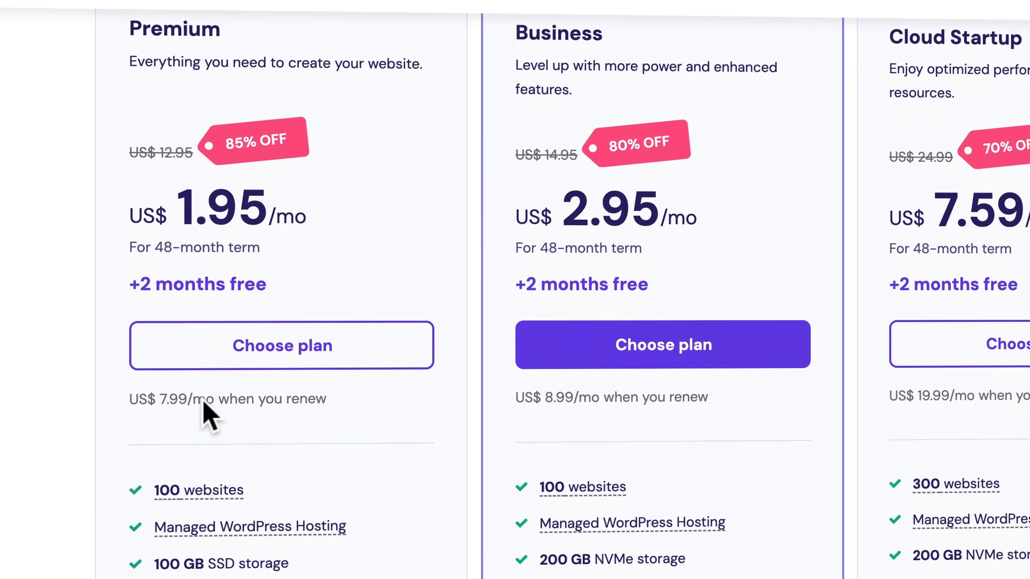
{"action": "scroll", "coordinate": [207, 414], "scroll_direction": "down", "scroll_amount": 2}
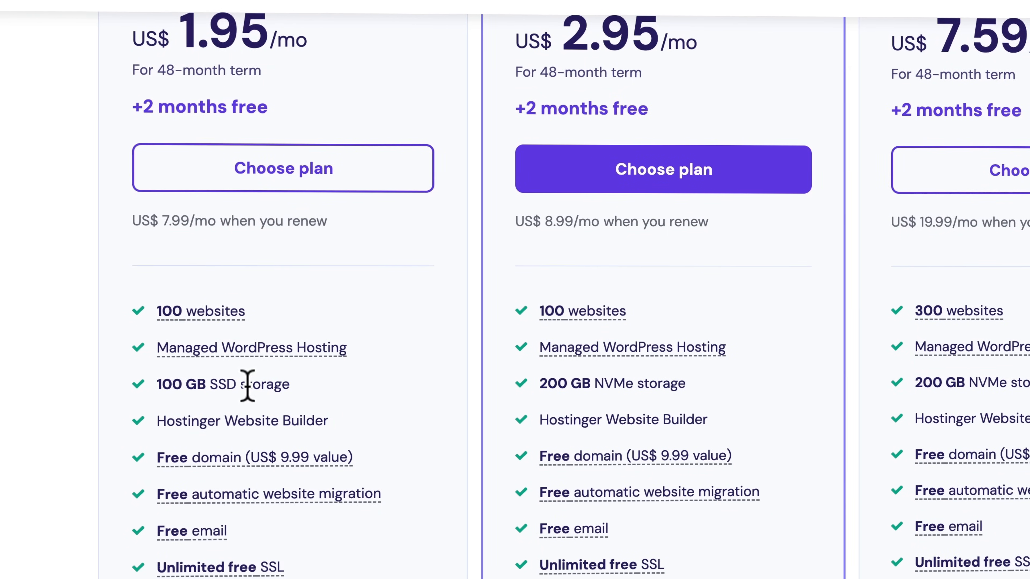
{"action": "scroll", "coordinate": [689, 382], "scroll_direction": "up", "scroll_amount": 4}
{"action": "scroll", "coordinate": [652, 345], "scroll_direction": "down", "scroll_amount": 3}
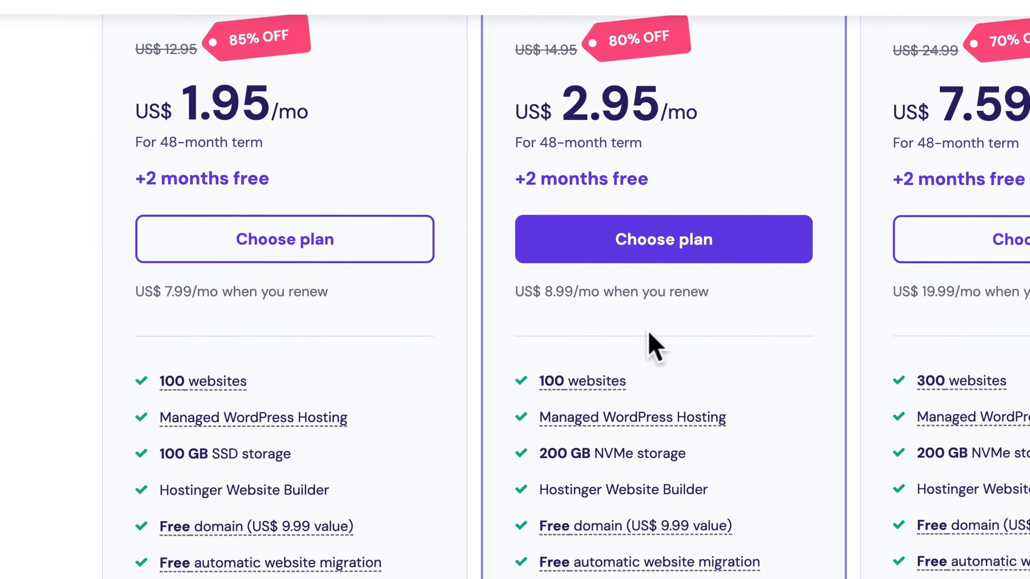
{"action": "mouse_move", "coordinate": [590, 406]}
{"action": "scroll", "coordinate": [590, 410], "scroll_direction": "down", "scroll_amount": 1}
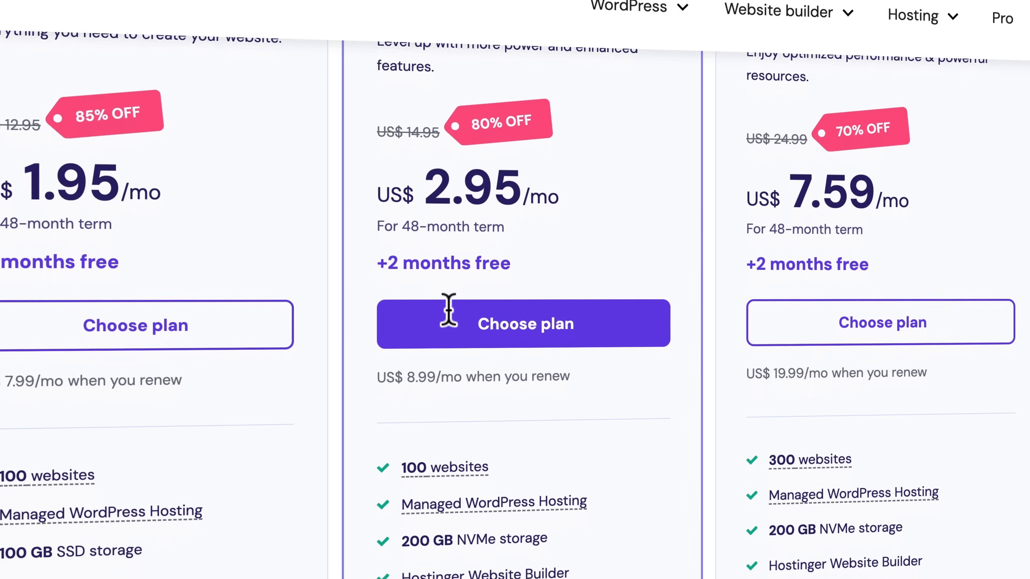
{"action": "scroll", "coordinate": [449, 310], "scroll_direction": "down", "scroll_amount": 3}
{"action": "mouse_move", "coordinate": [438, 371]}
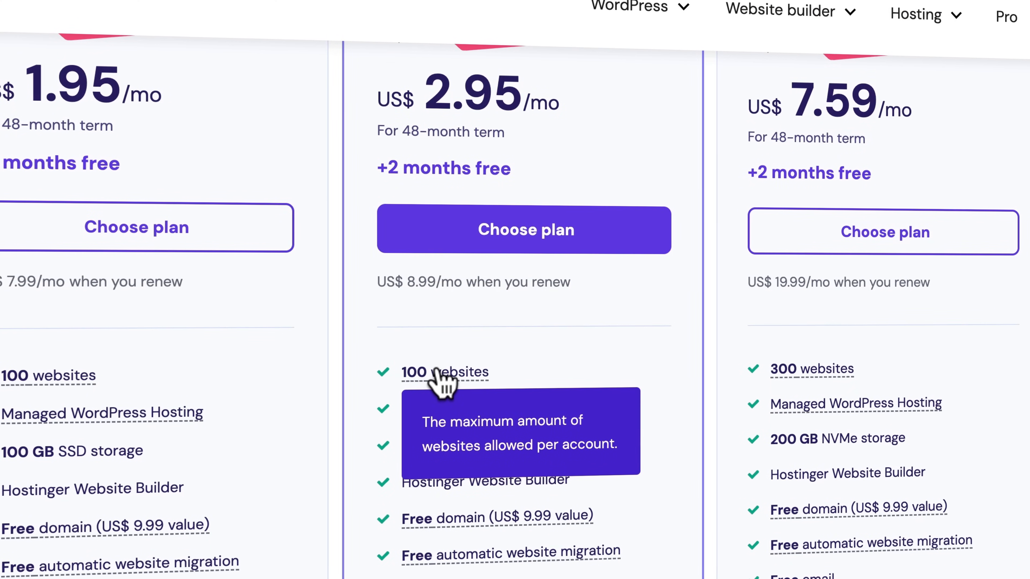
{"action": "scroll", "coordinate": [437, 371], "scroll_direction": "down", "scroll_amount": 2}
{"action": "mouse_move", "coordinate": [467, 345]}
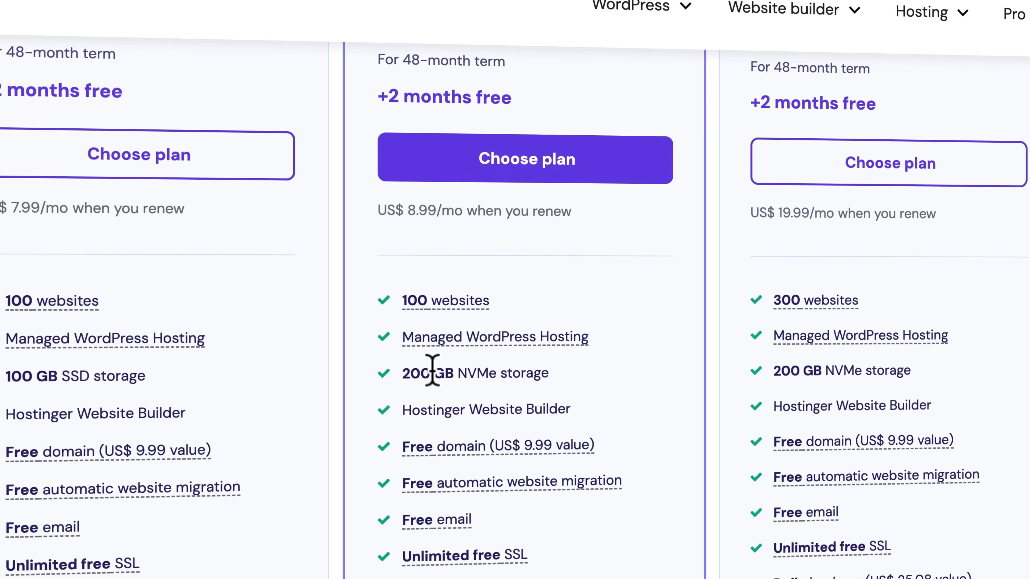
{"action": "left_click_drag", "start_coordinate": [416, 371], "coordinate": [543, 374]}
{"action": "left_click", "coordinate": [543, 375]}
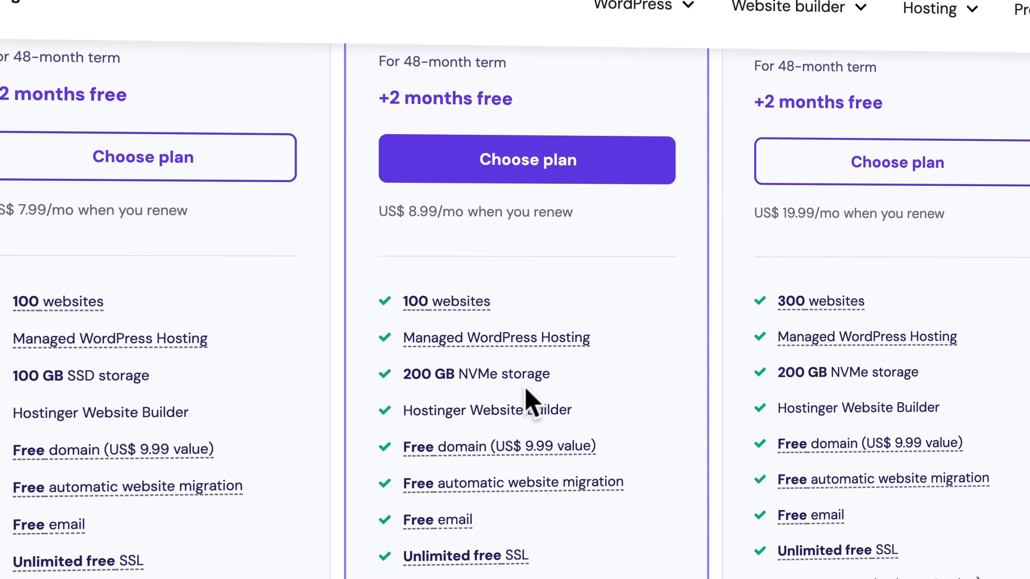
{"action": "mouse_move", "coordinate": [489, 450]}
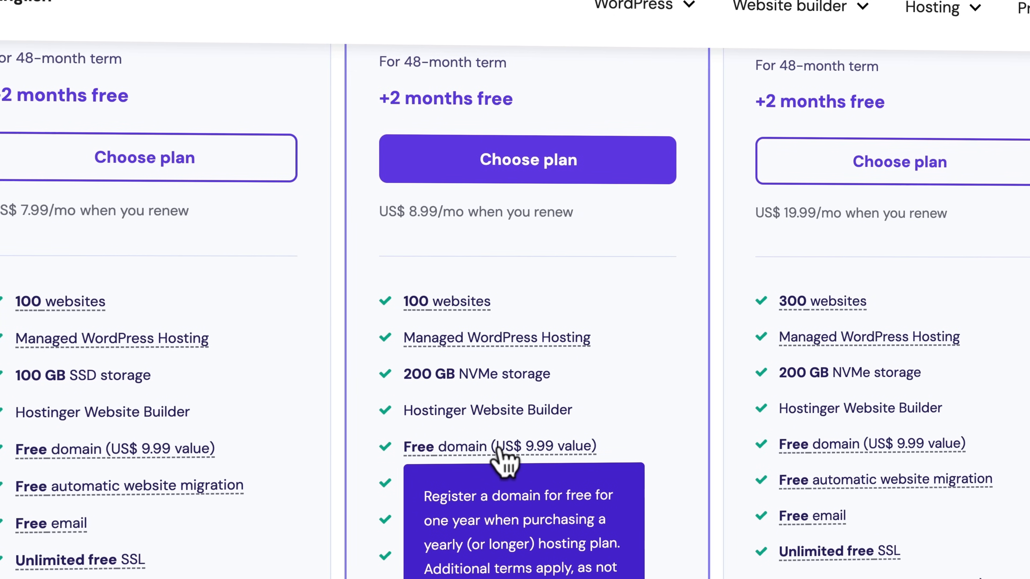
{"action": "scroll", "coordinate": [502, 453], "scroll_direction": "down", "scroll_amount": 3}
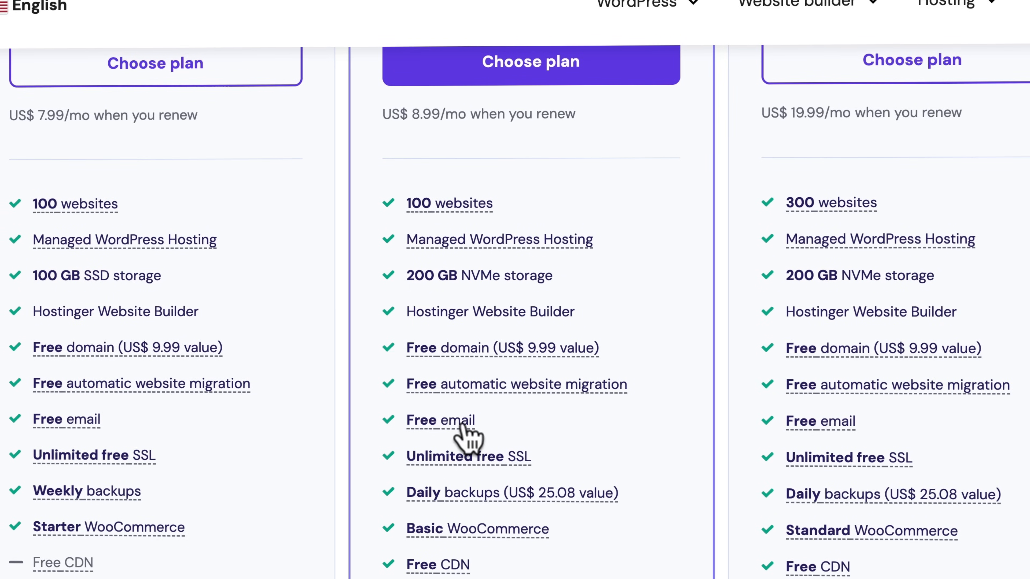
{"action": "mouse_move", "coordinate": [436, 456]}
{"action": "scroll", "coordinate": [563, 490], "scroll_direction": "down", "scroll_amount": 1}
{"action": "mouse_move", "coordinate": [559, 490]}
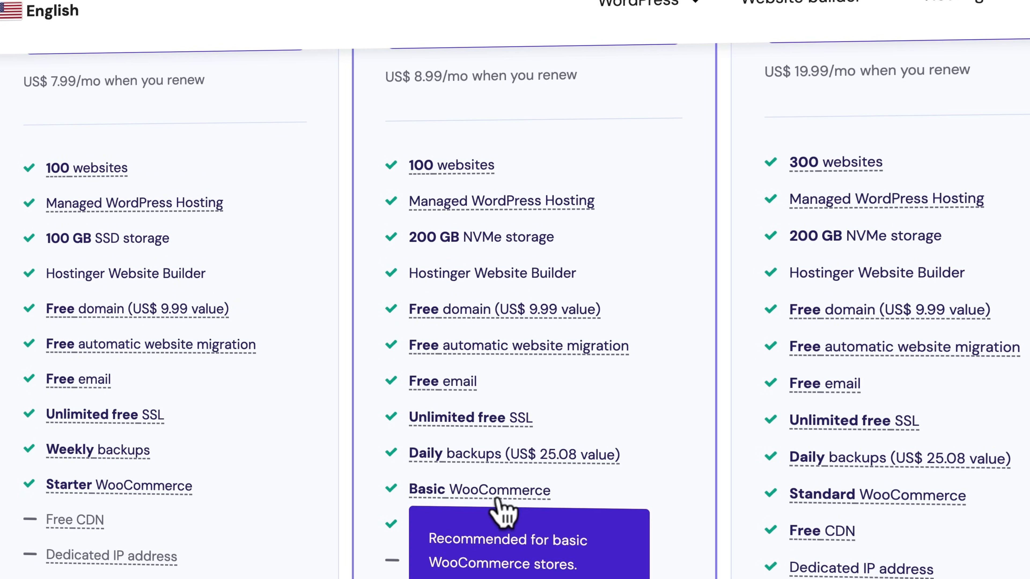
{"action": "mouse_move", "coordinate": [429, 526]}
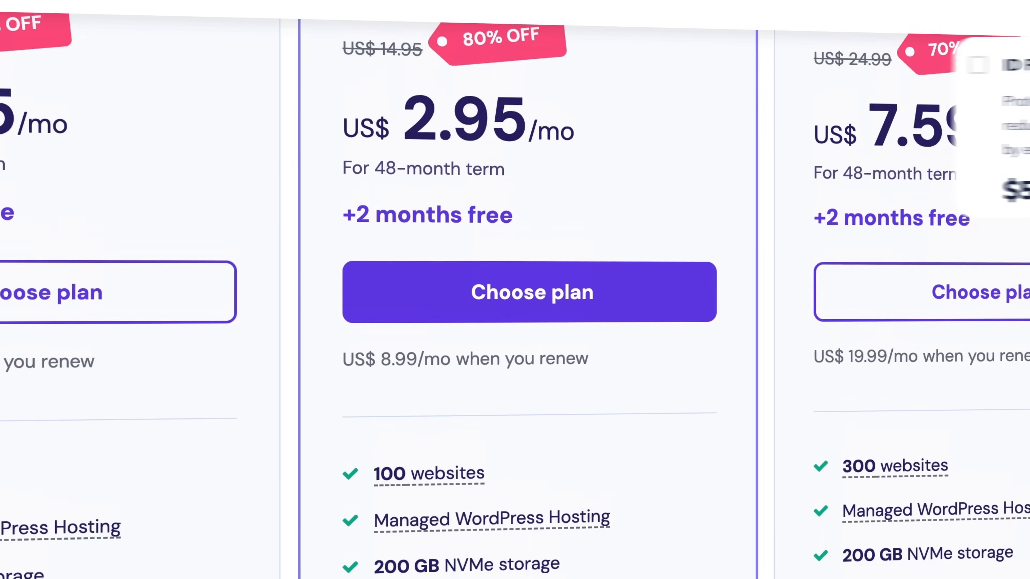
{"action": "scroll", "coordinate": [459, 299], "scroll_direction": "up", "scroll_amount": 5}
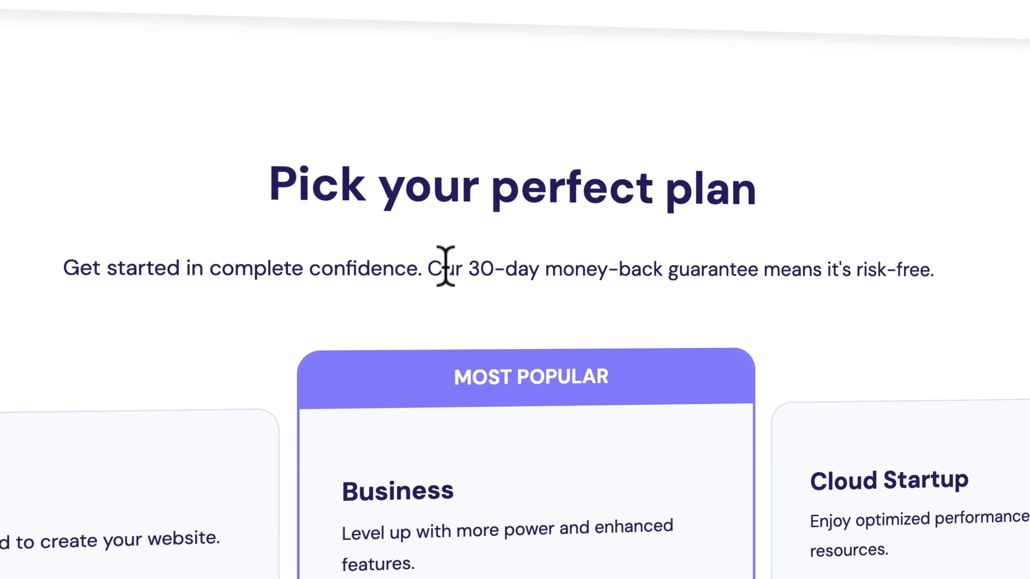
{"action": "left_click_drag", "start_coordinate": [428, 269], "coordinate": [762, 266]}
{"action": "left_click", "coordinate": [717, 322]}
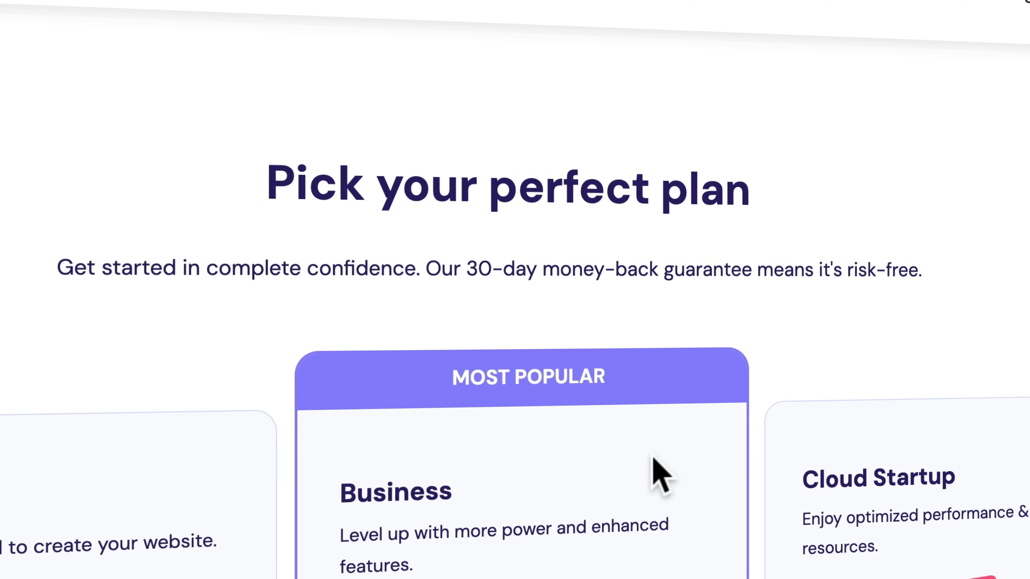
{"action": "scroll", "coordinate": [578, 361], "scroll_direction": "down", "scroll_amount": 4}
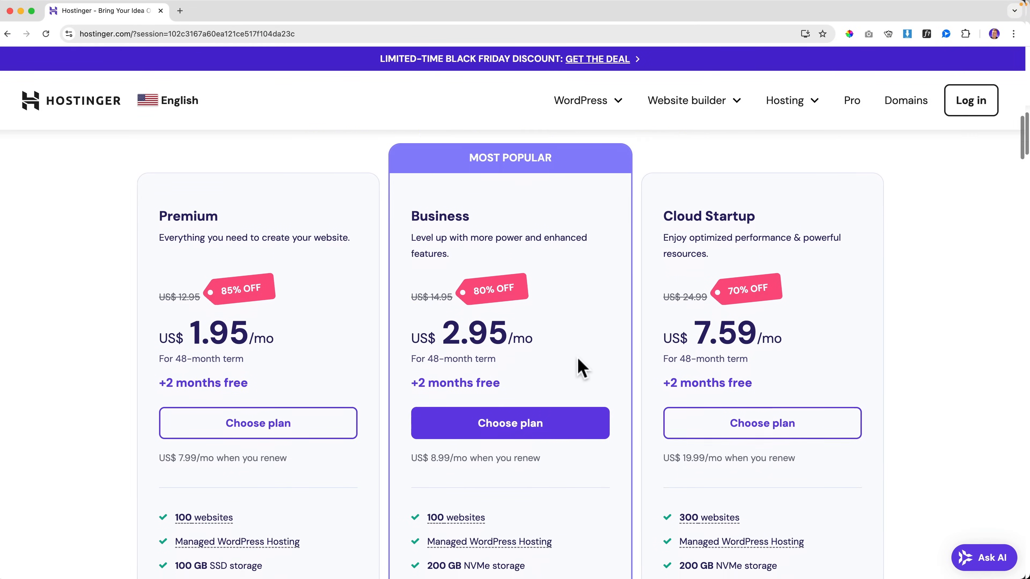
{"action": "scroll", "coordinate": [580, 363], "scroll_direction": "down", "scroll_amount": 1}
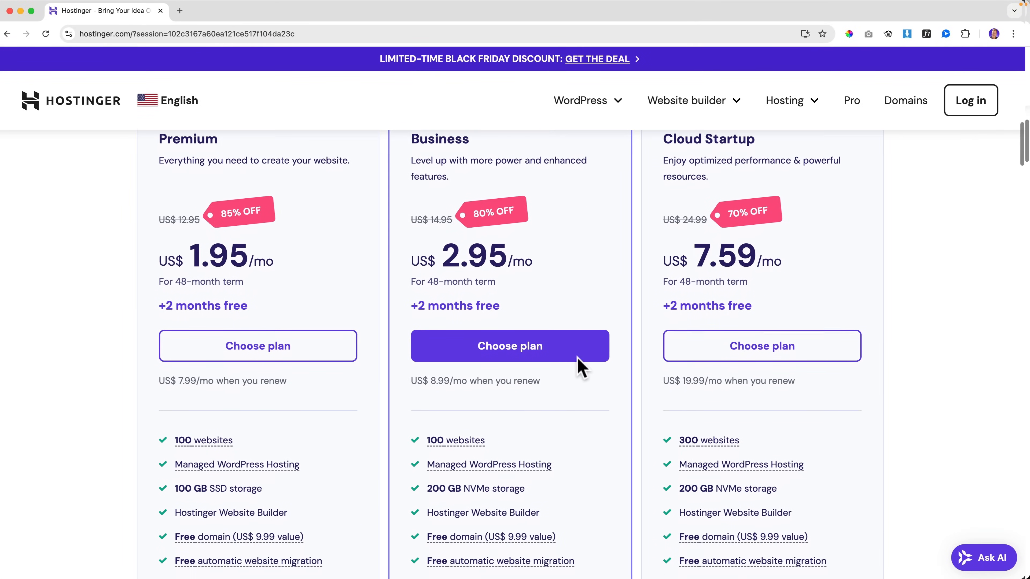
Step: Choose the Business plan and apply a discount coupon code to the cart
{"action": "left_click", "coordinate": [501, 344]}
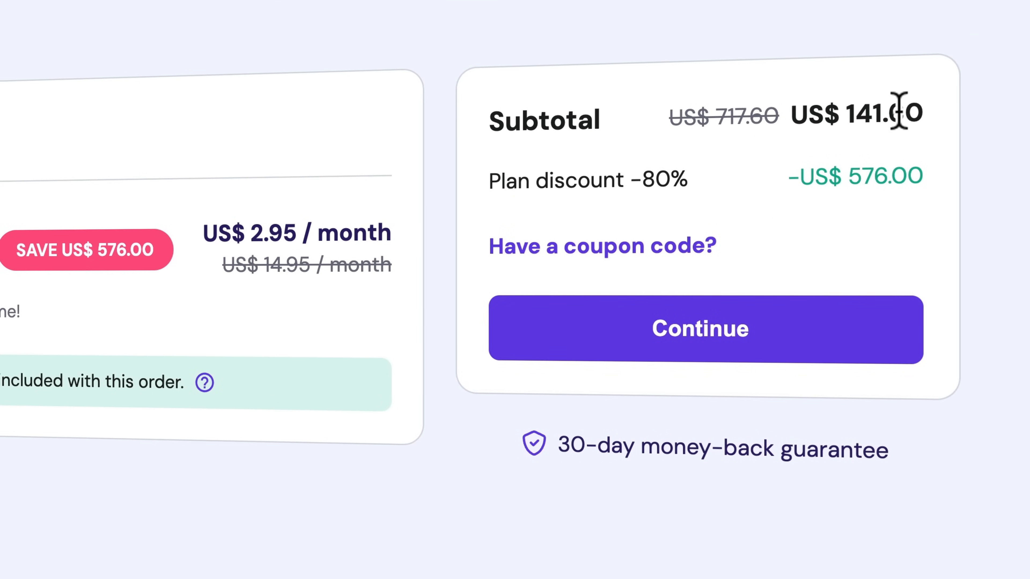
{"action": "left_click", "coordinate": [599, 249]}
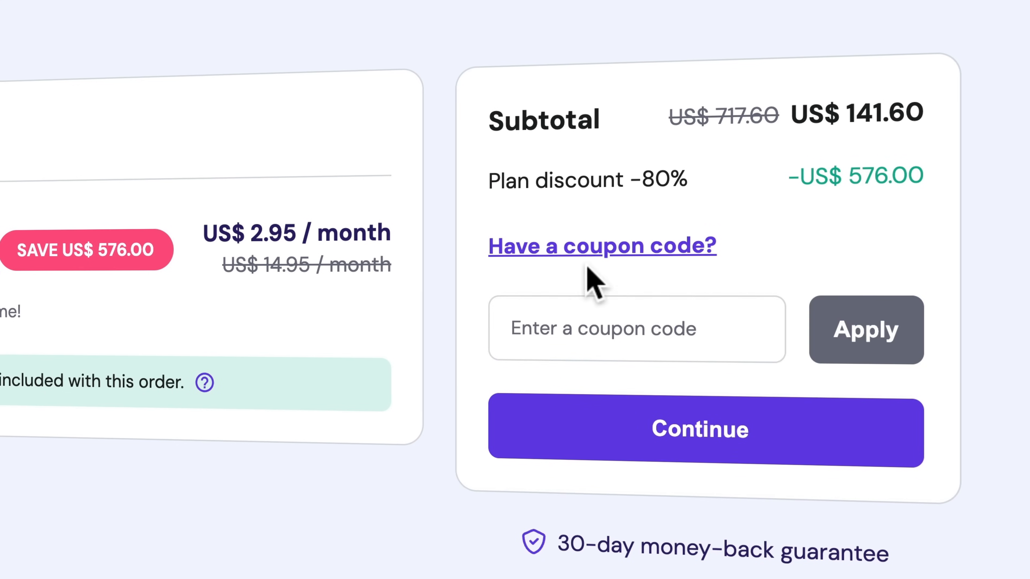
{"action": "left_click", "coordinate": [583, 319]}
{"action": "type", "text": "FERDY"}
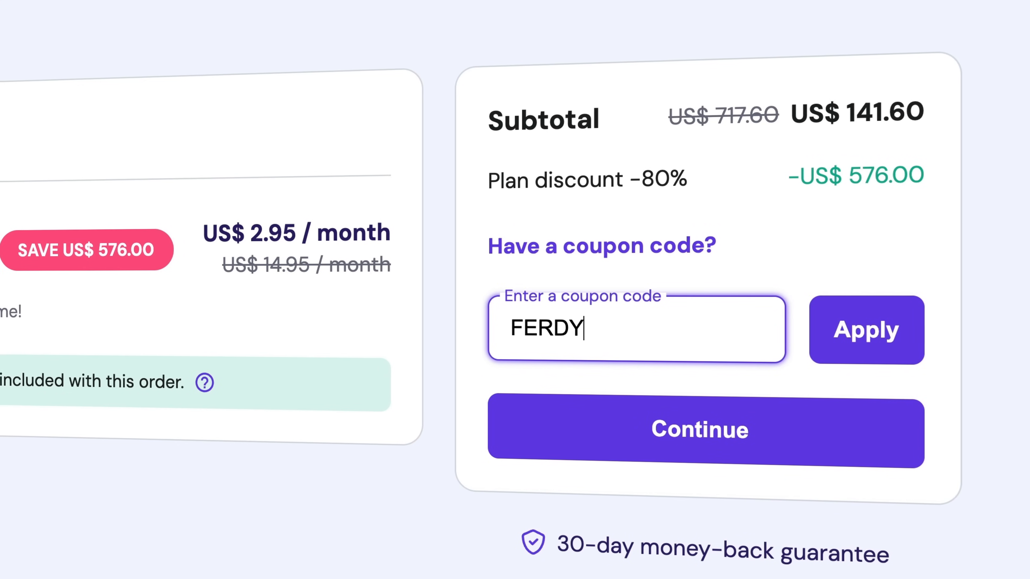
{"action": "left_click", "coordinate": [853, 350]}
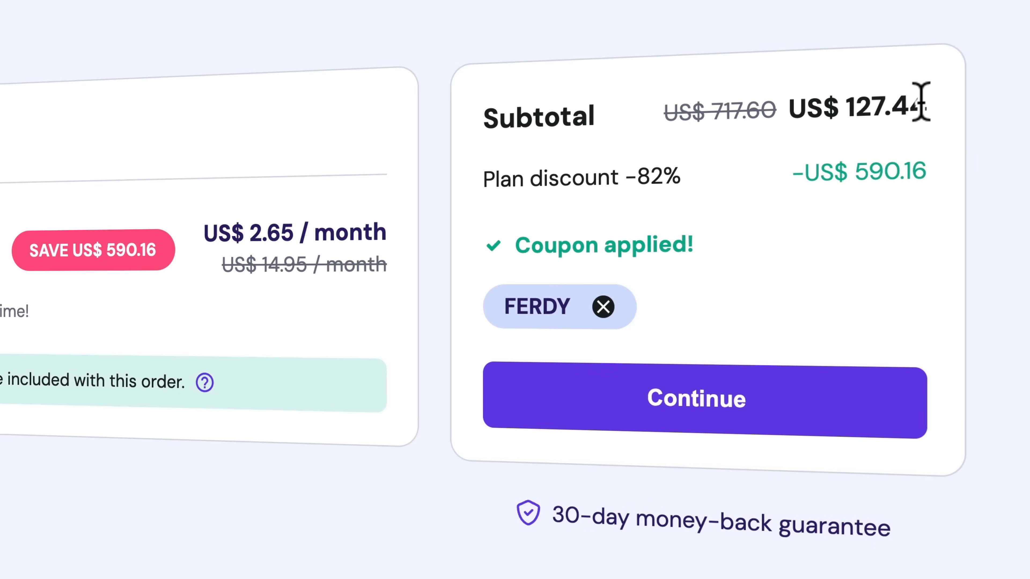
Step: Set the billing period to 12 months and continue to checkout
{"action": "left_click_drag", "start_coordinate": [921, 106], "coordinate": [791, 108]}
{"action": "left_click", "coordinate": [791, 109]}
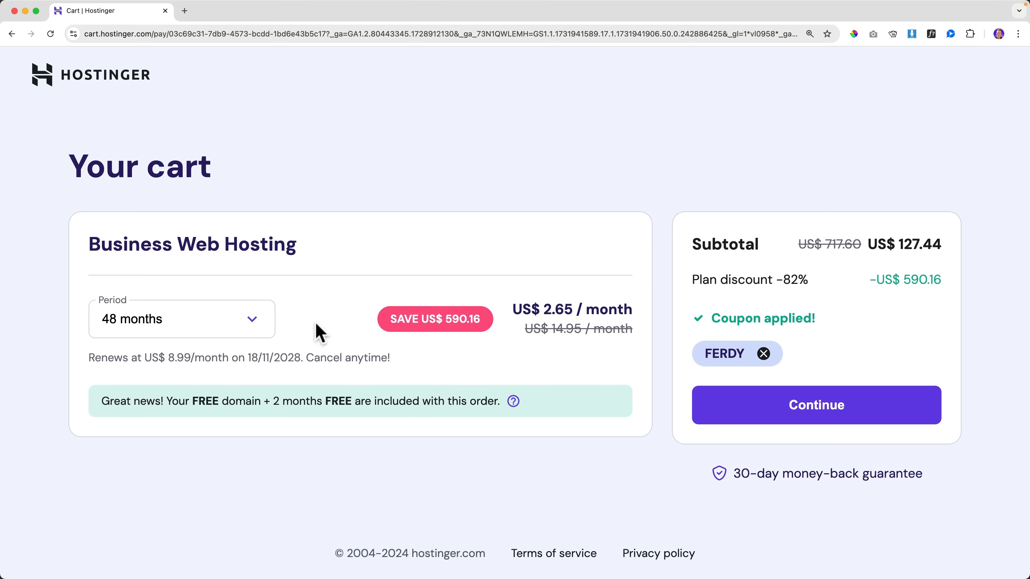
{"action": "left_click", "coordinate": [251, 329]}
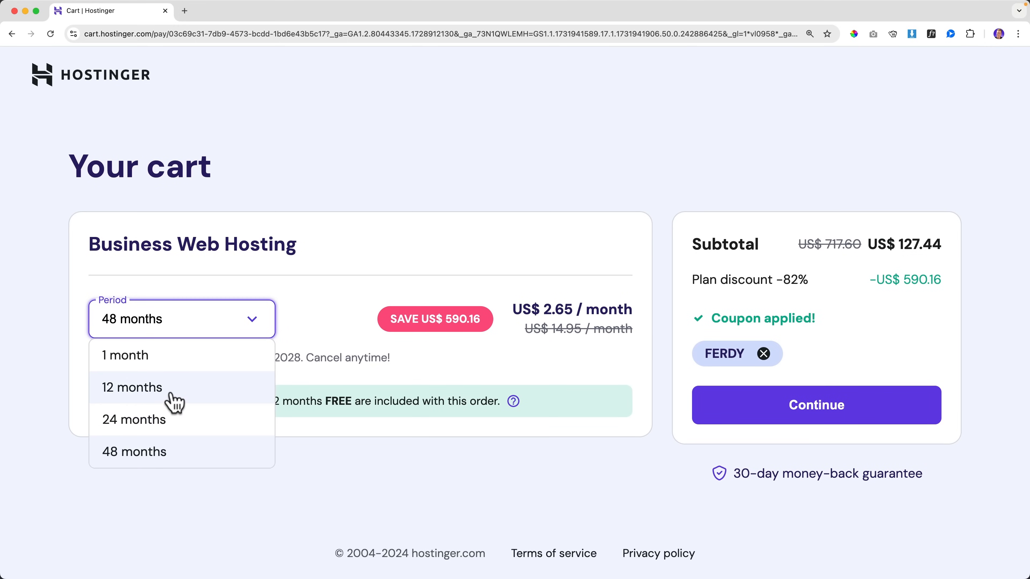
{"action": "left_click", "coordinate": [173, 399]}
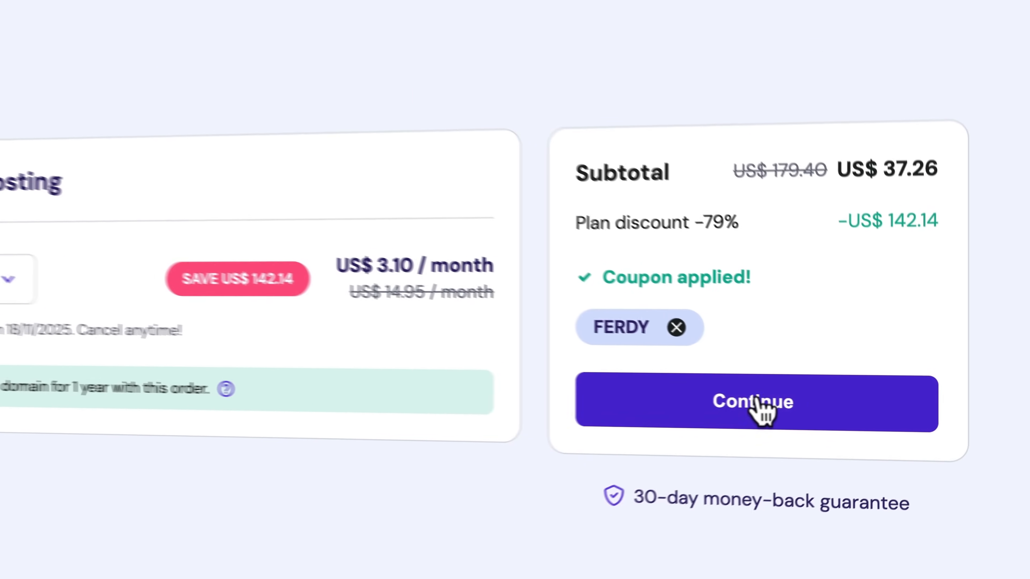
{"action": "left_click", "coordinate": [758, 401]}
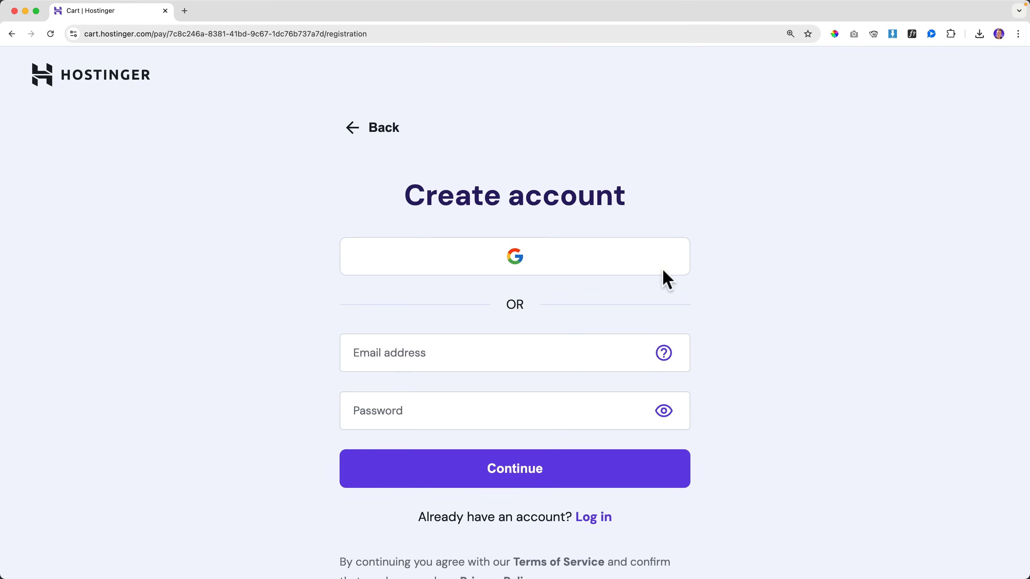
Step: Create the Hostinger account with an e-mail address and password
{"action": "scroll", "coordinate": [499, 310], "scroll_direction": "down", "scroll_amount": 2}
{"action": "left_click", "coordinate": [430, 290]}
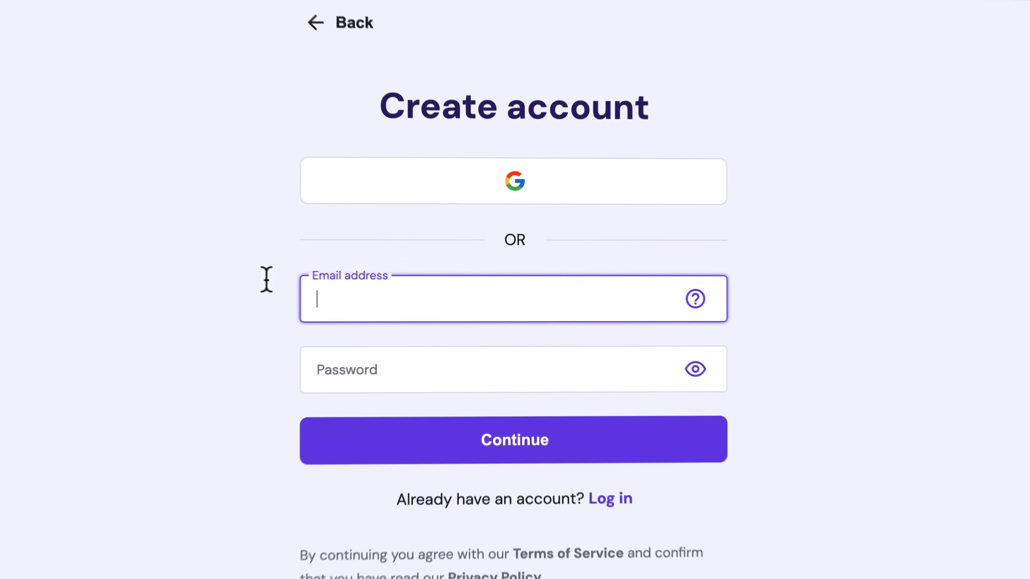
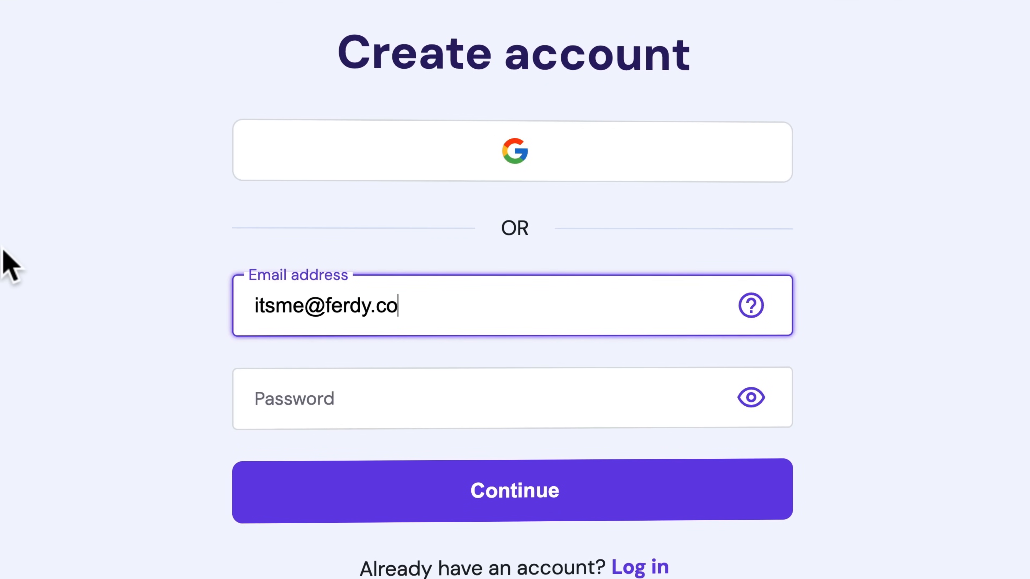
{"action": "key", "text": "Tab"}
{"action": "type", "text": "••••••"}
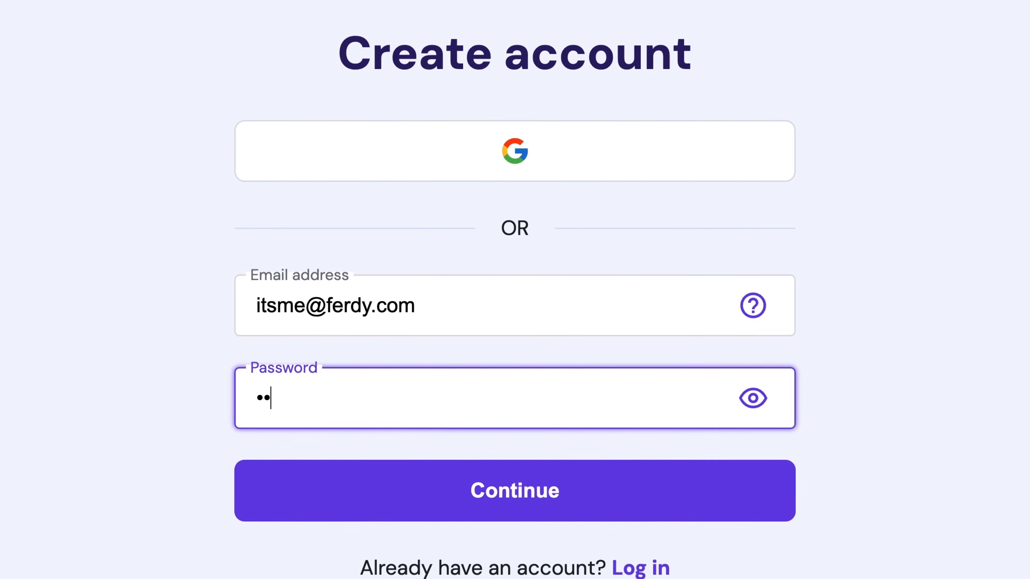
{"action": "type", "text": "•••••••"}
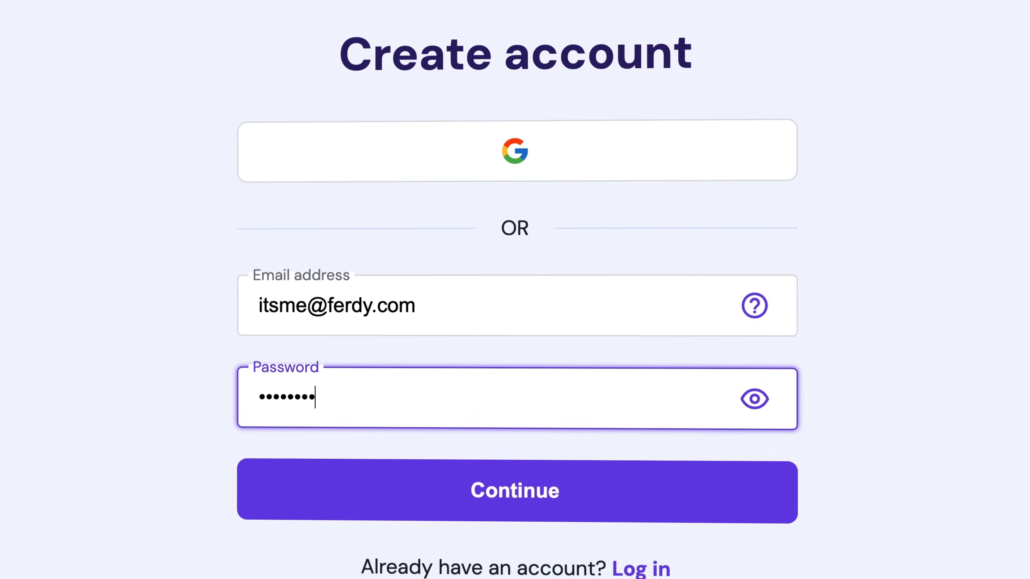
{"action": "left_click", "coordinate": [514, 493]}
Step: Tick Add company details, enter the company name and move on to the VAT number
{"action": "scroll", "coordinate": [506, 406], "scroll_direction": "down", "scroll_amount": 1}
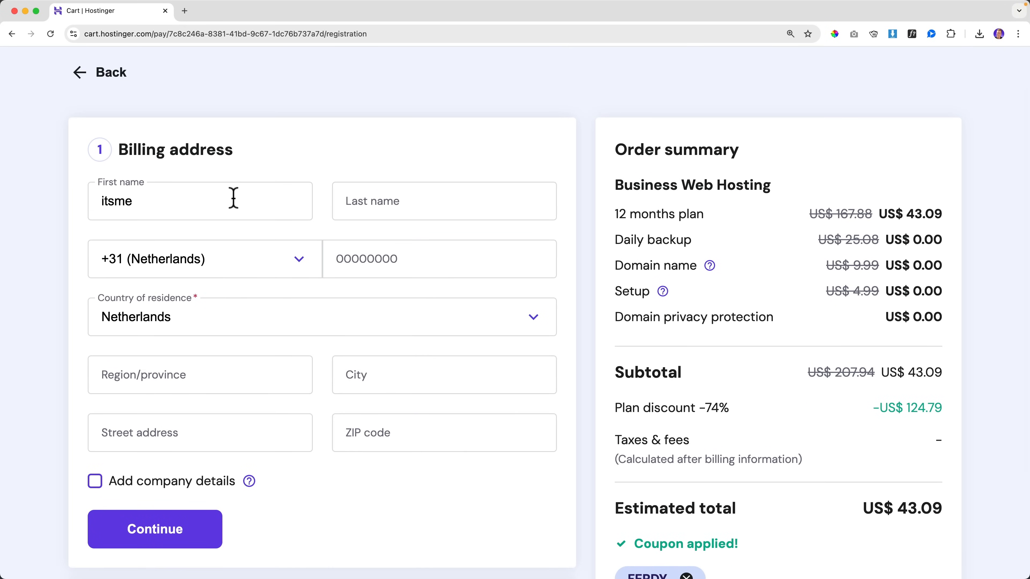
{"action": "scroll", "coordinate": [233, 199], "scroll_direction": "down", "scroll_amount": 3}
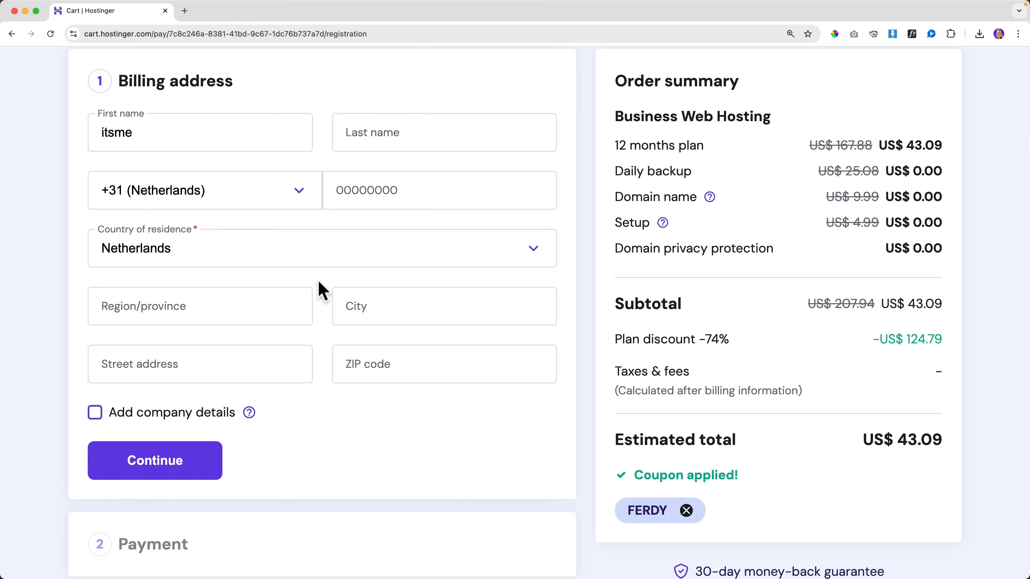
{"action": "left_click", "coordinate": [95, 412]}
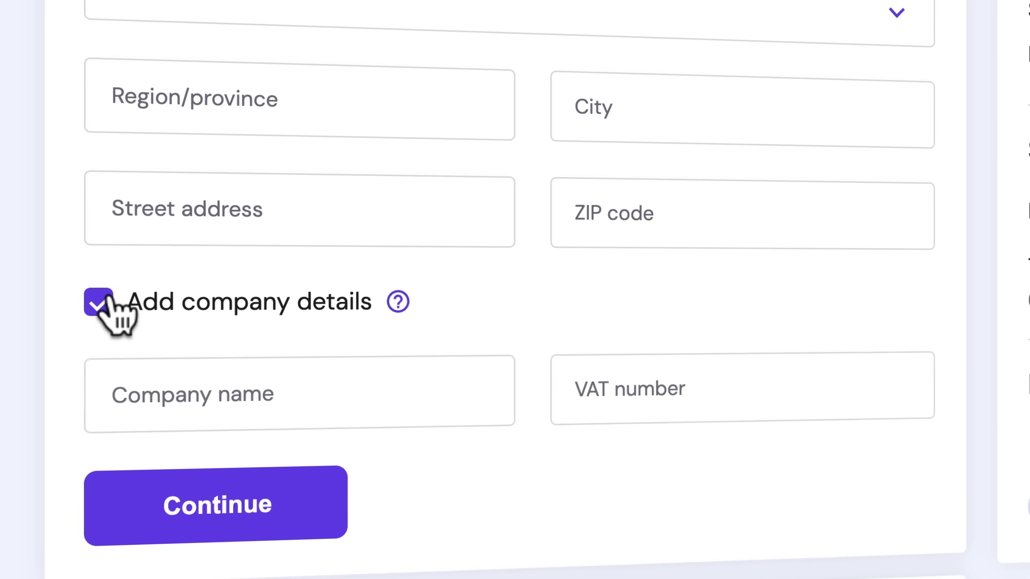
{"action": "scroll", "coordinate": [227, 295], "scroll_direction": "down", "scroll_amount": 3}
{"action": "left_click", "coordinate": [236, 284]}
{"action": "type", "text": "Ferdy"}
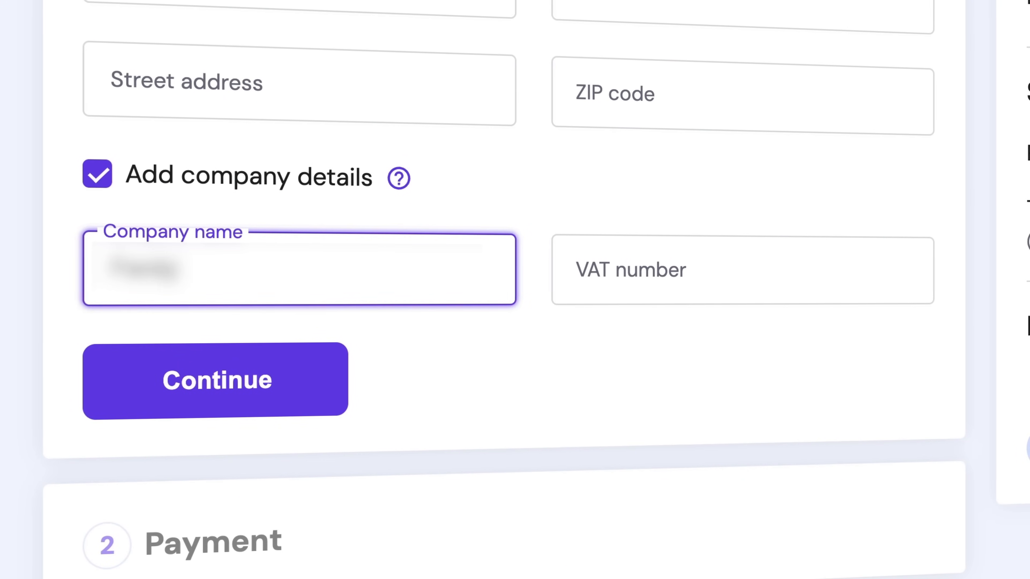
{"action": "type", "text": " B.V."}
{"action": "key", "text": "Tab"}
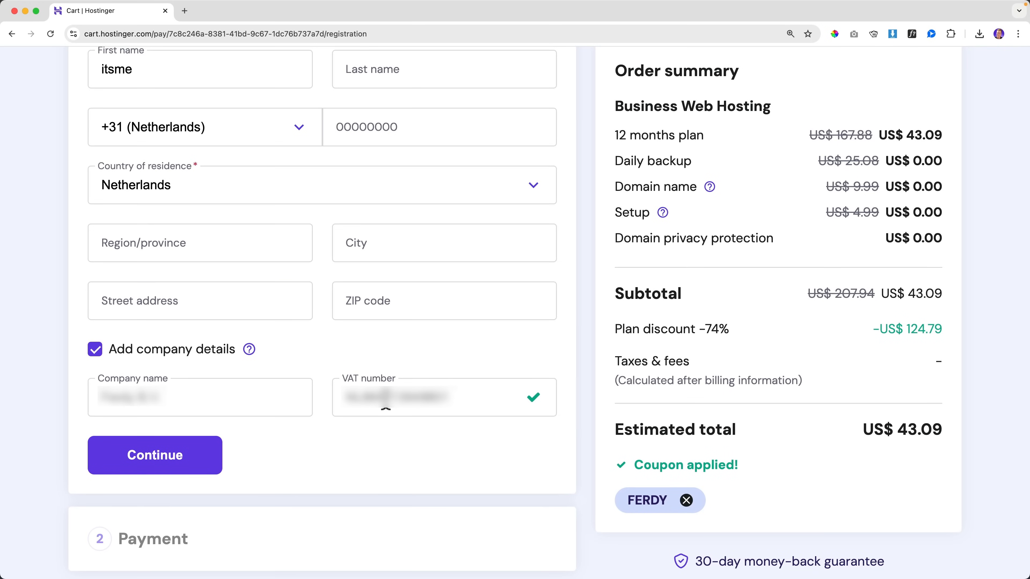
{"action": "scroll", "coordinate": [385, 408], "scroll_direction": "down", "scroll_amount": 3}
Step: Pay the US$ 43.09 order by credit card using the autofilled saved card details
{"action": "left_click", "coordinate": [190, 392]}
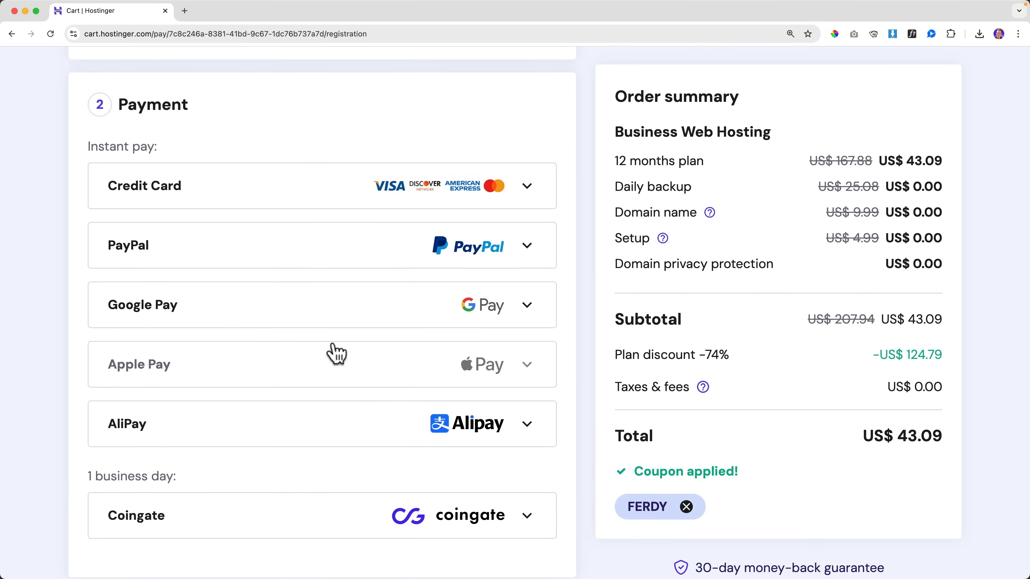
{"action": "scroll", "coordinate": [320, 416], "scroll_direction": "up", "scroll_amount": 1}
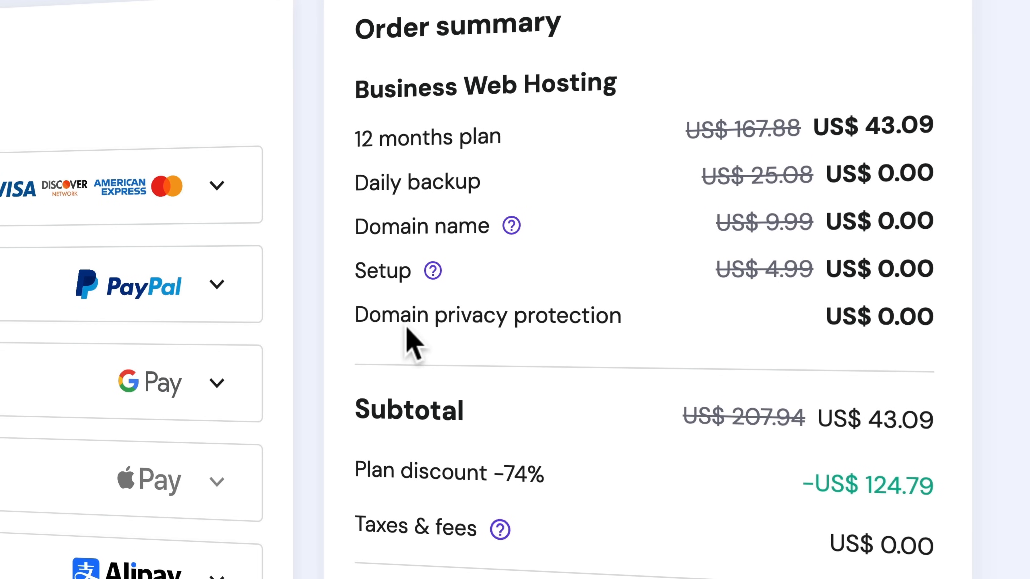
{"action": "left_click_drag", "start_coordinate": [368, 317], "coordinate": [415, 318]}
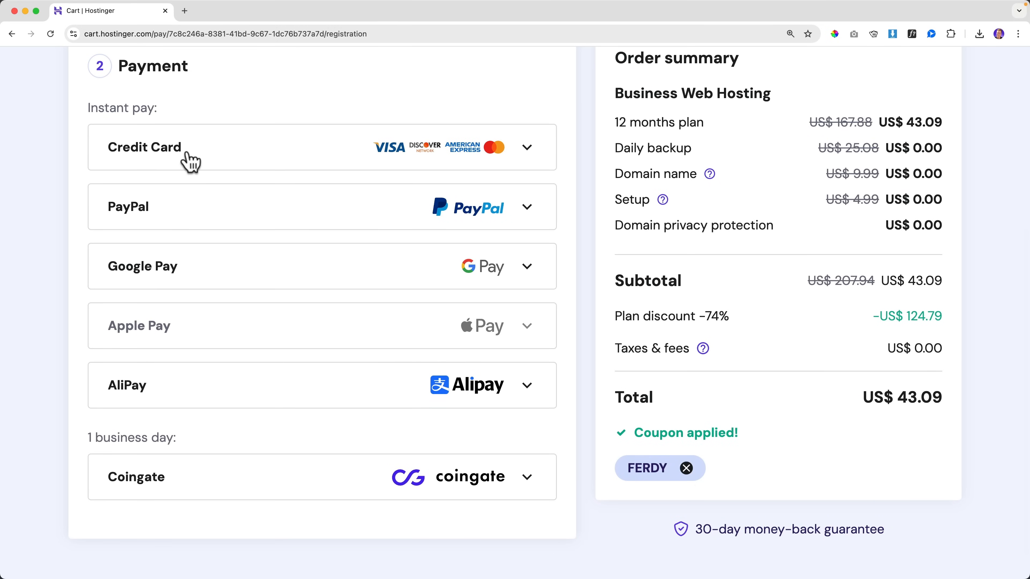
{"action": "scroll", "coordinate": [191, 278], "scroll_direction": "up", "scroll_amount": 1}
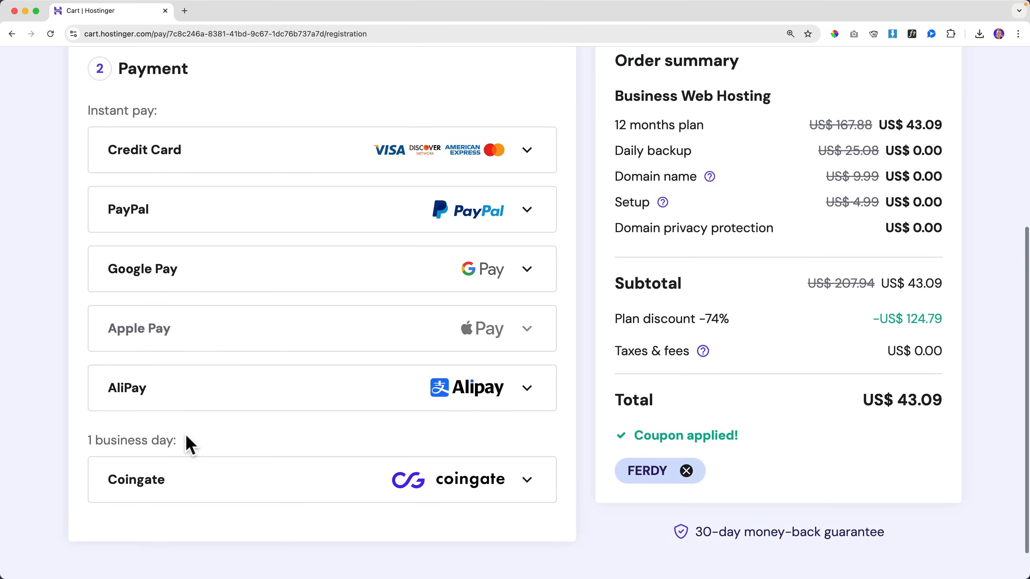
{"action": "left_click", "coordinate": [181, 174]}
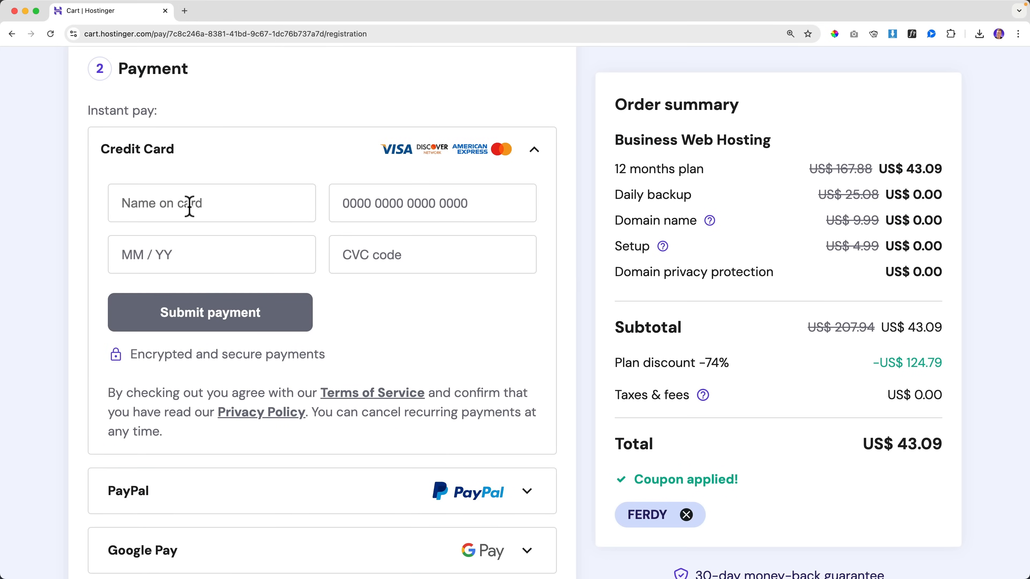
{"action": "left_click", "coordinate": [190, 207]}
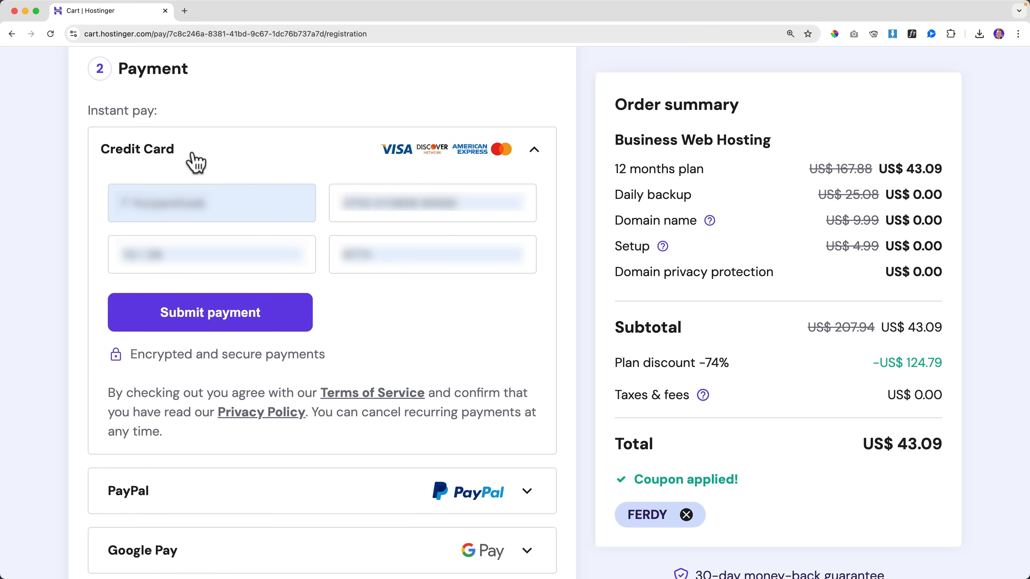
{"action": "left_click", "coordinate": [218, 320]}
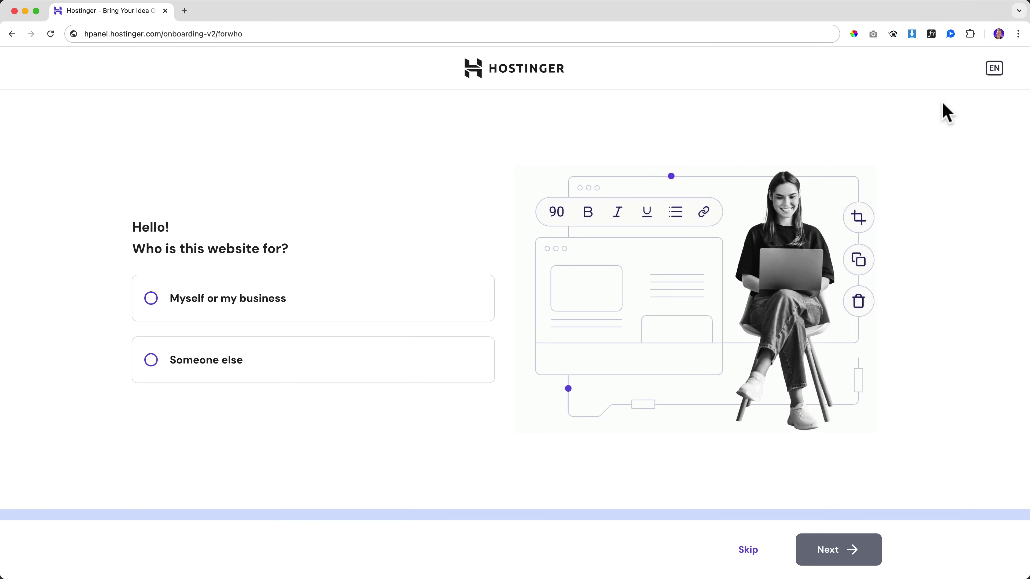
Step: Leave the EN language unchanged and answer that the website is for myself or my business
{"action": "left_click", "coordinate": [995, 68]}
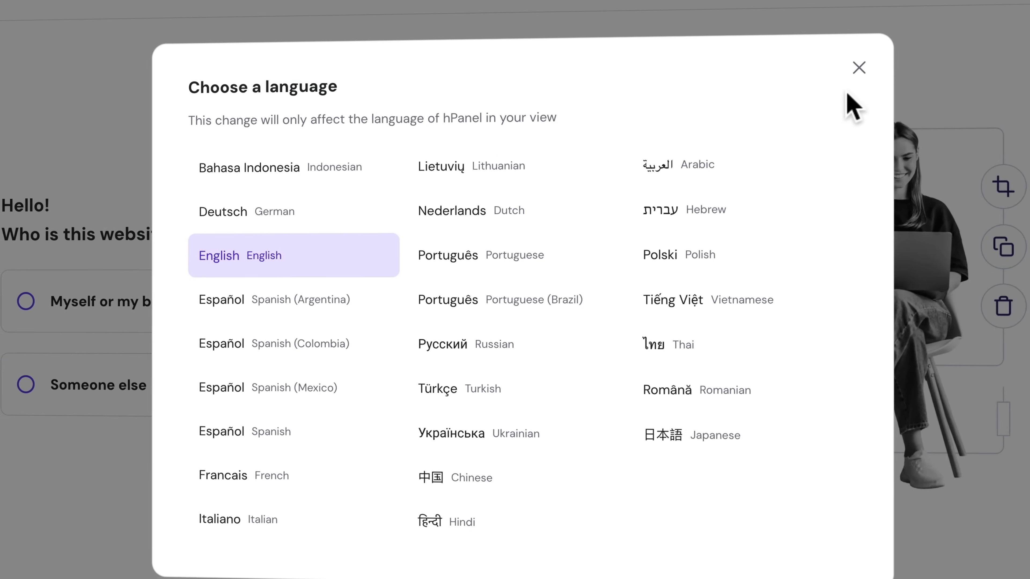
{"action": "left_click", "coordinate": [843, 75]}
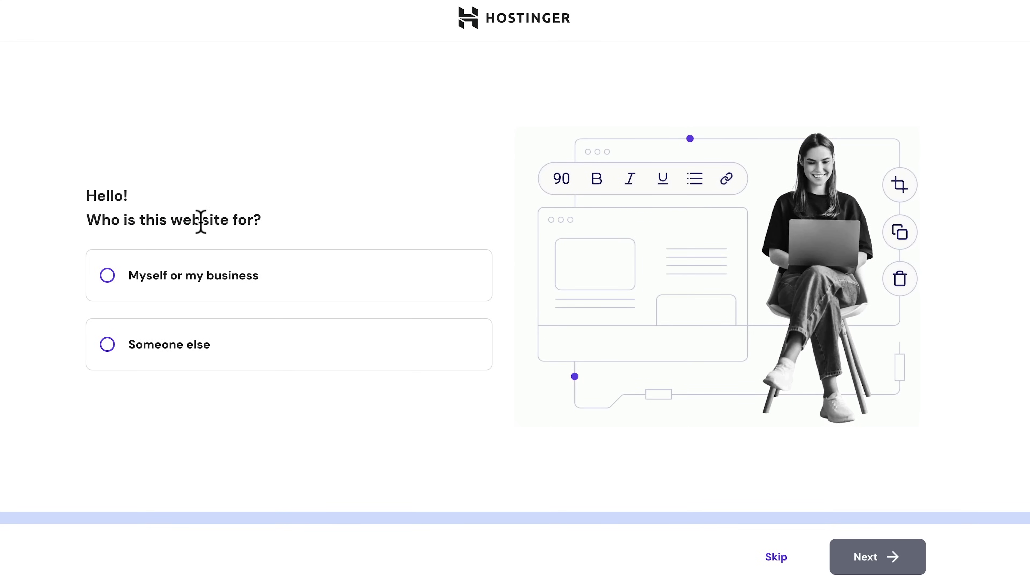
{"action": "left_click", "coordinate": [108, 277]}
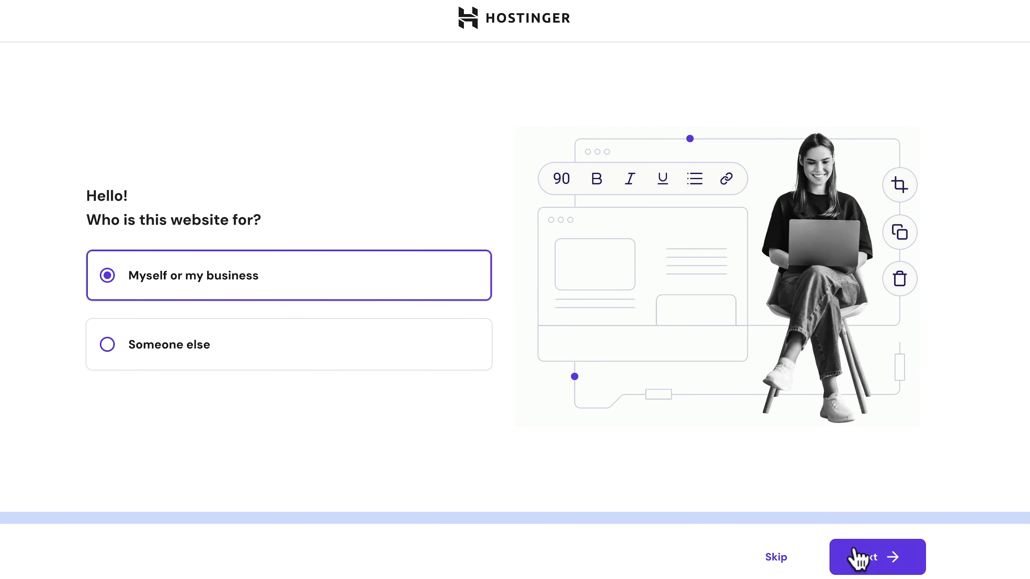
{"action": "left_click", "coordinate": [858, 559]}
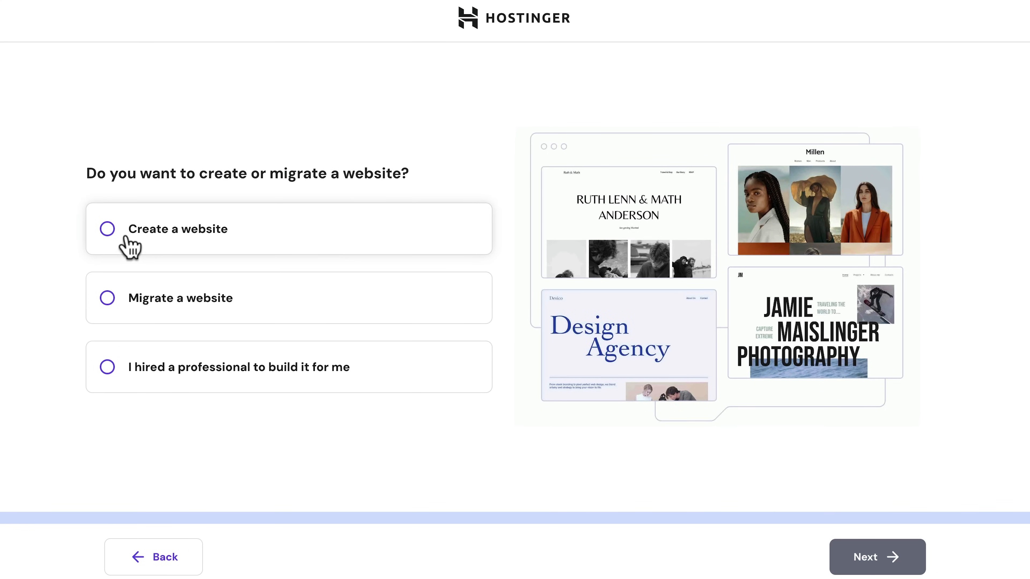
Step: Choose to create a new website and build it with WordPress
{"action": "left_click", "coordinate": [115, 239]}
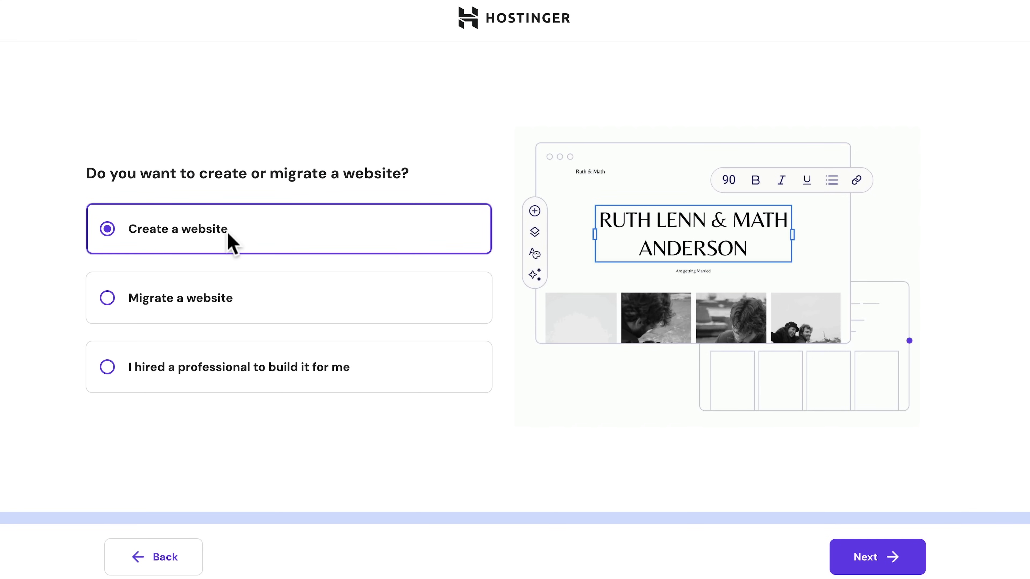
{"action": "left_click", "coordinate": [887, 566]}
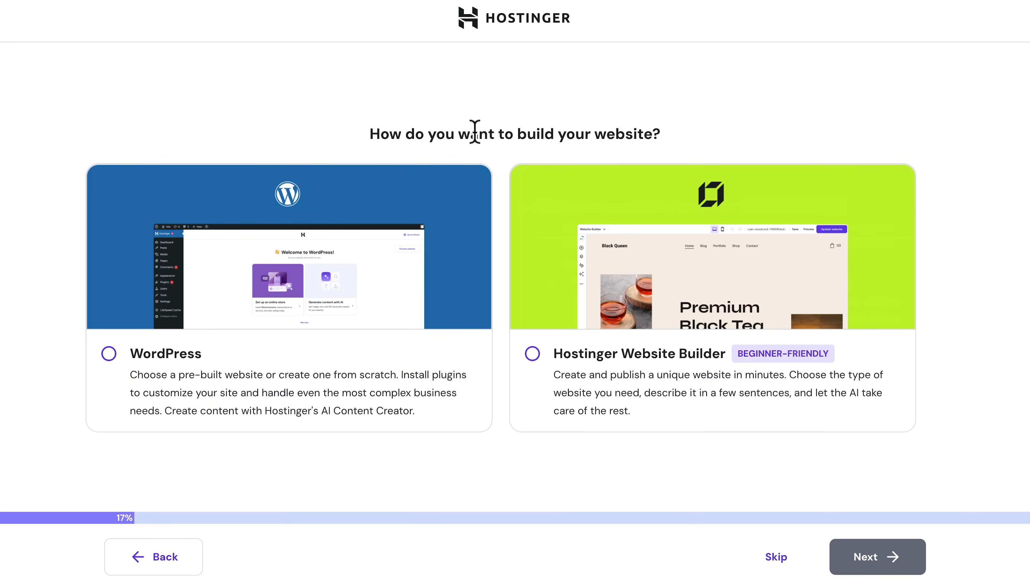
{"action": "left_click", "coordinate": [108, 354]}
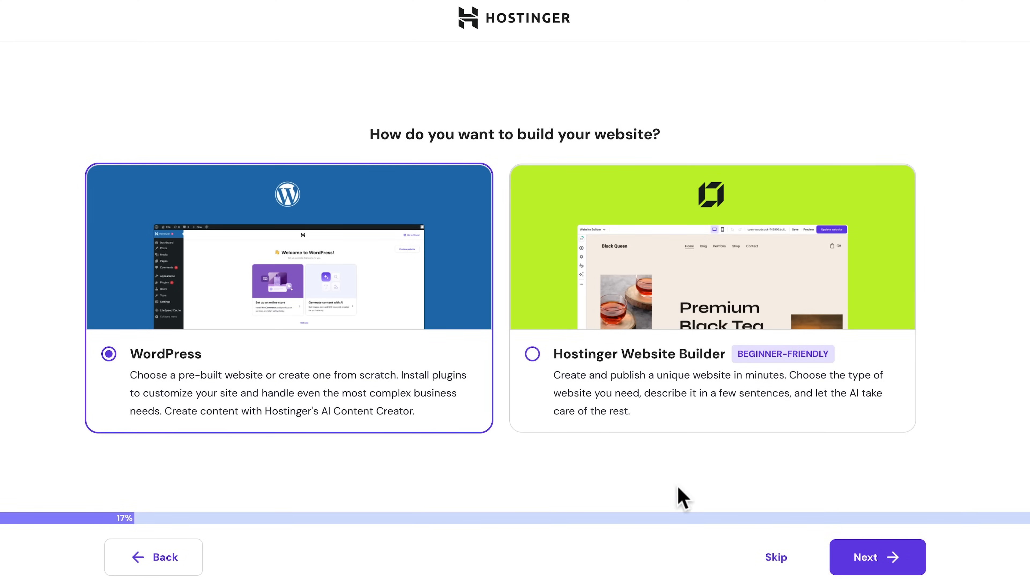
{"action": "left_click", "coordinate": [864, 558]}
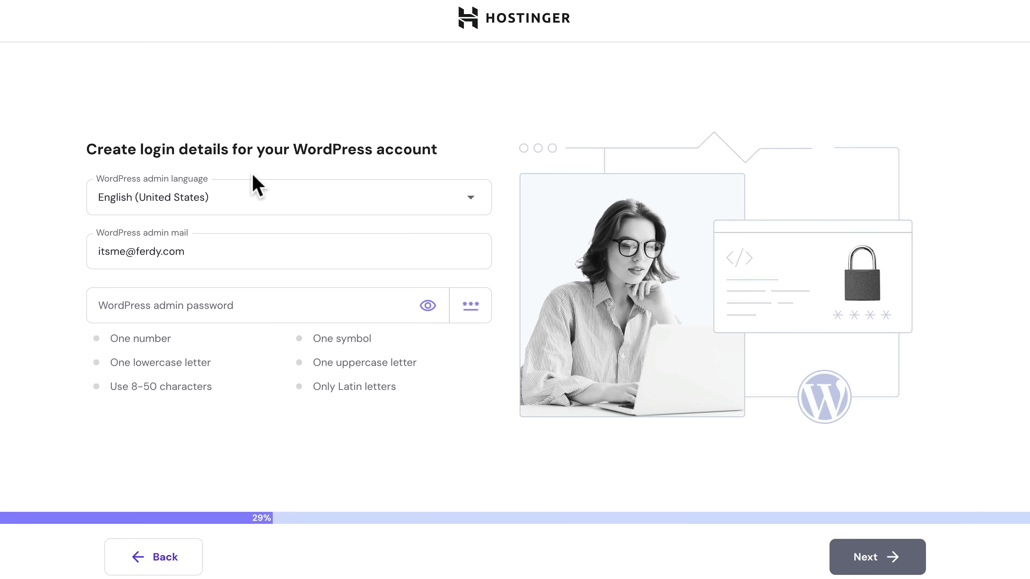
Step: Replace the WordPress admin e-mail with a new address, set a valid password, and continue
{"action": "triple_click", "coordinate": [210, 256]}
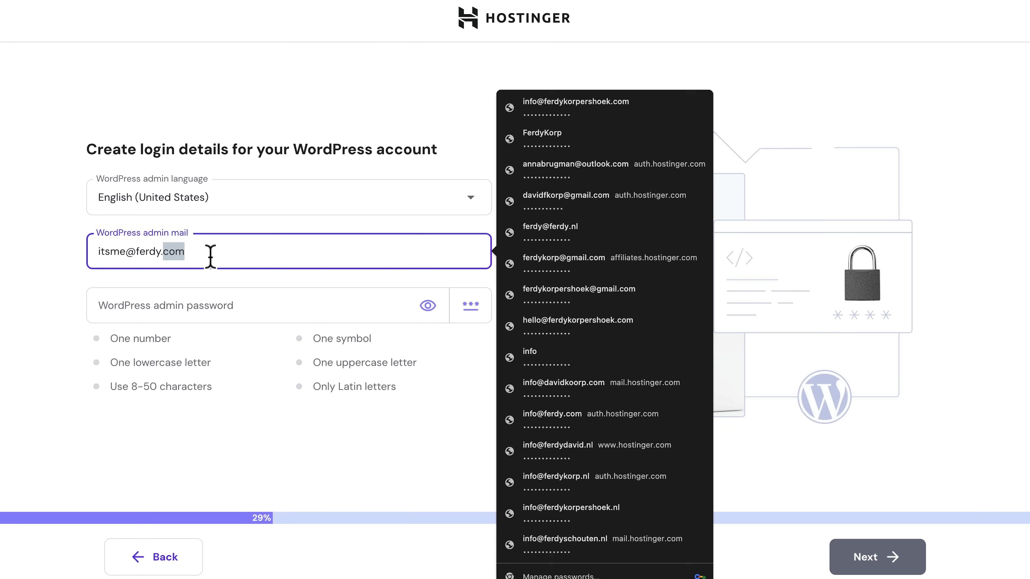
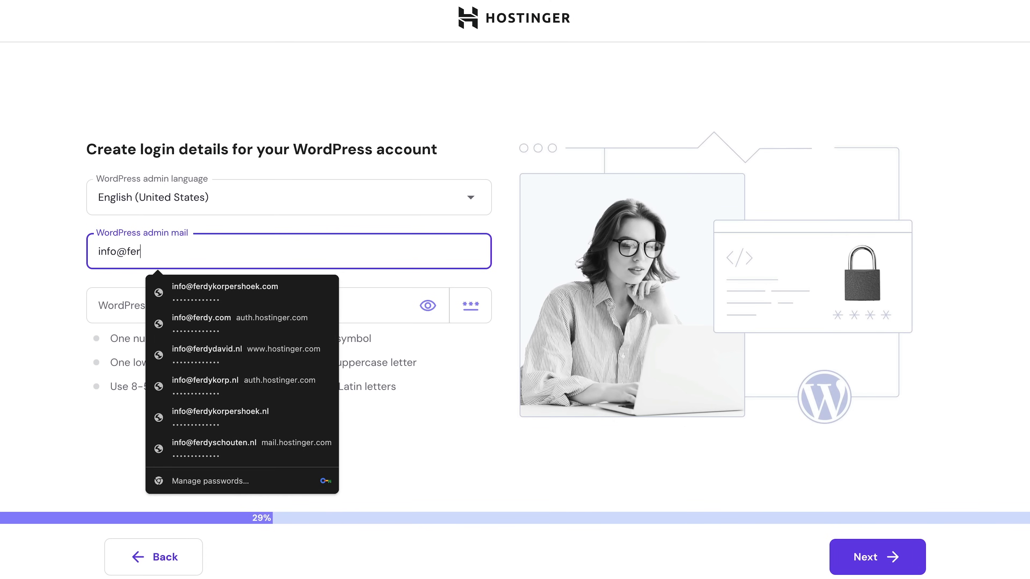
{"action": "key", "text": "Tab"}
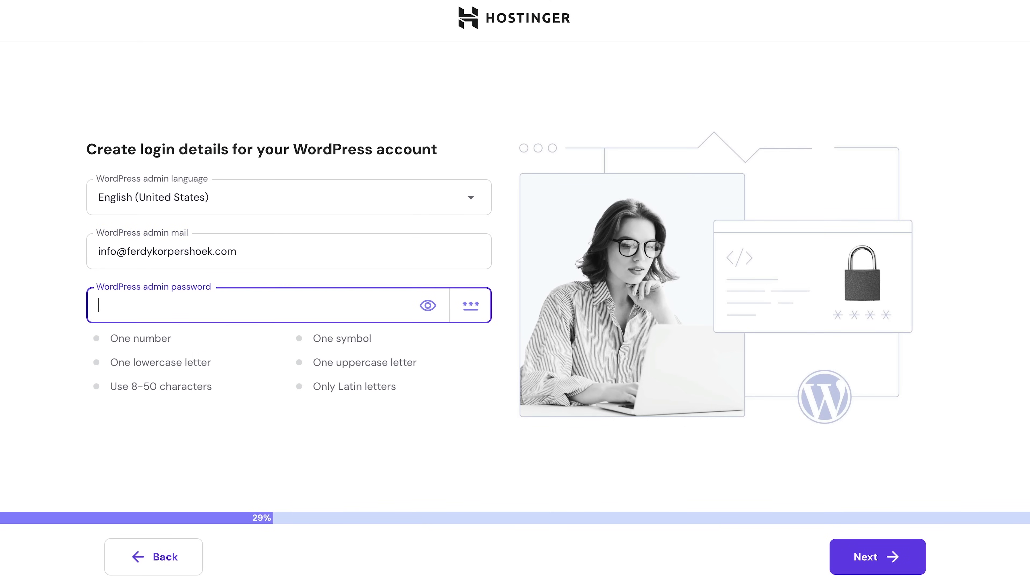
{"action": "type", "text": "•"}
{"action": "type", "text": "•"}
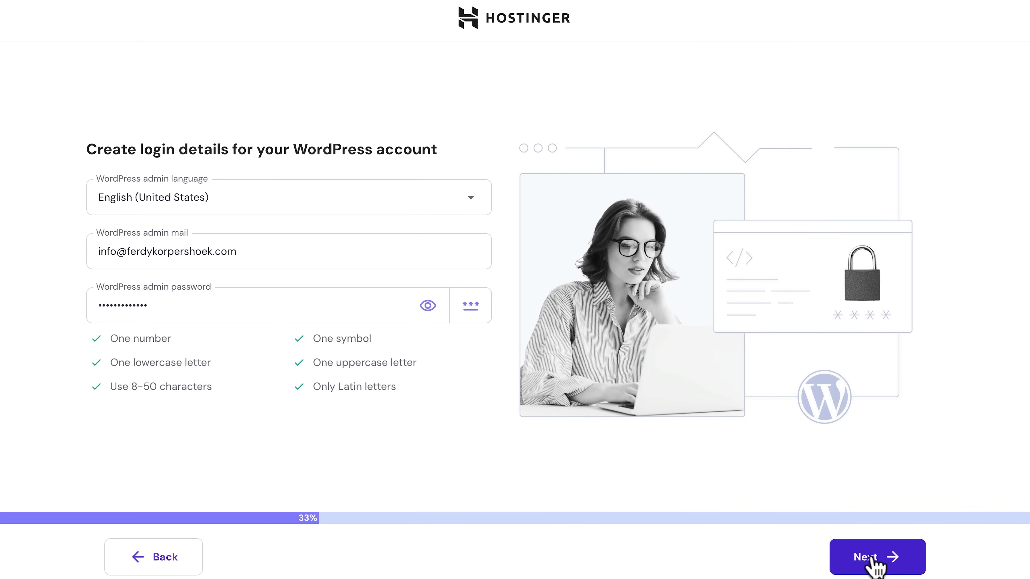
{"action": "left_click", "coordinate": [876, 565]}
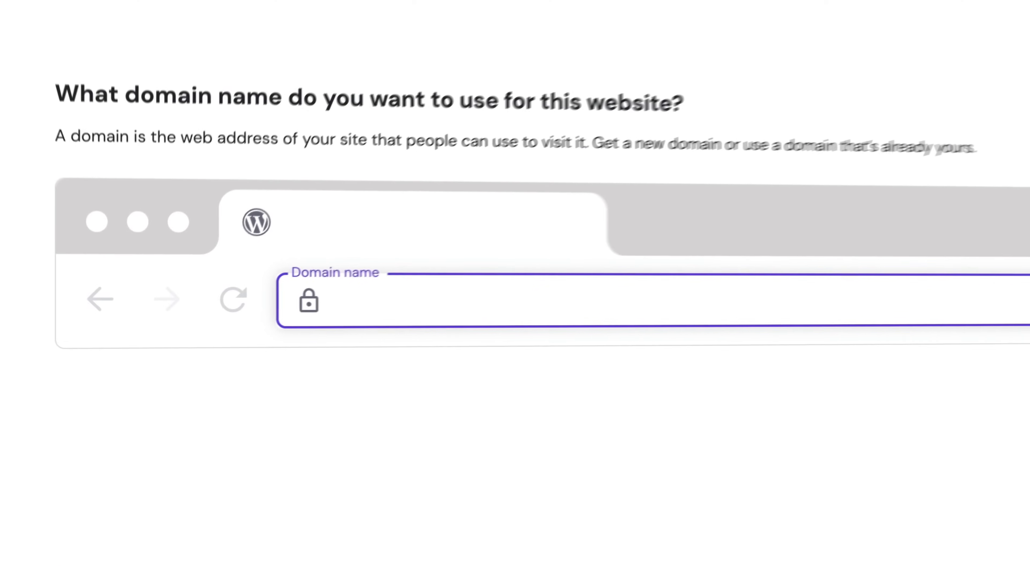
Step: Search 'it' in the domain field and pick the free itsmeferdy.com suggestion
{"action": "type", "text": "itsmeferdy"}
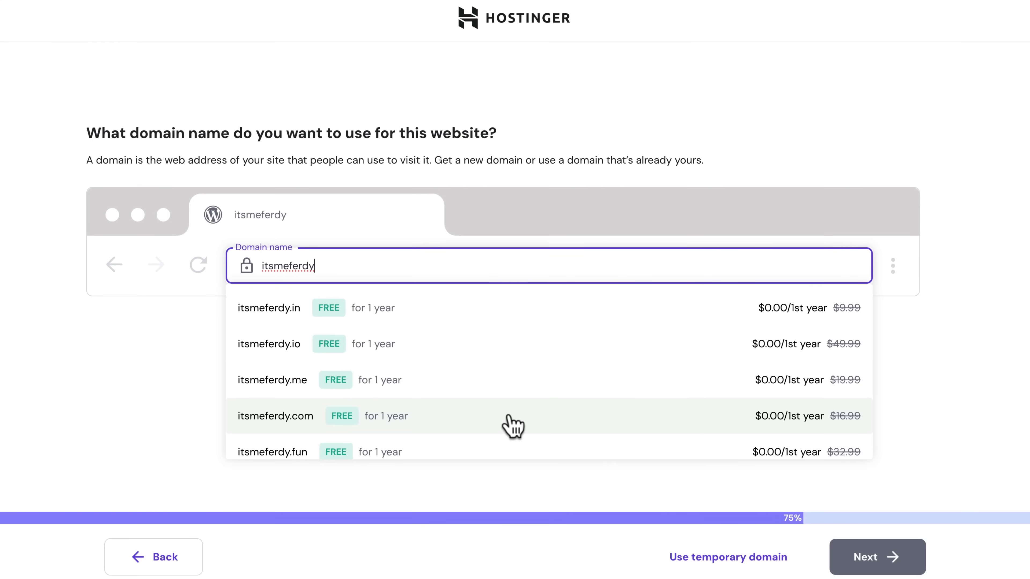
{"action": "left_click", "coordinate": [439, 418]}
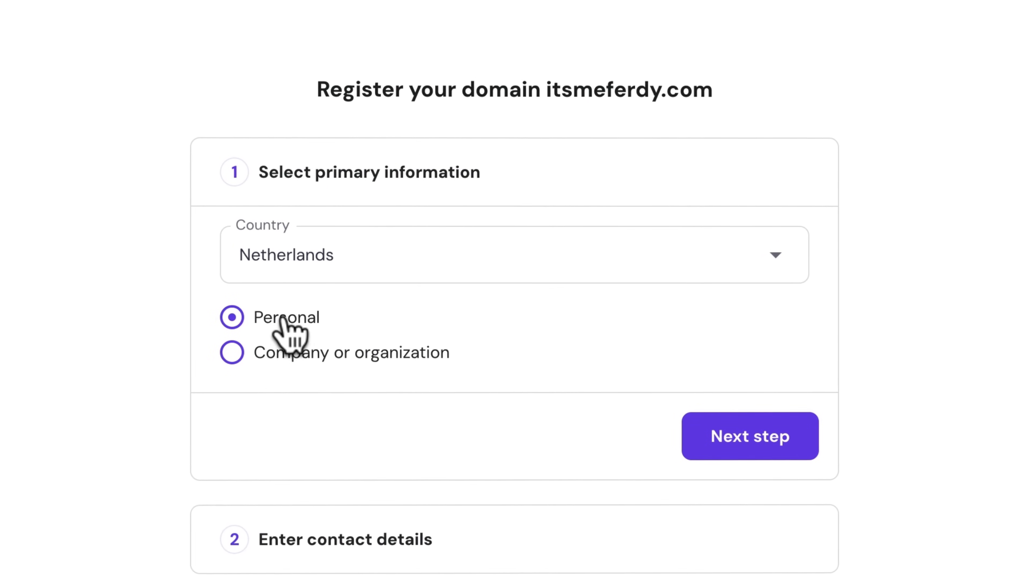
Step: Register the domain for a company, finish the contact details, and confirm the email address
{"action": "left_click", "coordinate": [235, 352]}
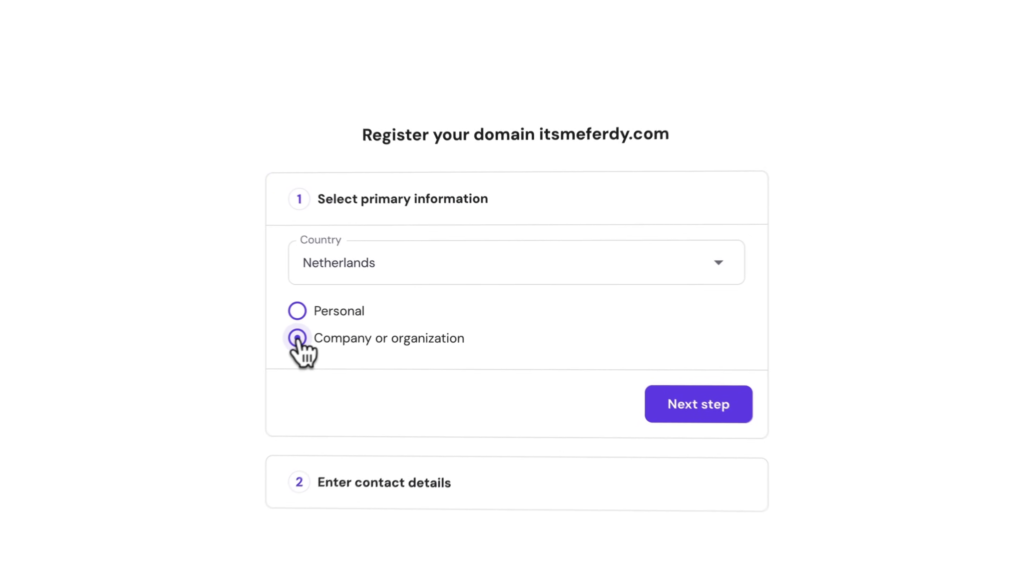
{"action": "left_click", "coordinate": [696, 409]}
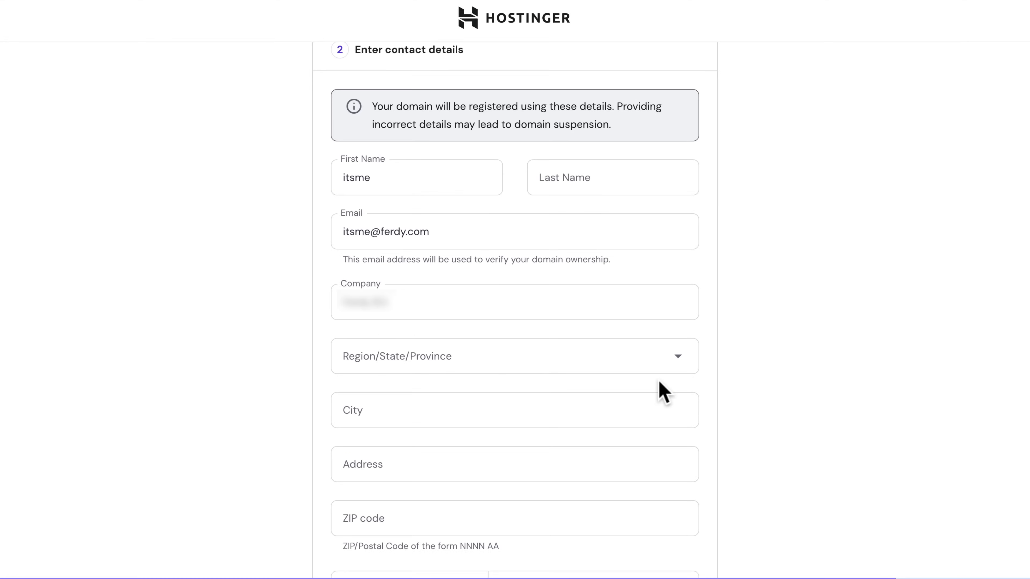
{"action": "scroll", "coordinate": [659, 383], "scroll_direction": "down", "scroll_amount": 2}
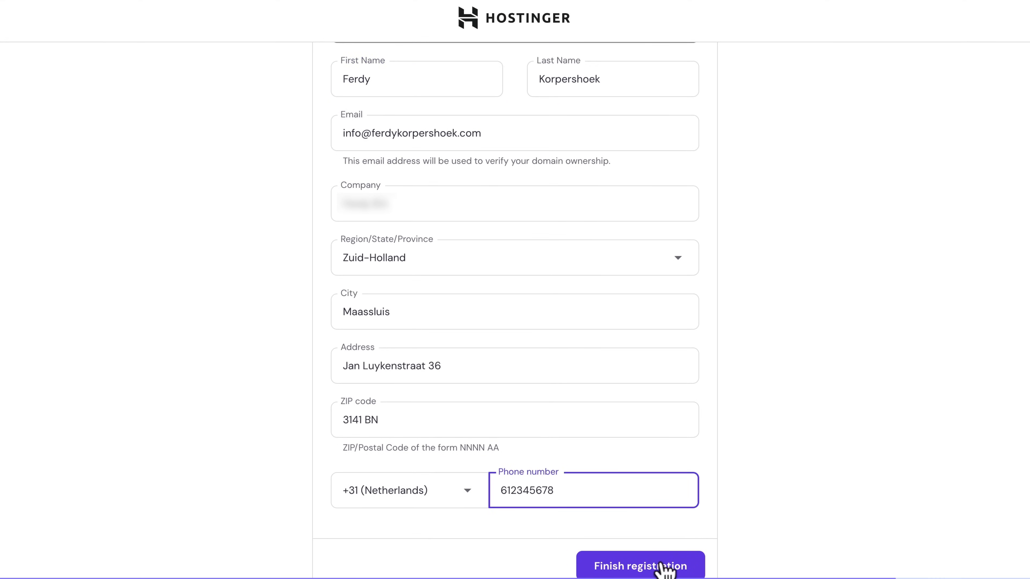
{"action": "left_click", "coordinate": [659, 567]}
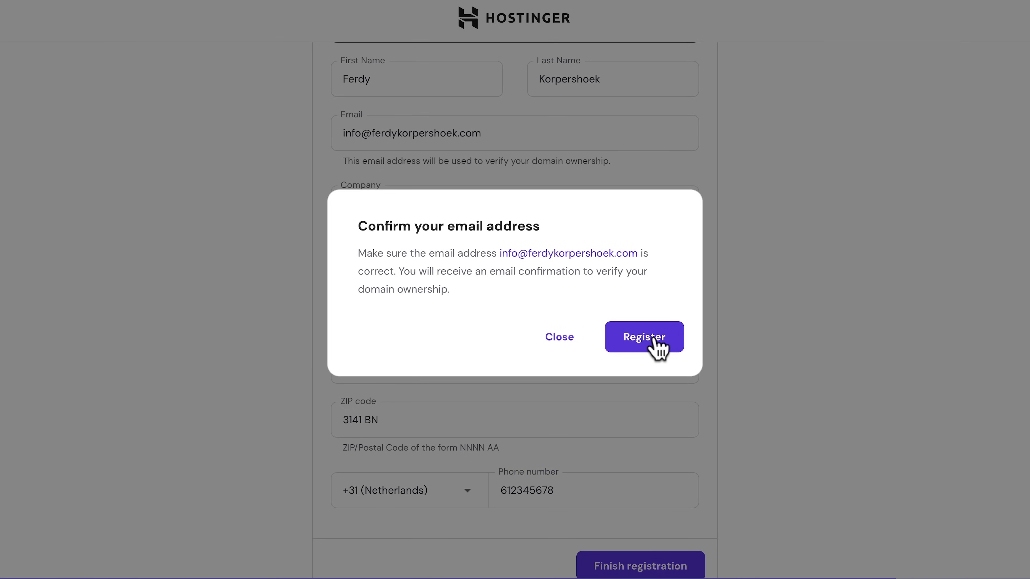
{"action": "left_click", "coordinate": [657, 343]}
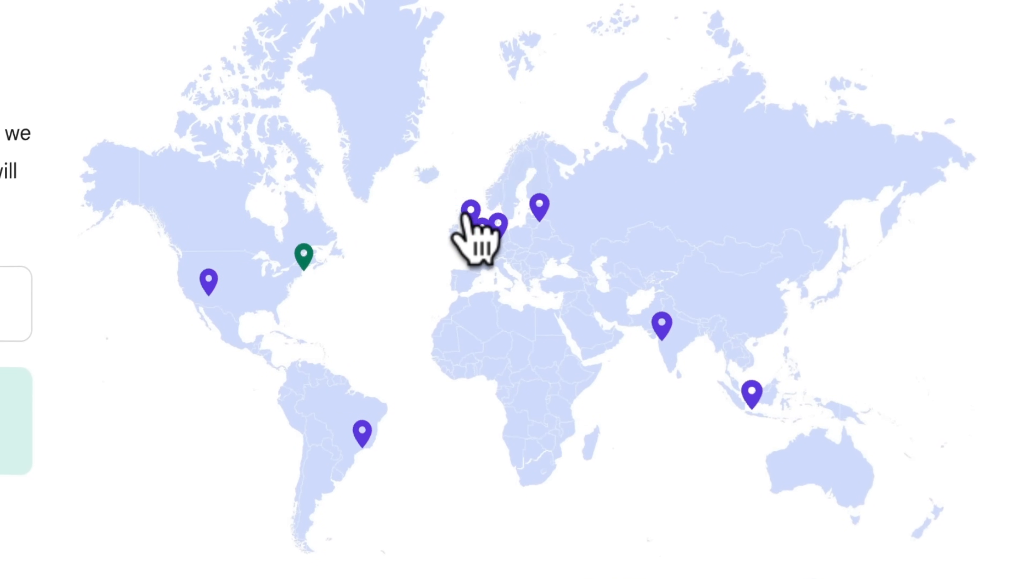
Step: Keep the United States, Massachusetts data center and continue so WordPress installs
{"action": "left_click", "coordinate": [498, 226]}
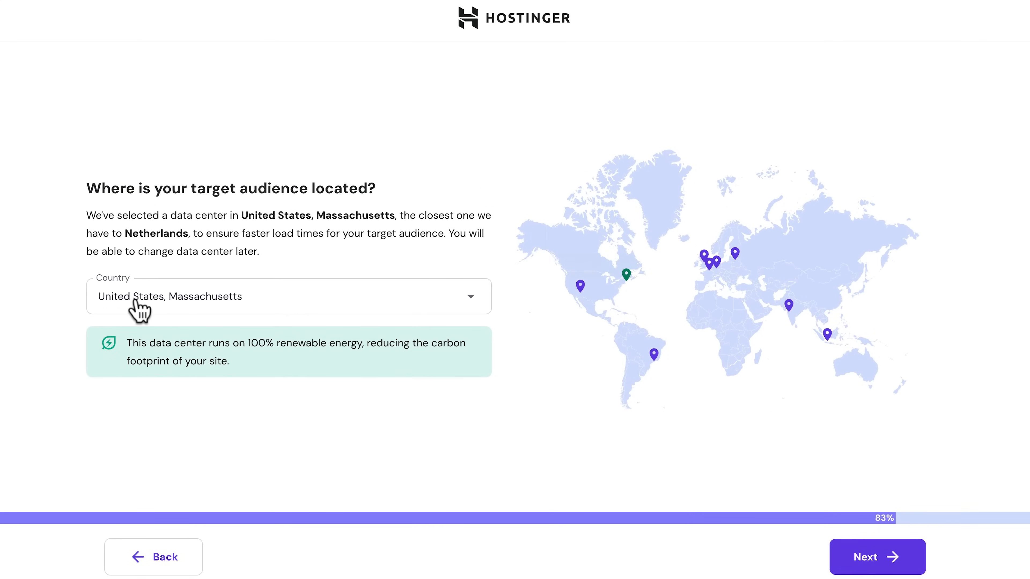
{"action": "left_click", "coordinate": [350, 300]}
{"action": "left_click", "coordinate": [355, 310]}
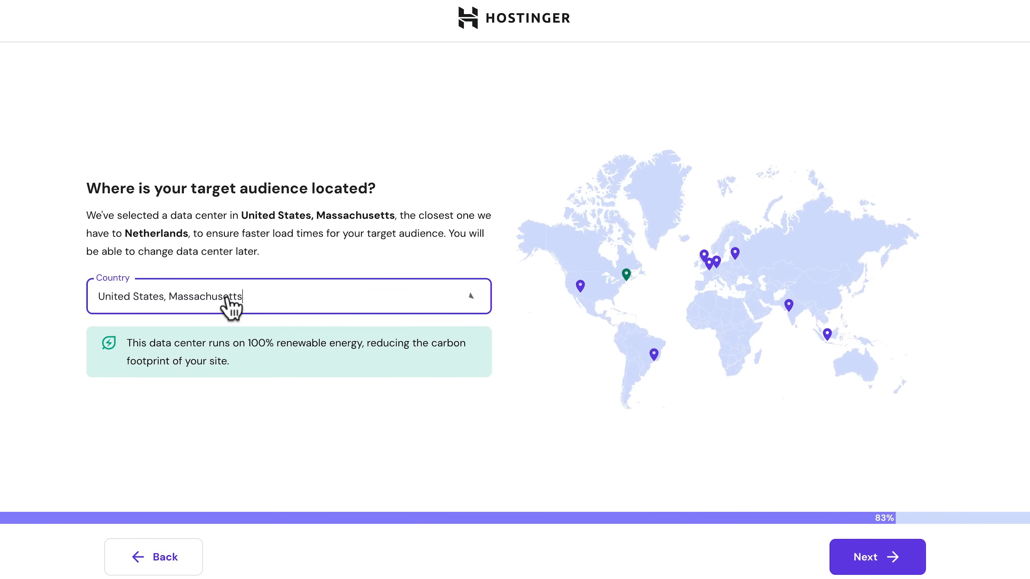
{"action": "left_click", "coordinate": [866, 559]}
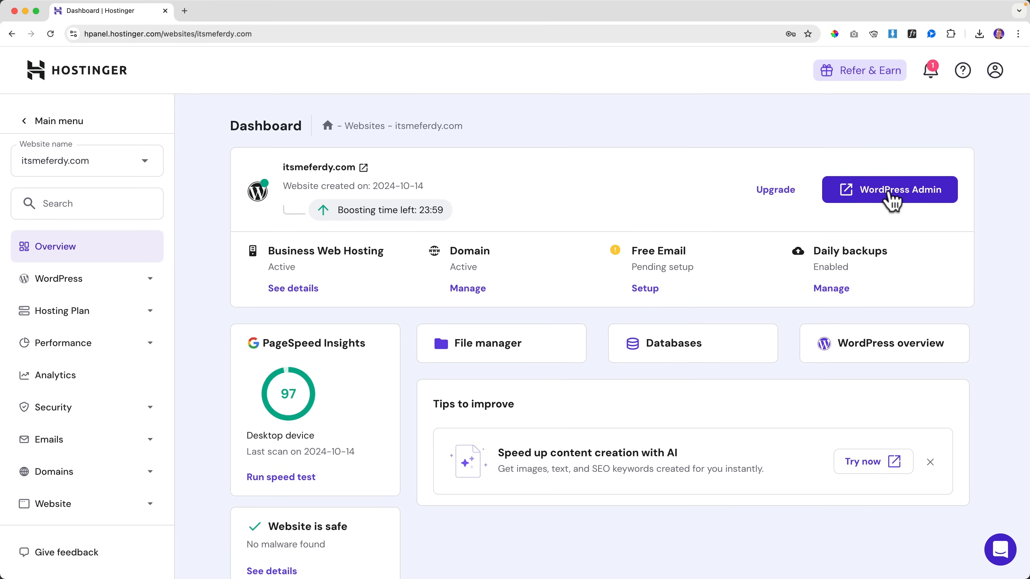
Step: Open WordPress Admin from the hPanel dashboard, close the extra tab, and reopen it
{"action": "left_click", "coordinate": [892, 198]}
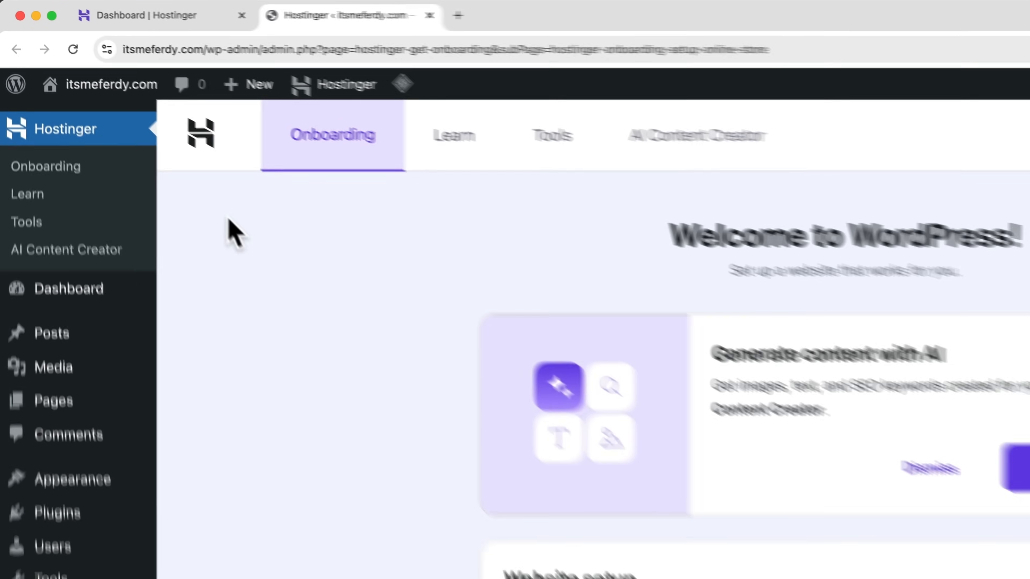
{"action": "key", "text": "super+w"}
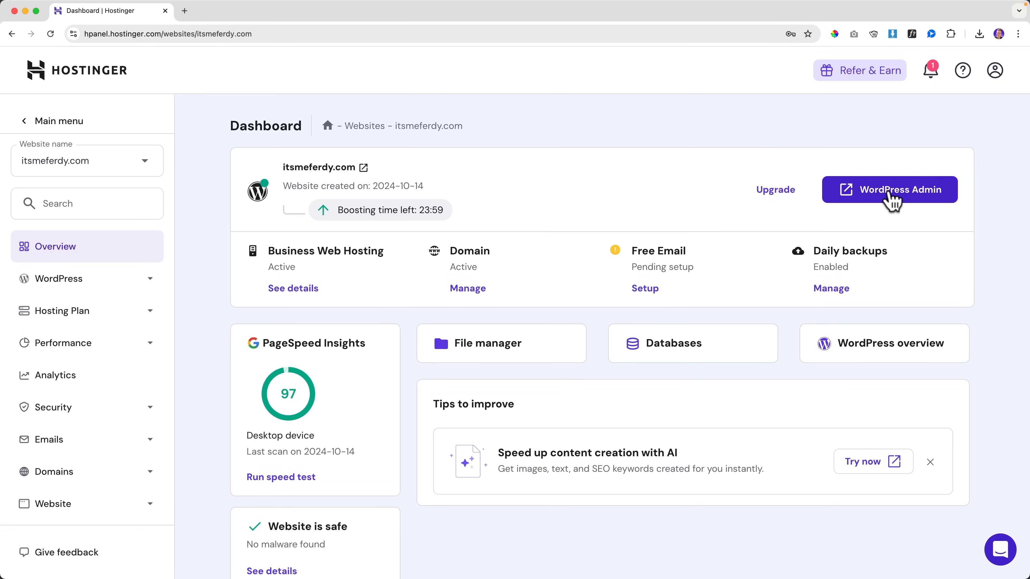
{"action": "left_click", "coordinate": [887, 193]}
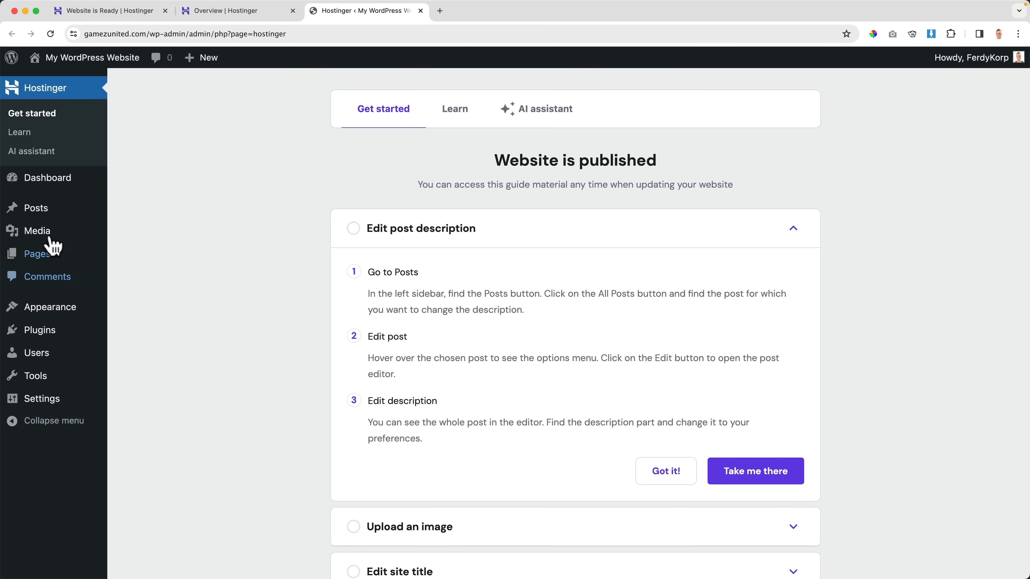
Step: Visit the live homepage from the admin bar and scroll through its 'A commitment to innovation and sustainability' content
{"action": "mouse_move", "coordinate": [972, 57]}
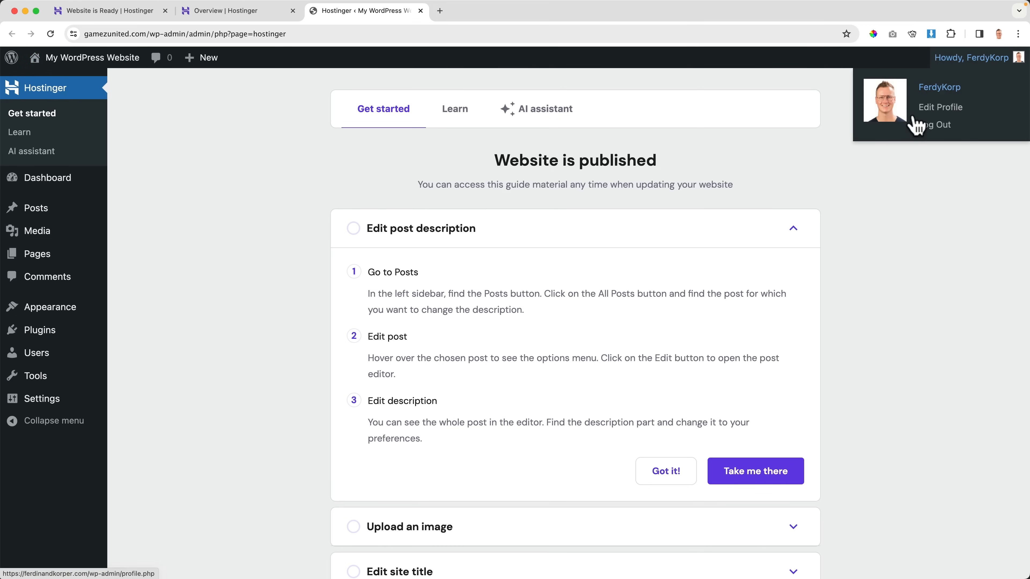
{"action": "left_click", "coordinate": [80, 61]}
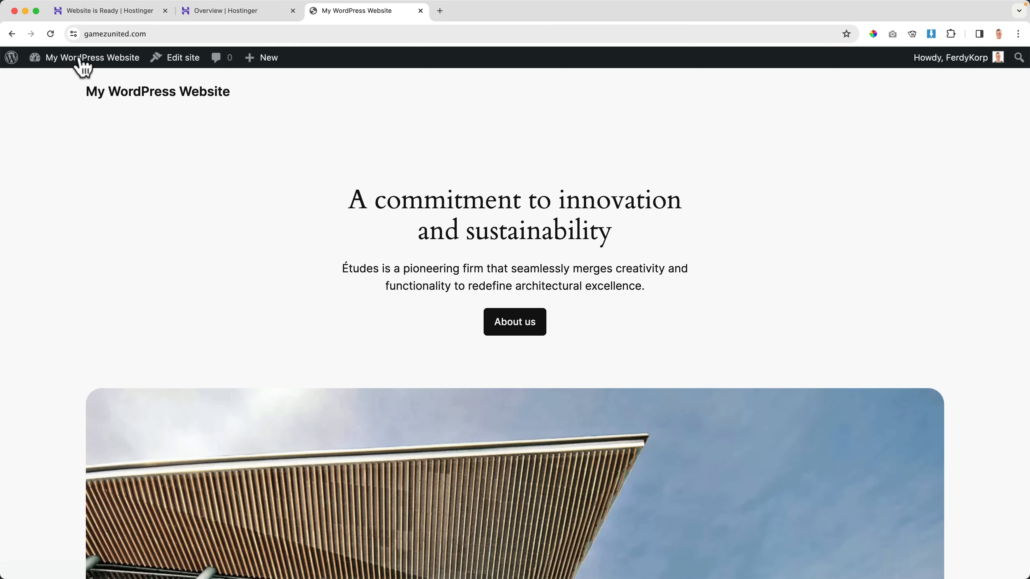
{"action": "scroll", "coordinate": [92, 175], "scroll_direction": "down", "scroll_amount": 5}
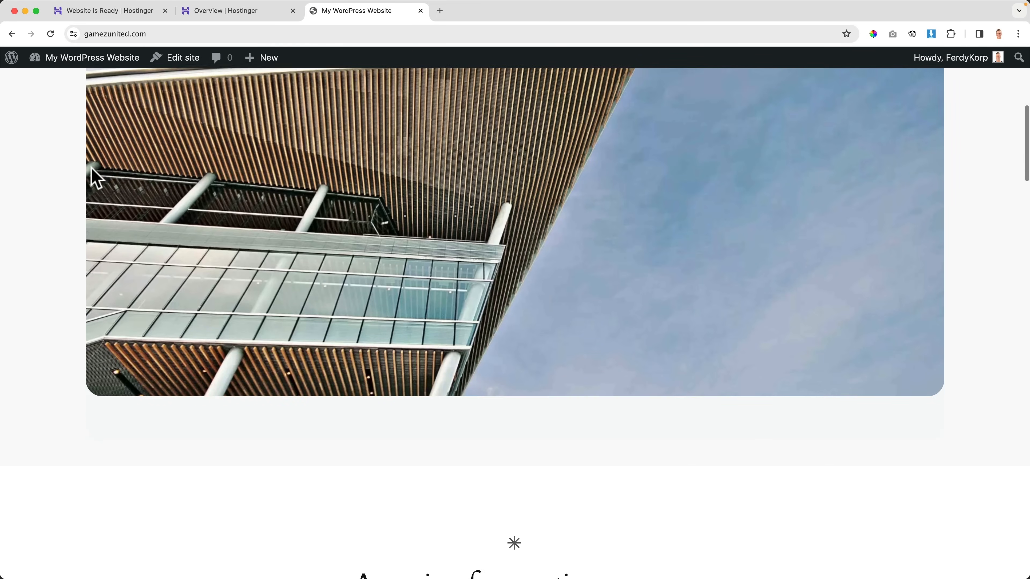
{"action": "scroll", "coordinate": [91, 169], "scroll_direction": "down", "scroll_amount": 15}
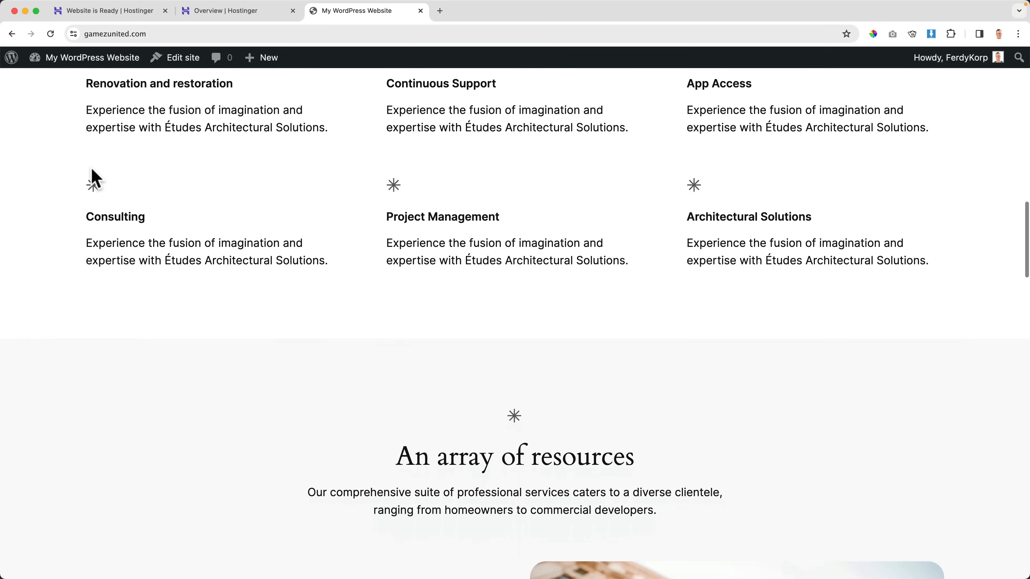
{"action": "scroll", "coordinate": [91, 168], "scroll_direction": "down", "scroll_amount": 20}
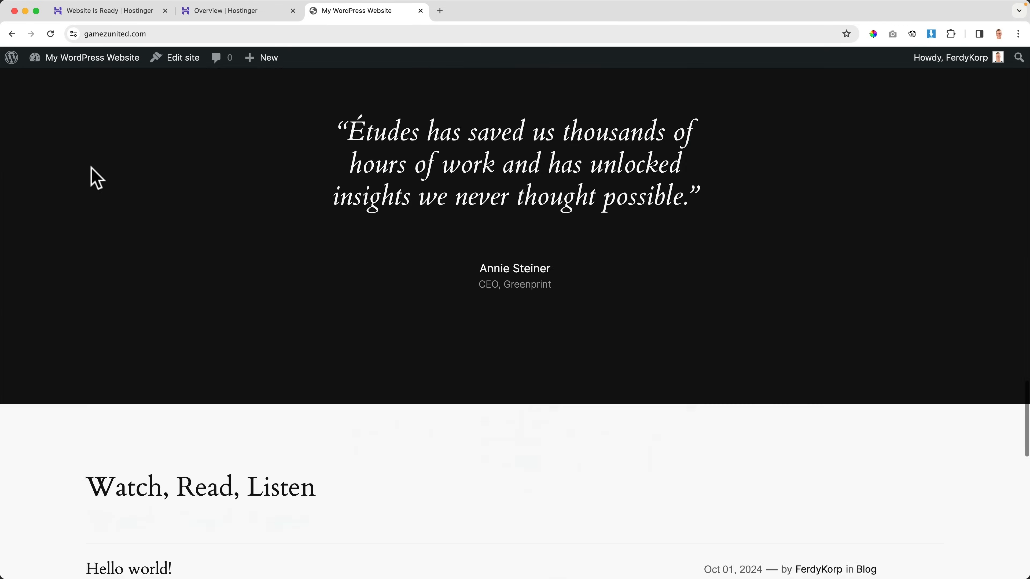
{"action": "scroll", "coordinate": [91, 168], "scroll_direction": "down", "scroll_amount": 20}
{"action": "scroll", "coordinate": [91, 168], "scroll_direction": "up", "scroll_amount": 20}
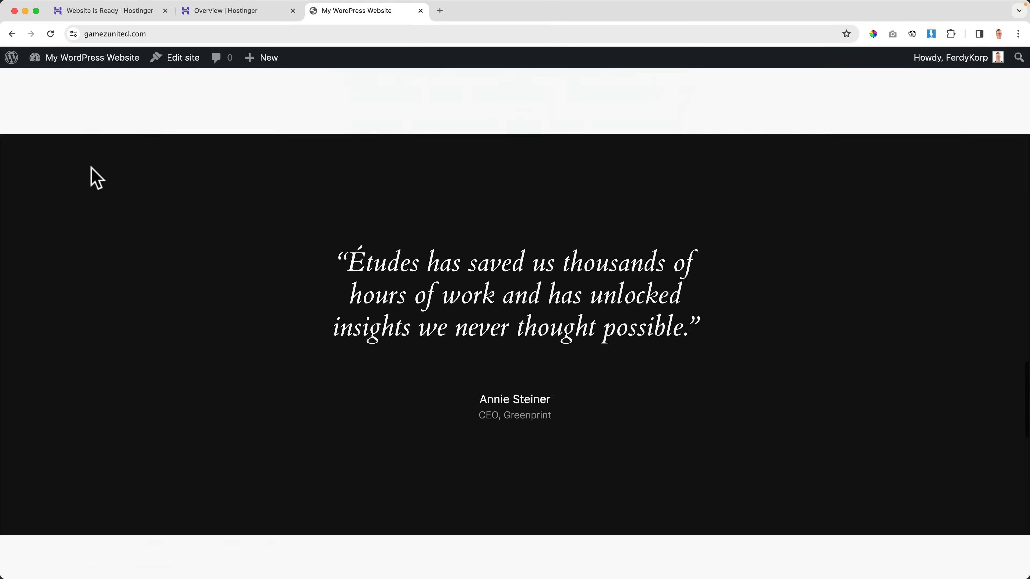
{"action": "scroll", "coordinate": [91, 167], "scroll_direction": "up", "scroll_amount": 20}
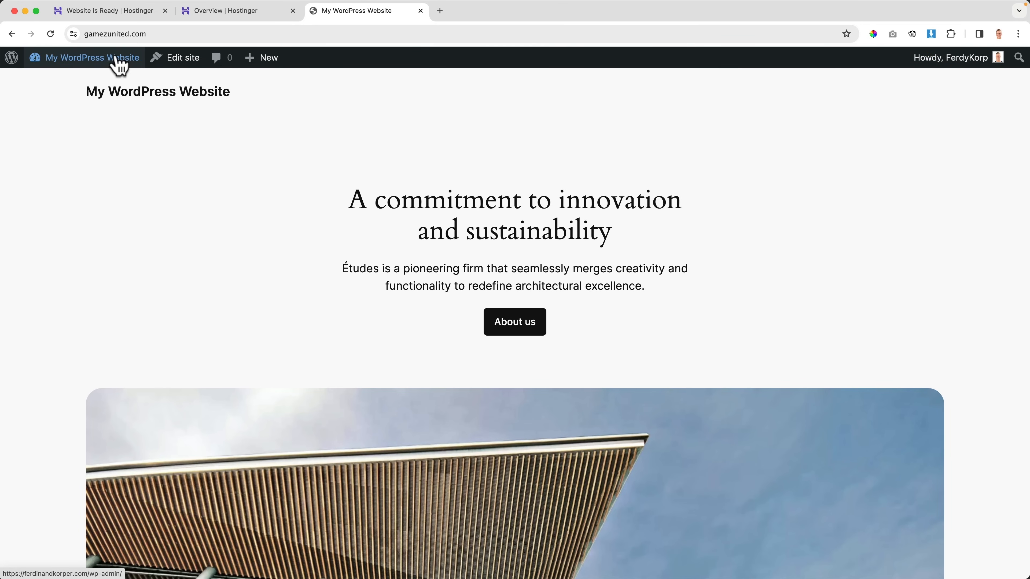
{"action": "scroll", "coordinate": [280, 219], "scroll_direction": "down", "scroll_amount": 5}
{"action": "scroll", "coordinate": [267, 216], "scroll_direction": "down", "scroll_amount": 10}
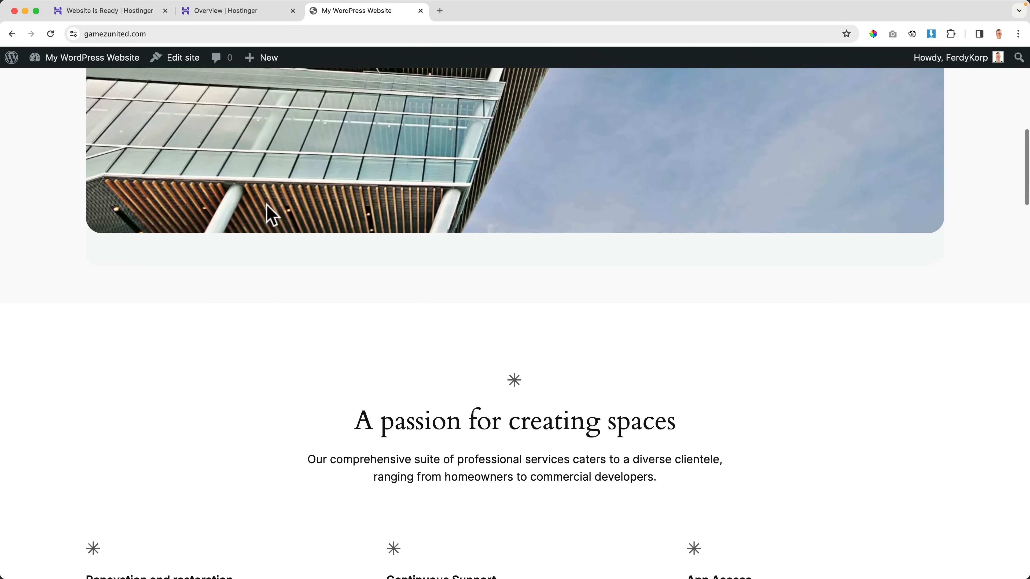
{"action": "scroll", "coordinate": [267, 217], "scroll_direction": "up", "scroll_amount": 15}
{"action": "mouse_move", "coordinate": [87, 65]}
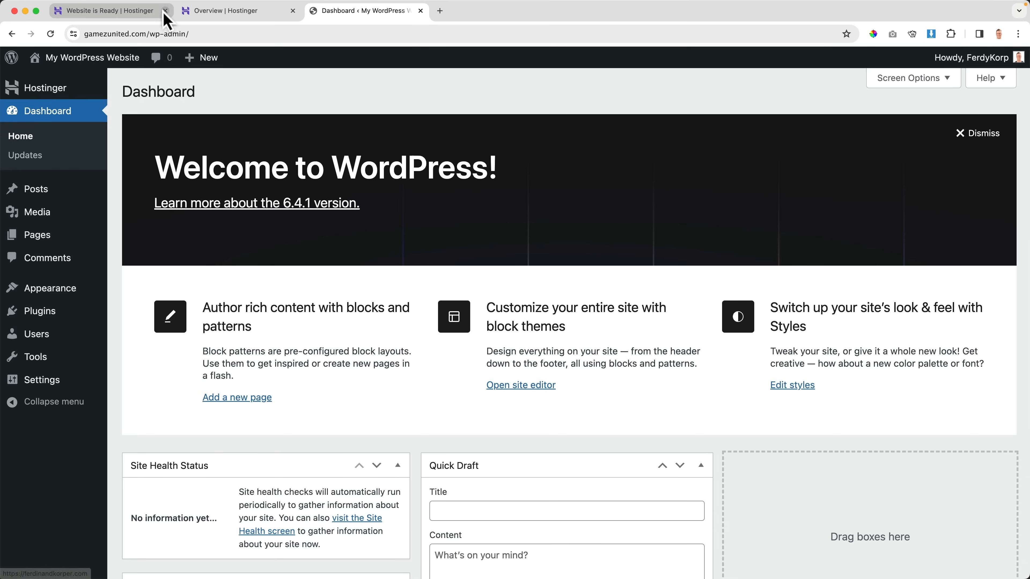
Step: Close the Website is Ready and Overview tabs and return to the WordPress Dashboard
{"action": "left_click", "coordinate": [165, 11]}
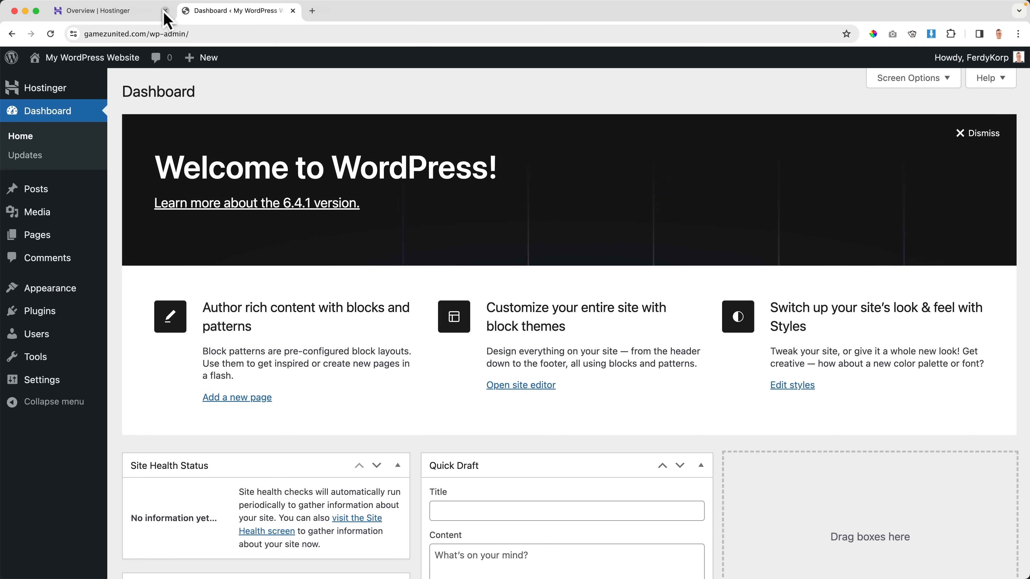
{"action": "left_click", "coordinate": [165, 11]}
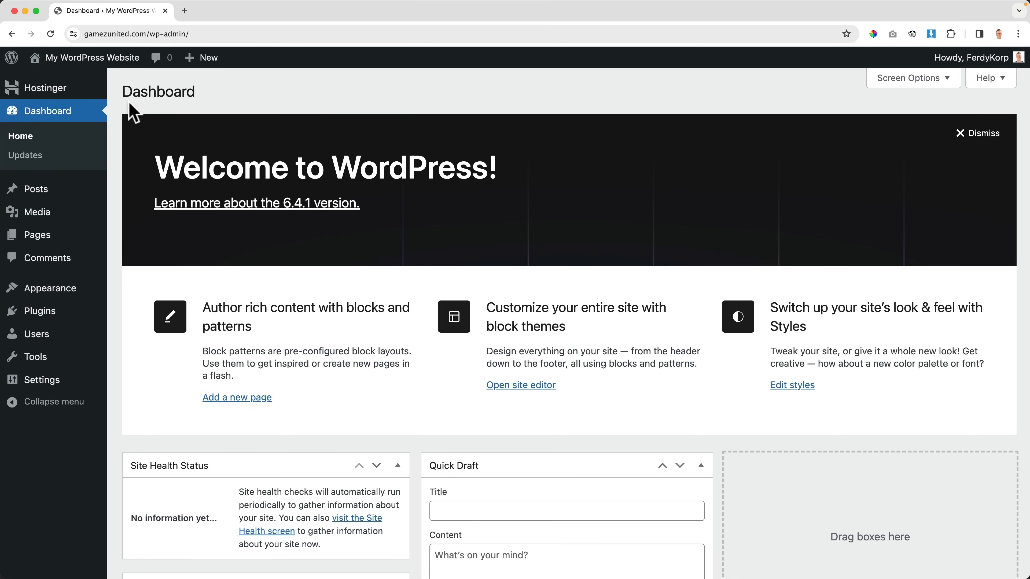
{"action": "left_click", "coordinate": [100, 65]}
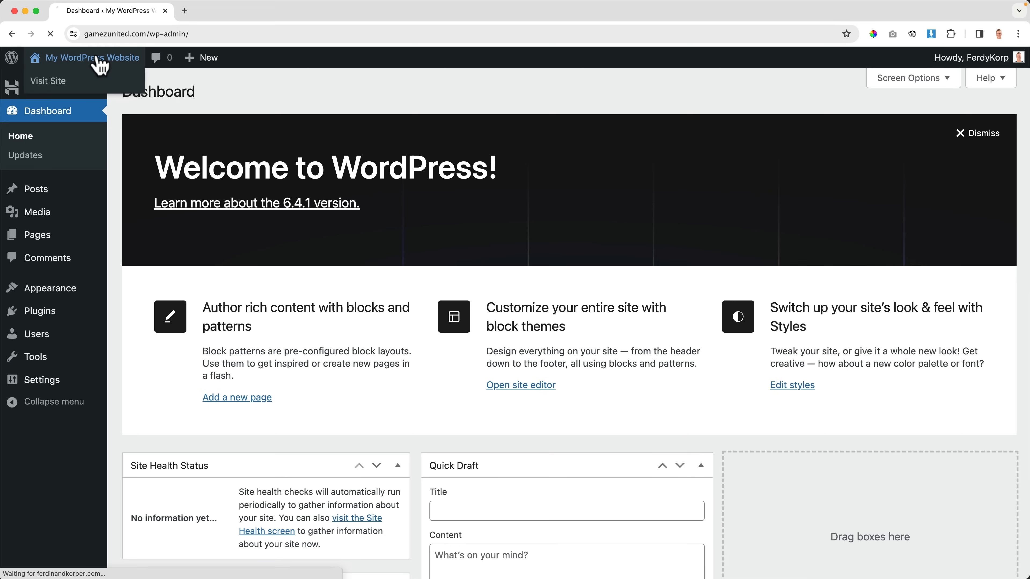
{"action": "left_click", "coordinate": [88, 63]}
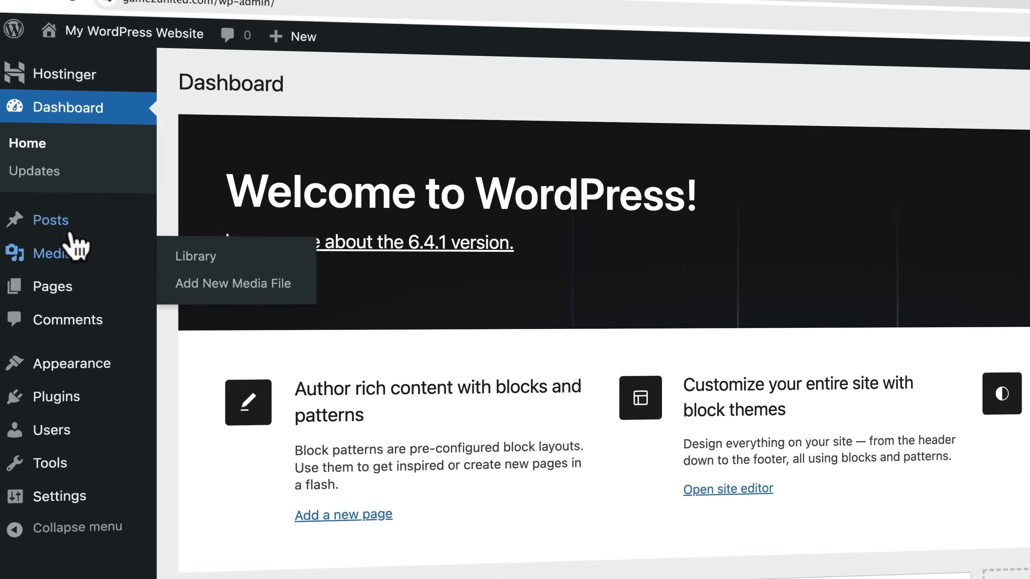
Step: Go through each WordPress admin sidebar menu section in turn
{"action": "mouse_move", "coordinate": [38, 215]}
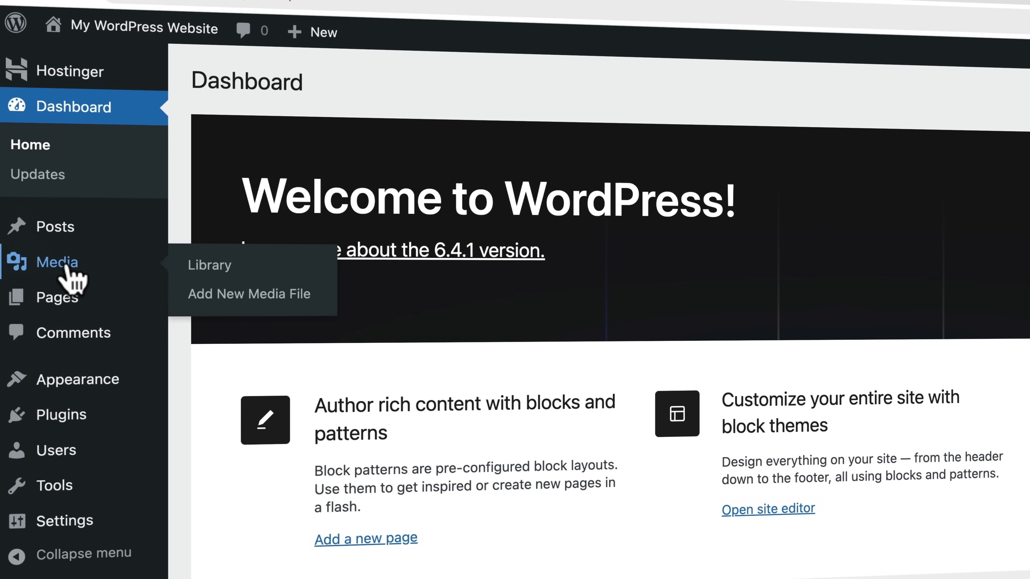
{"action": "mouse_move", "coordinate": [67, 300]}
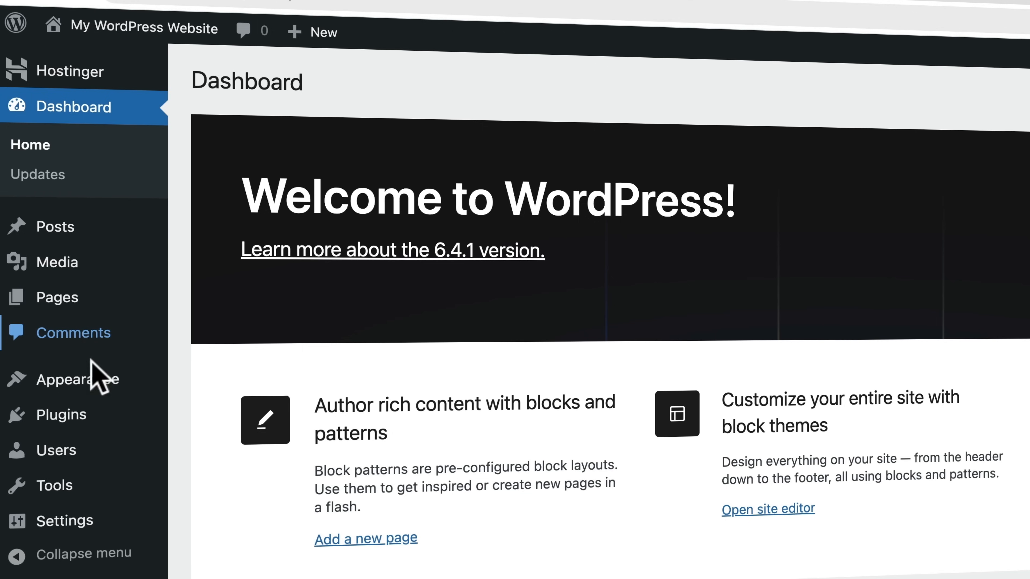
{"action": "mouse_move", "coordinate": [99, 384]}
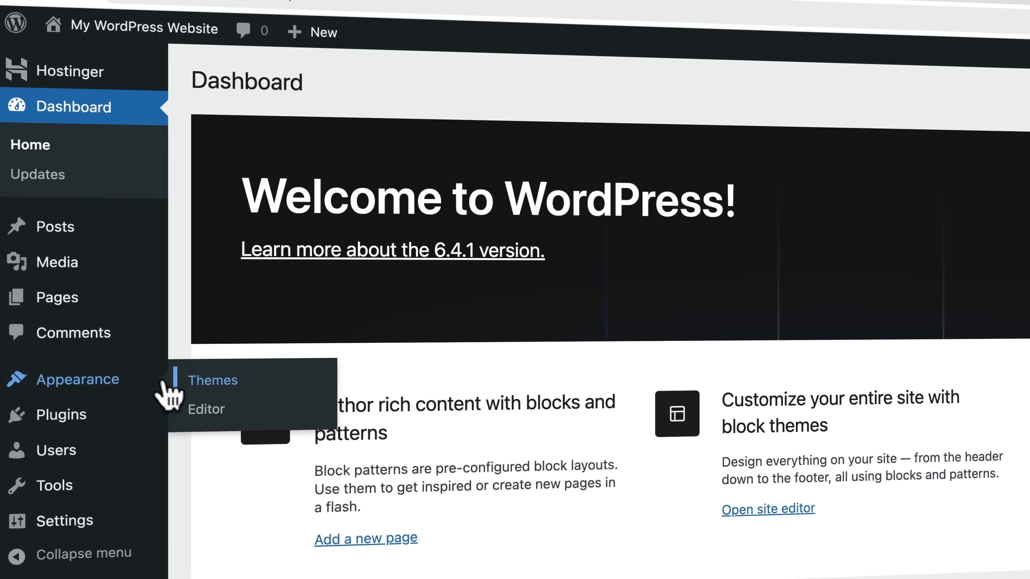
{"action": "mouse_move", "coordinate": [75, 416]}
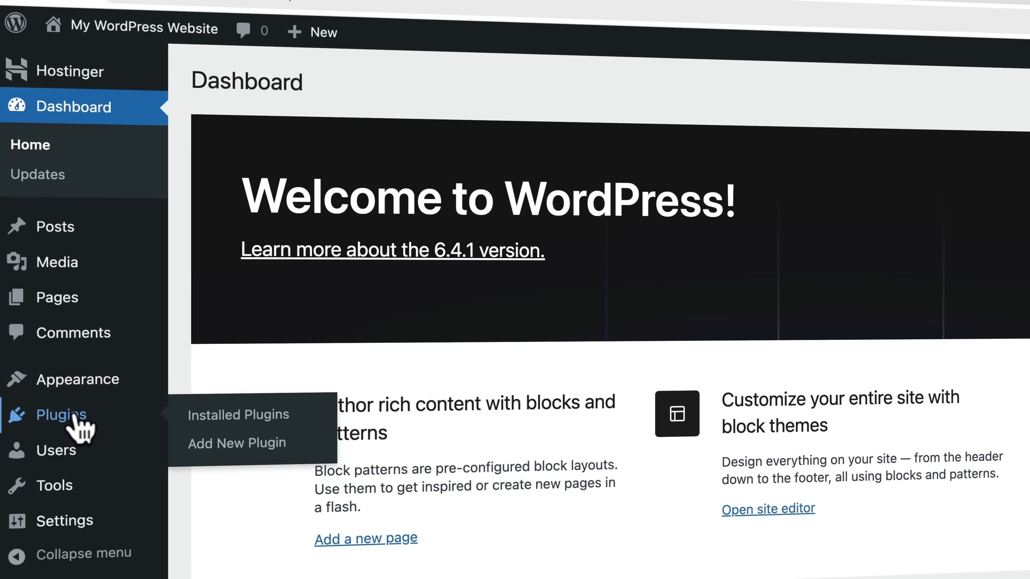
{"action": "mouse_move", "coordinate": [61, 451]}
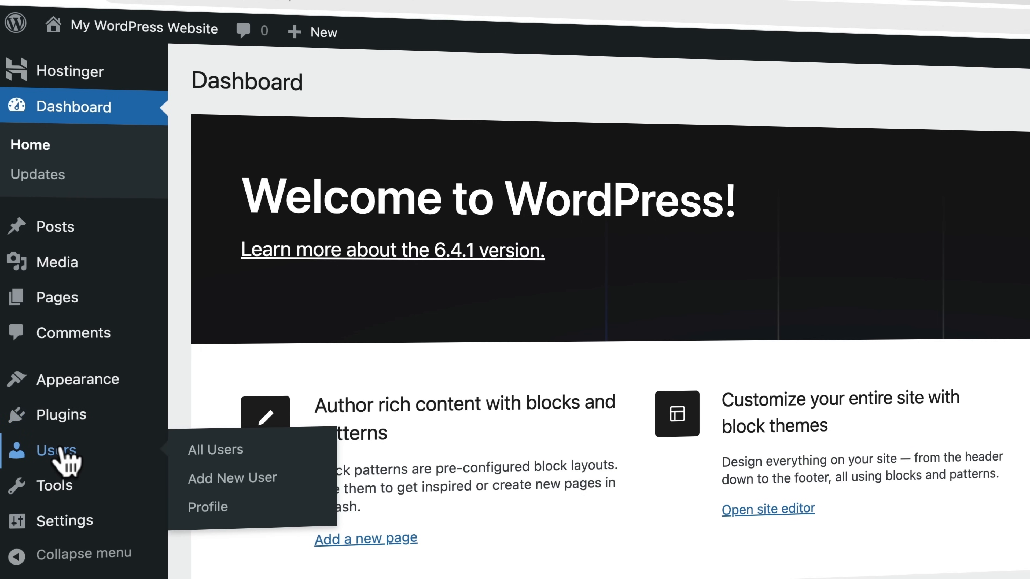
{"action": "mouse_move", "coordinate": [69, 527]}
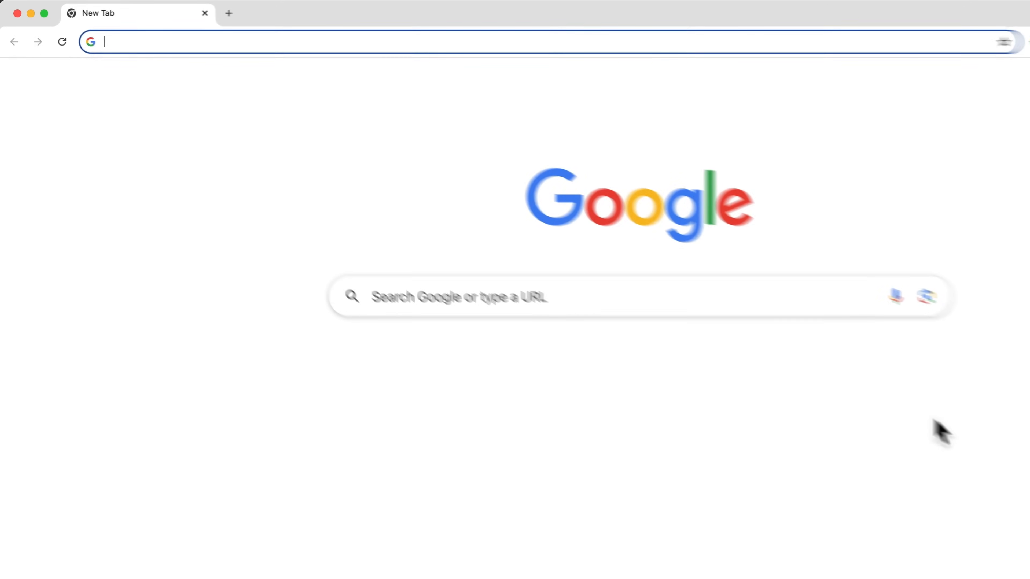
Step: Load ferdy.com and open its WordPress tutorials page
{"action": "type", "text": "ferdy.cm"}
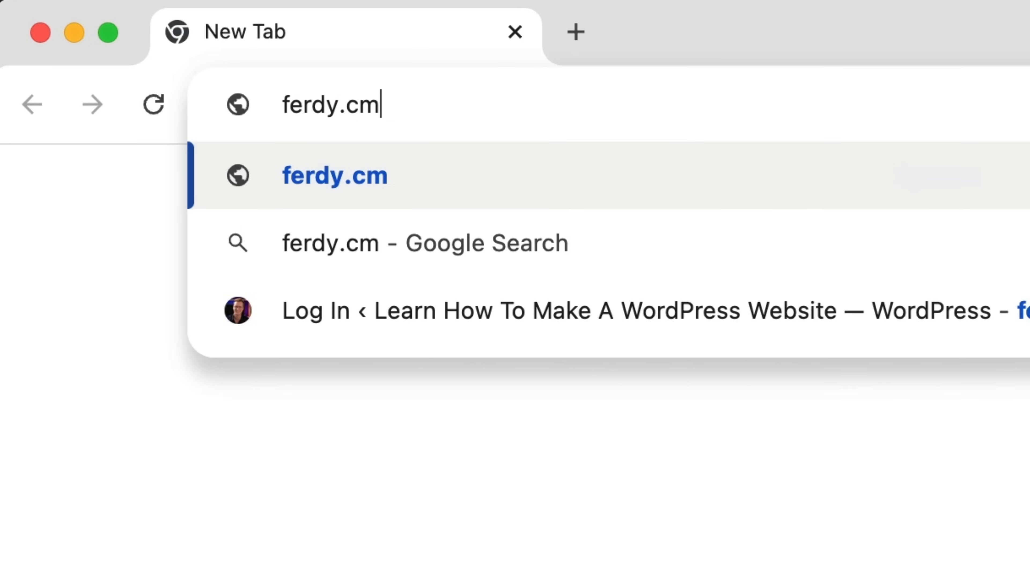
{"action": "key", "text": "BackSpace"}
{"action": "type", "text": "om"}
{"action": "key", "text": "Return"}
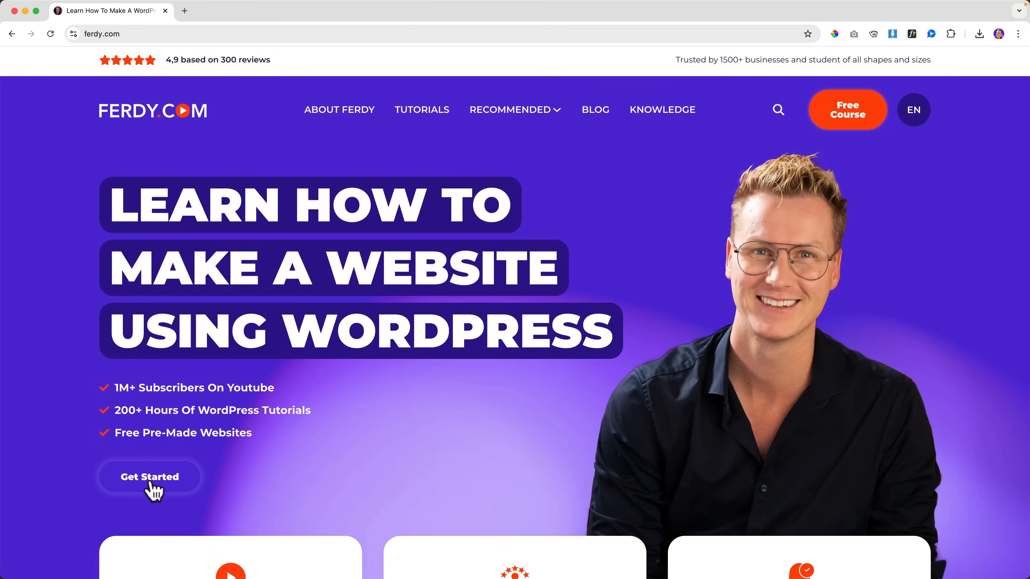
{"action": "left_click", "coordinate": [148, 485]}
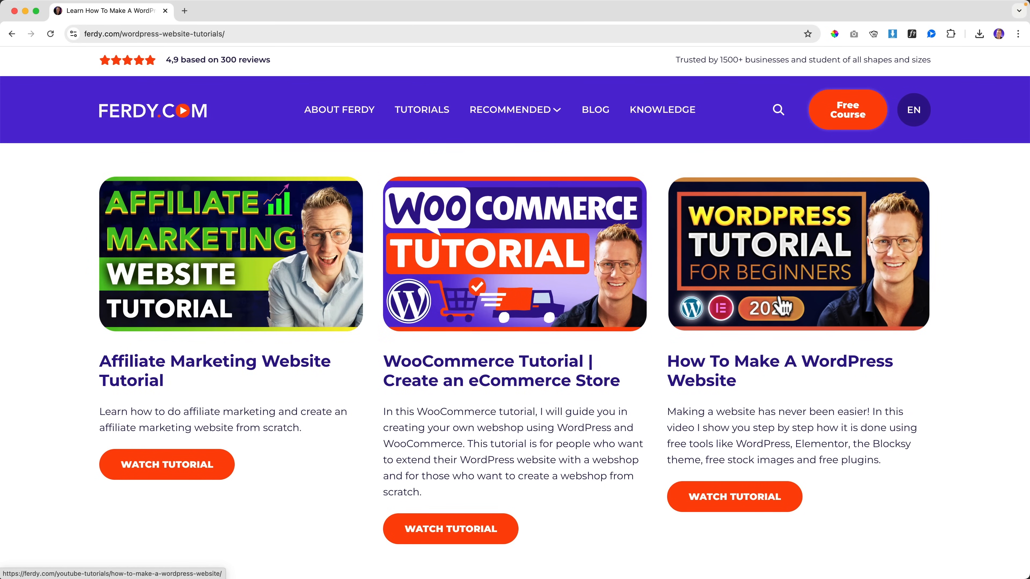
Step: Browse the tutorials and open the Complete Affiliate Marketing Tutorial For Beginners page
{"action": "scroll", "coordinate": [742, 271], "scroll_direction": "down", "scroll_amount": 10}
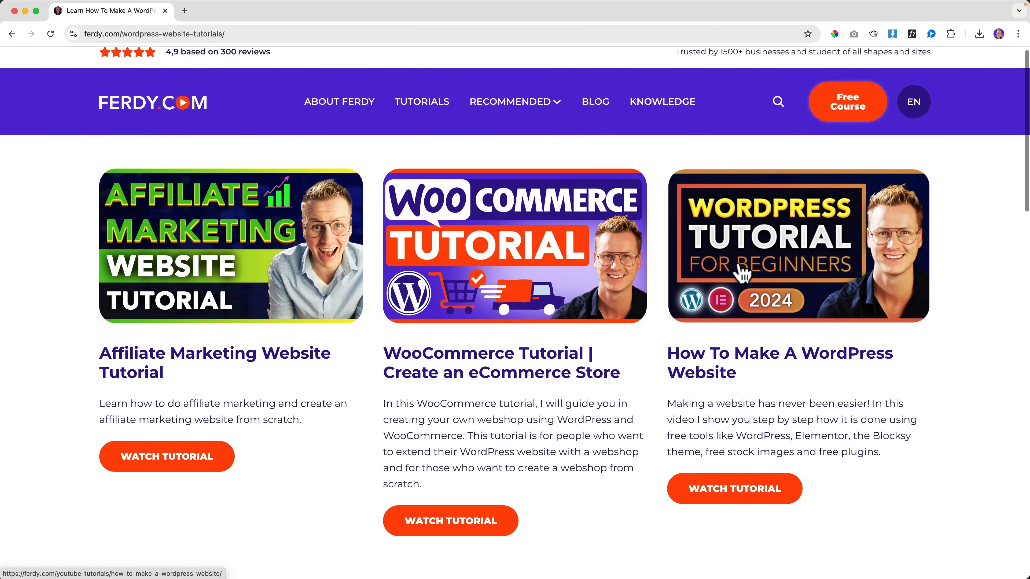
{"action": "scroll", "coordinate": [742, 272], "scroll_direction": "down", "scroll_amount": 2}
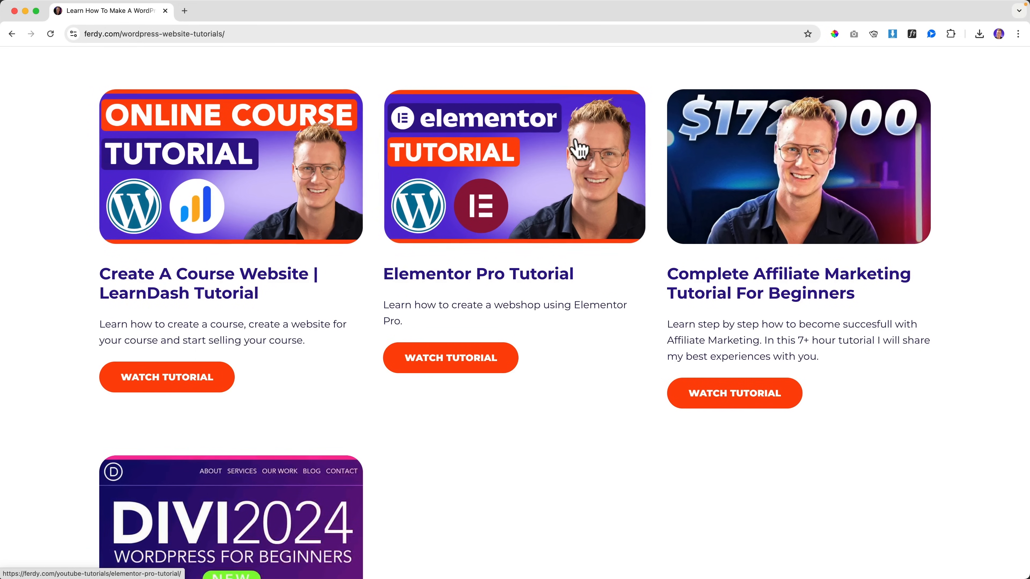
{"action": "scroll", "coordinate": [494, 167], "scroll_direction": "up", "scroll_amount": 1}
{"action": "scroll", "coordinate": [502, 183], "scroll_direction": "down", "scroll_amount": 1}
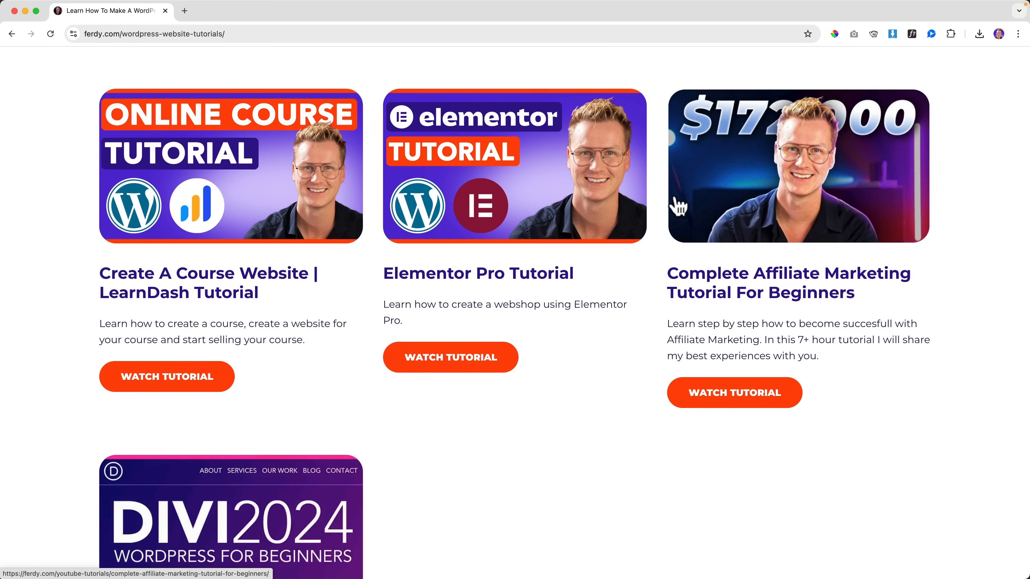
{"action": "scroll", "coordinate": [616, 221], "scroll_direction": "down", "scroll_amount": 10}
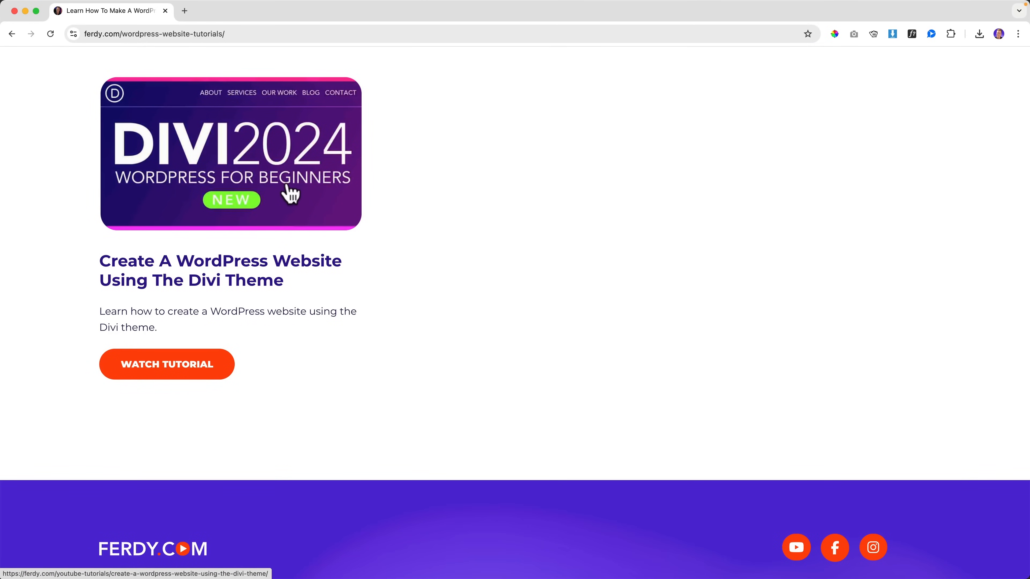
{"action": "scroll", "coordinate": [437, 219], "scroll_direction": "up", "scroll_amount": 12}
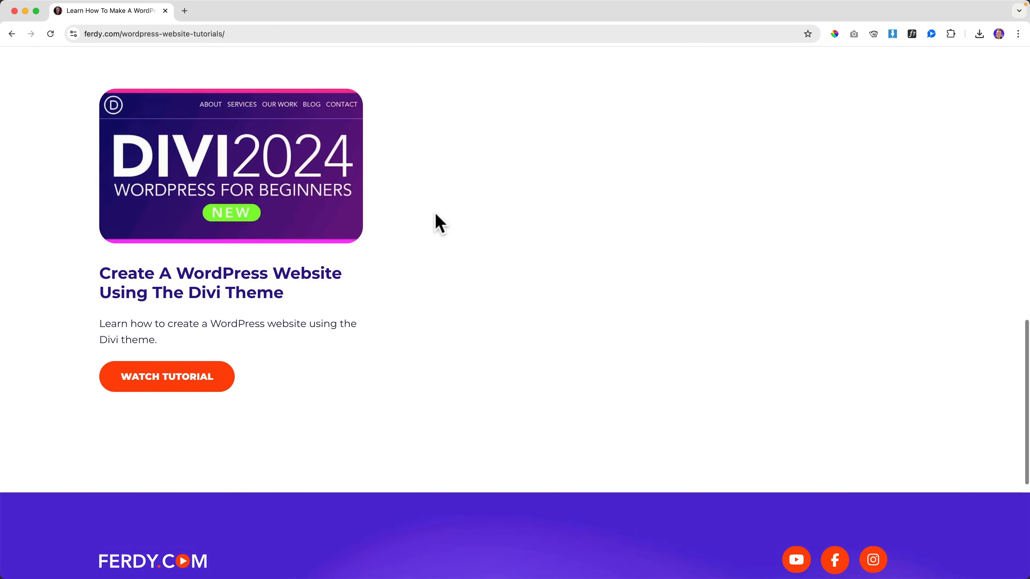
{"action": "scroll", "coordinate": [660, 323], "scroll_direction": "down", "scroll_amount": 10}
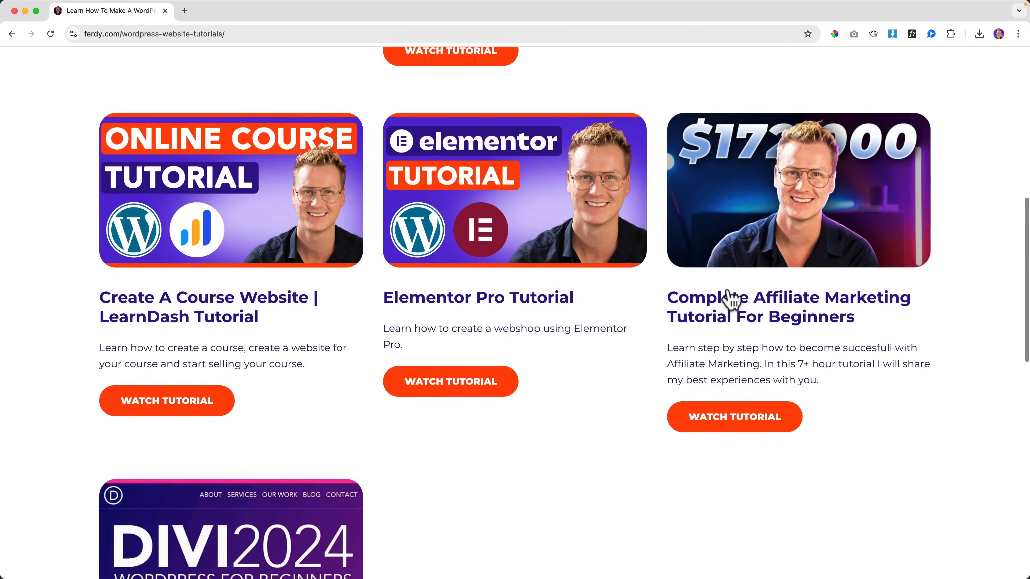
{"action": "left_click", "coordinate": [728, 294]}
{"action": "scroll", "coordinate": [565, 284], "scroll_direction": "down", "scroll_amount": 5}
Step: Play and pause the affiliate marketing video, then skip through its chapters to 58:32
{"action": "left_click", "coordinate": [557, 252]}
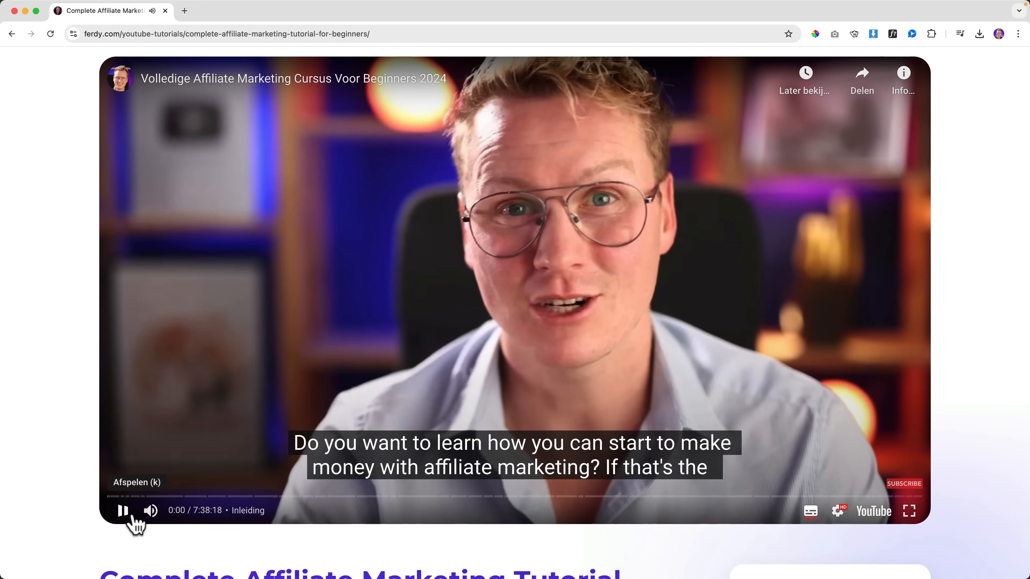
{"action": "left_click", "coordinate": [126, 515]}
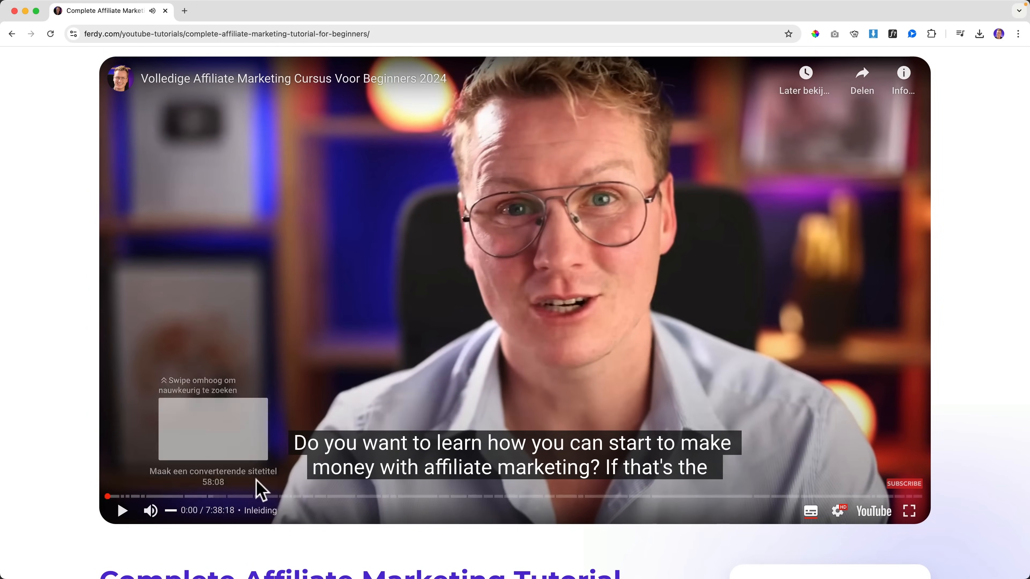
{"action": "left_click", "coordinate": [136, 496]}
{"action": "left_click", "coordinate": [213, 496]}
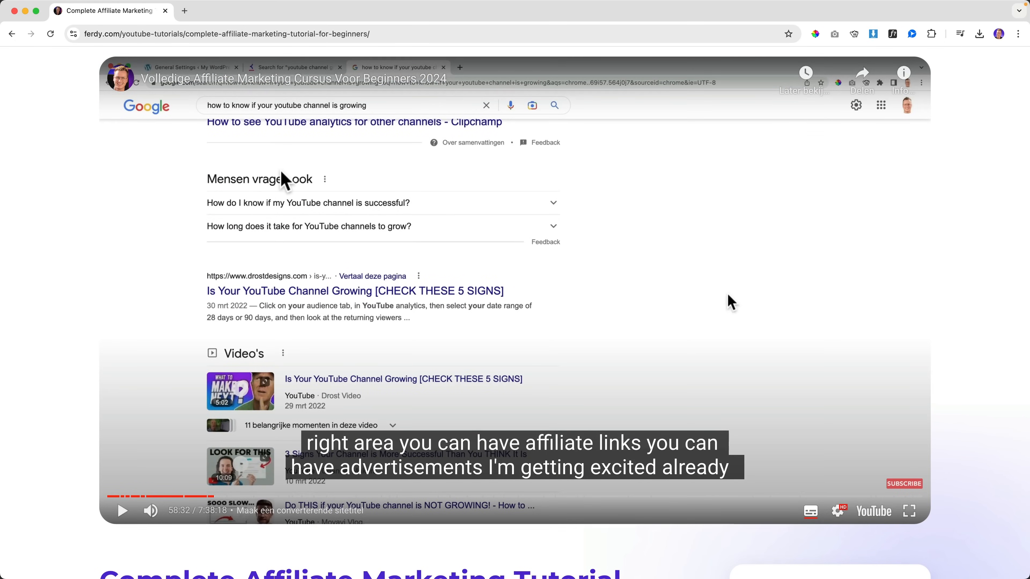
{"action": "scroll", "coordinate": [275, 162], "scroll_direction": "up", "scroll_amount": 4}
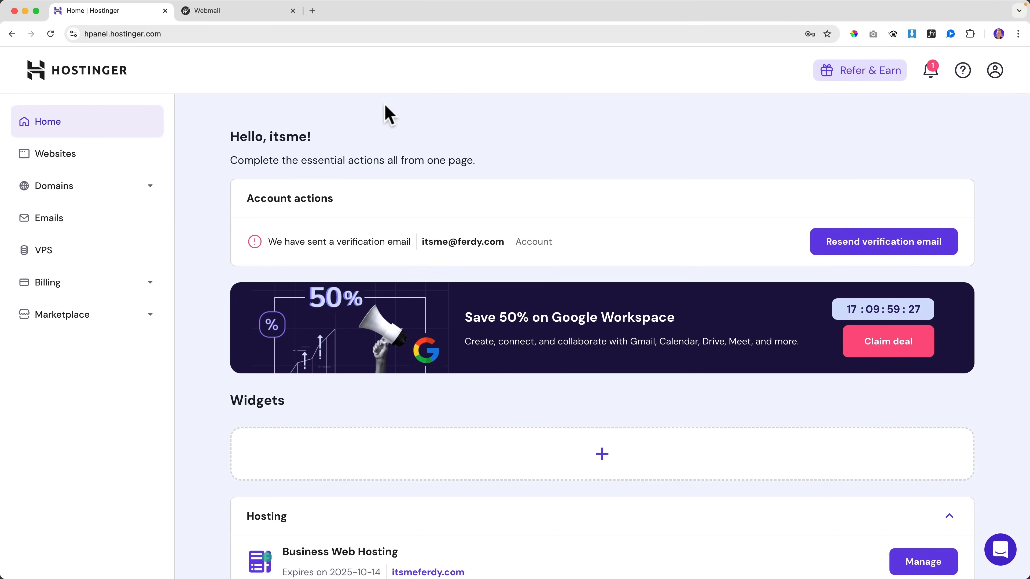
Step: Verify the account email via the 'Verify your email address' webmail message, then close the extra tabs
{"action": "left_click", "coordinate": [241, 15]}
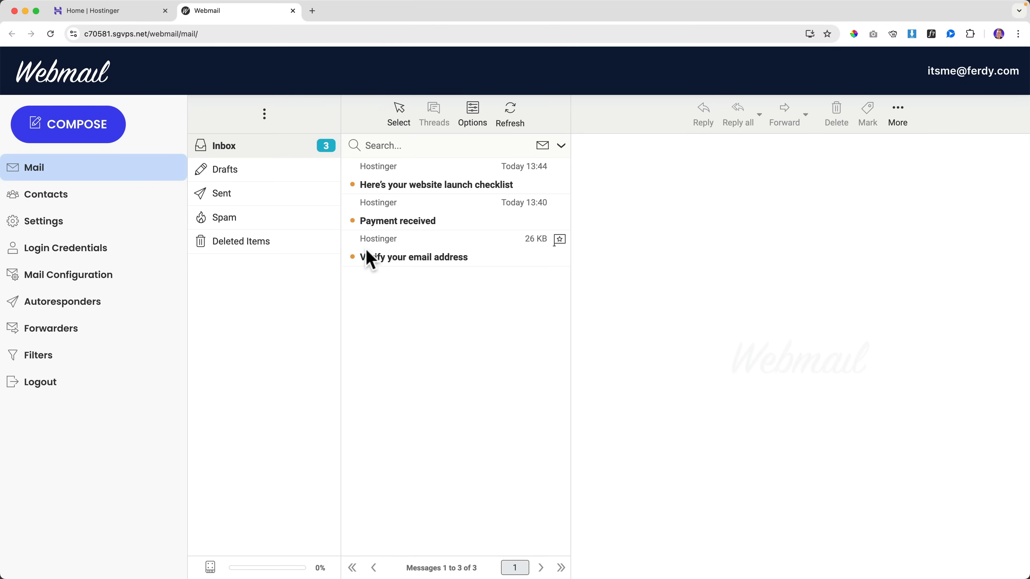
{"action": "left_click", "coordinate": [413, 263]}
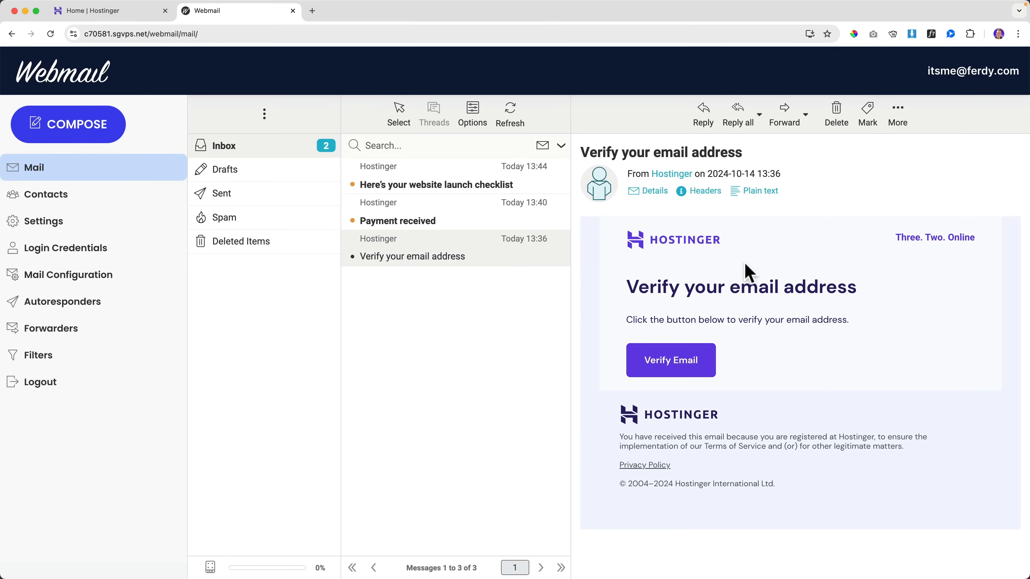
{"action": "left_click", "coordinate": [672, 364]}
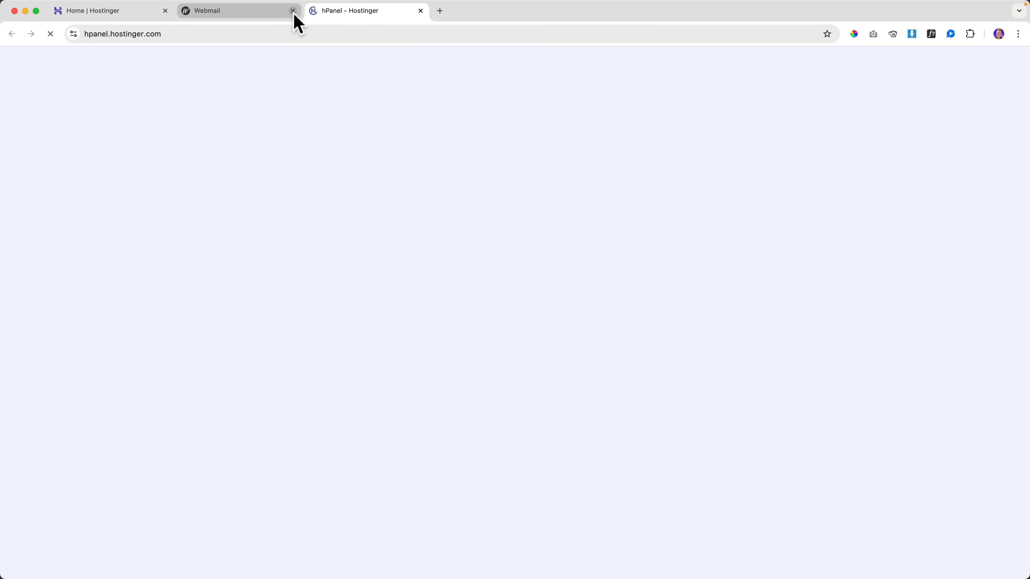
{"action": "left_click", "coordinate": [292, 11]}
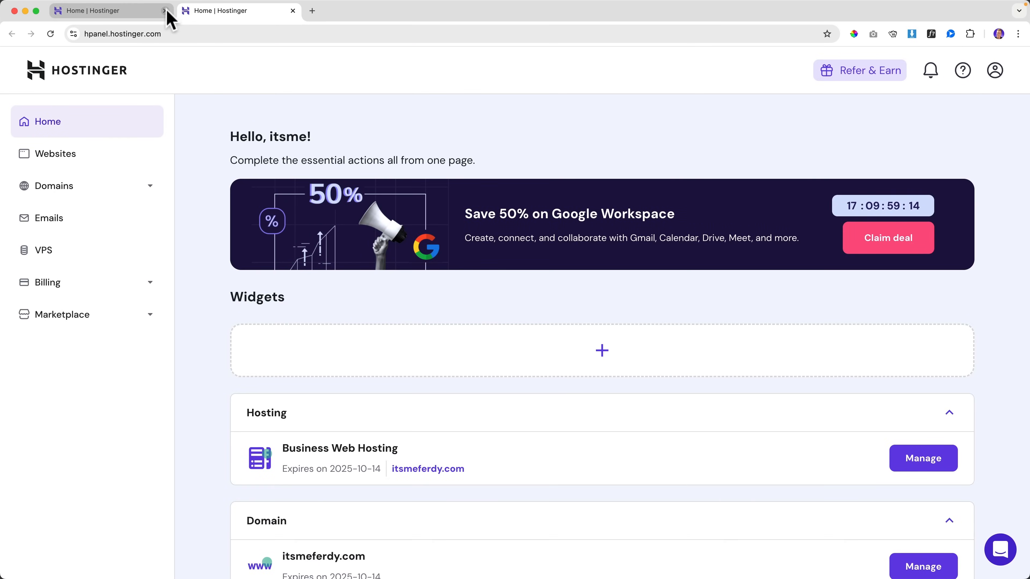
{"action": "left_click", "coordinate": [164, 11]}
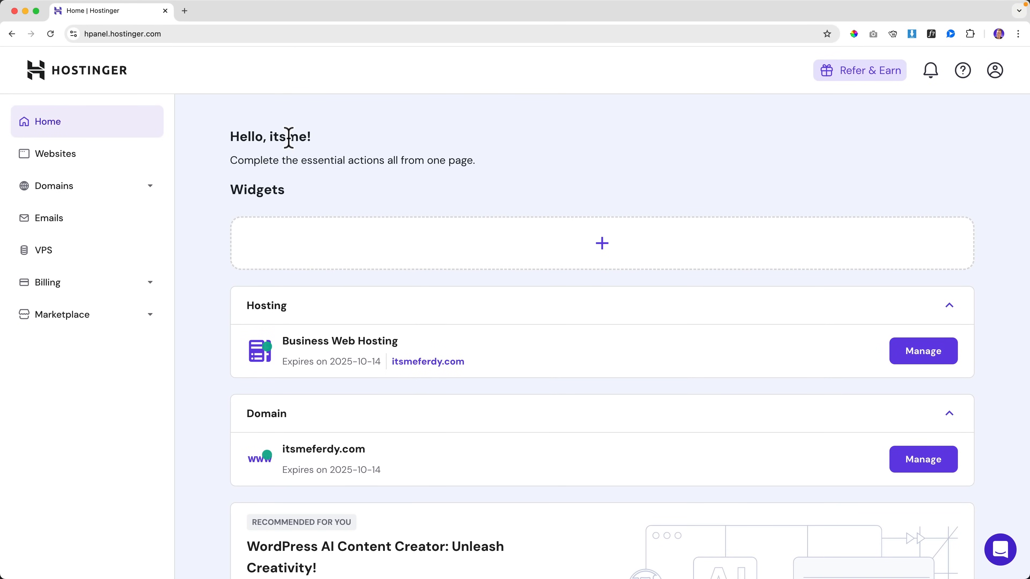
Step: Replace the account holder's first and last name, confirm with the account password, and return home
{"action": "left_click", "coordinate": [994, 73]}
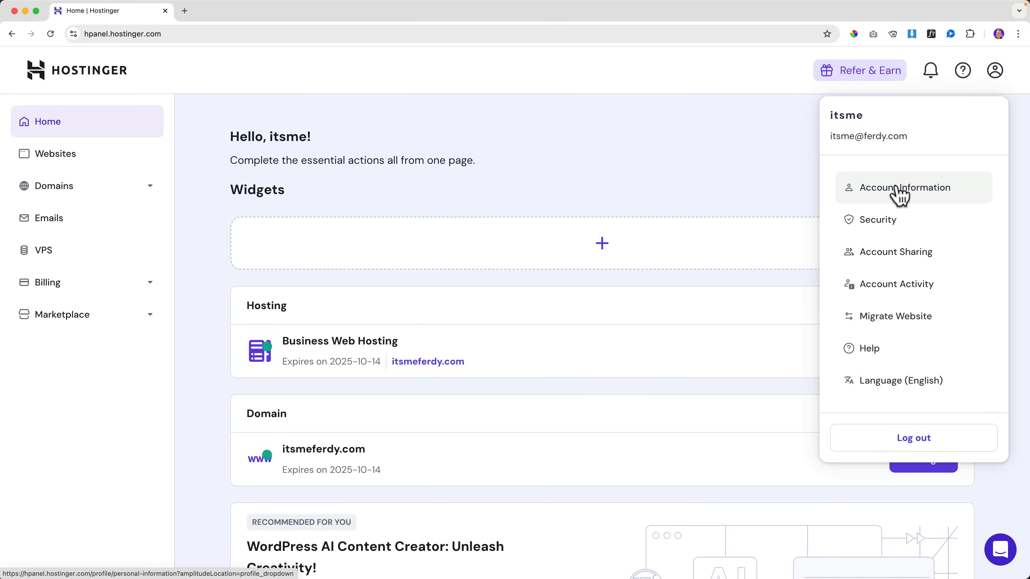
{"action": "left_click", "coordinate": [899, 190]}
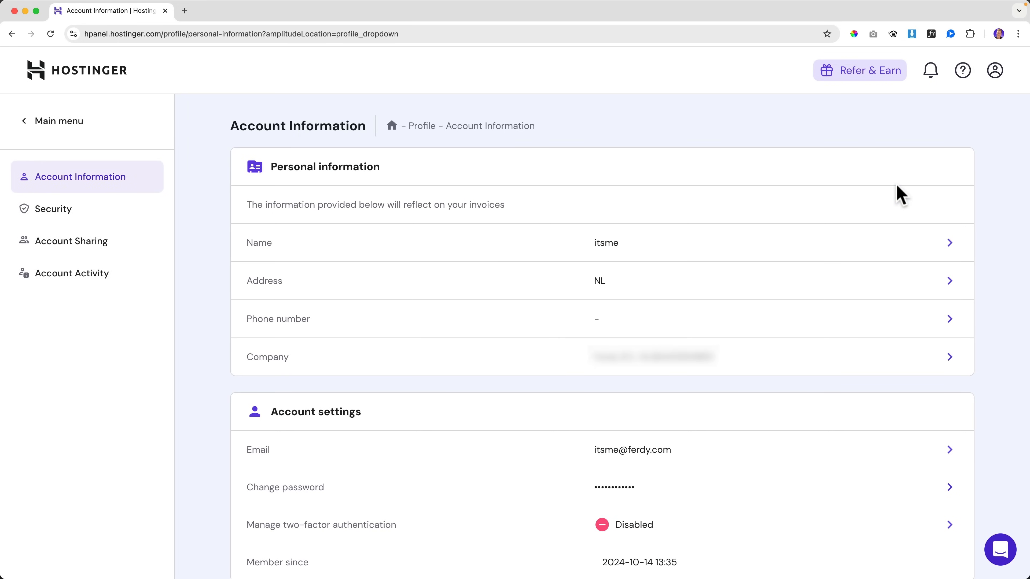
{"action": "left_click", "coordinate": [616, 253]}
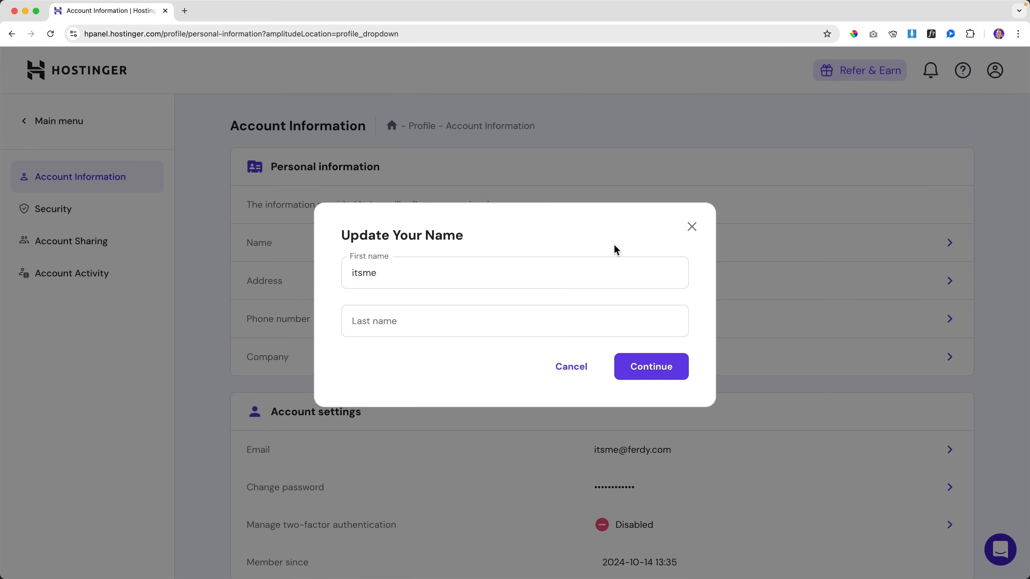
{"action": "triple_click", "coordinate": [468, 284]}
{"action": "type", "text": "Ferdy"}
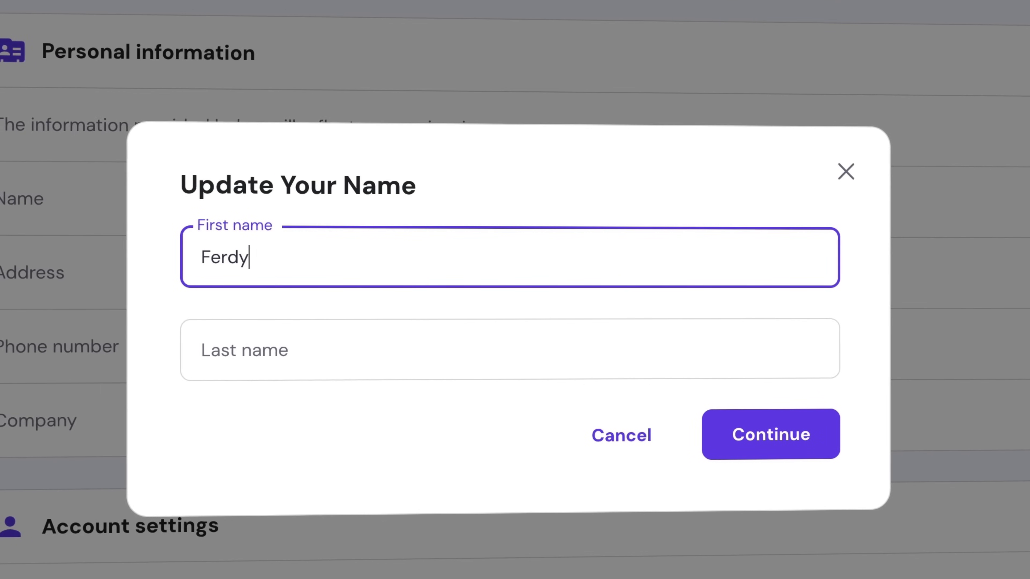
{"action": "key", "text": "Tab"}
{"action": "type", "text": "Korpershoek"}
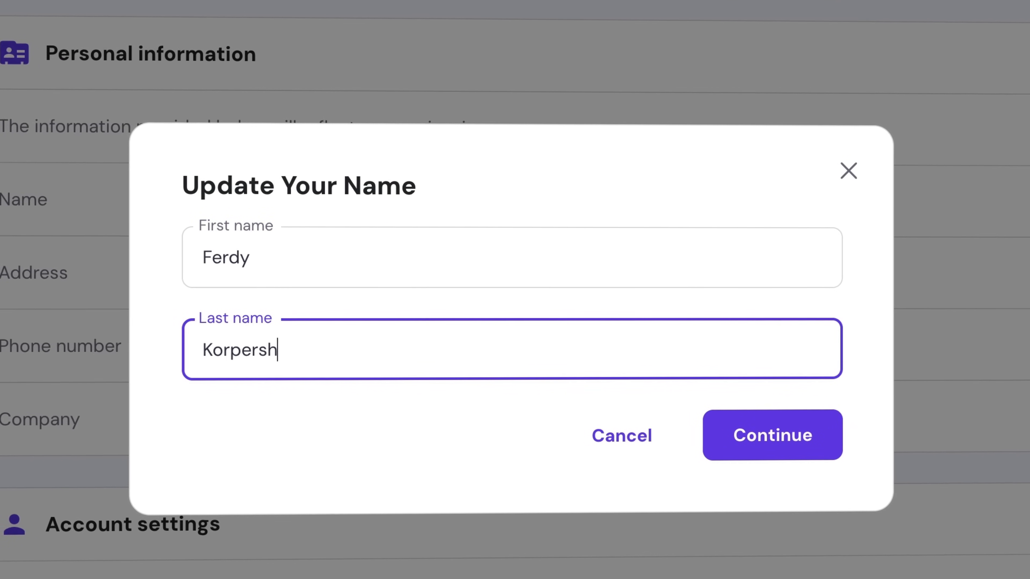
{"action": "left_click", "coordinate": [776, 446]}
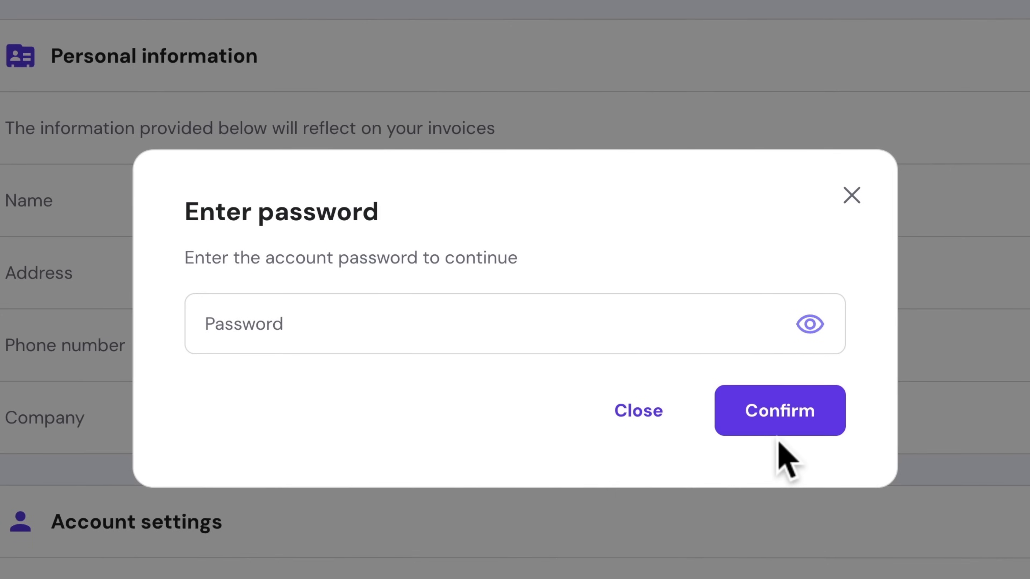
{"action": "left_click", "coordinate": [529, 336]}
{"action": "type", "text": "•••••••••••••"}
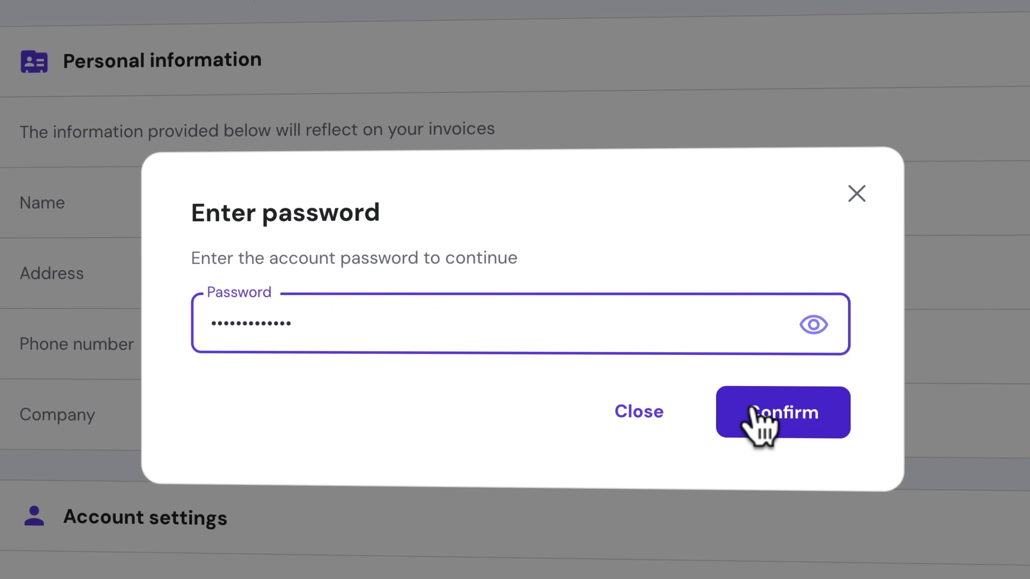
{"action": "left_click", "coordinate": [761, 422]}
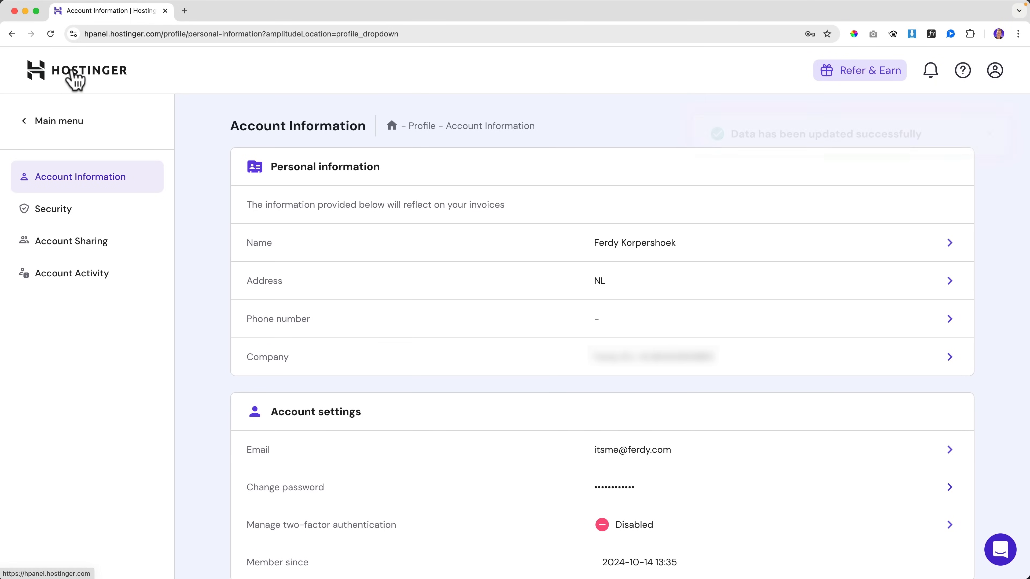
{"action": "left_click", "coordinate": [75, 79]}
{"action": "left_click_drag", "start_coordinate": [242, 134], "coordinate": [340, 156]}
{"action": "left_click", "coordinate": [356, 159]}
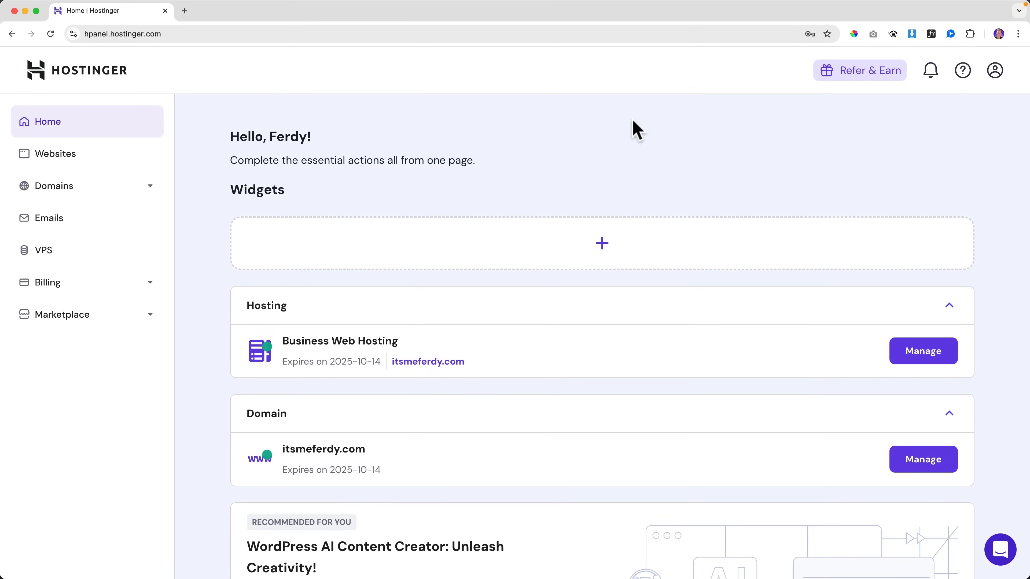
Step: Start free email setup for the itsmeferdy.com domain using the Hostinger Free plan
{"action": "left_click", "coordinate": [52, 222]}
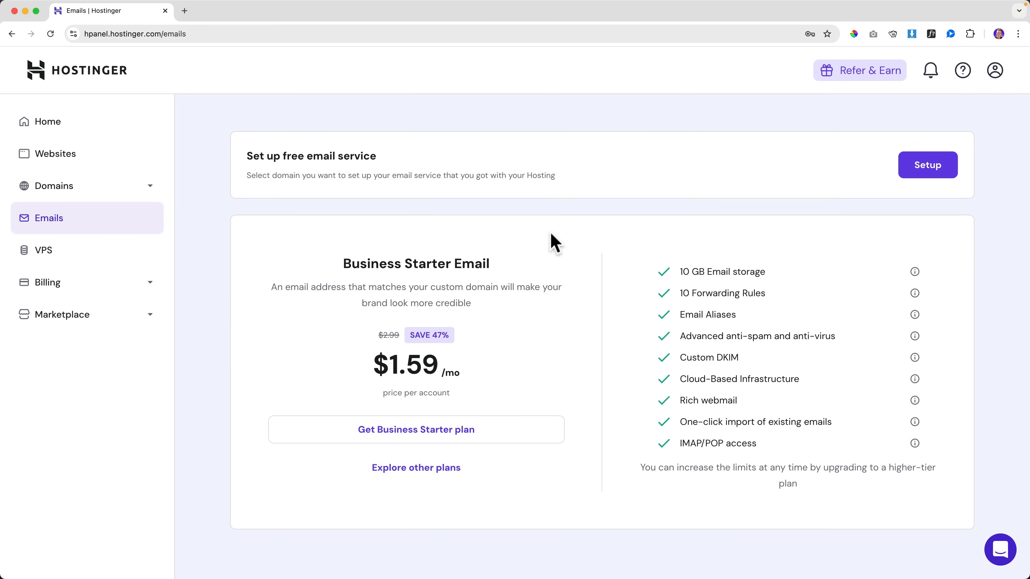
{"action": "left_click_drag", "start_coordinate": [259, 153], "coordinate": [448, 156]}
{"action": "left_click", "coordinate": [540, 162]}
{"action": "left_click", "coordinate": [925, 167]}
{"action": "left_click", "coordinate": [440, 306]}
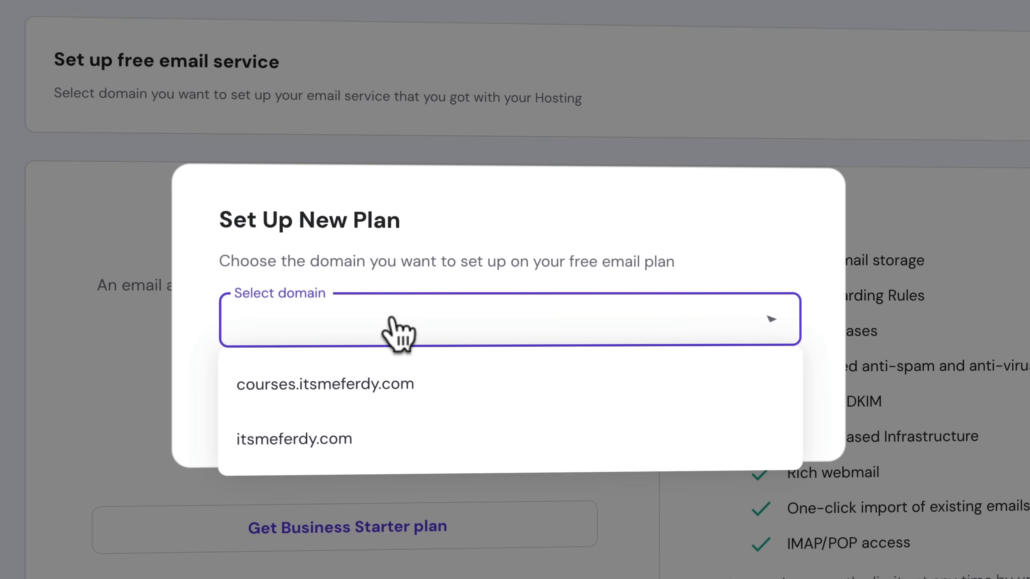
{"action": "left_click", "coordinate": [292, 438]}
{"action": "left_click", "coordinate": [748, 396]}
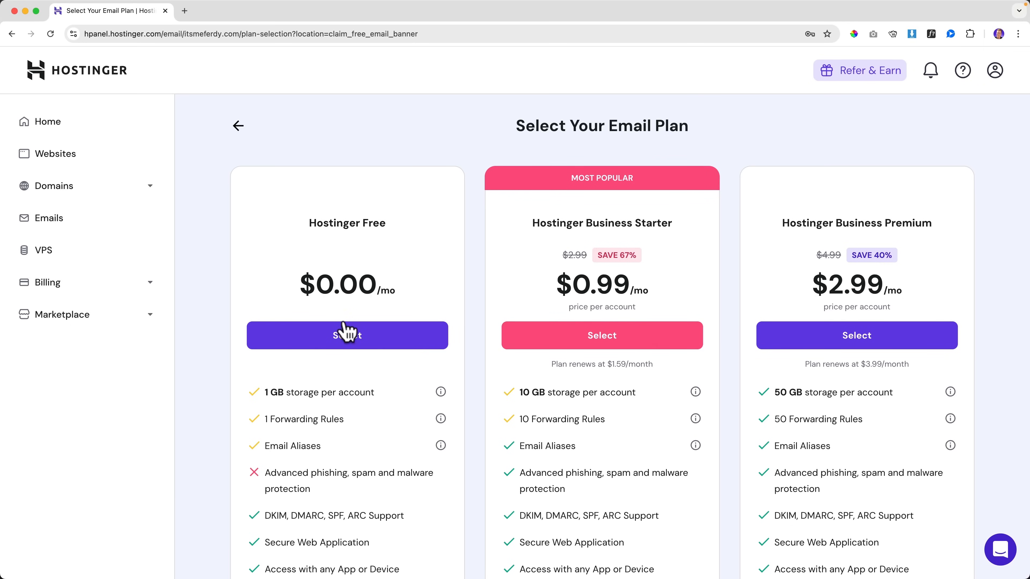
{"action": "left_click", "coordinate": [345, 345]}
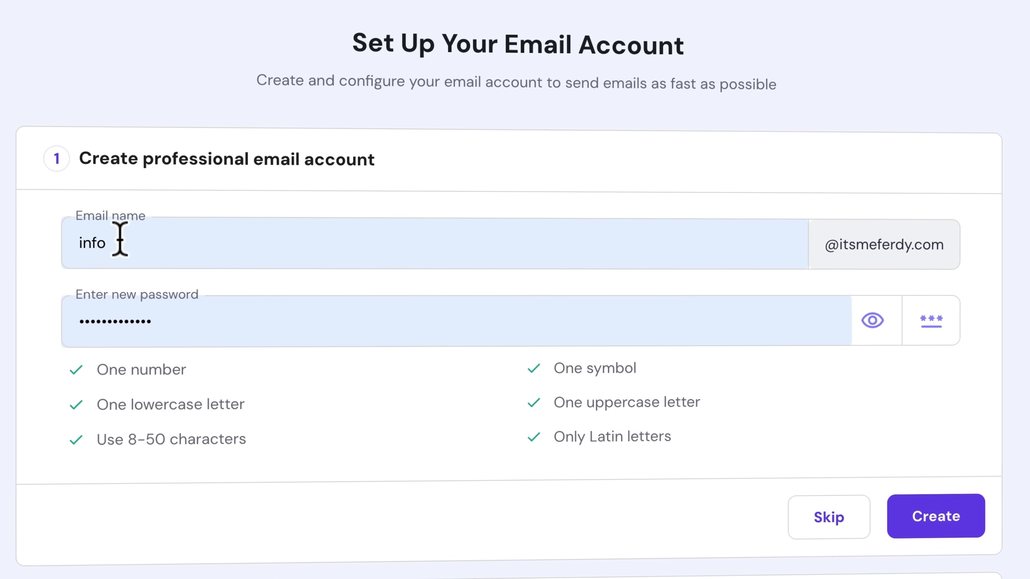
{"action": "left_click_drag", "start_coordinate": [76, 239], "coordinate": [138, 240]}
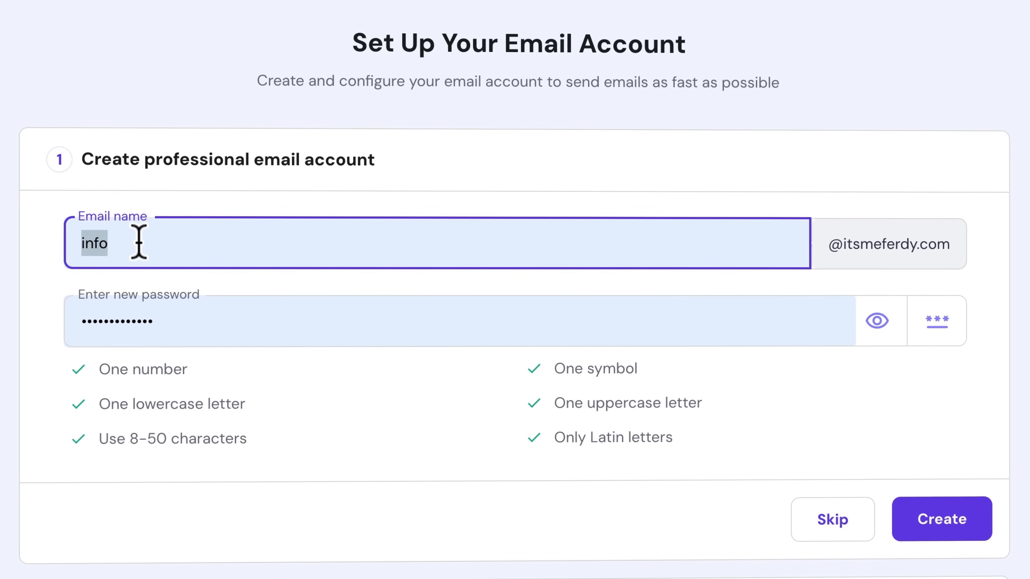
{"action": "key", "text": "Tab"}
{"action": "type", "text": "•••••••••••••"}
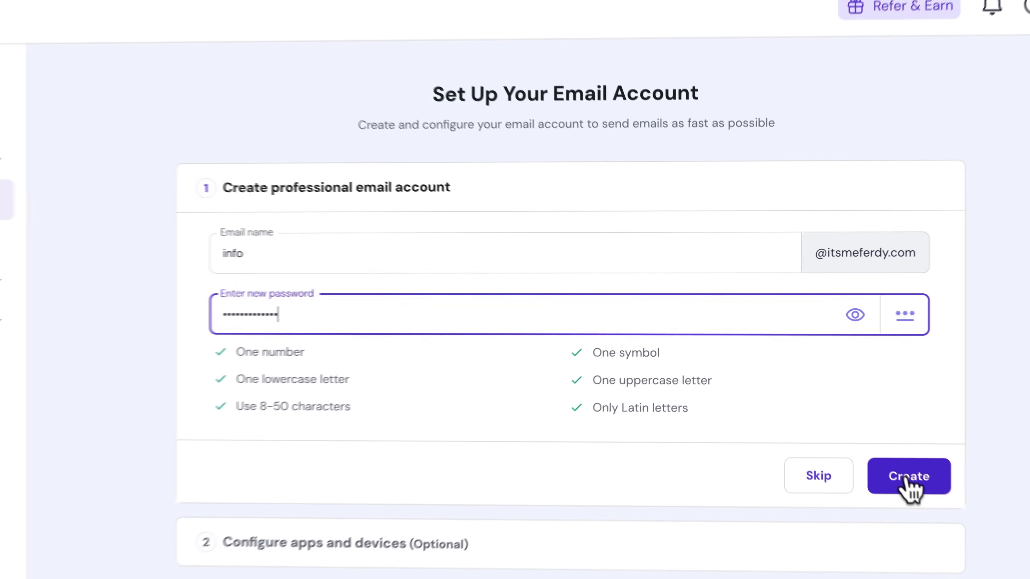
{"action": "left_click", "coordinate": [908, 477]}
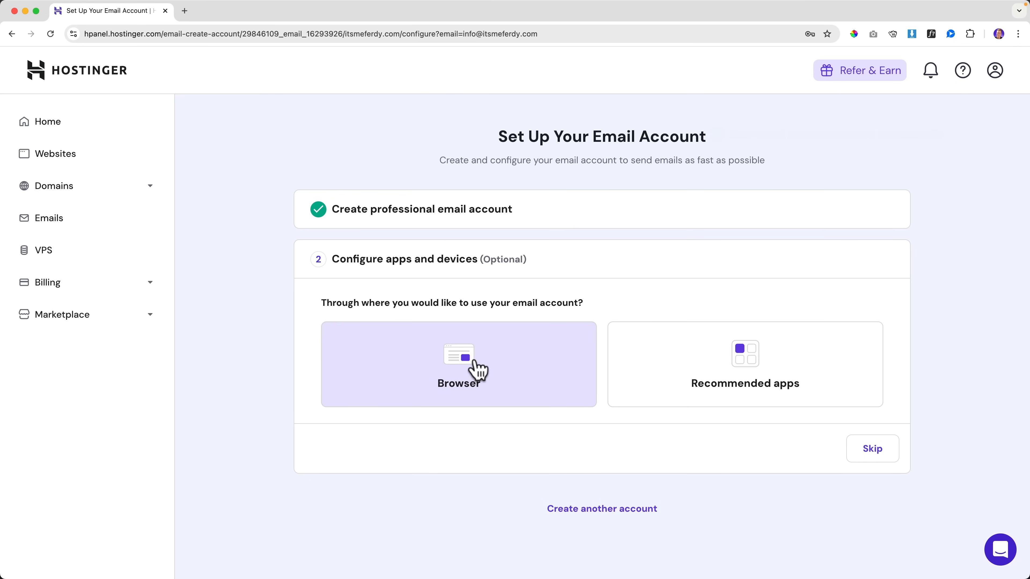
{"action": "left_click", "coordinate": [477, 368]}
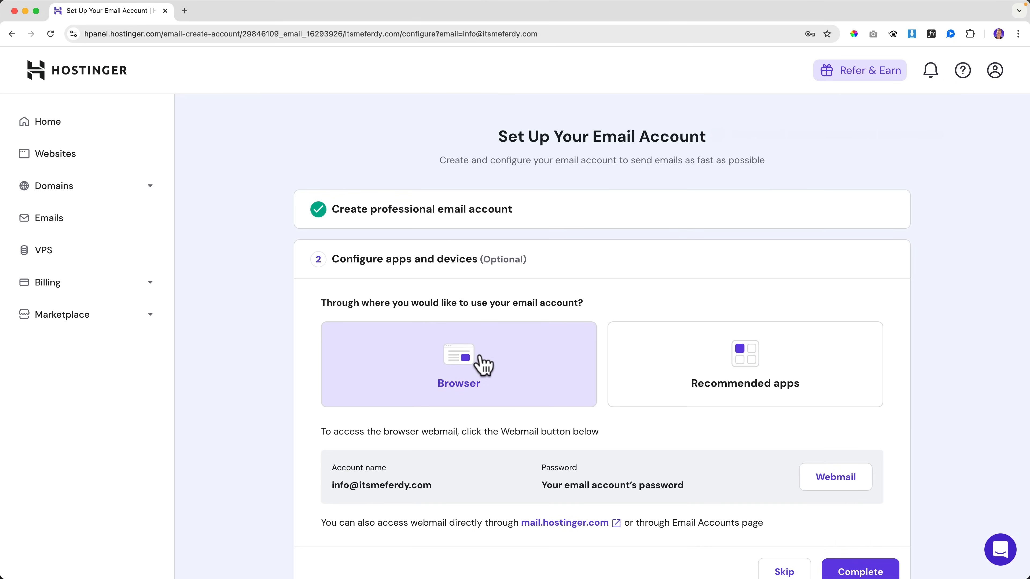
{"action": "scroll", "coordinate": [478, 364], "scroll_direction": "down", "scroll_amount": 3}
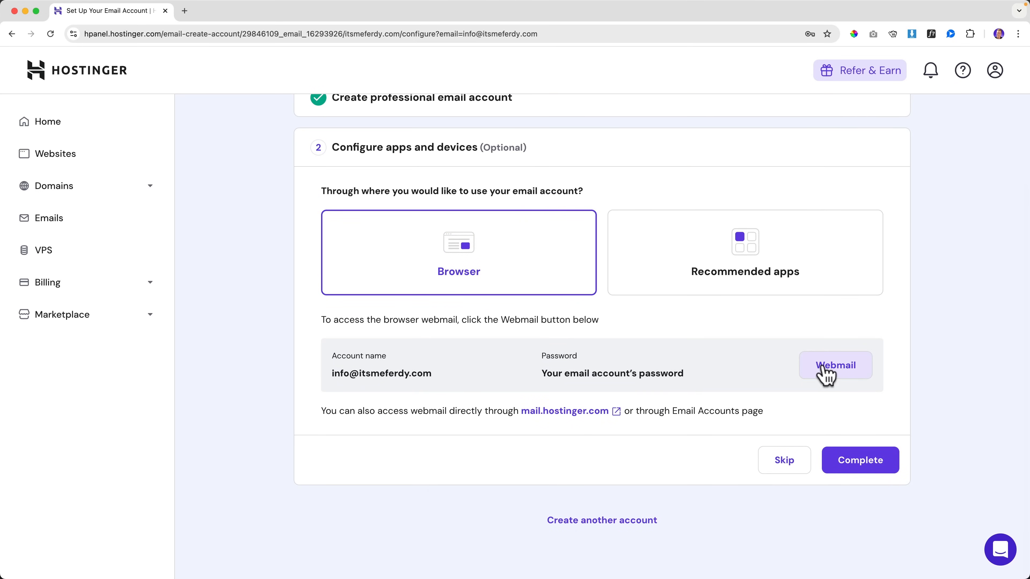
{"action": "left_click", "coordinate": [825, 366]}
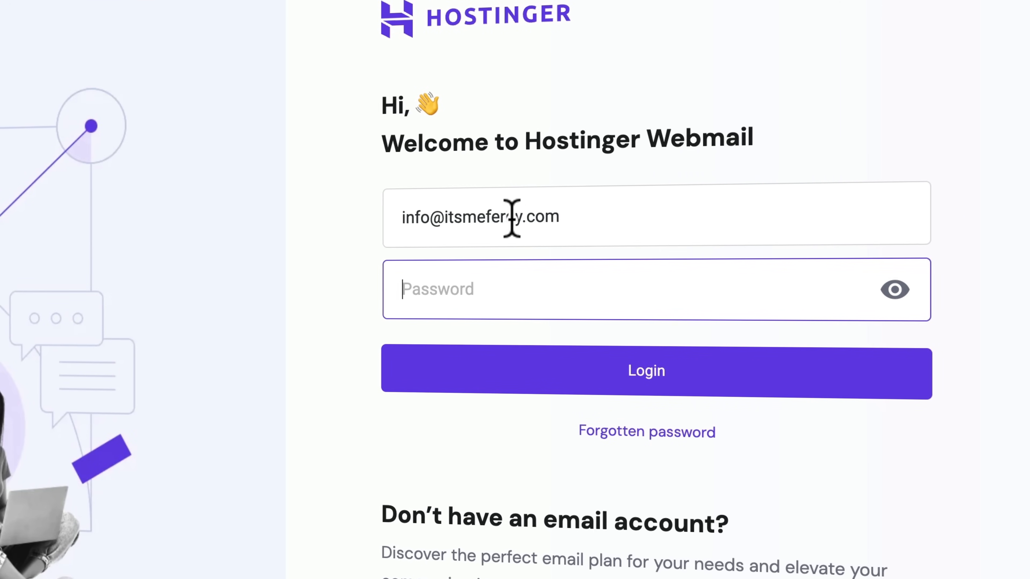
{"action": "type", "text": "•"}
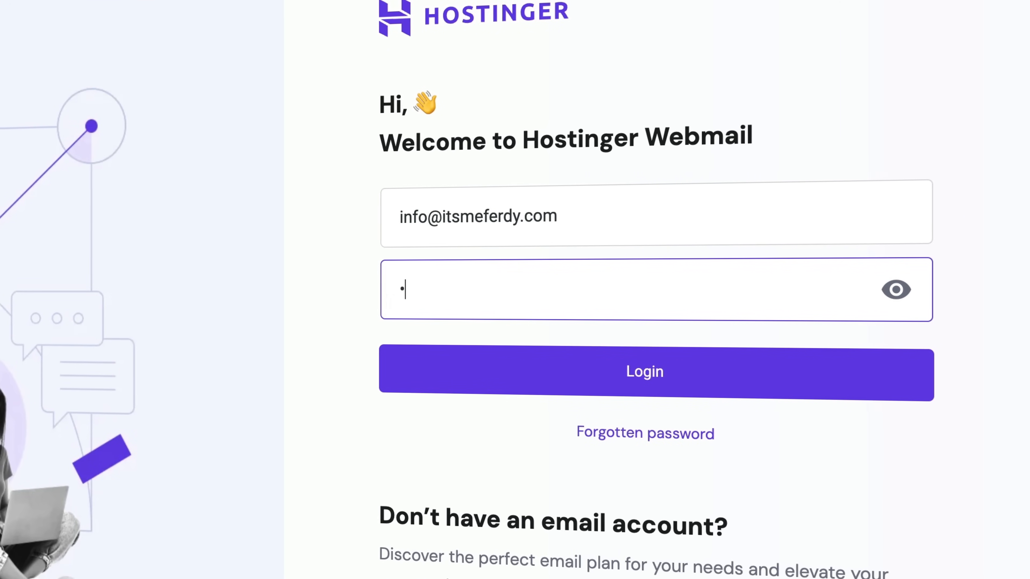
{"action": "type", "text": "••••••••••••"}
{"action": "left_click", "coordinate": [590, 369]}
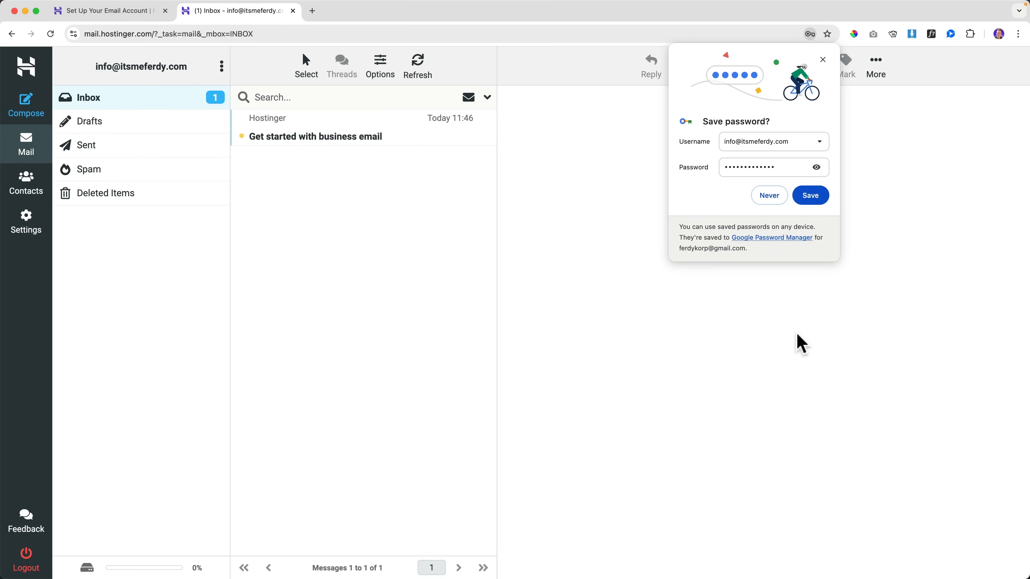
{"action": "left_click", "coordinate": [810, 196]}
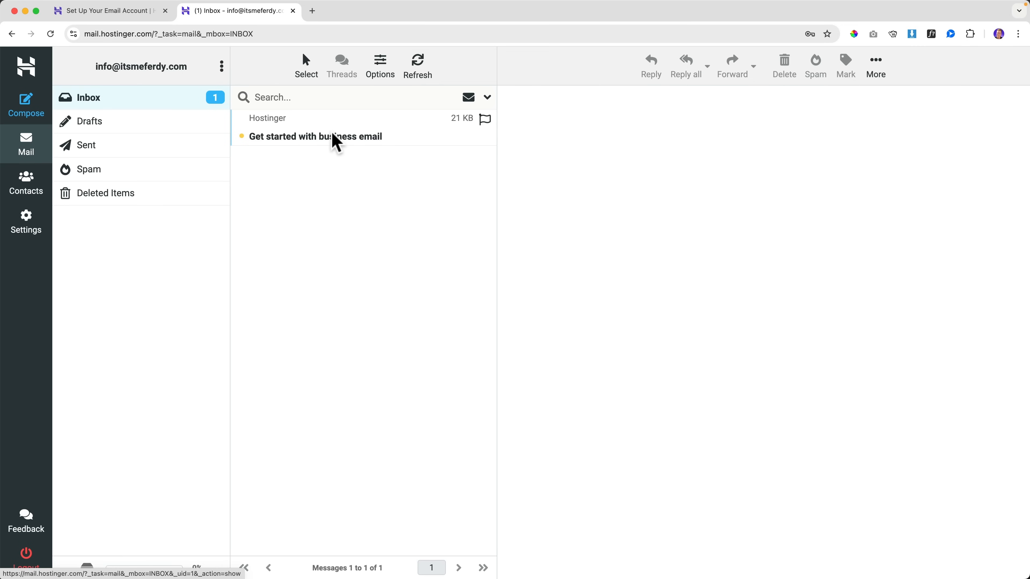
{"action": "left_click", "coordinate": [337, 142]}
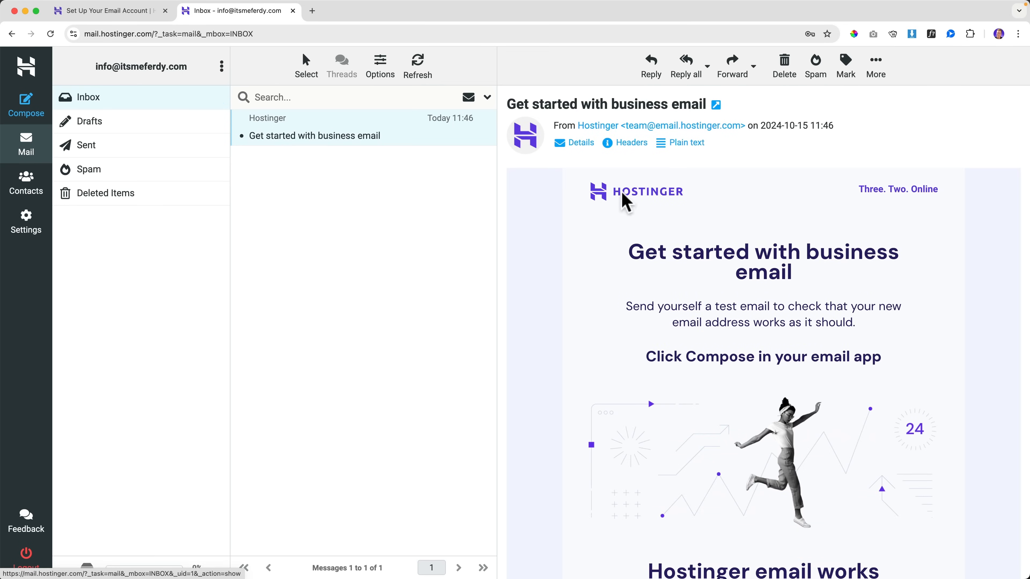
{"action": "left_click_drag", "start_coordinate": [1025, 159], "coordinate": [573, 177]}
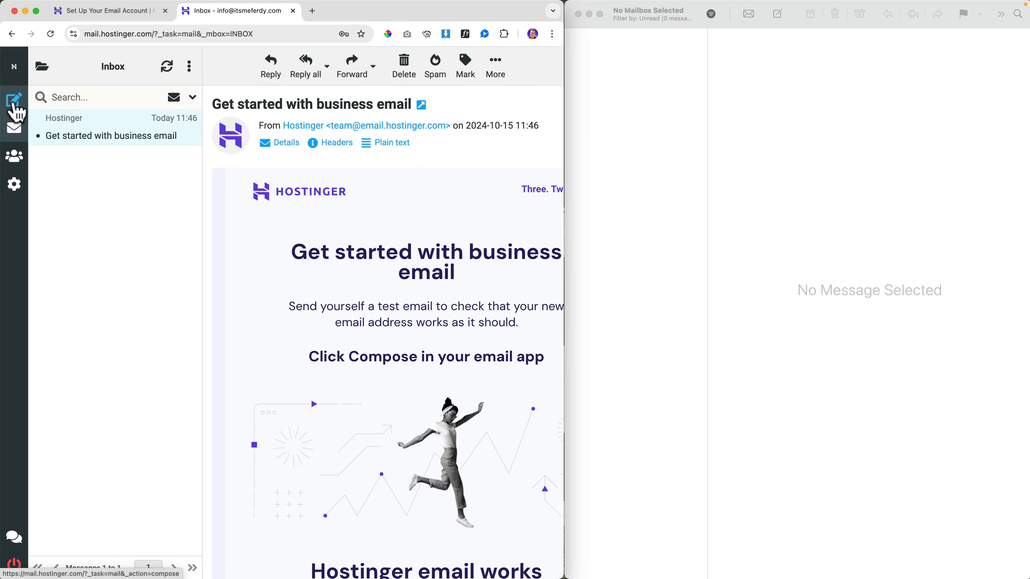
Step: Compose an email to the other address with subject 'Email From WebMail' and a short greeting
{"action": "left_click", "coordinate": [15, 101]}
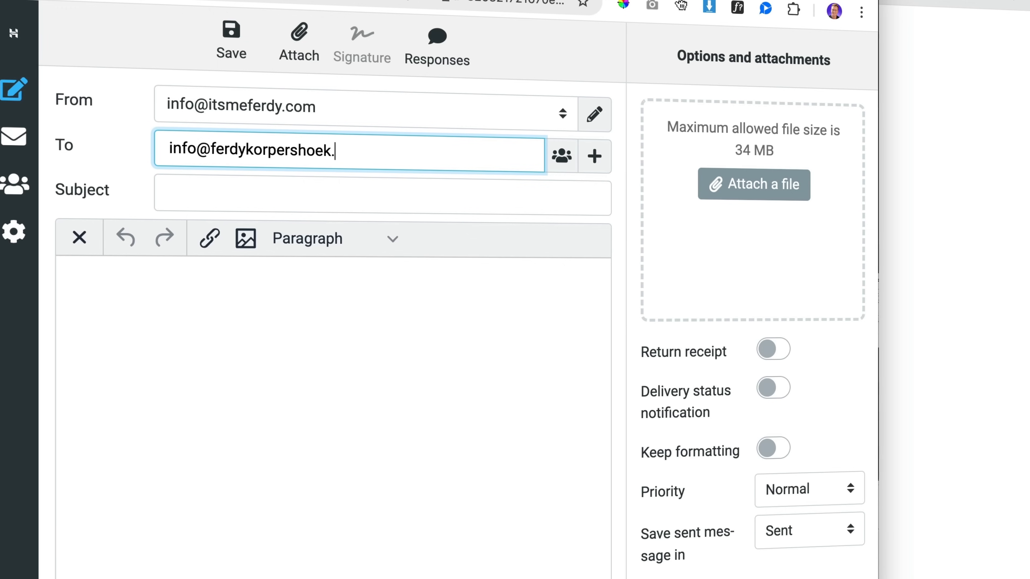
{"action": "type", "text": "com"}
{"action": "key", "text": "Tab"}
{"action": "key", "text": "Tab"}
{"action": "key", "text": "Tab"}
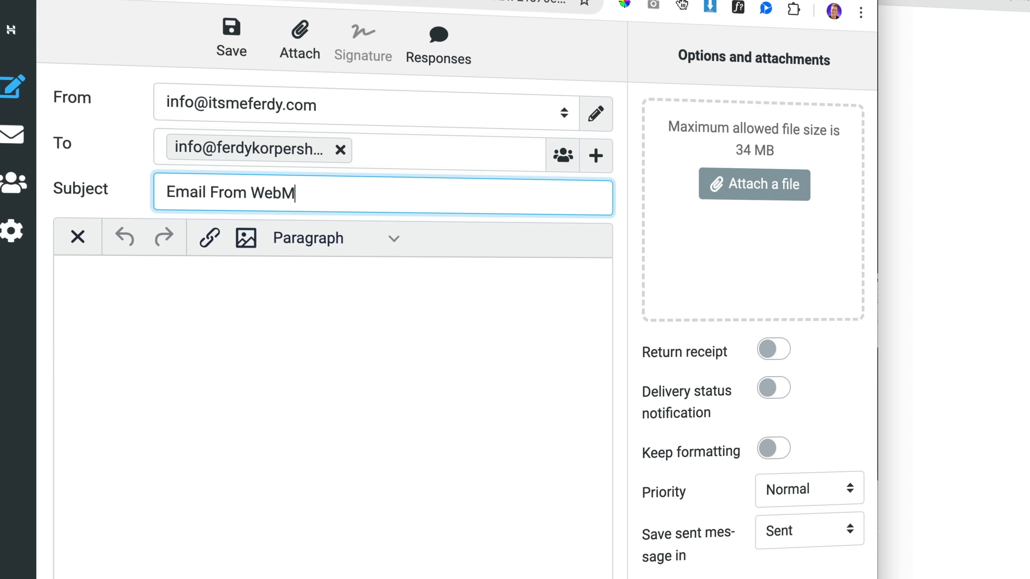
{"action": "left_click", "coordinate": [279, 293]}
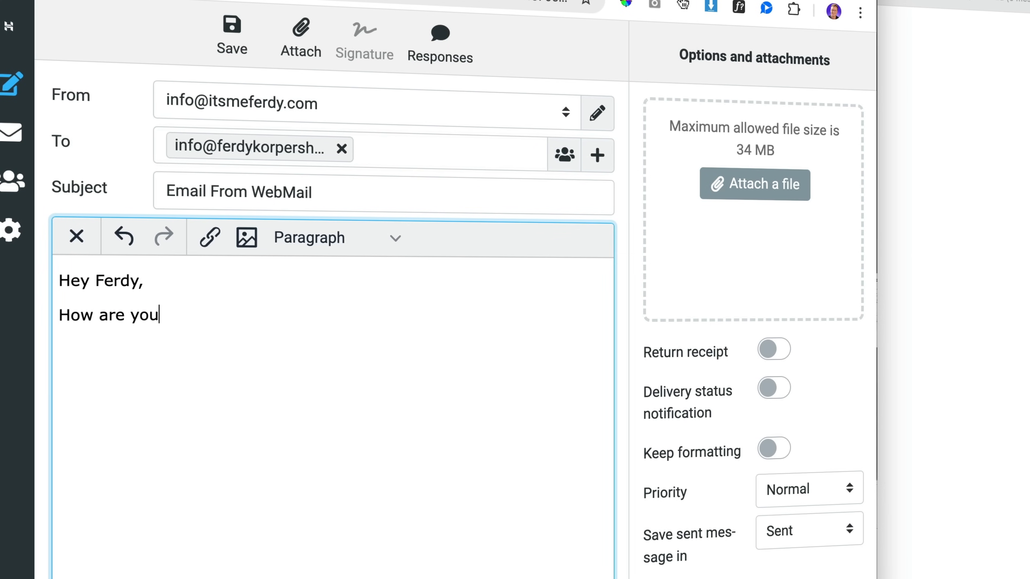
{"action": "type", "text": "?"}
{"action": "key", "text": "Return"}
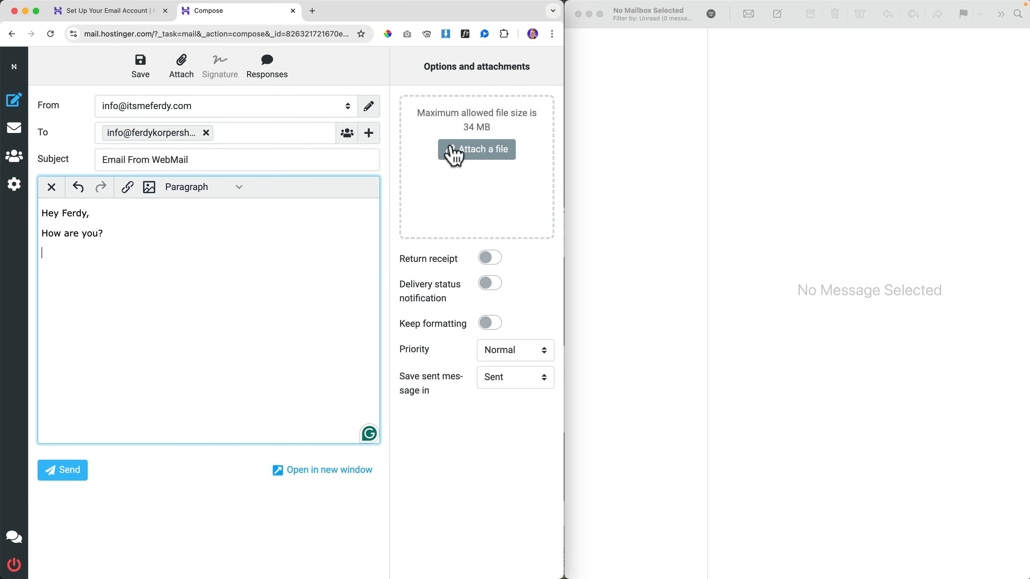
Step: Attach the jpeg photo, add the 'Cheers,' sign-off with the sender's name, and send
{"action": "left_click", "coordinate": [454, 155]}
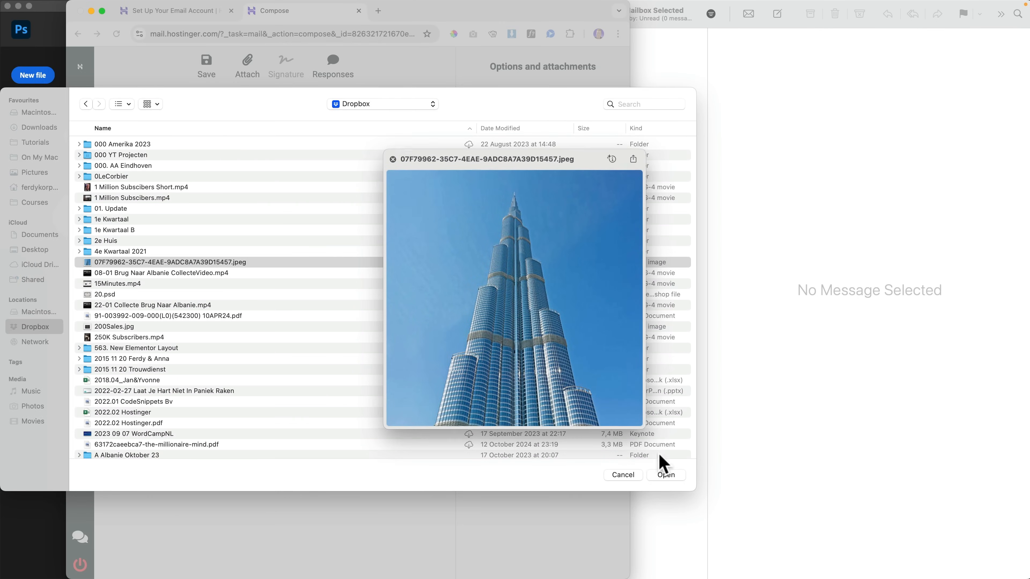
{"action": "left_click", "coordinate": [666, 475]}
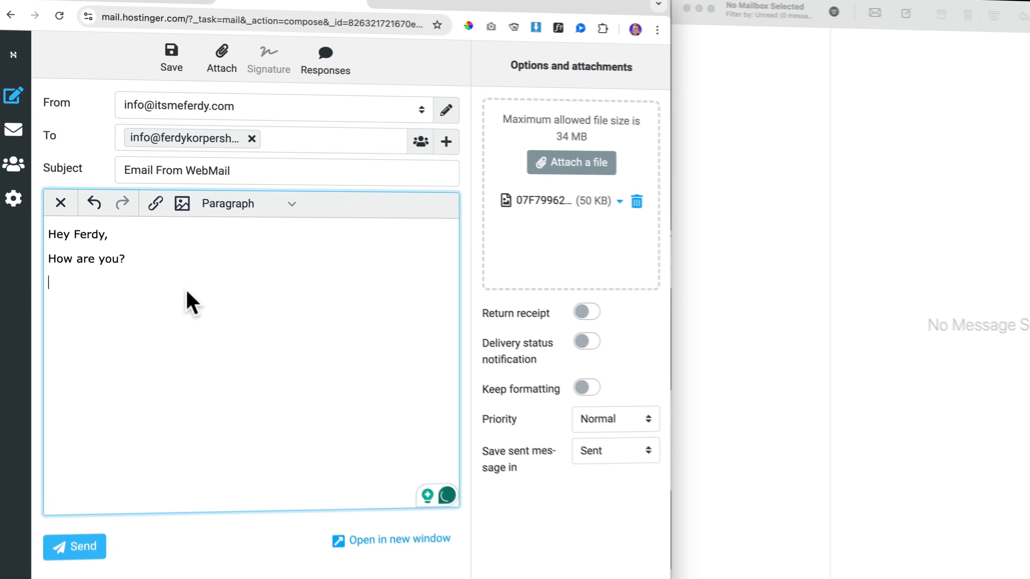
{"action": "key", "text": "BackSpace"}
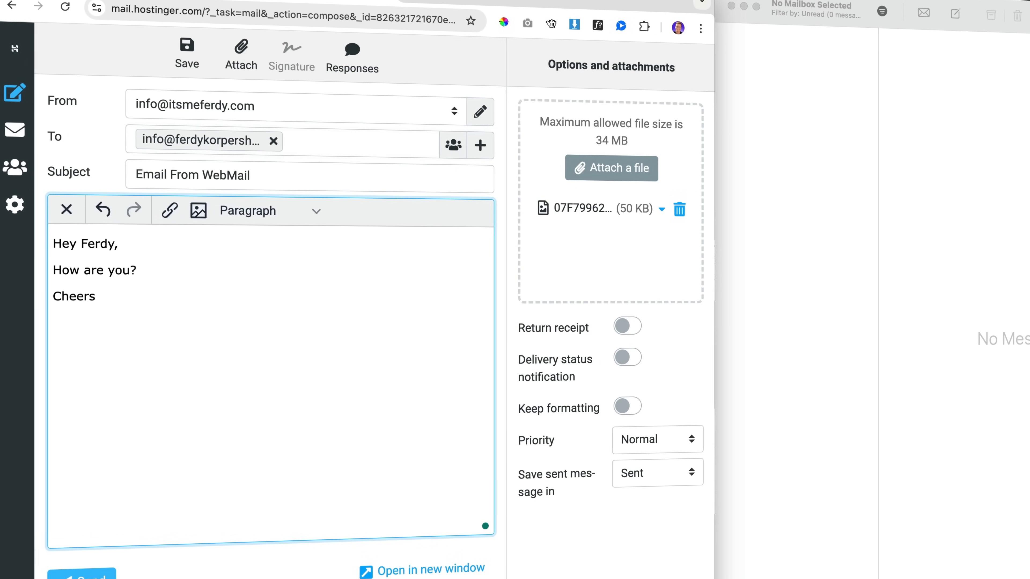
{"action": "type", "text": ","}
{"action": "key", "text": "Return"}
{"action": "type", "text": "Ferdy"}
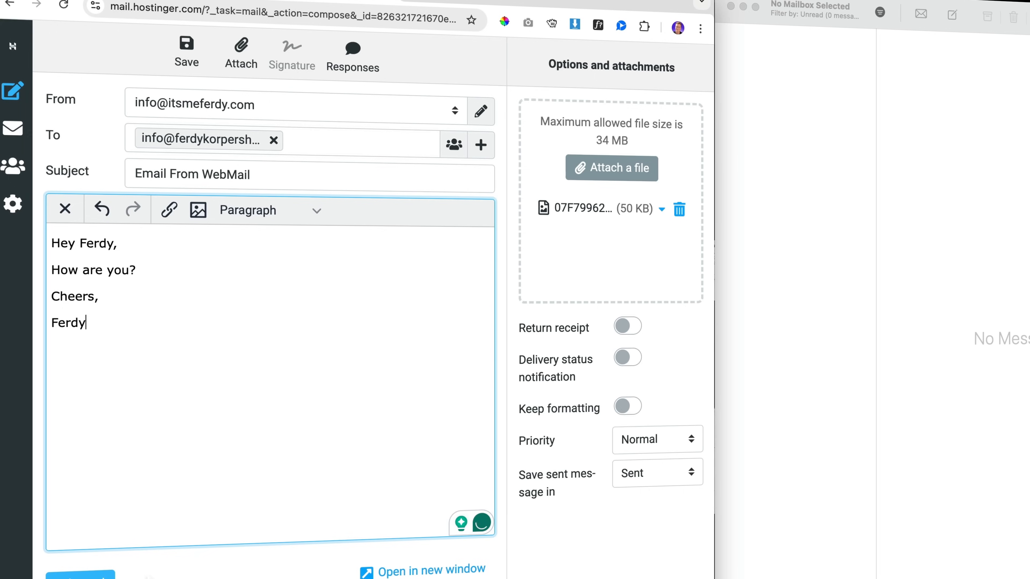
{"action": "left_click", "coordinate": [86, 578]}
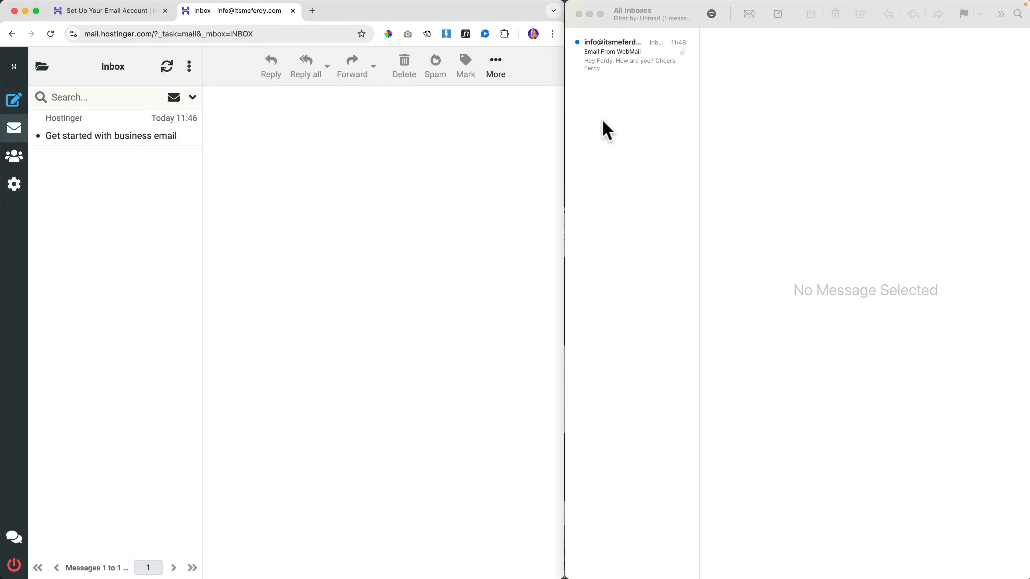
Step: Reply 'I am fine, thanks!' to the Email From WebMail message in Apple Mail
{"action": "left_click", "coordinate": [617, 67]}
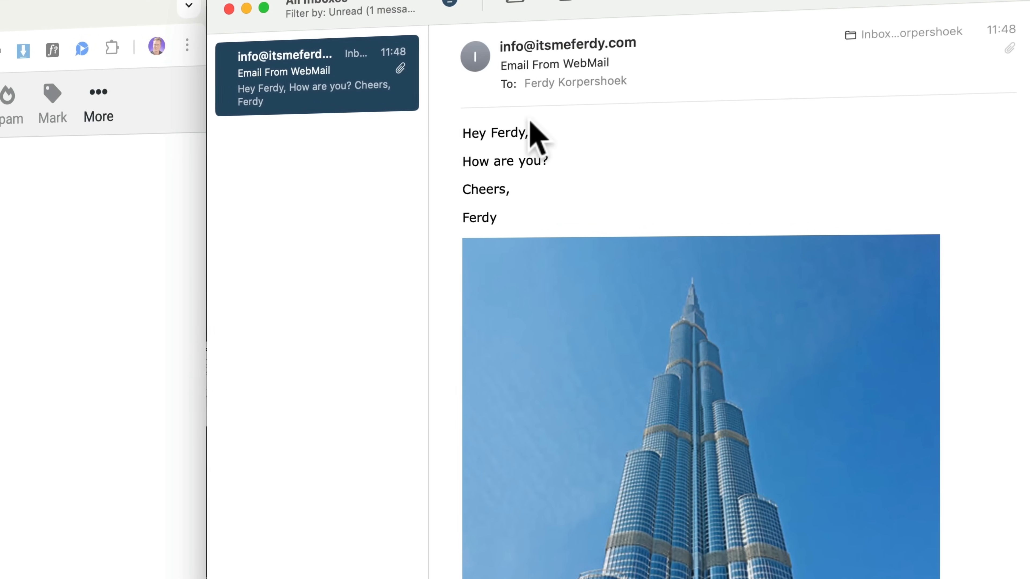
{"action": "right_click", "coordinate": [308, 78]}
{"action": "left_click", "coordinate": [550, 100]}
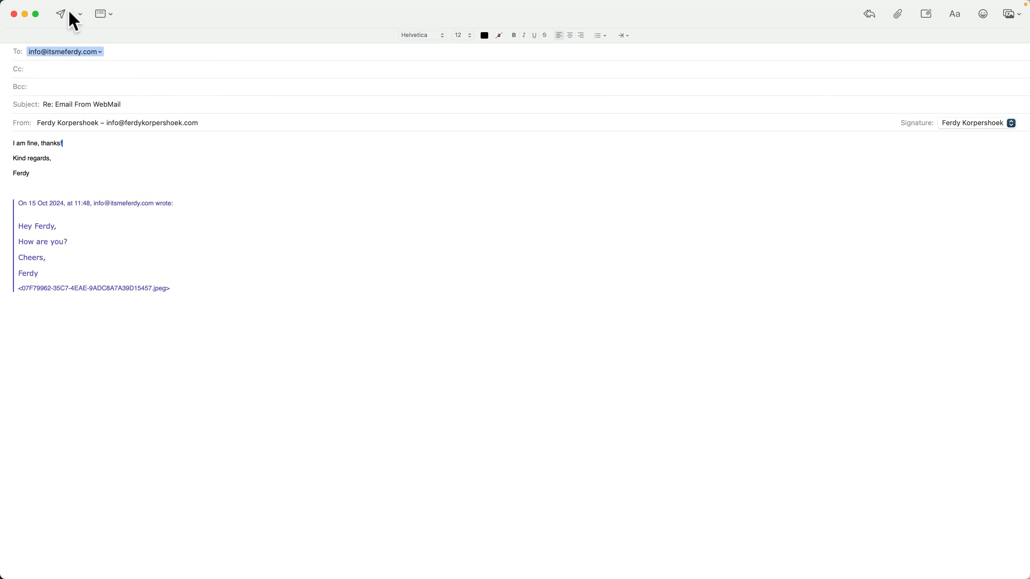
{"action": "left_click", "coordinate": [61, 14]}
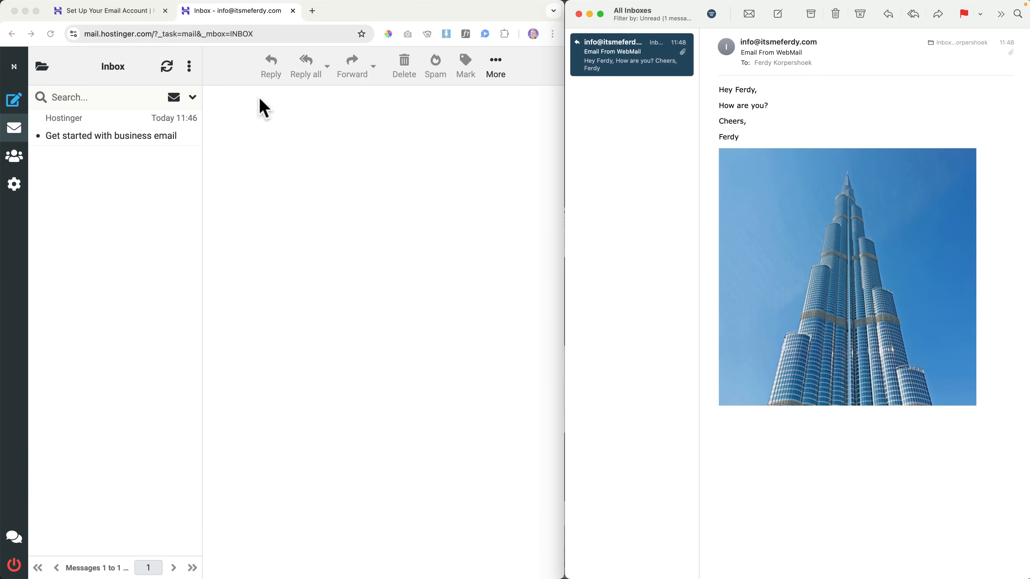
{"action": "left_click", "coordinate": [292, 125]}
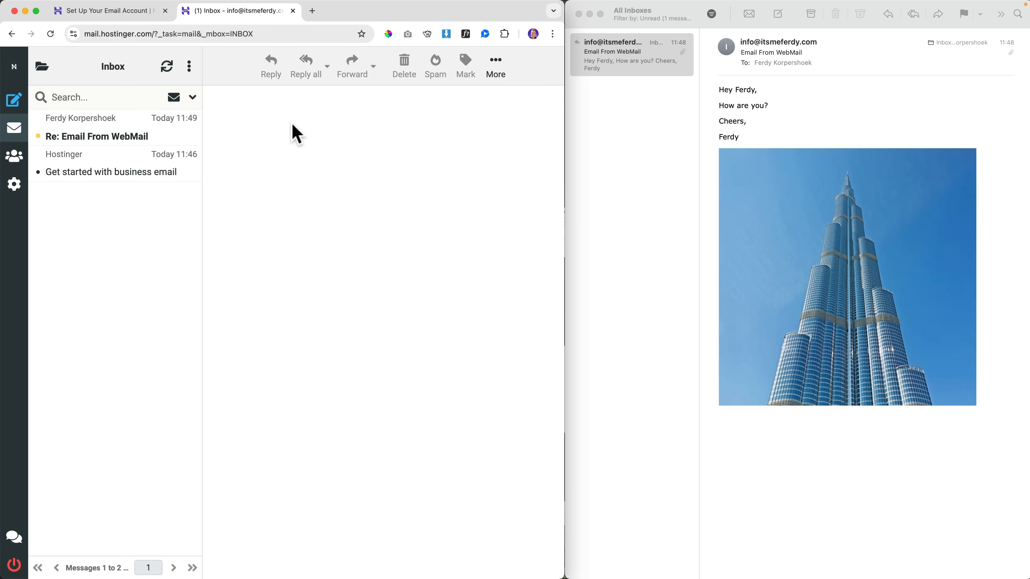
Step: Open the 'Re: Email From WebMail' reply in webmail and maximise the browser window
{"action": "left_click", "coordinate": [131, 130]}
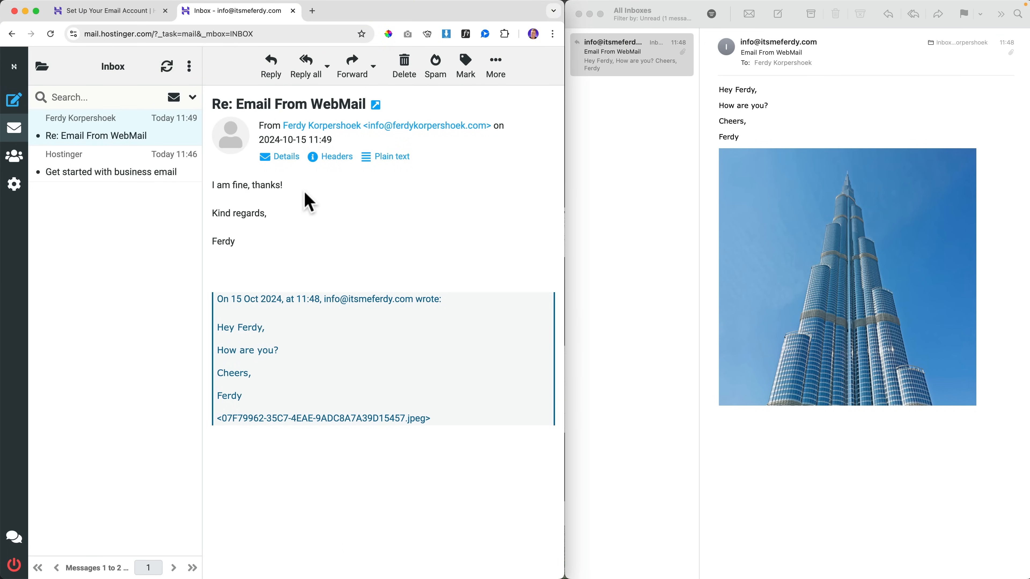
{"action": "left_click", "coordinate": [772, 118]}
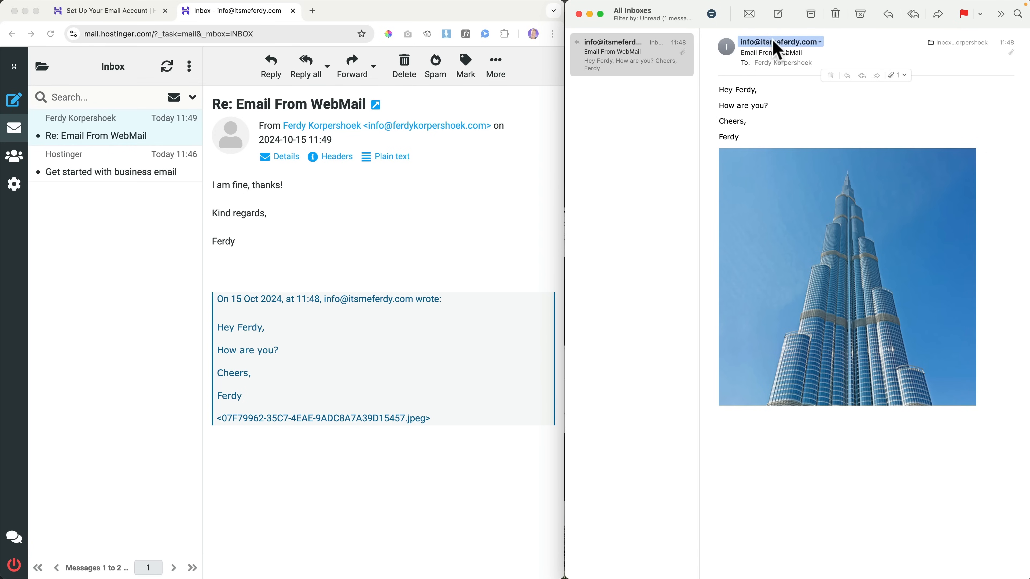
{"action": "left_click", "coordinate": [488, 128]}
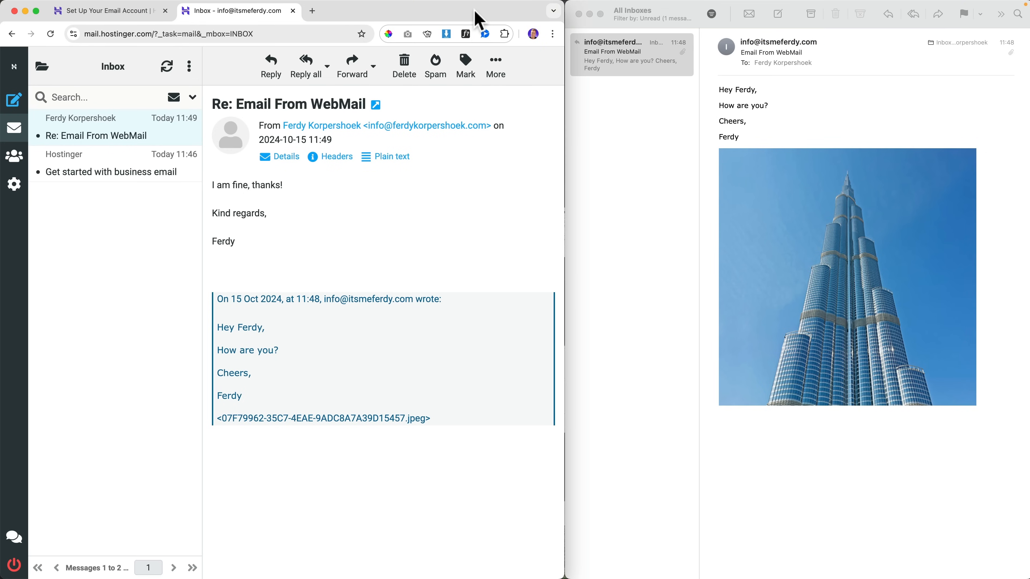
{"action": "double_click", "coordinate": [478, 18]}
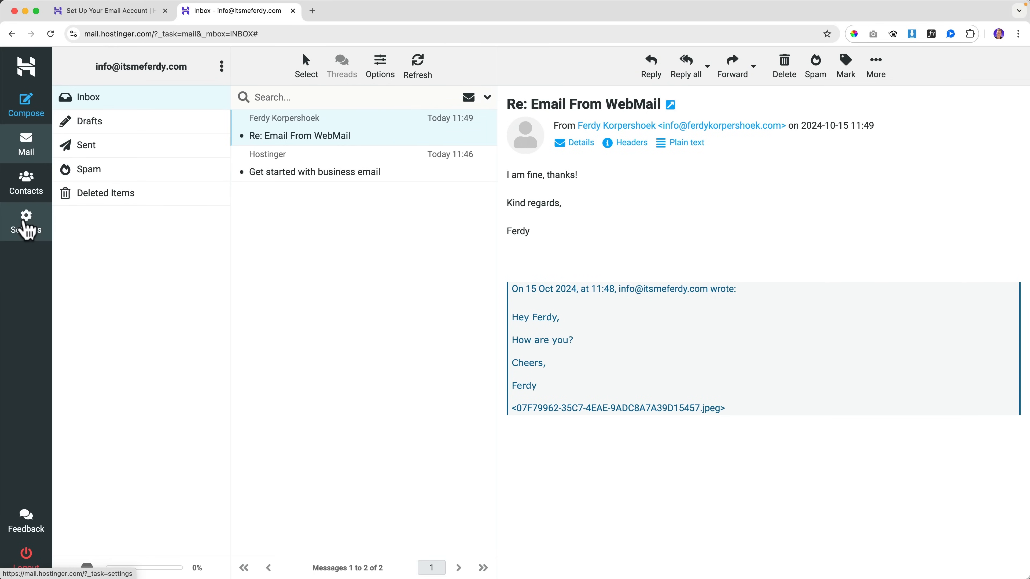
Step: Open the existing mailbox identity in the webmail Identities settings
{"action": "left_click", "coordinate": [27, 230]}
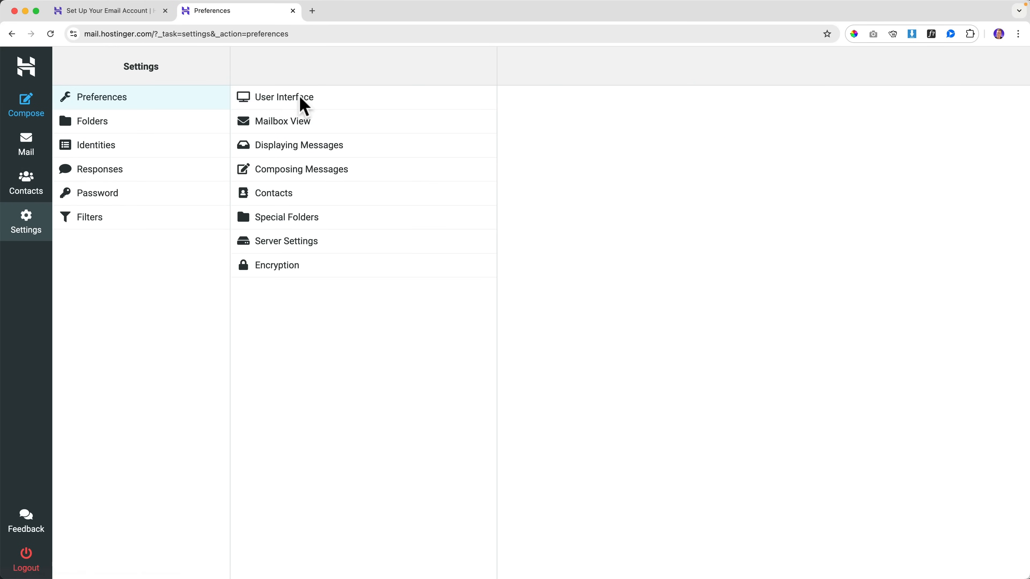
{"action": "left_click", "coordinate": [301, 100]}
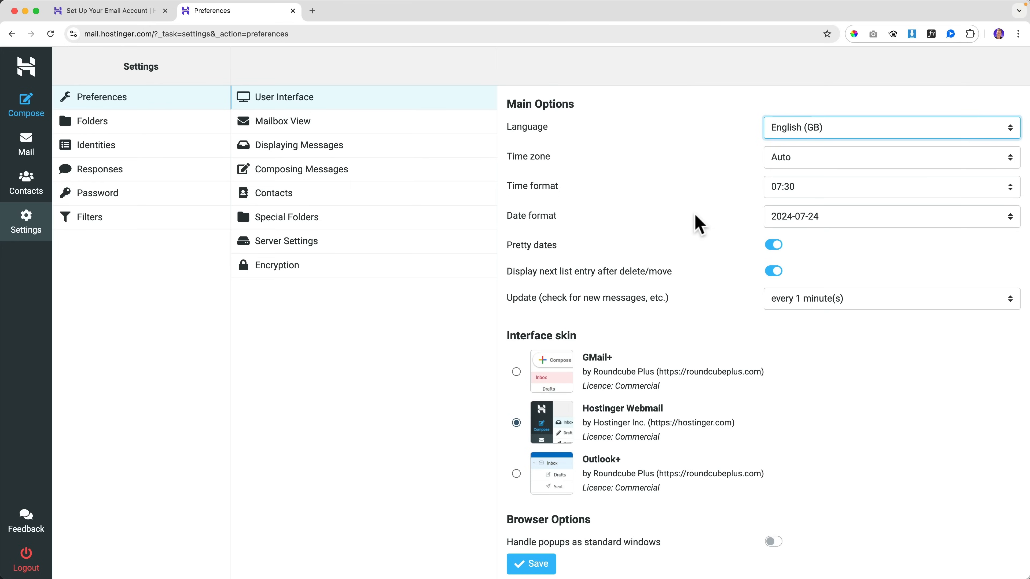
{"action": "scroll", "coordinate": [698, 225], "scroll_direction": "down", "scroll_amount": 2}
{"action": "scroll", "coordinate": [685, 219], "scroll_direction": "up", "scroll_amount": 2}
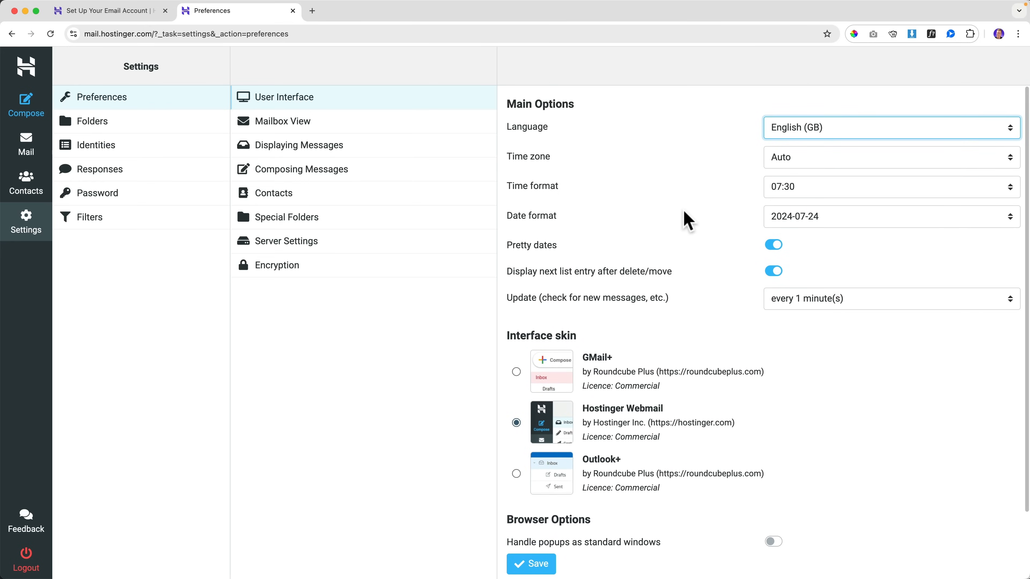
{"action": "left_click", "coordinate": [96, 147]}
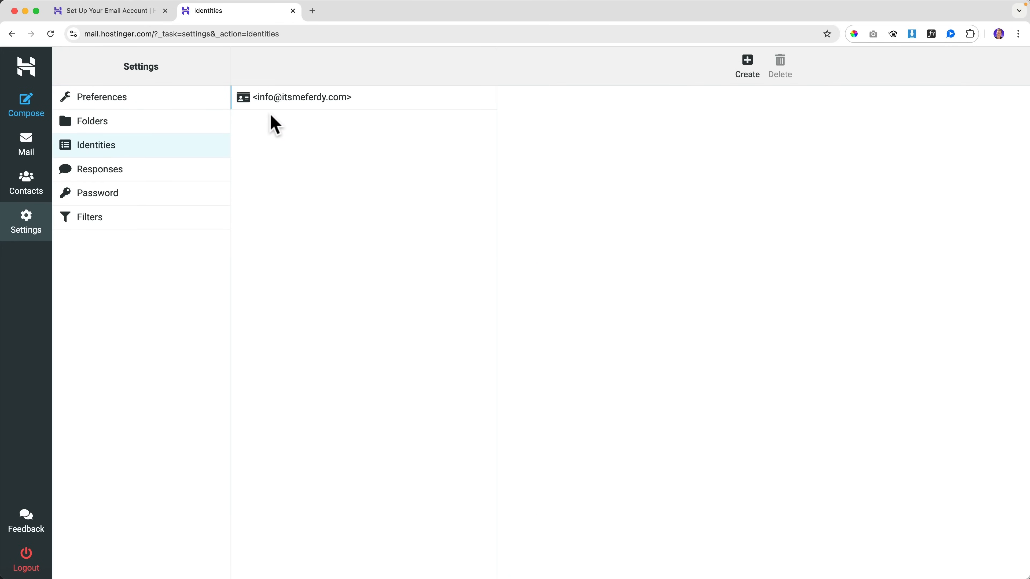
{"action": "left_click", "coordinate": [287, 99]}
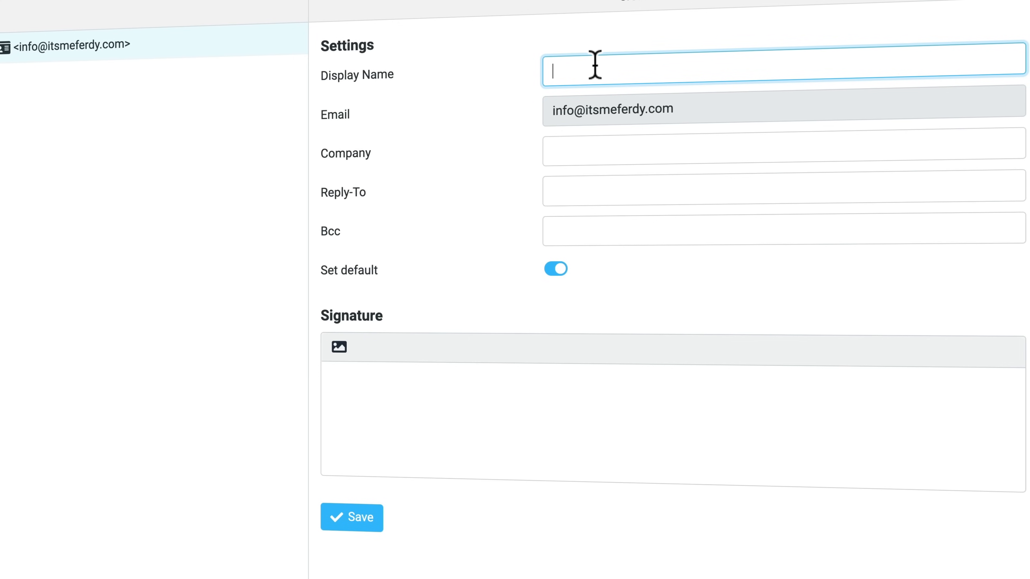
Step: Give the identity the owner's display name and a 'Kind regards,' signature, then save
{"action": "type", "text": "Ferdy Korpershoek"}
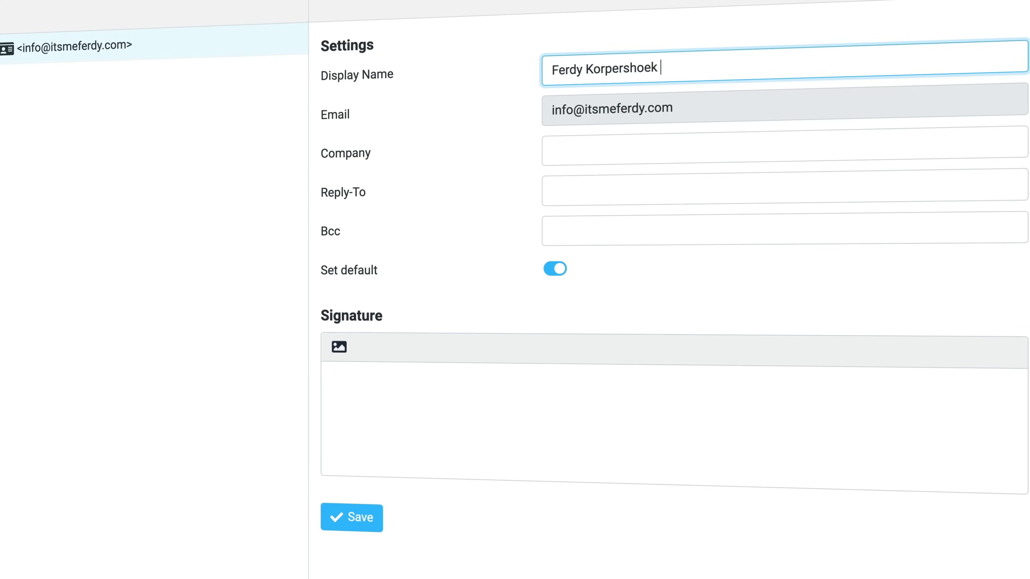
{"action": "key", "text": "Tab"}
{"action": "key", "text": "Tab"}
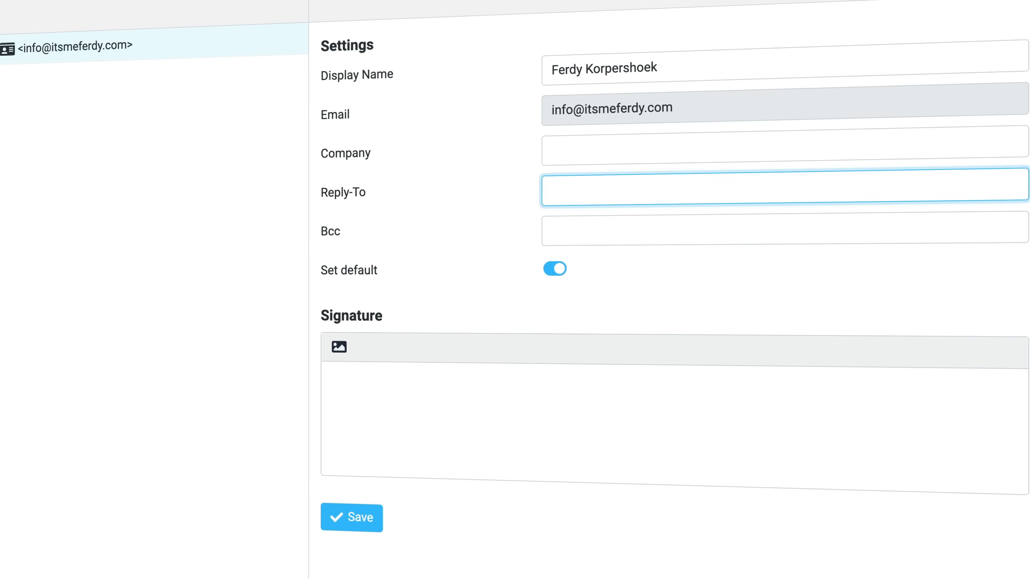
{"action": "key", "text": "Tab"}
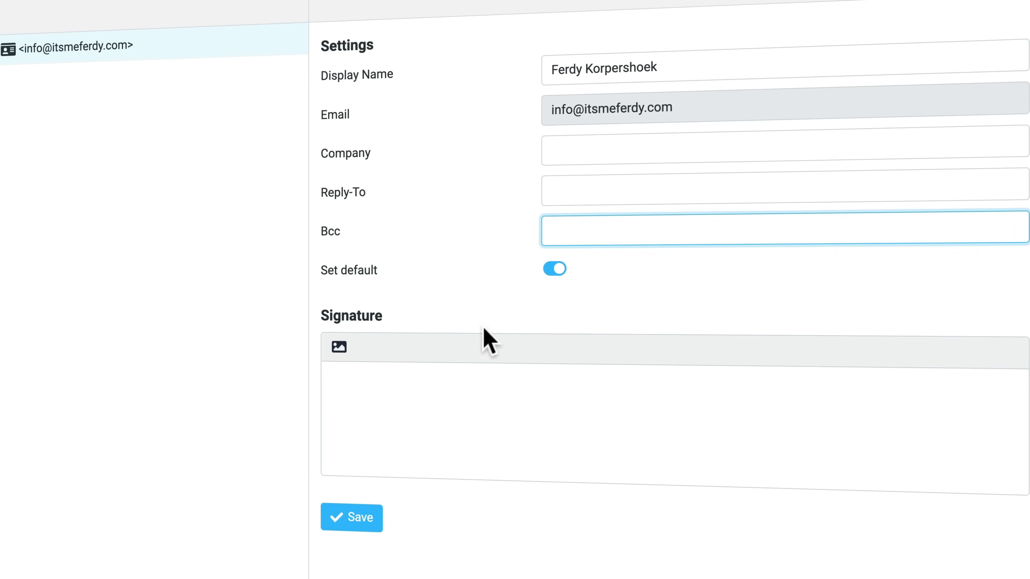
{"action": "left_click", "coordinate": [485, 402]}
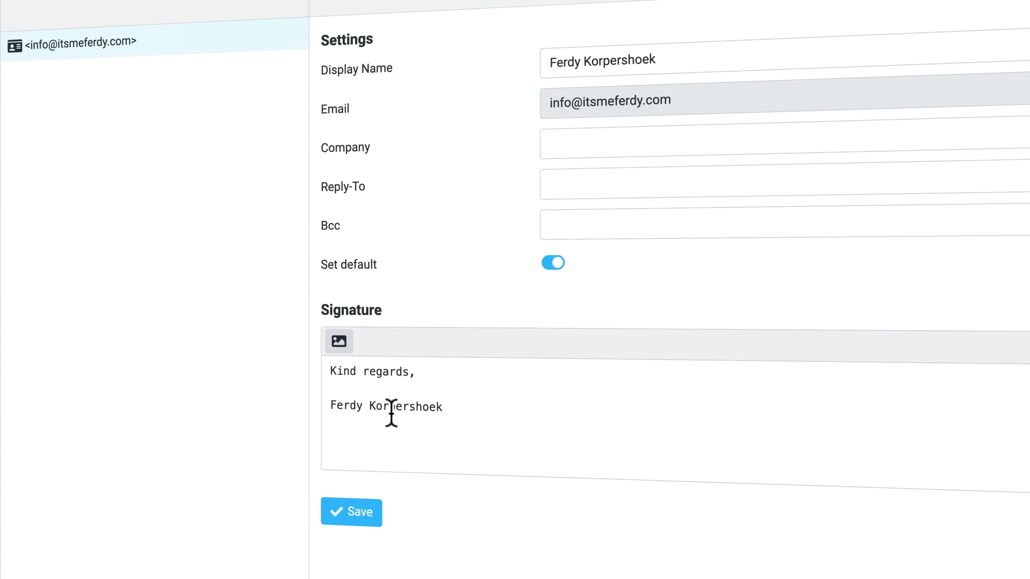
{"action": "key", "text": "BackSpace"}
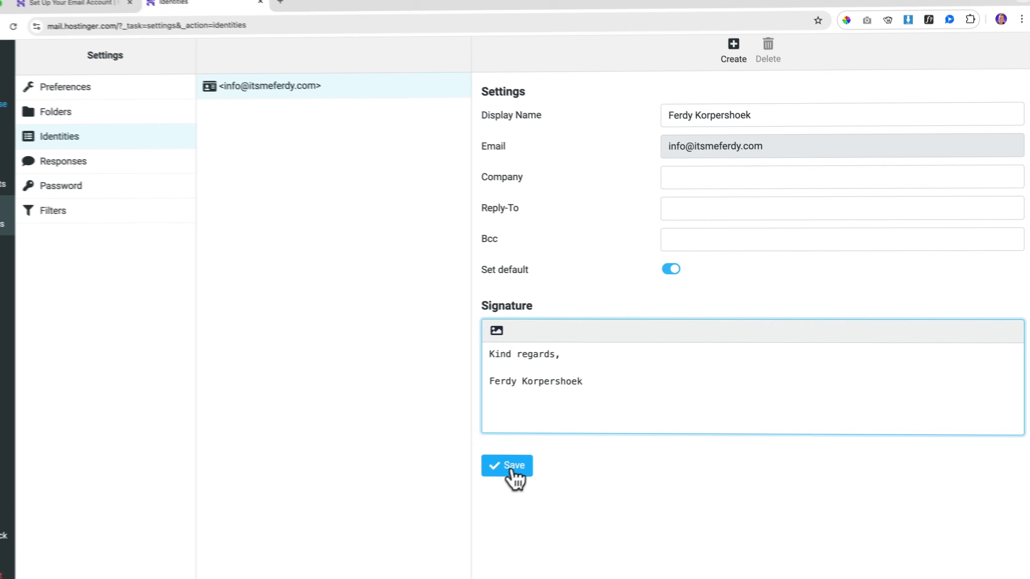
{"action": "left_click", "coordinate": [512, 470]}
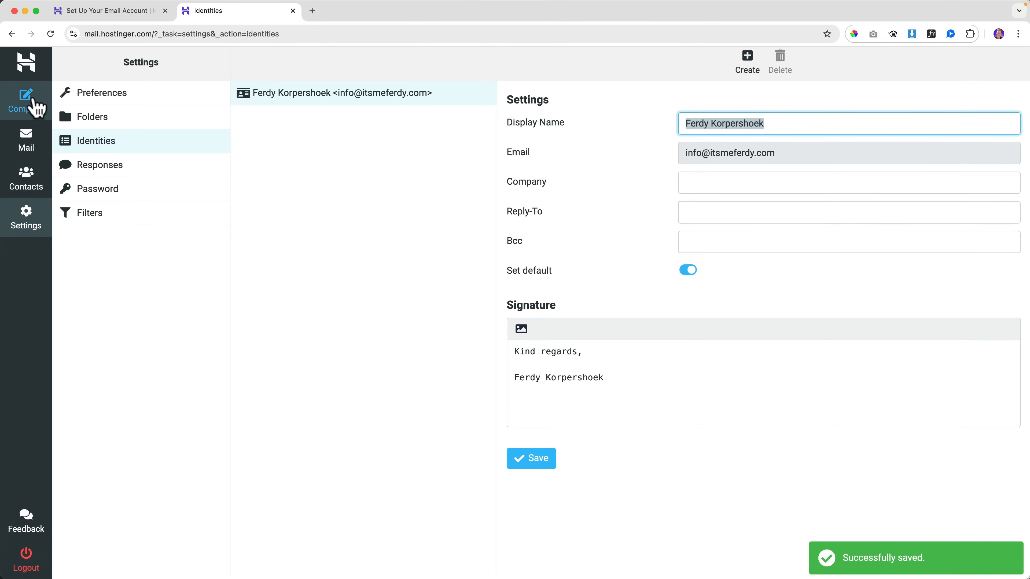
Step: Start a new message addressed to the Info contact, with subject 'Hey Again'
{"action": "left_click", "coordinate": [34, 102]}
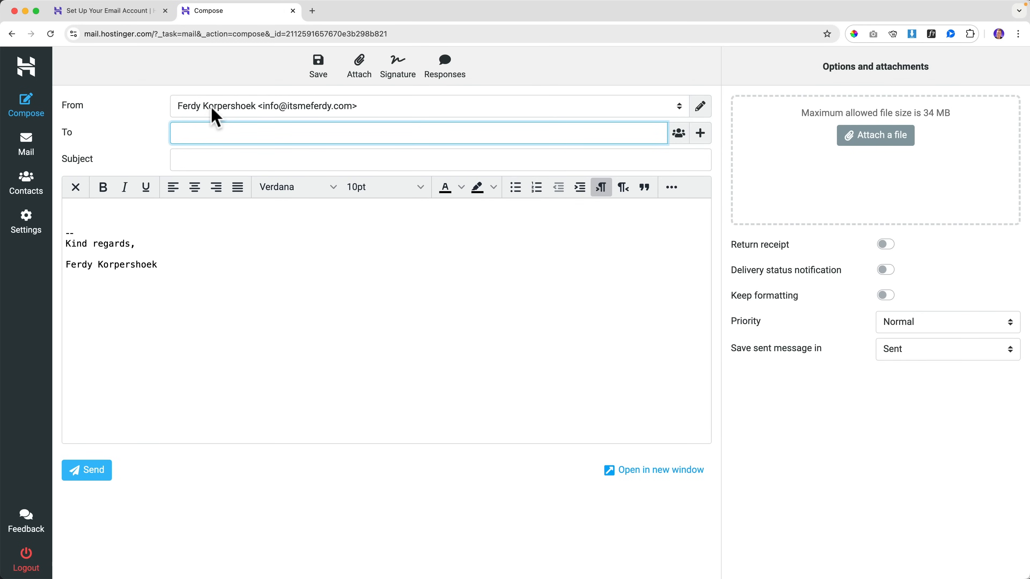
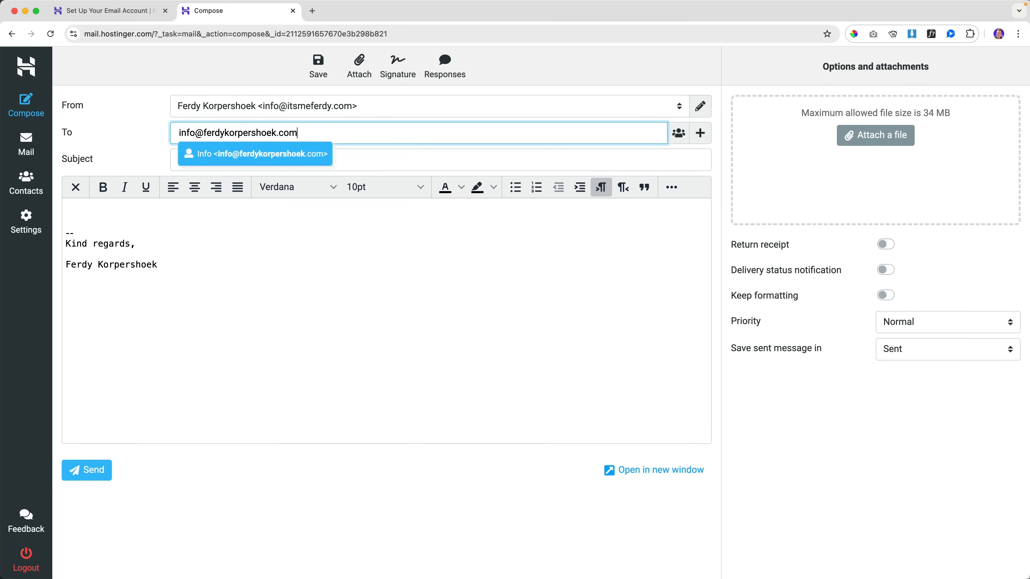
{"action": "left_click", "coordinate": [260, 156]}
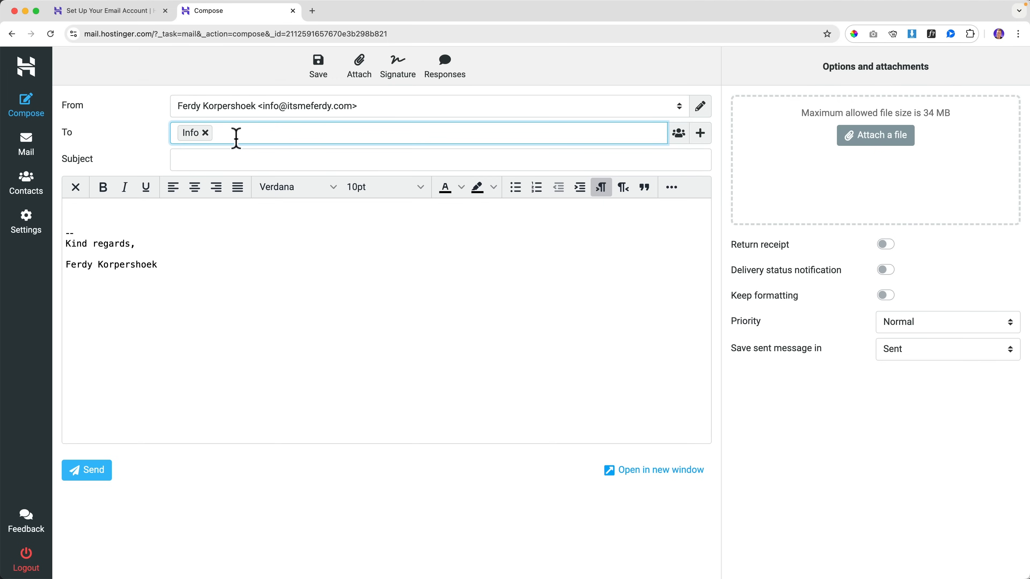
{"action": "left_click", "coordinate": [268, 161]}
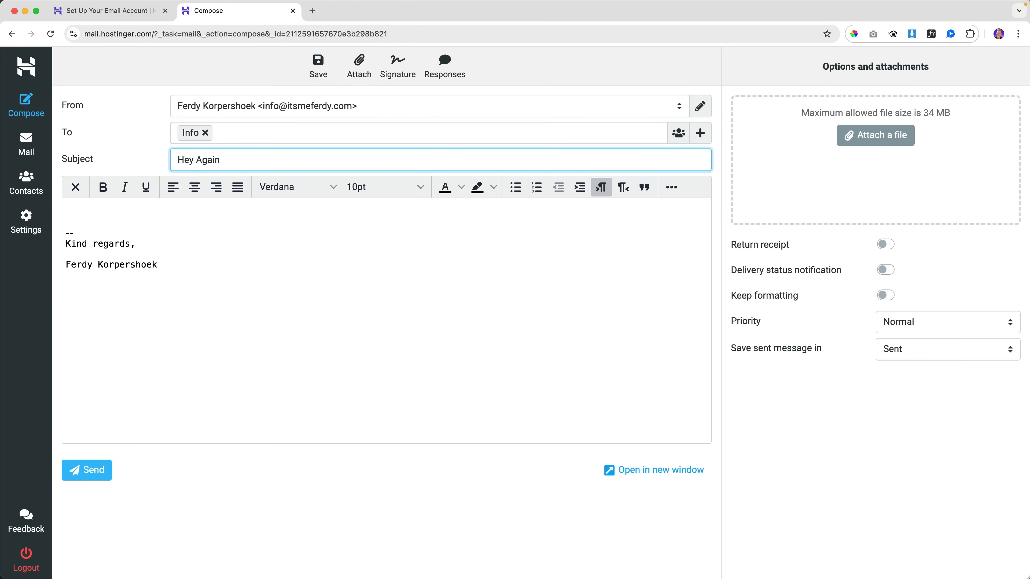
Step: Write 'There I am again.' above the signature, remove the blank line, and send it
{"action": "left_click_drag", "start_coordinate": [67, 232], "coordinate": [104, 232]}
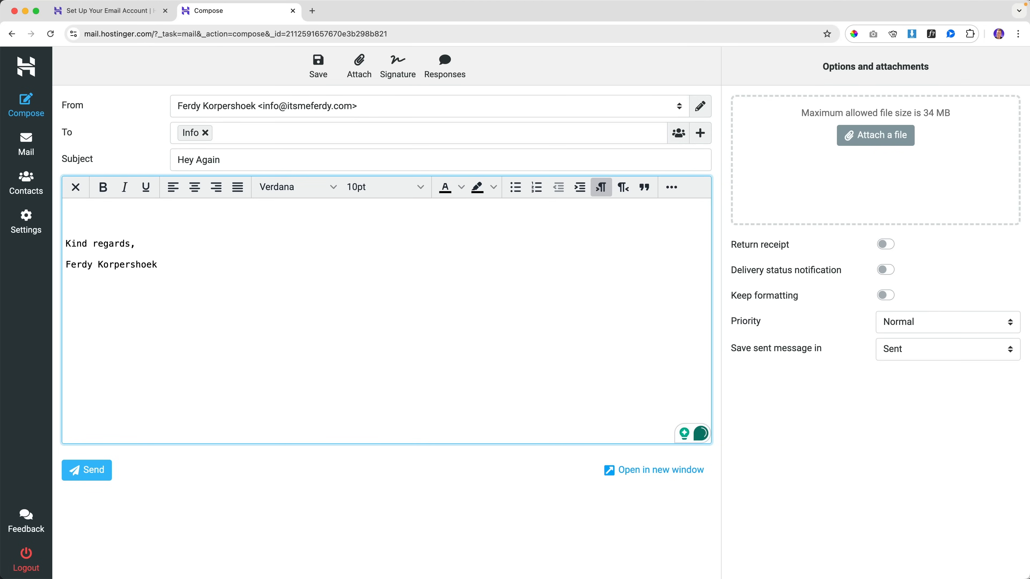
{"action": "type", "text": "There I am again."}
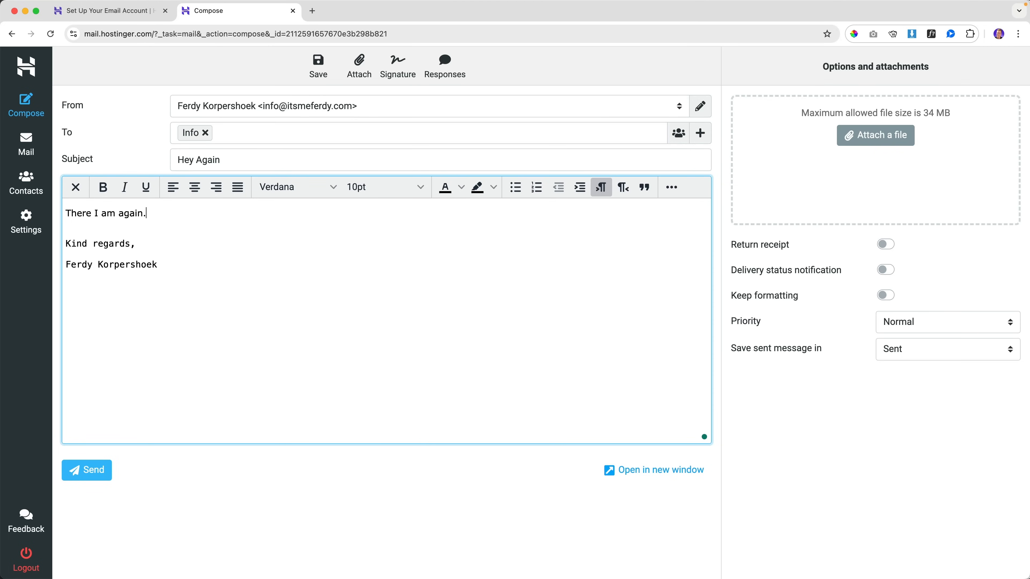
{"action": "key", "text": "Delete"}
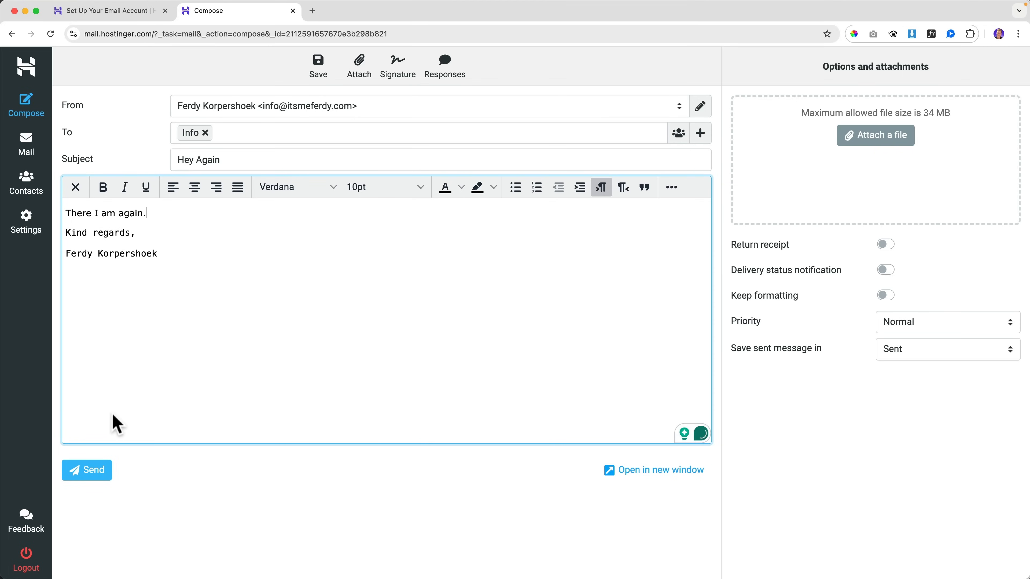
{"action": "left_click", "coordinate": [87, 472]}
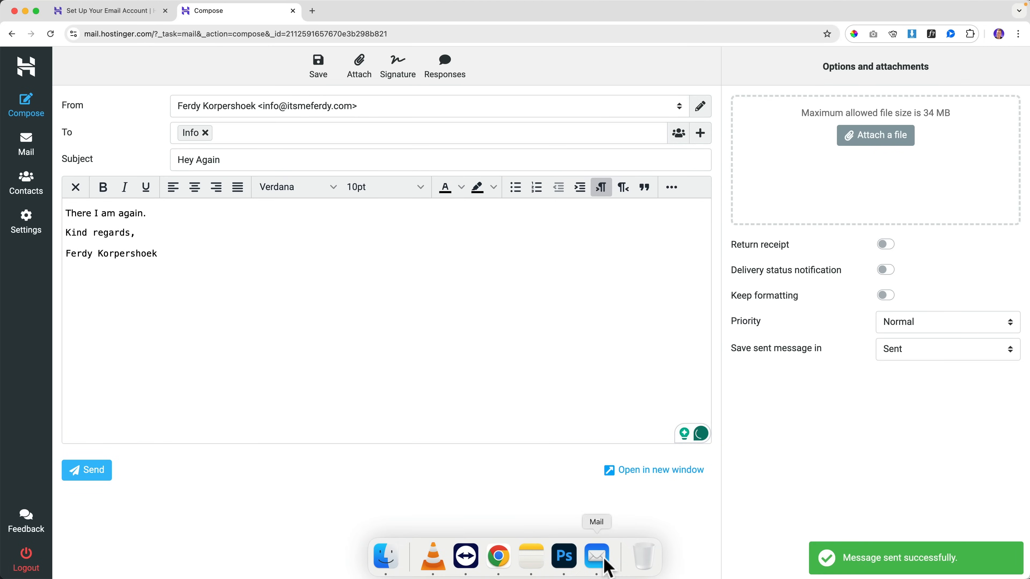
{"action": "left_click", "coordinate": [607, 570]}
Step: Open the received 'Hey Again' message in Apple Mail and check its Kind regards signature
{"action": "left_click", "coordinate": [48, 57]}
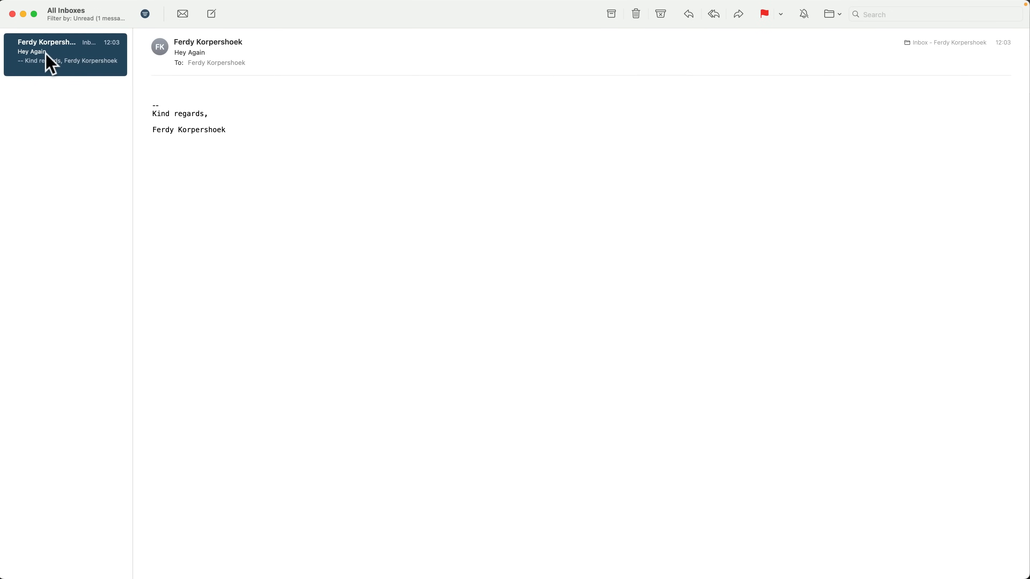
{"action": "left_click_drag", "start_coordinate": [154, 113], "coordinate": [239, 129]}
{"action": "left_click", "coordinate": [237, 133]}
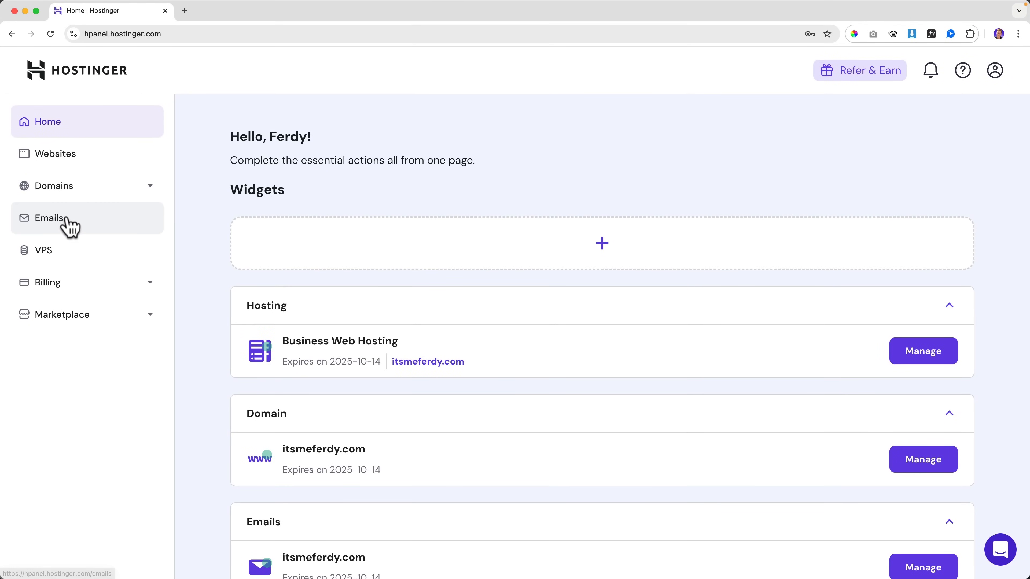
Step: Open the domain's Connect Apps & Devices settings from the Emails section in hPanel
{"action": "left_click", "coordinate": [66, 235]}
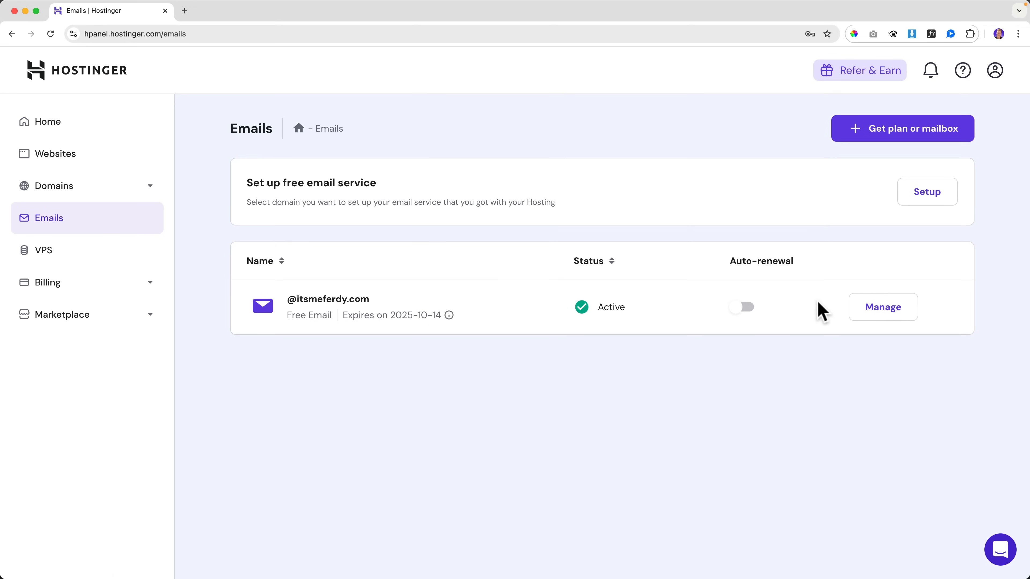
{"action": "left_click", "coordinate": [880, 308]}
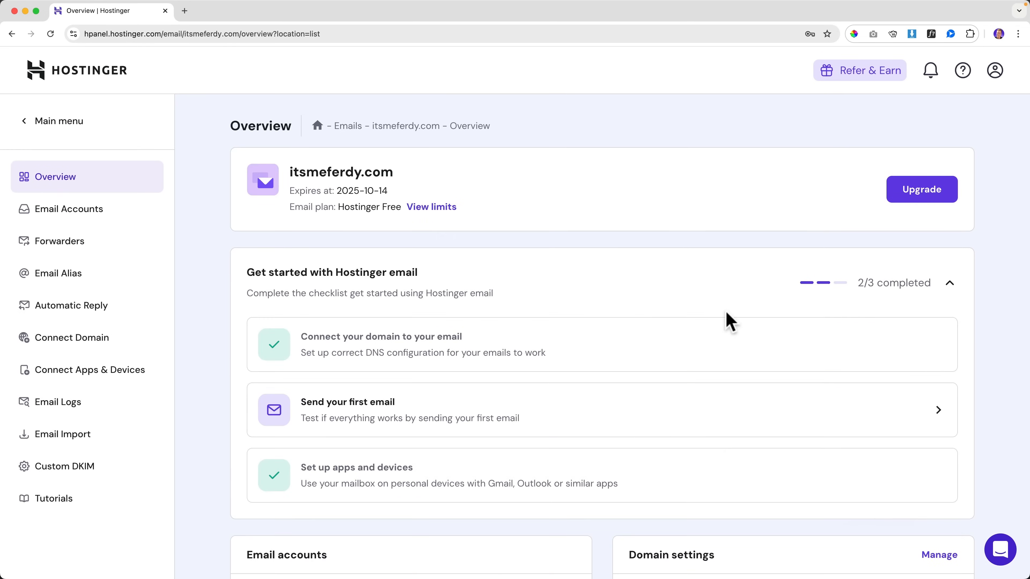
{"action": "left_click", "coordinate": [83, 373]}
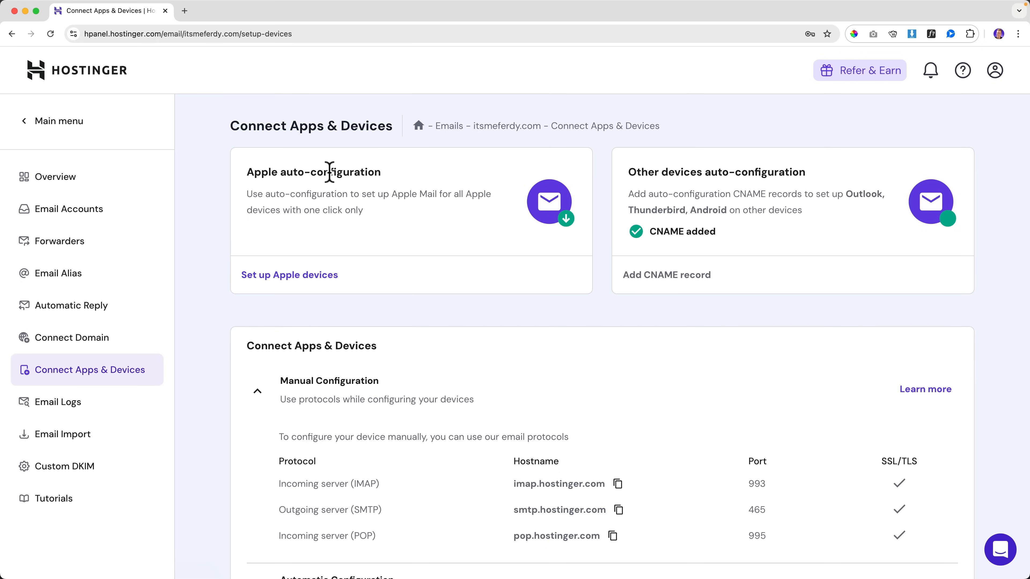
Step: Copy the IMAP server hostname imap.hostinger.com from the Manual Configuration table
{"action": "scroll", "coordinate": [371, 199], "scroll_direction": "down", "scroll_amount": 6}
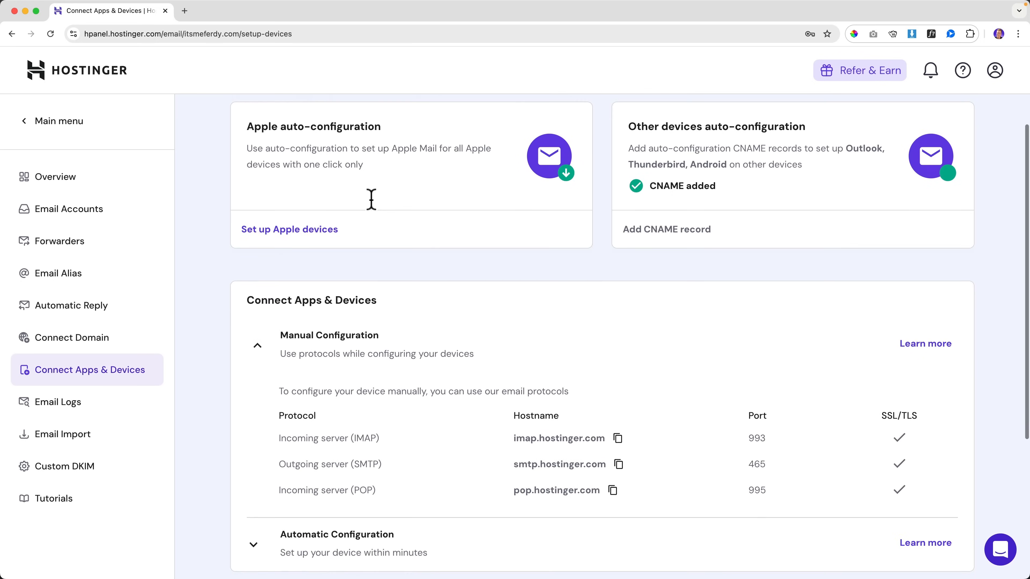
{"action": "scroll", "coordinate": [371, 198], "scroll_direction": "down", "scroll_amount": 1}
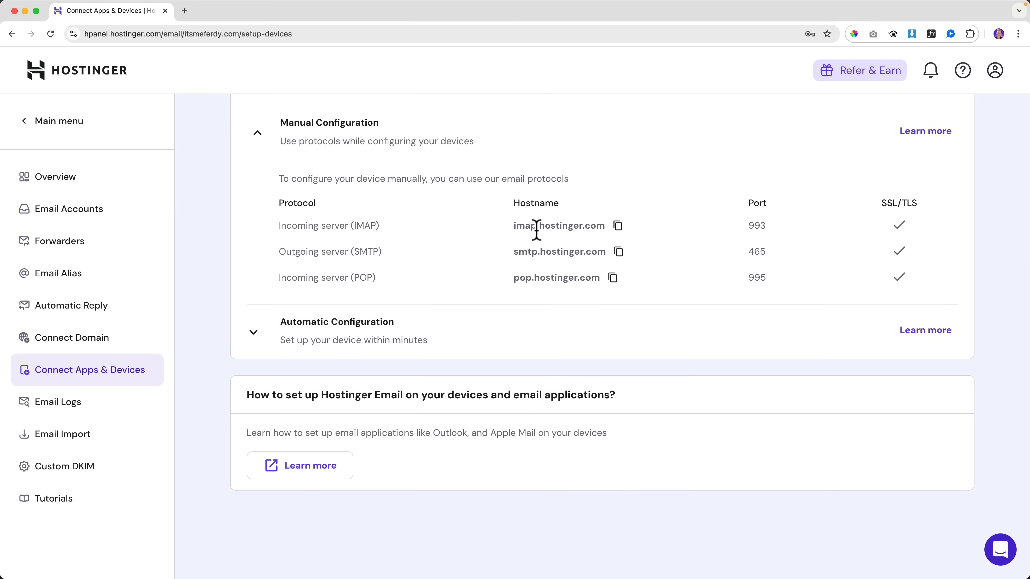
{"action": "scroll", "coordinate": [537, 230], "scroll_direction": "up", "scroll_amount": 1}
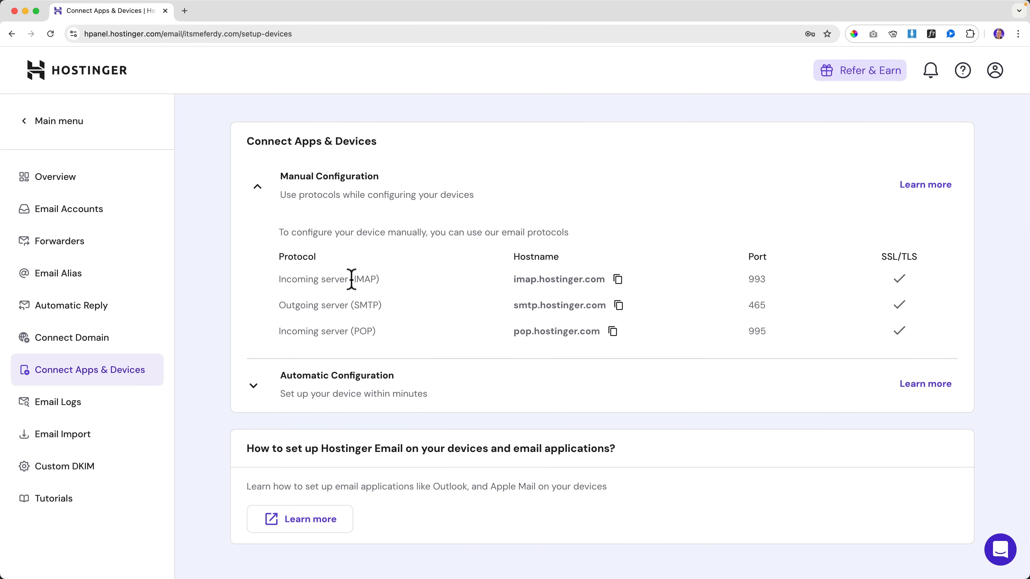
{"action": "left_click_drag", "start_coordinate": [353, 279], "coordinate": [372, 280]}
{"action": "left_click", "coordinate": [372, 279]}
{"action": "left_click", "coordinate": [617, 280]}
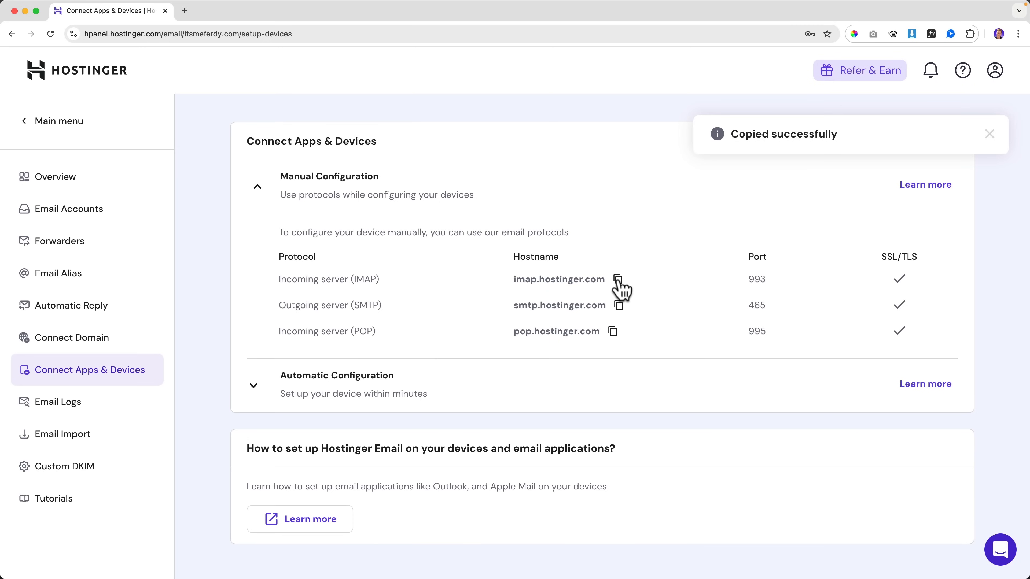
{"action": "key", "text": "super+space"}
Step: Launch Mail and start adding an Other mail account in Internet Accounts
{"action": "type", "text": "mail"}
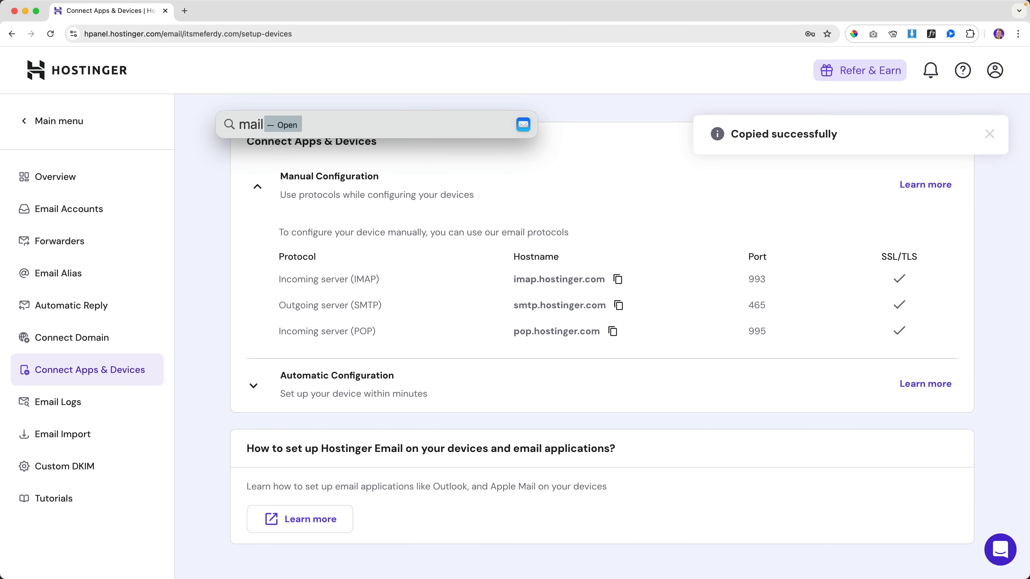
{"action": "key", "text": "Return"}
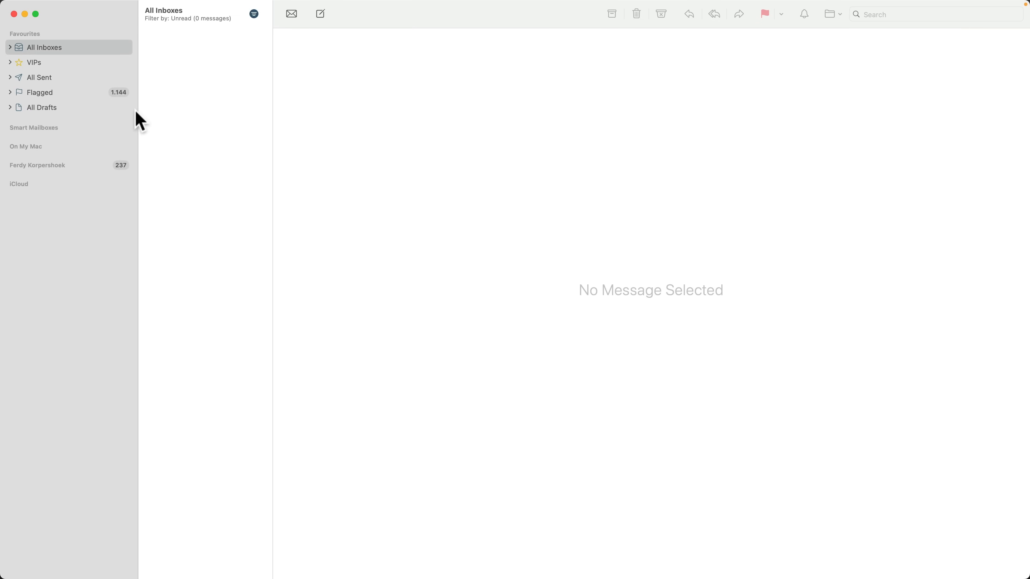
{"action": "left_click", "coordinate": [37, 4]}
{"action": "left_click", "coordinate": [44, 52]}
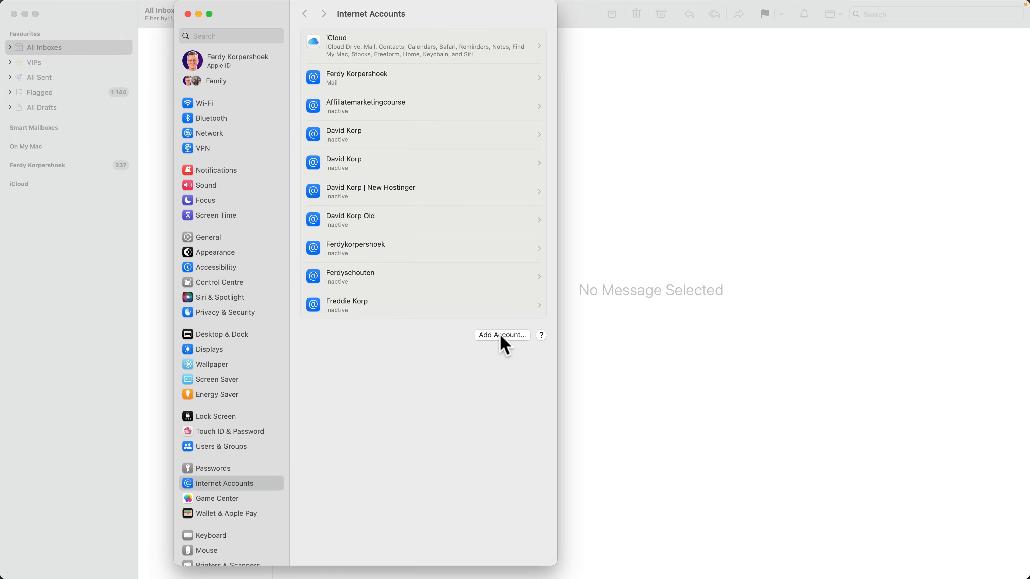
{"action": "left_click", "coordinate": [502, 336]}
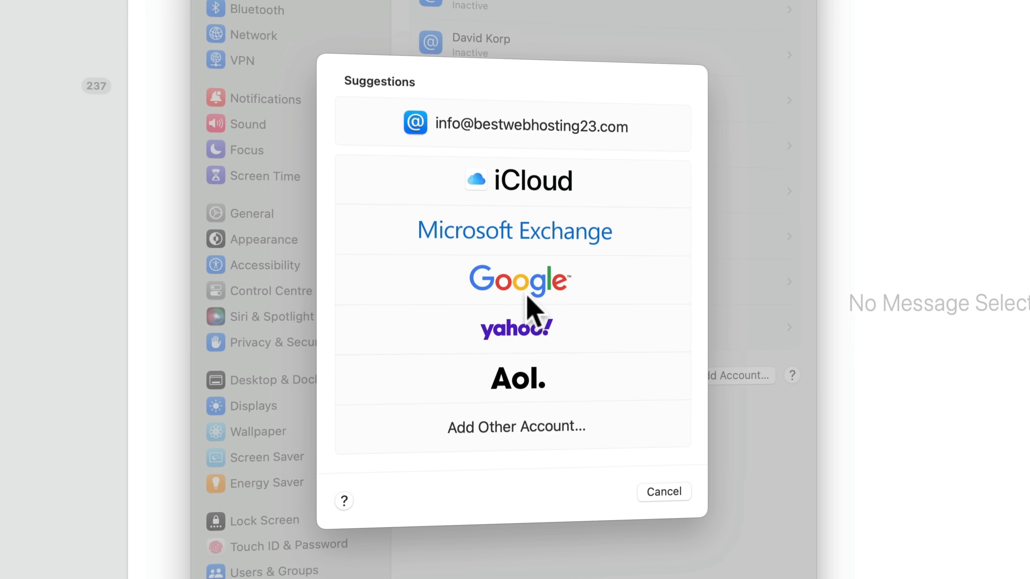
{"action": "left_click", "coordinate": [519, 429]}
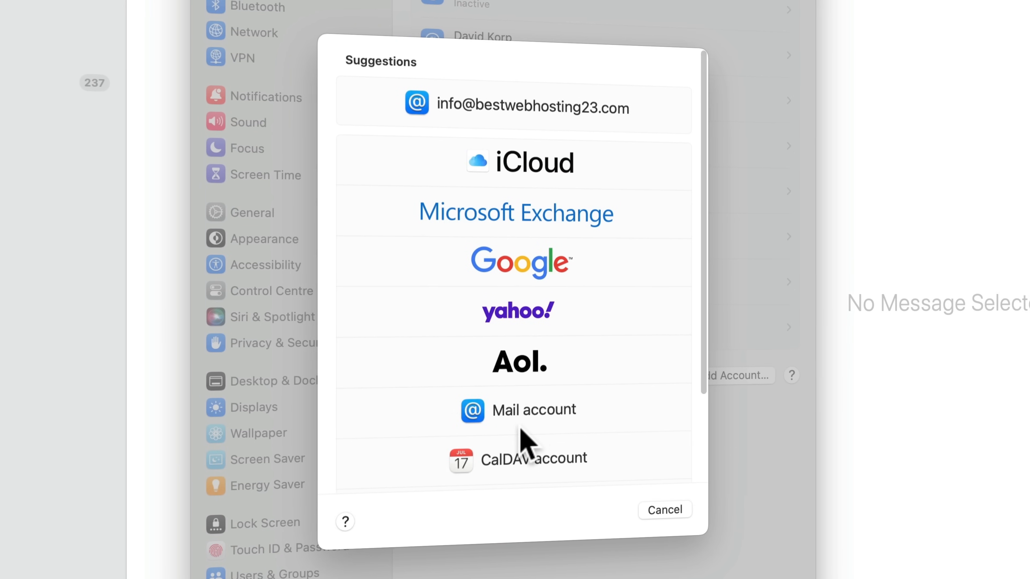
{"action": "scroll", "coordinate": [544, 408], "scroll_direction": "down", "scroll_amount": 3}
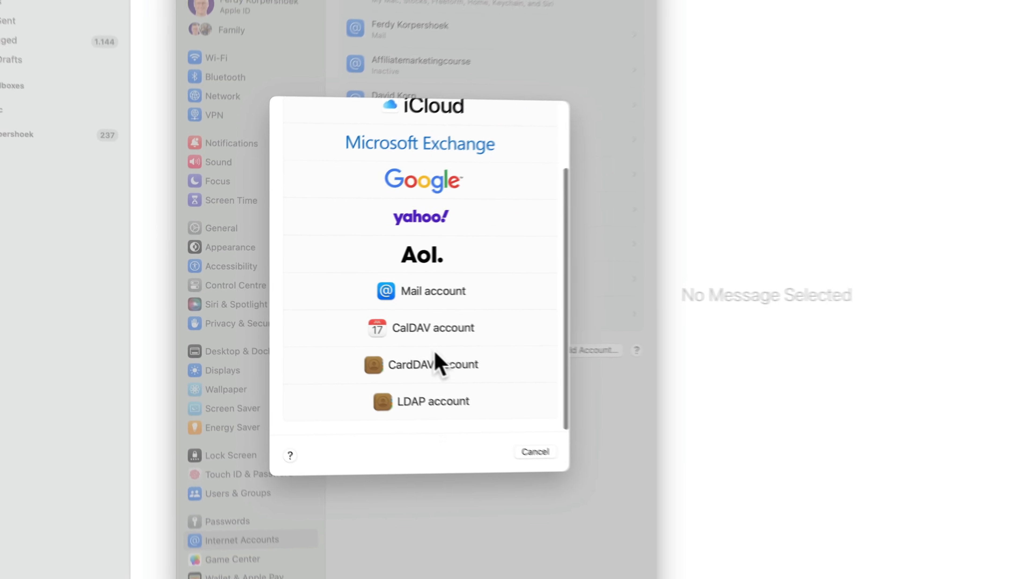
{"action": "scroll", "coordinate": [543, 408], "scroll_direction": "up", "scroll_amount": 3}
{"action": "left_click", "coordinate": [376, 355]}
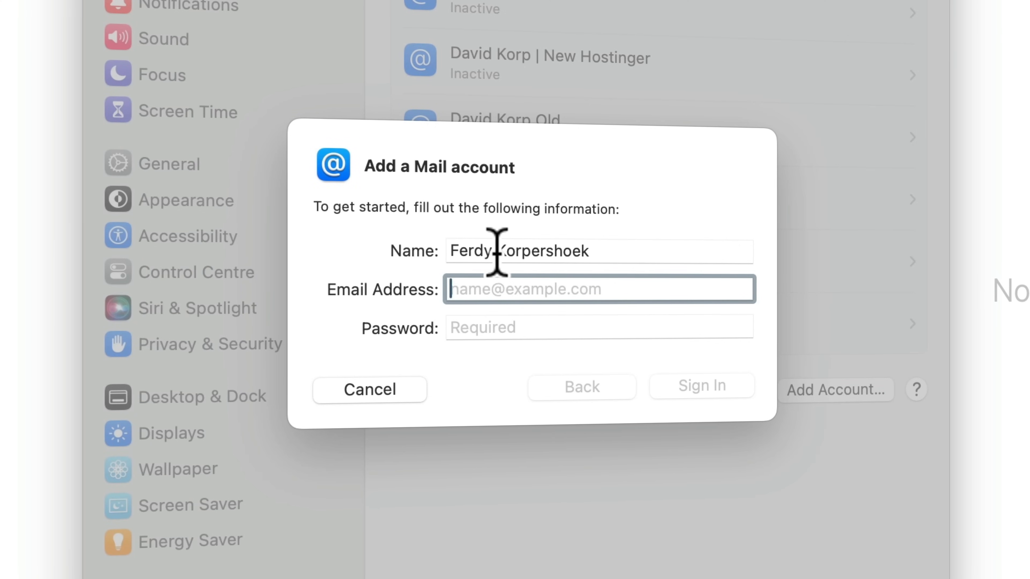
Step: Enter the account's display name, e-mail address and password, and try signing in
{"action": "triple_click", "coordinate": [497, 251]}
{"action": "type", "text": "It's Me Ferdy"}
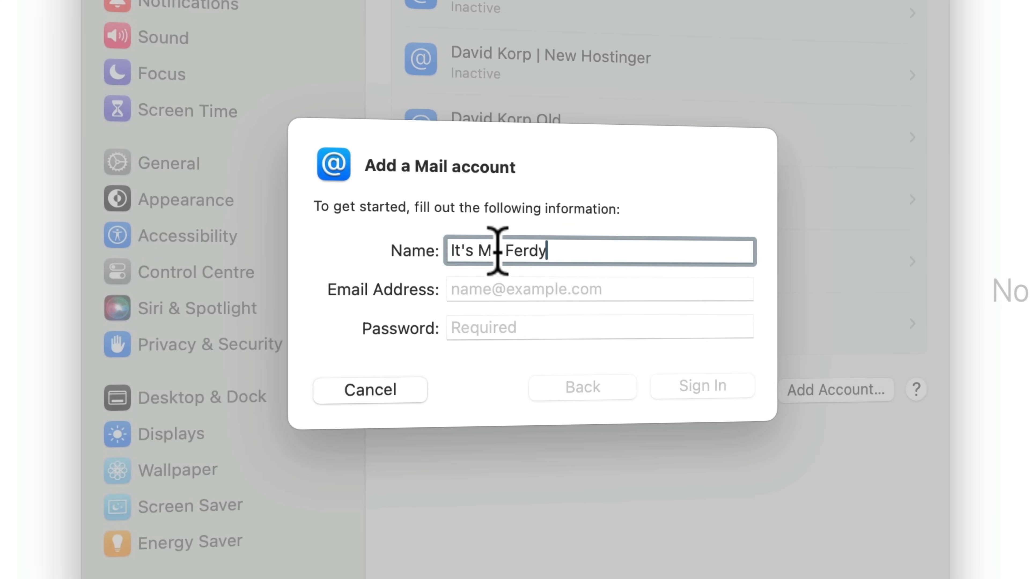
{"action": "key", "text": "Tab"}
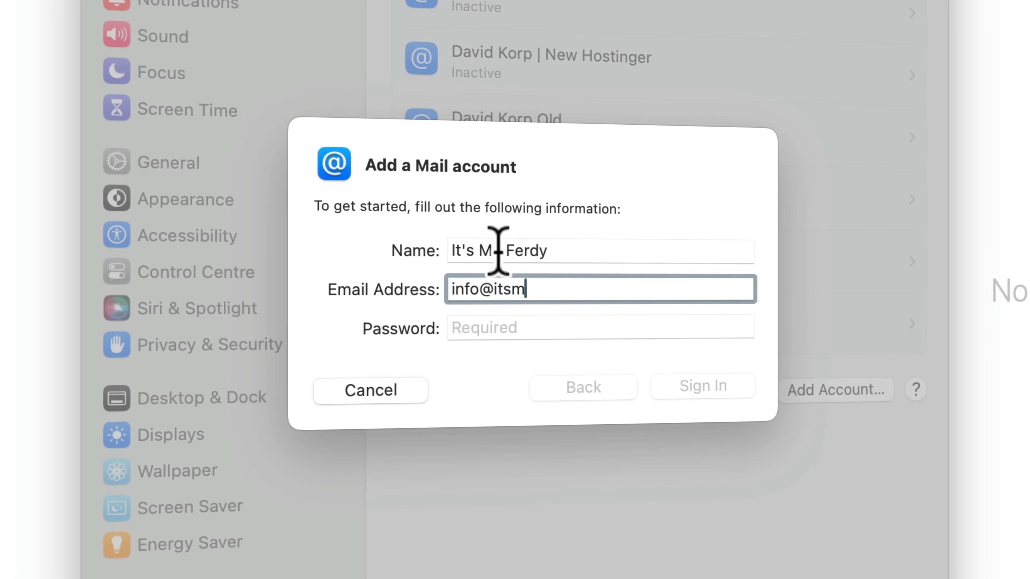
{"action": "key", "text": "Tab"}
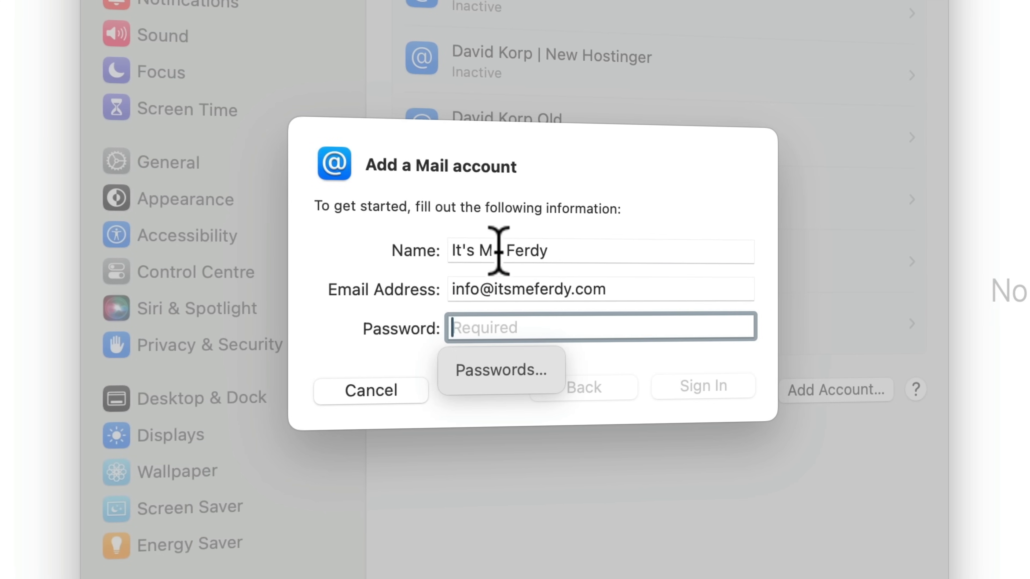
{"action": "type", "text": "•"}
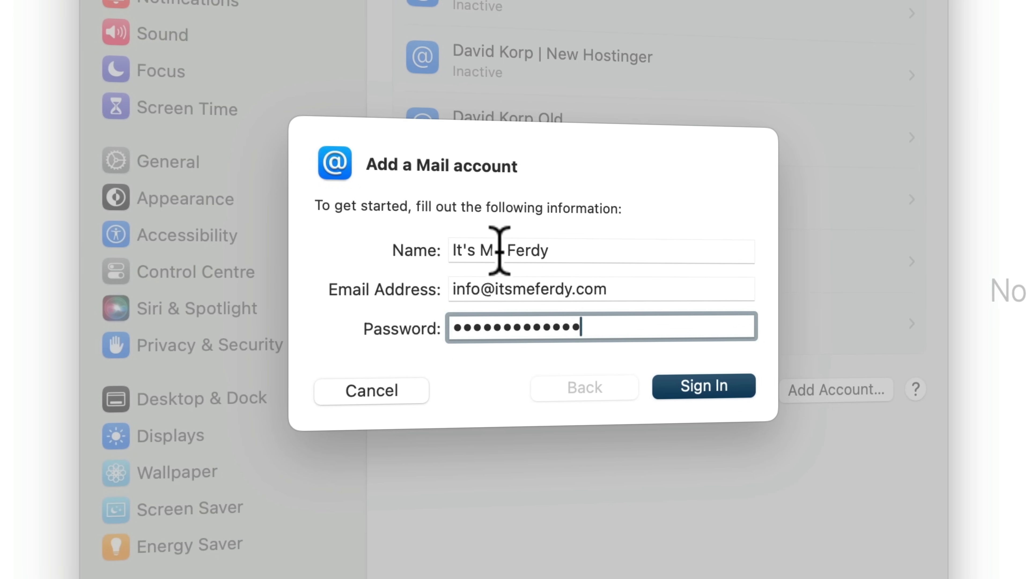
{"action": "left_click", "coordinate": [712, 392]}
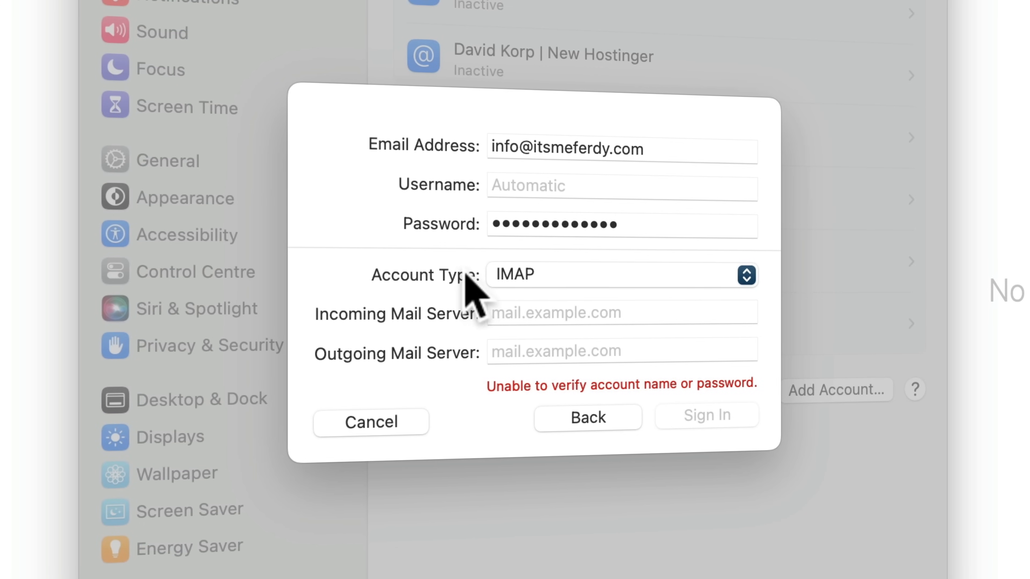
Step: Set the incoming server to imap.hostinger.com and the username to the account's e-mail address
{"action": "left_click", "coordinate": [544, 313]}
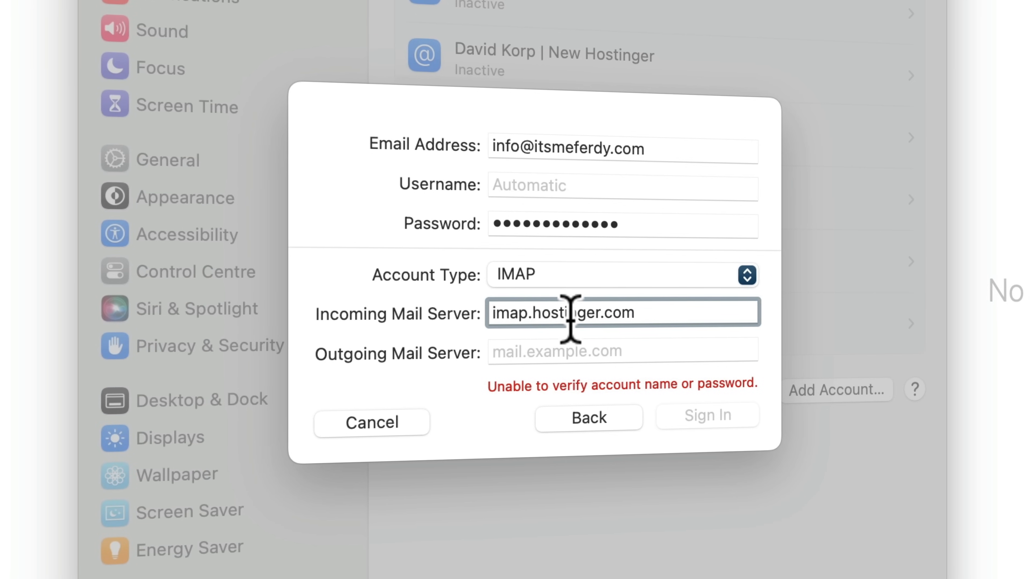
{"action": "left_click", "coordinate": [544, 146]}
{"action": "triple_click", "coordinate": [544, 146]}
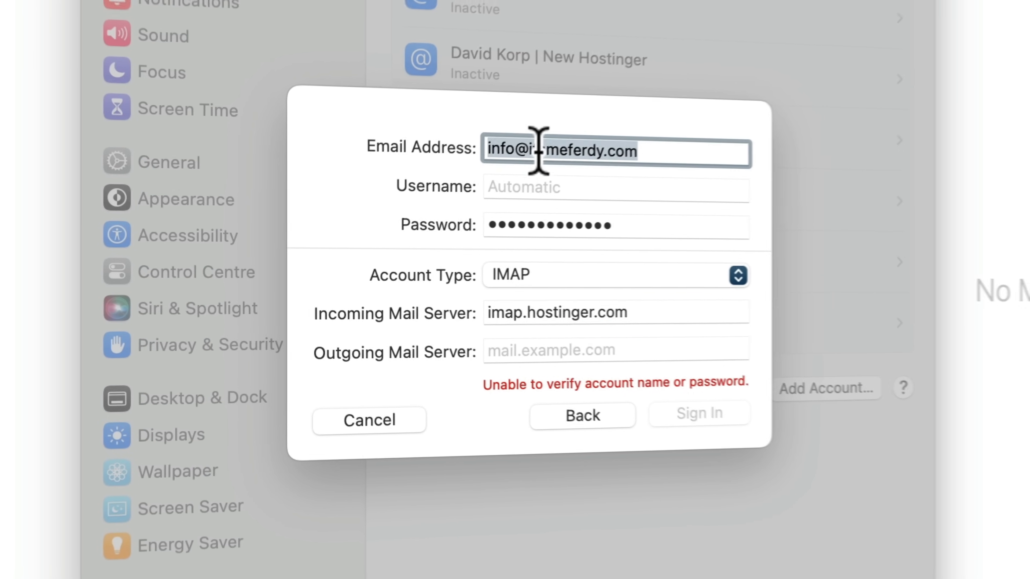
{"action": "key", "text": "super+c"}
{"action": "left_click", "coordinate": [536, 185]}
{"action": "key", "text": "super+v"}
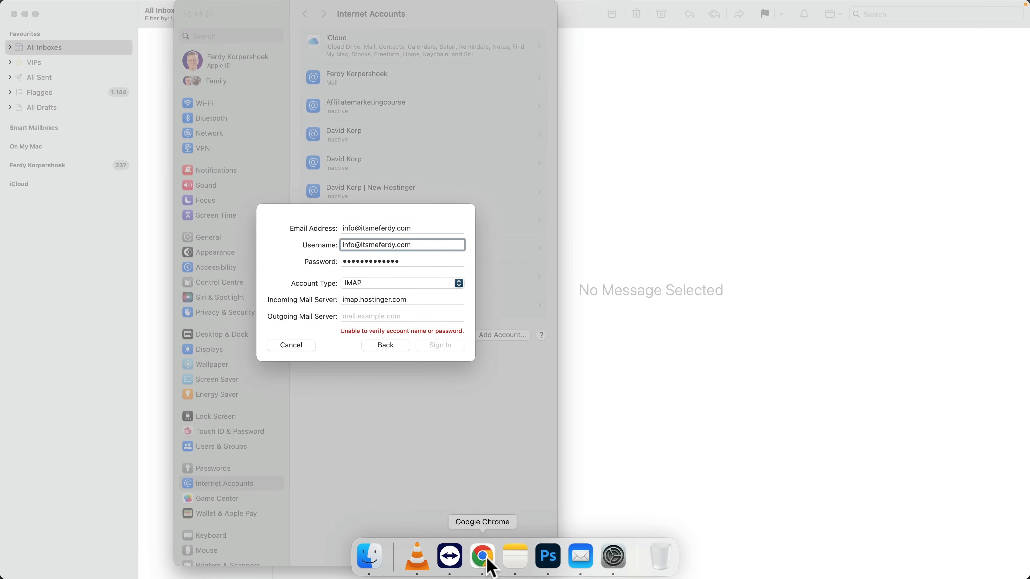
Step: Copy smtp.hostinger.com from hPanel into the Outgoing server field and sign in
{"action": "left_click", "coordinate": [488, 554]}
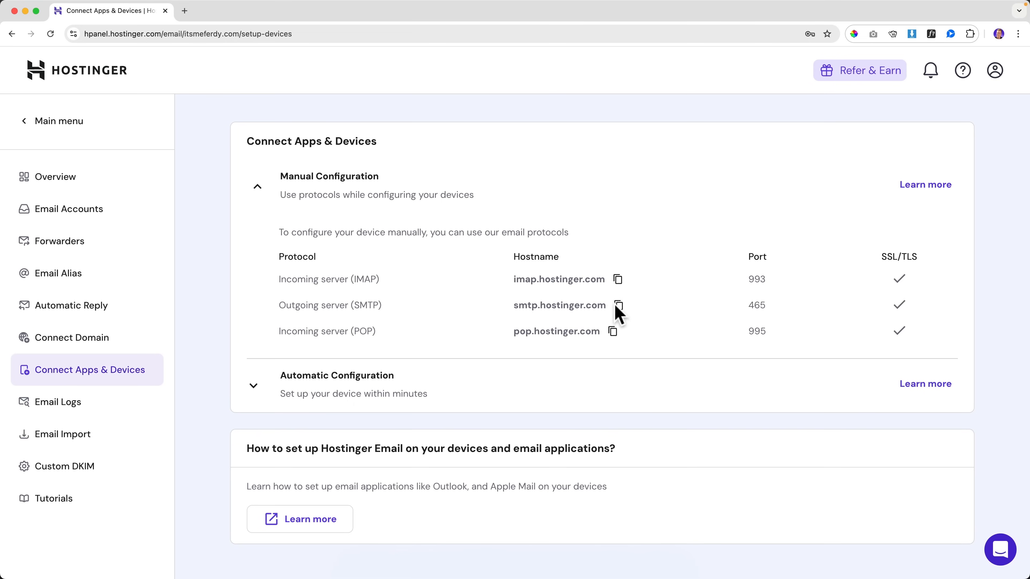
{"action": "left_click", "coordinate": [618, 305]}
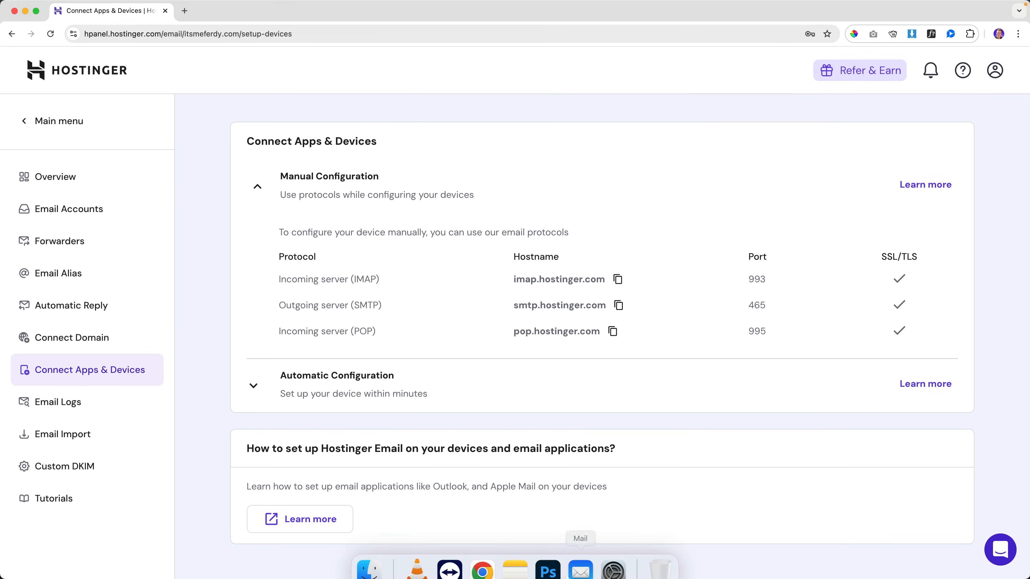
{"action": "left_click", "coordinate": [613, 558]}
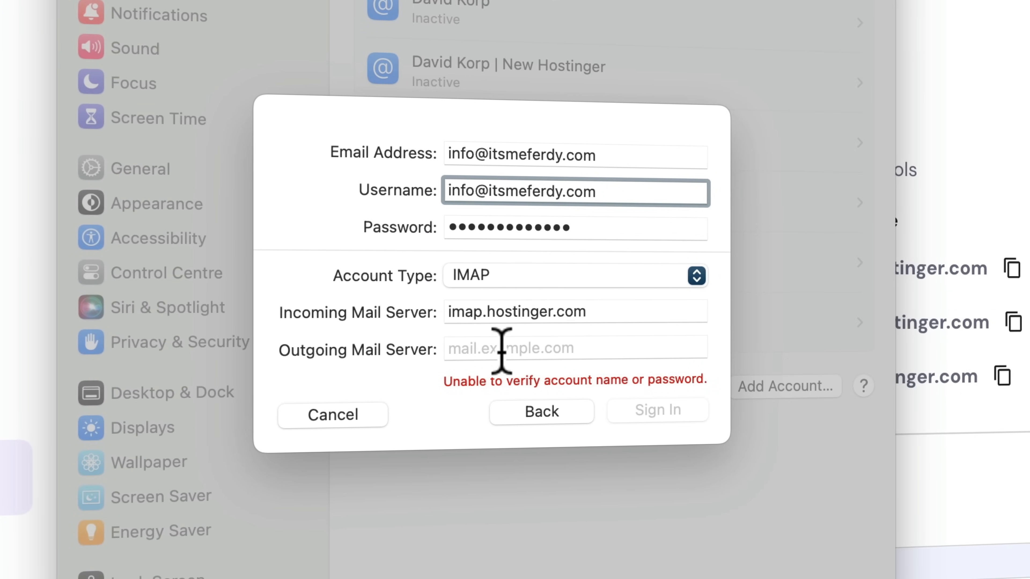
{"action": "left_click", "coordinate": [501, 349]}
{"action": "key", "text": "super+v"}
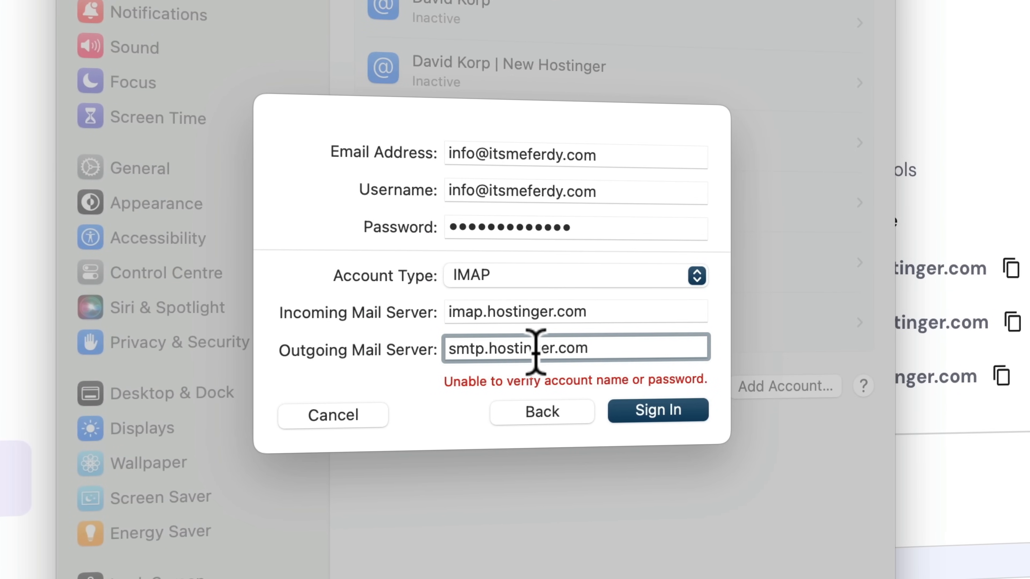
{"action": "left_click", "coordinate": [654, 406]}
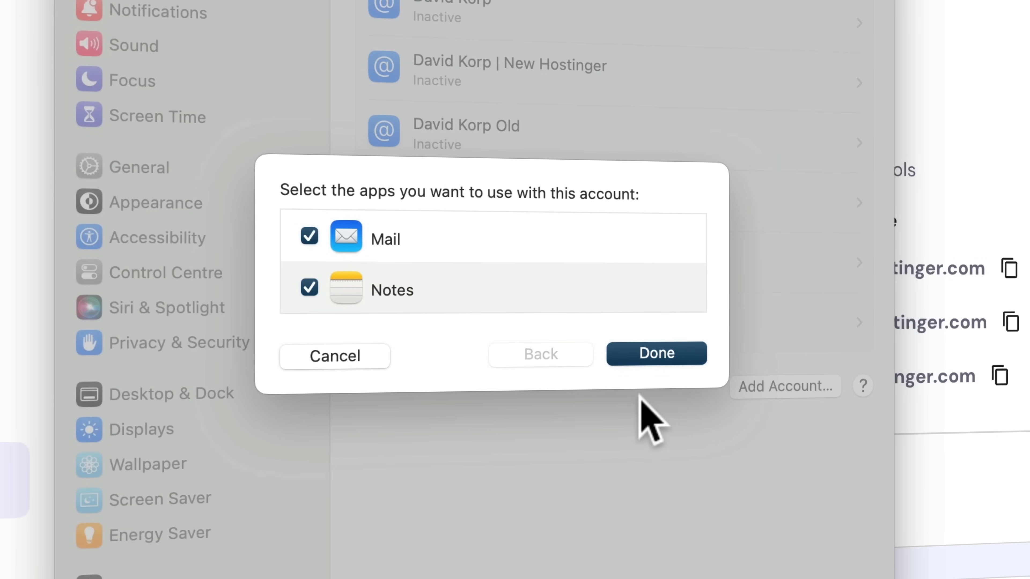
Step: Enable the account for Mail only, finish adding it, and close System Settings
{"action": "left_click", "coordinate": [310, 287]}
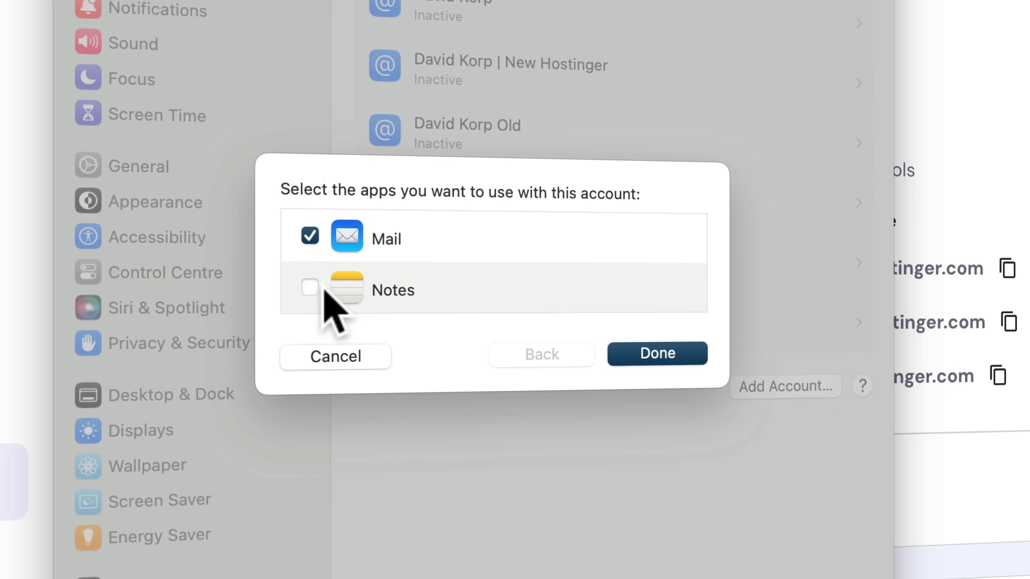
{"action": "left_click", "coordinate": [664, 348]}
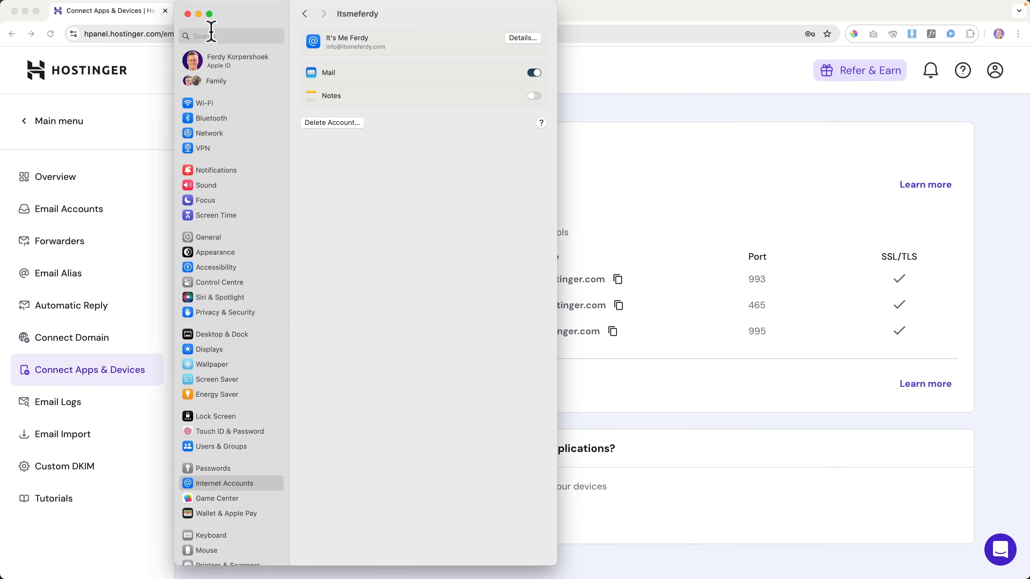
{"action": "left_click", "coordinate": [187, 14]}
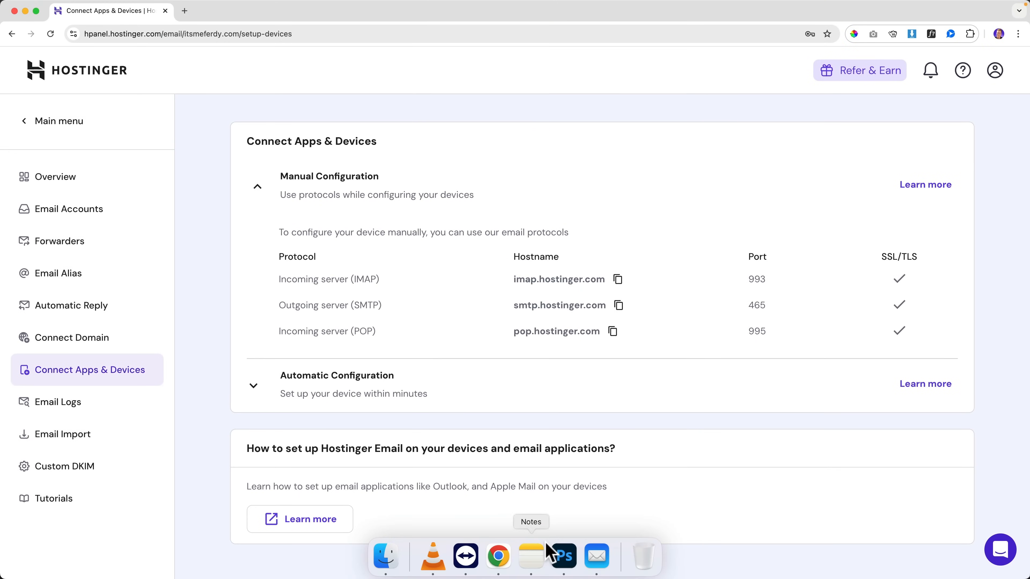
Step: Check the new account's Inbox messages and the webmail email in its Sent mailbox, then close Mail
{"action": "left_click", "coordinate": [597, 556]}
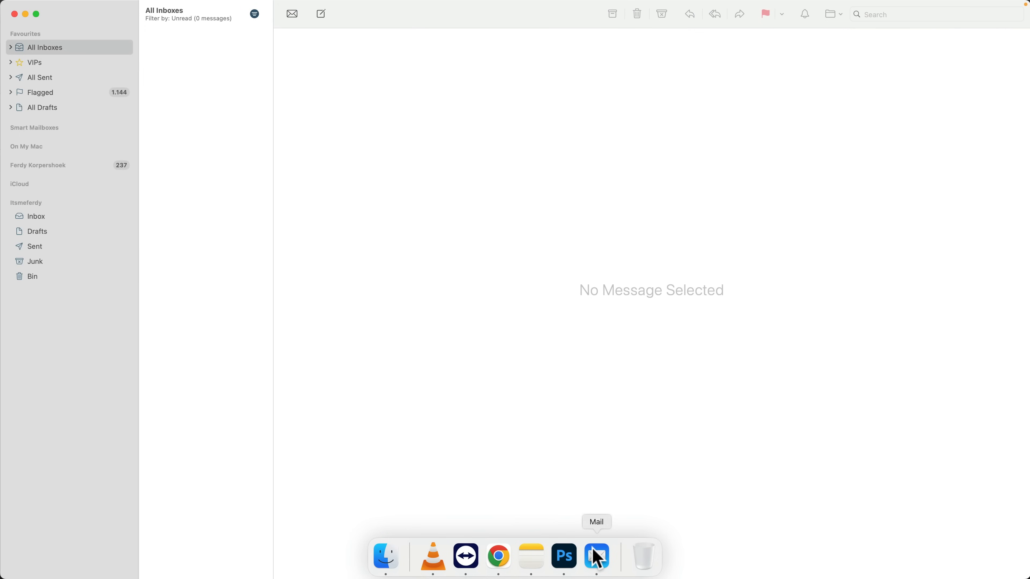
{"action": "left_click", "coordinate": [35, 212]}
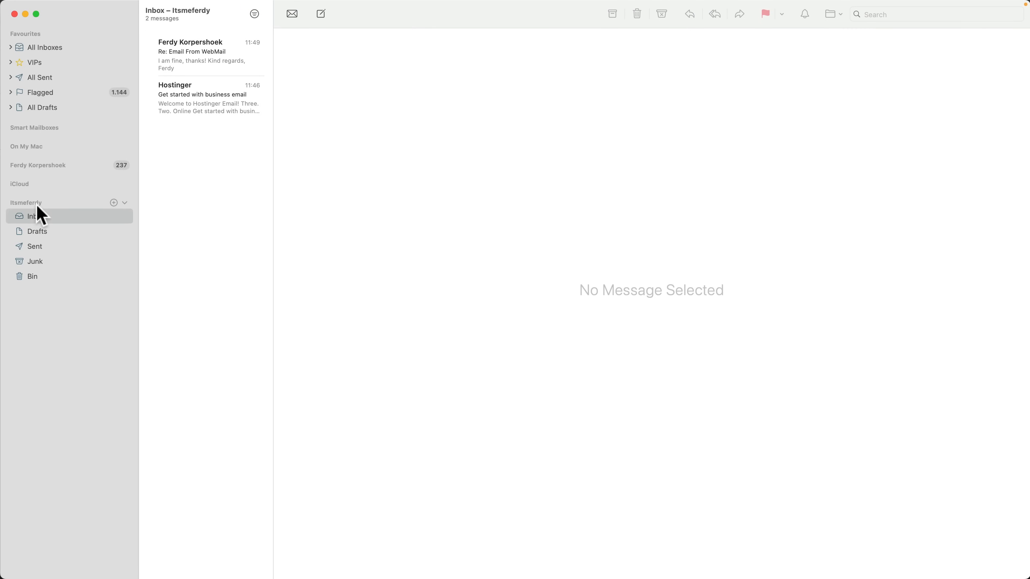
{"action": "left_click", "coordinate": [187, 61]}
{"action": "left_click", "coordinate": [189, 97]}
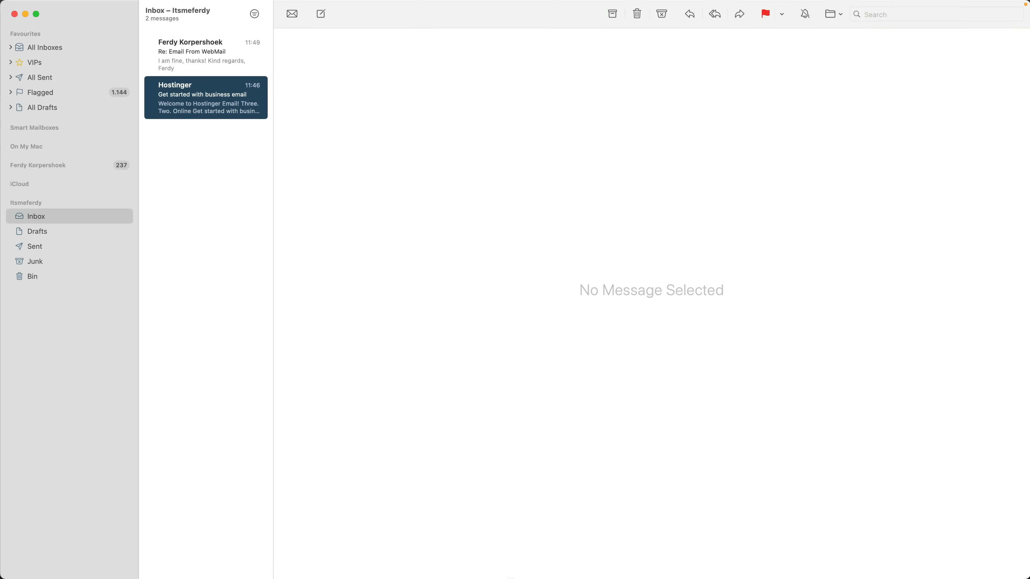
{"action": "mouse_move", "coordinate": [515, 570]}
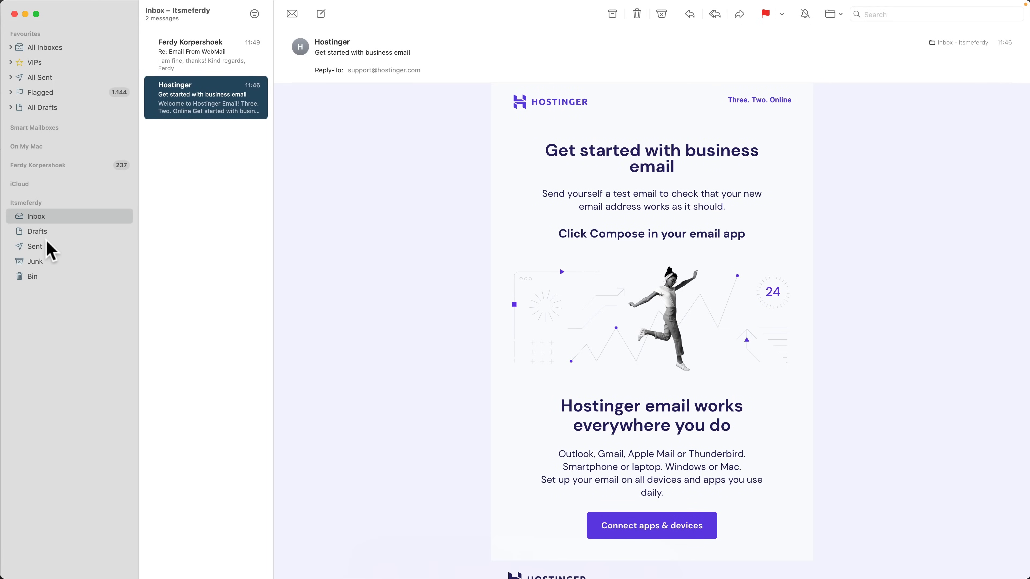
{"action": "left_click", "coordinate": [127, 247]}
{"action": "left_click", "coordinate": [213, 67]}
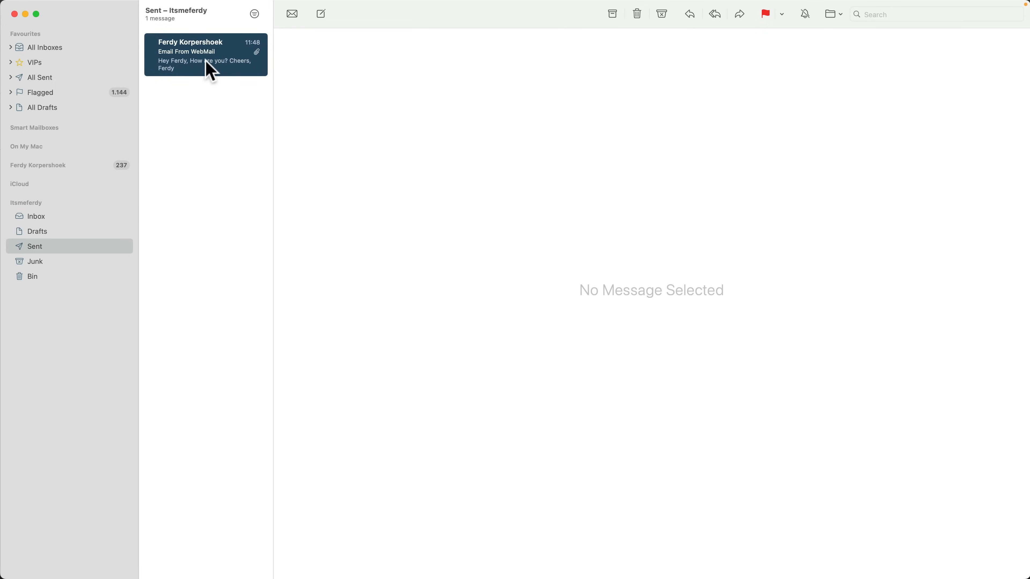
{"action": "left_click", "coordinate": [46, 219]}
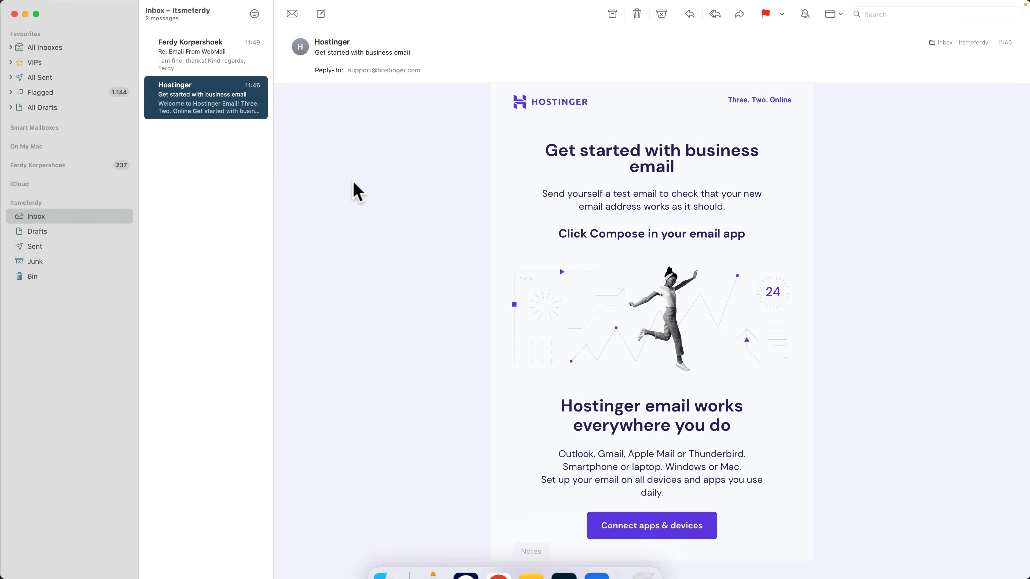
{"action": "left_click", "coordinate": [14, 14]}
Step: Open the mailbox in Hostinger Webmail from the domain overview, with Mail open alongside
{"action": "left_click", "coordinate": [68, 187]}
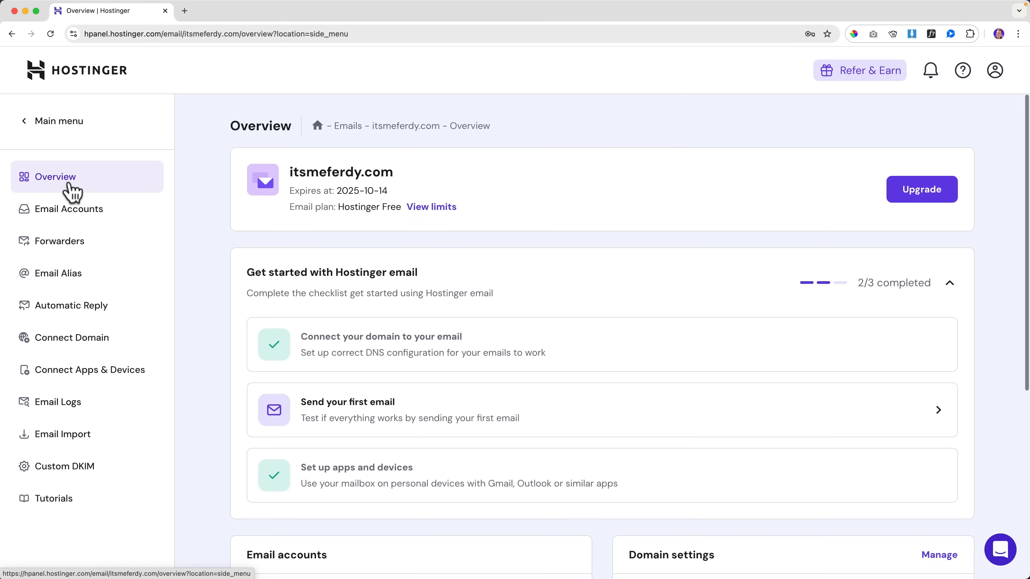
{"action": "scroll", "coordinate": [367, 243], "scroll_direction": "down", "scroll_amount": 3}
{"action": "scroll", "coordinate": [367, 243], "scroll_direction": "down", "scroll_amount": 2}
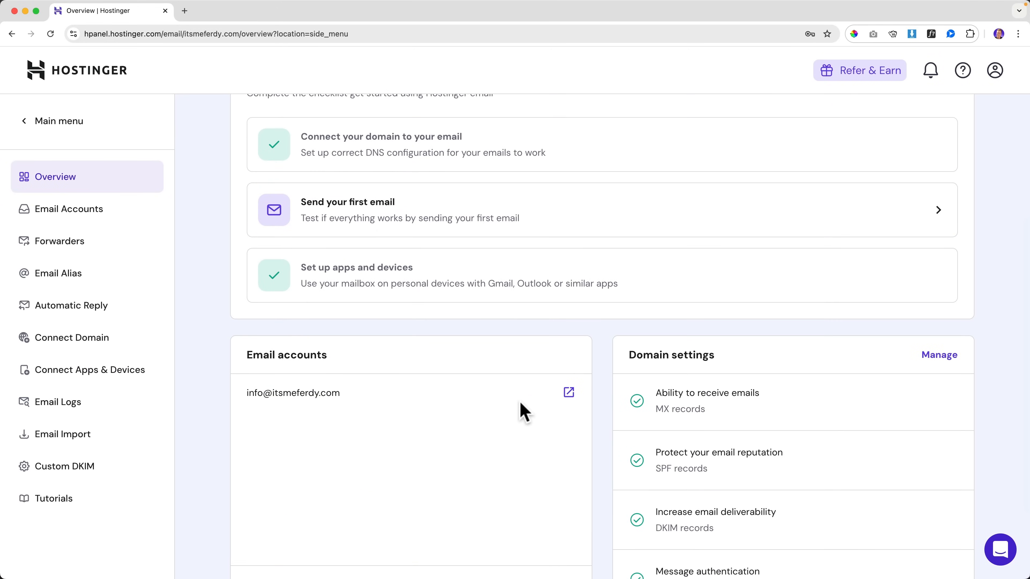
{"action": "left_click", "coordinate": [568, 392]}
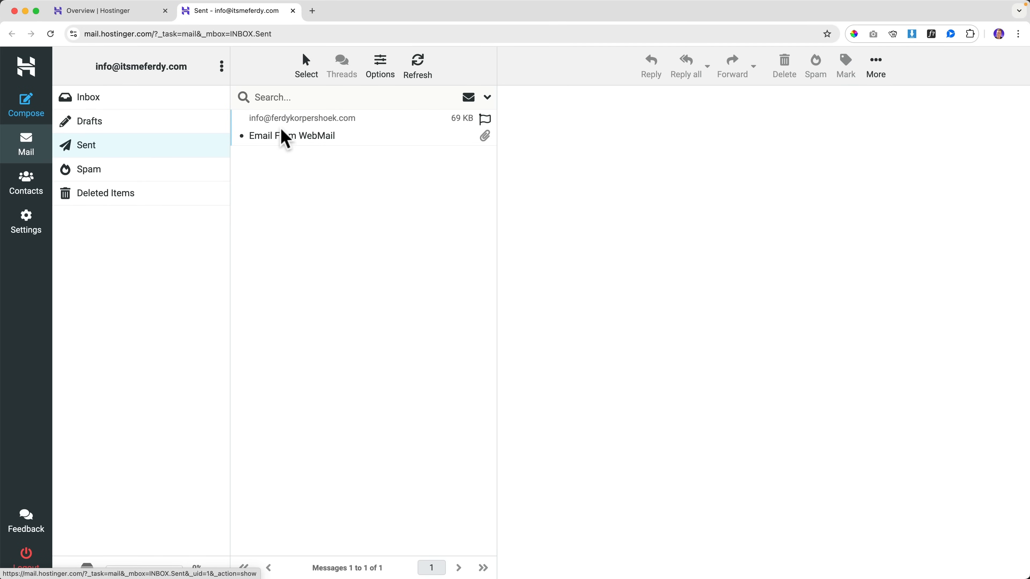
{"action": "mouse_move", "coordinate": [596, 576]}
{"action": "left_click", "coordinate": [596, 557]}
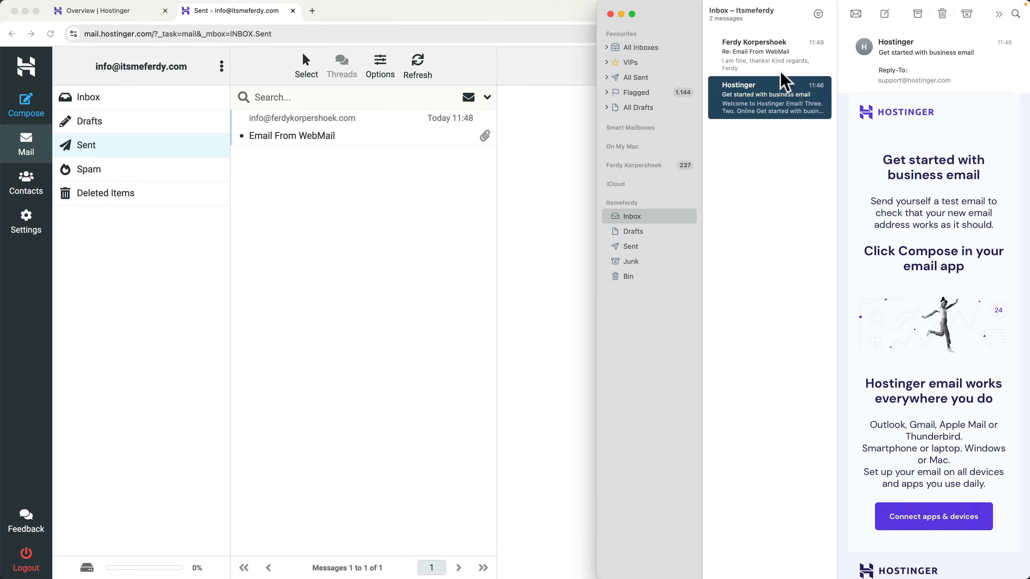
{"action": "left_click", "coordinate": [643, 247]}
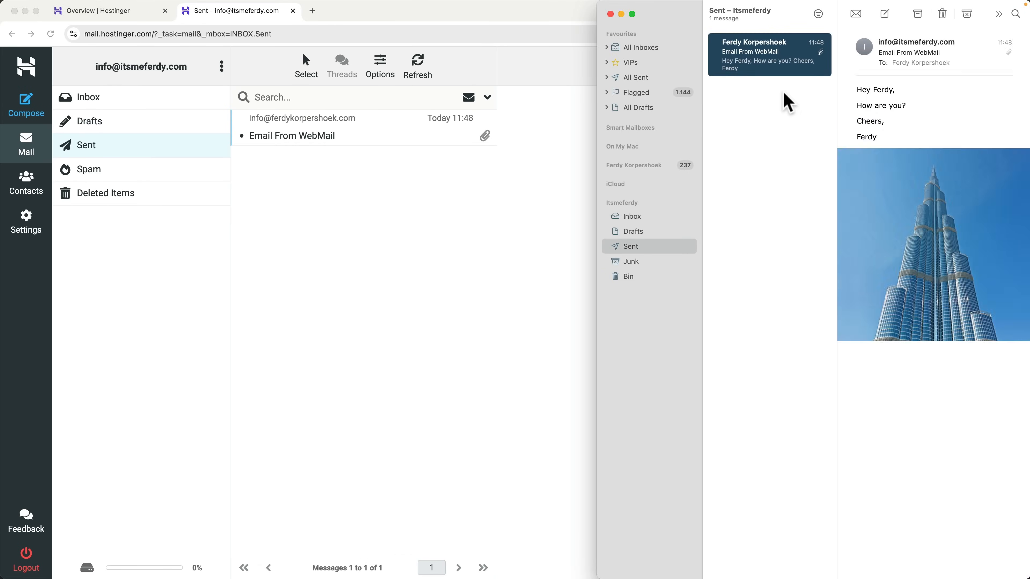
Step: Show the webmail Inbox in the left half of the screen beside Mail's Inbox
{"action": "left_click", "coordinate": [115, 102]}
{"action": "left_click", "coordinate": [115, 102]}
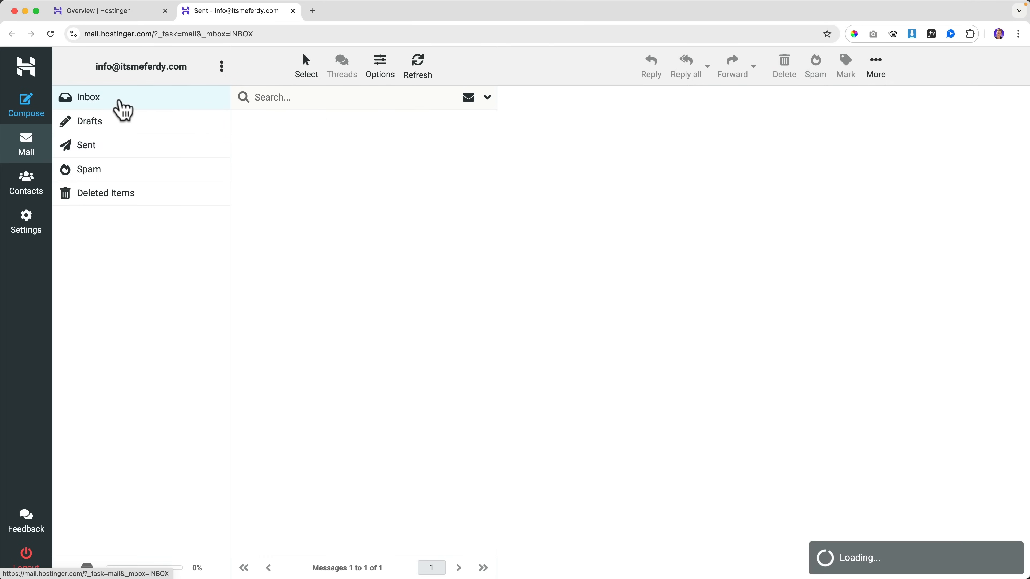
{"action": "left_click_drag", "start_coordinate": [1022, 154], "coordinate": [596, 167]}
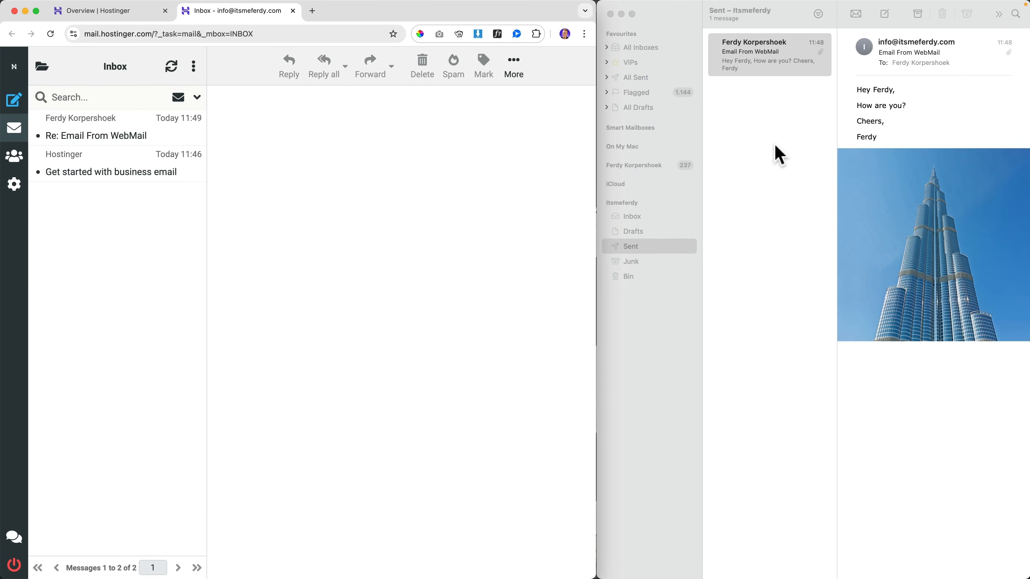
{"action": "left_click", "coordinate": [735, 162]}
{"action": "left_click", "coordinate": [639, 217]}
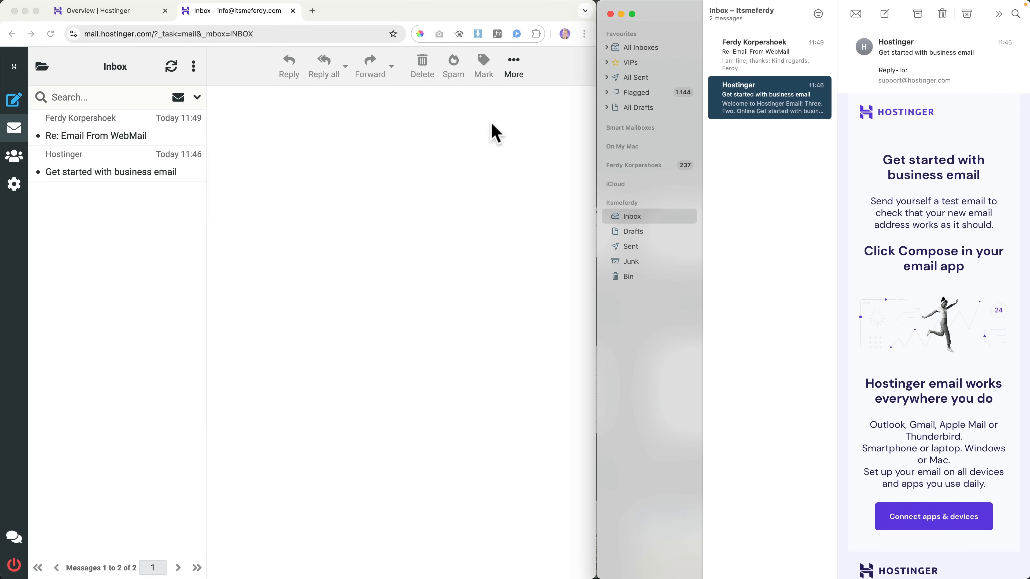
Step: Mark the 'Re: Email From WebMail' reply as unread in webmail and check Mail's unread count
{"action": "left_click", "coordinate": [98, 138]}
{"action": "left_click", "coordinate": [109, 136]}
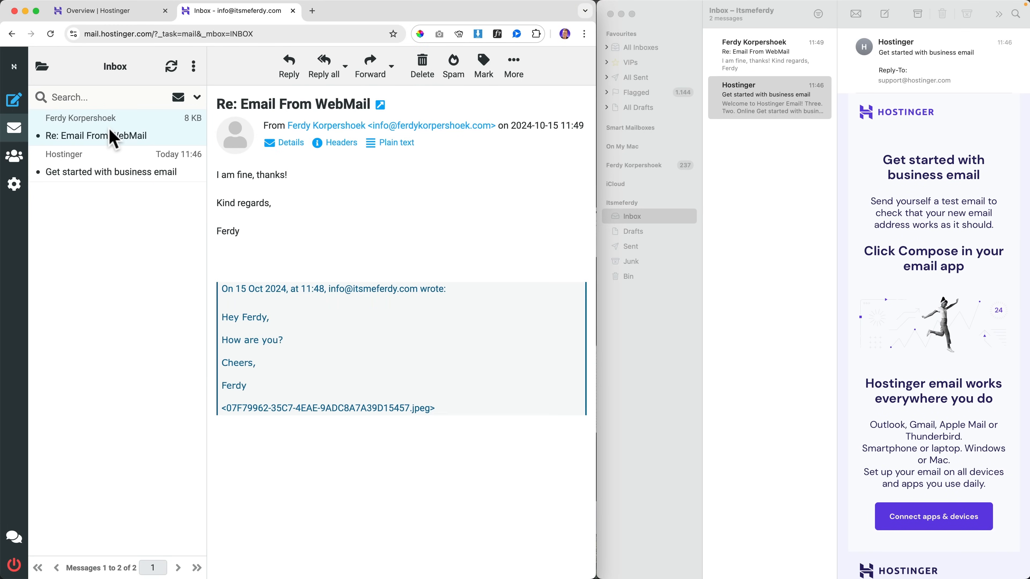
{"action": "left_click", "coordinate": [484, 67]}
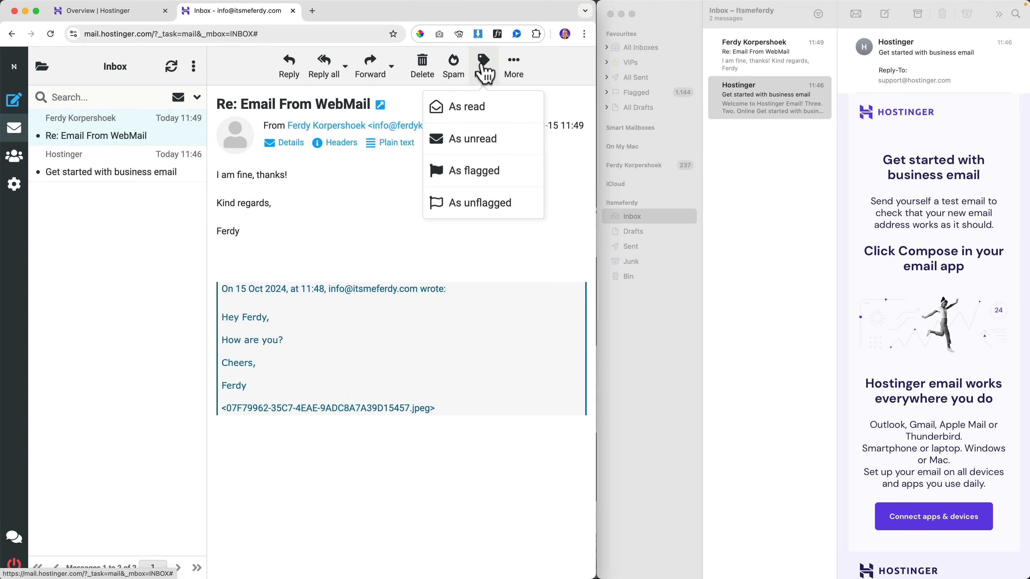
{"action": "left_click", "coordinate": [478, 147]}
{"action": "left_click", "coordinate": [775, 205]}
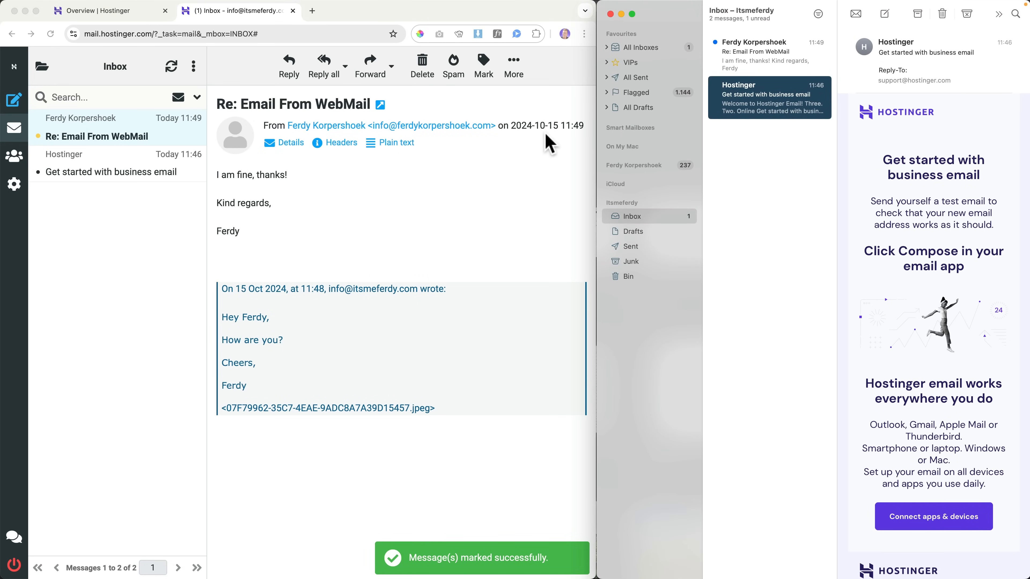
{"action": "left_click", "coordinate": [126, 134]}
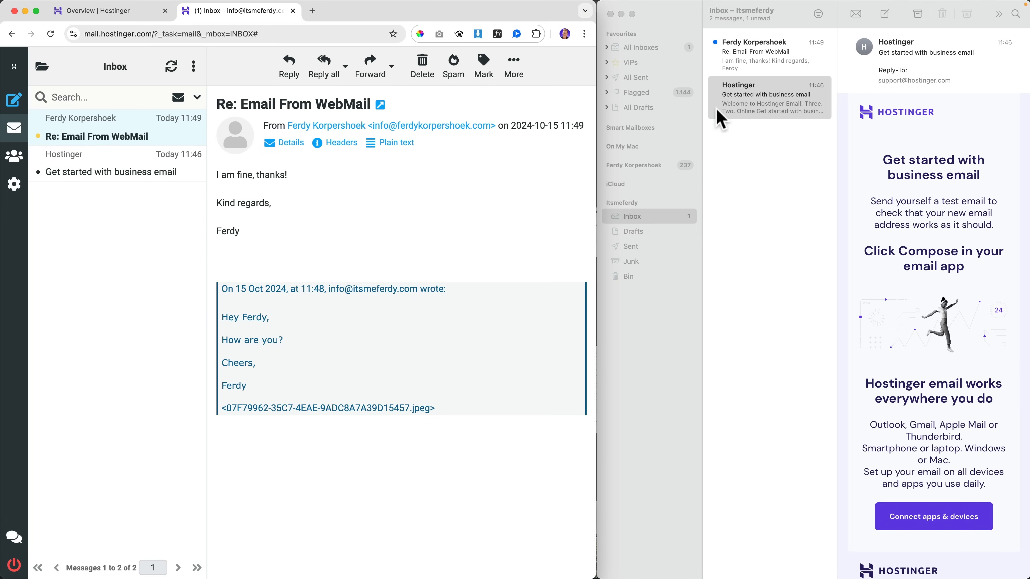
Step: Flag the 'Re: Email From WebMail' reply red in Apple Mail
{"action": "left_click", "coordinate": [759, 61]}
{"action": "left_click", "coordinate": [766, 61]}
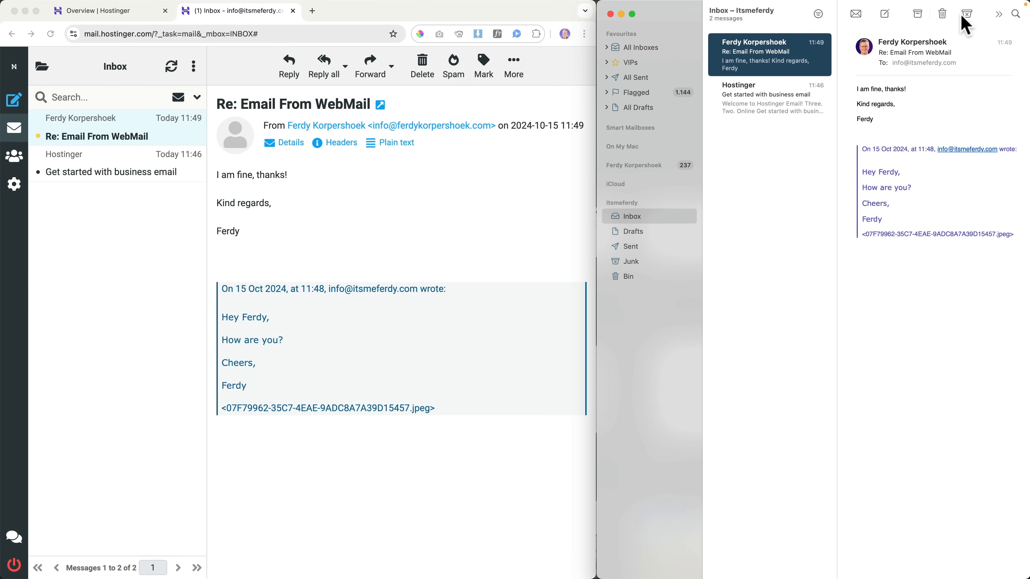
{"action": "left_click", "coordinate": [999, 14]}
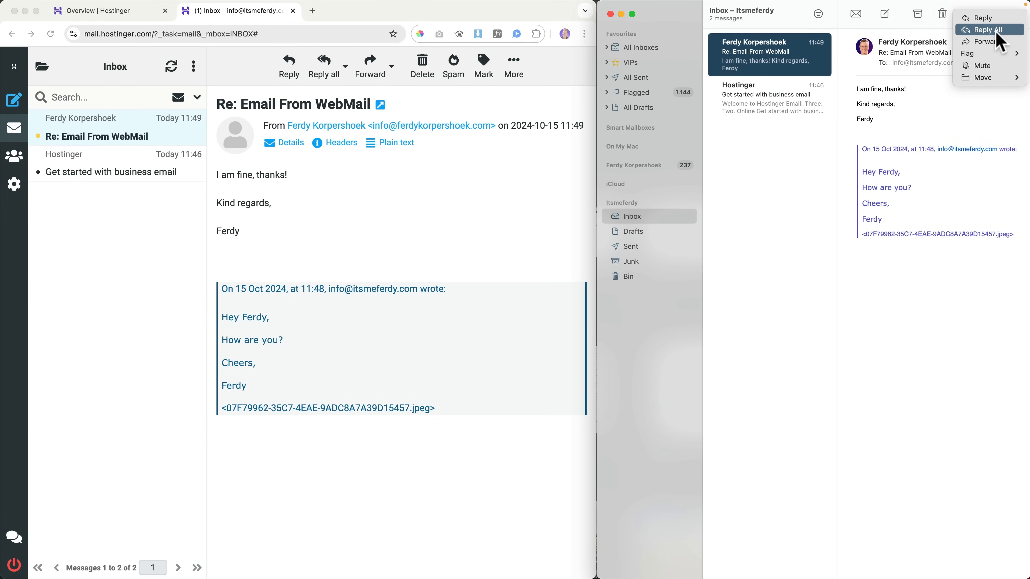
{"action": "mouse_move", "coordinate": [993, 52]}
{"action": "left_click", "coordinate": [927, 65]}
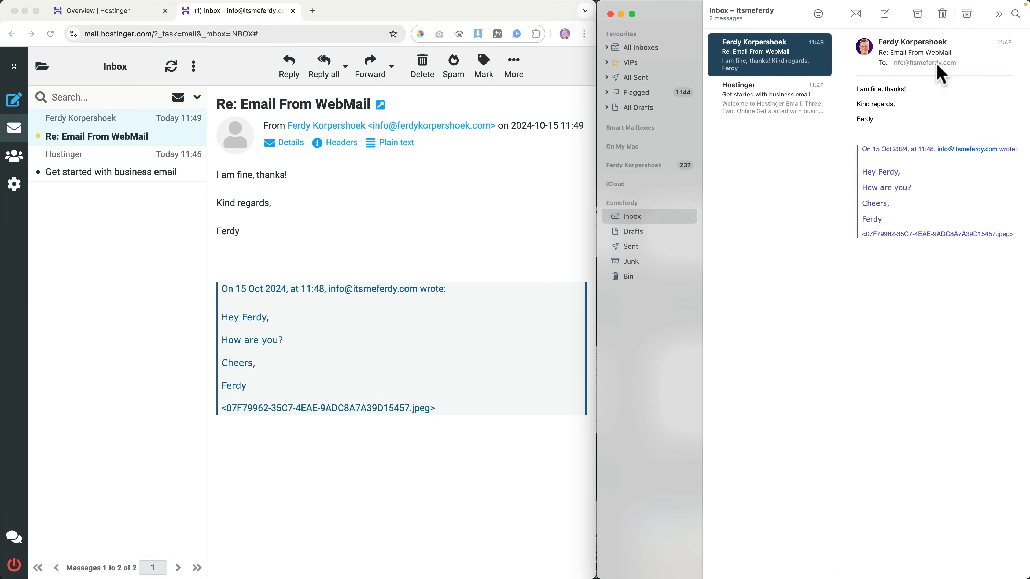
Step: Reload the webmail page and open the reply to confirm the flag synced
{"action": "left_click", "coordinate": [474, 182]}
{"action": "key", "text": "super+r"}
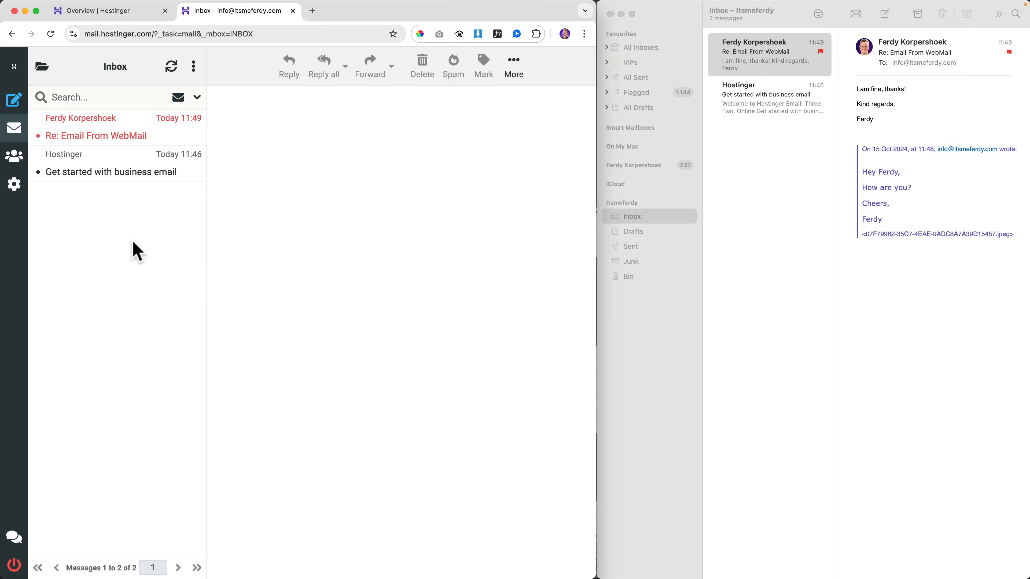
{"action": "left_click", "coordinate": [116, 135]}
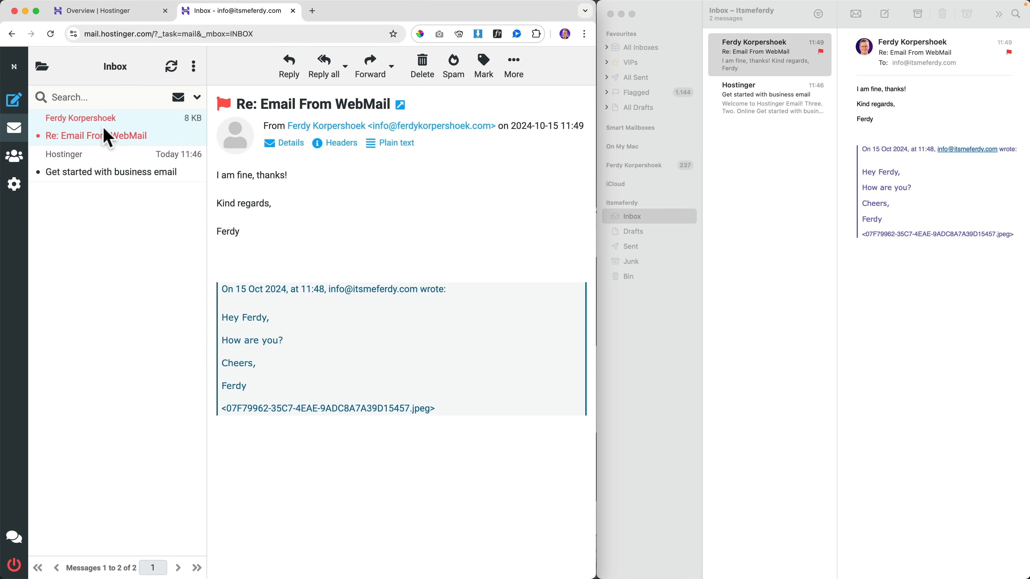
{"action": "right_click", "coordinate": [110, 136]}
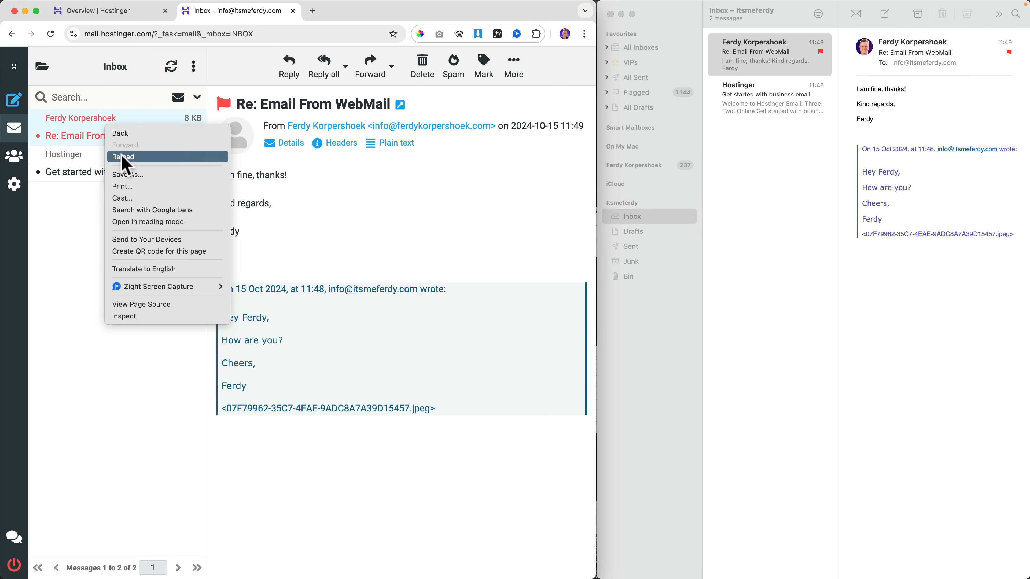
{"action": "left_click", "coordinate": [90, 156]}
Step: Reply 'Thanks!' to the flagged 'Re: Email From WebMail' message in webmail
{"action": "left_click", "coordinate": [281, 76]}
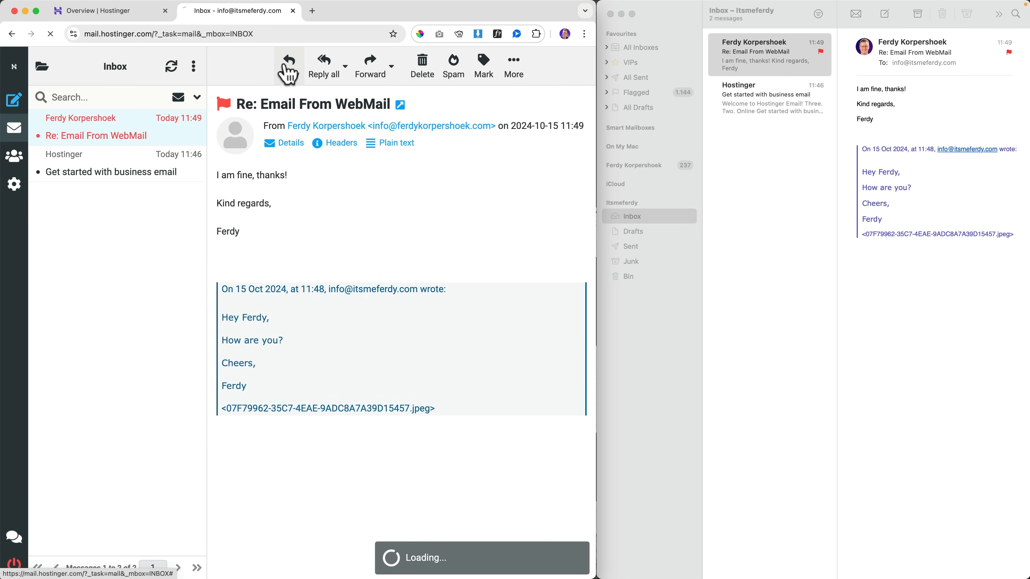
{"action": "type", "text": "Thanks!"}
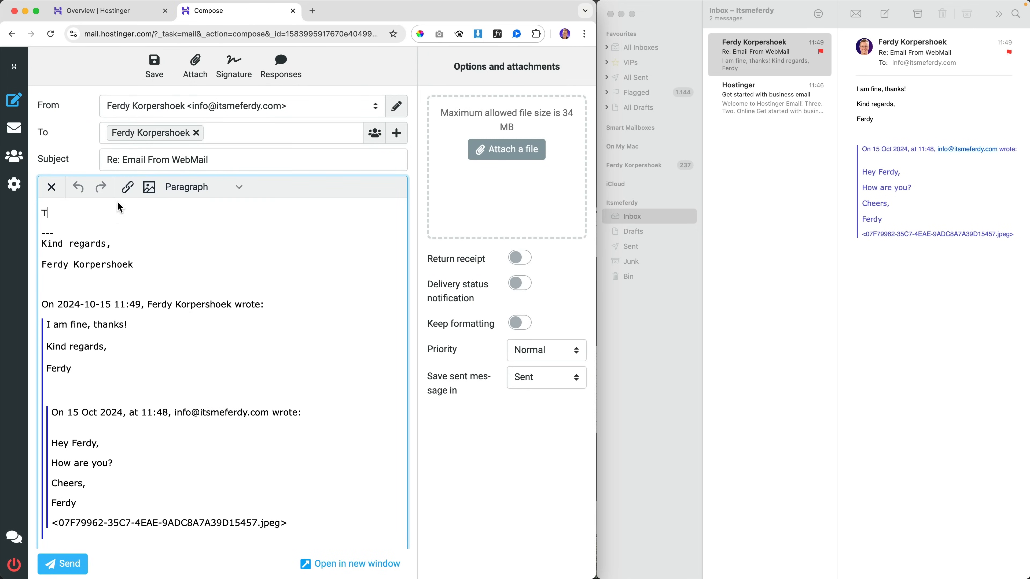
{"action": "left_click", "coordinate": [71, 567]}
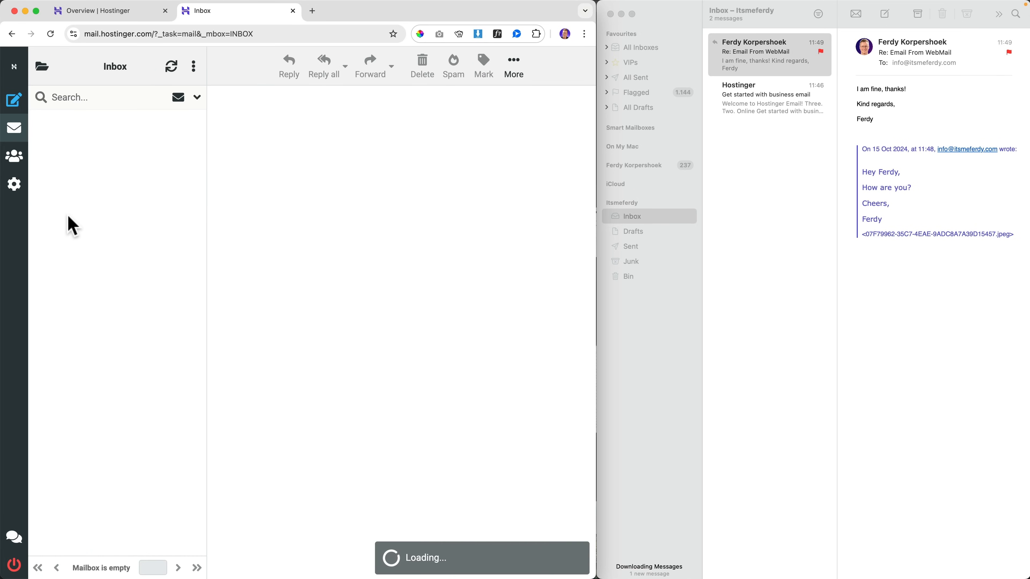
Step: Maximise the browser and open the 'Thanks!' reply in the webmail Sent folder
{"action": "double_click", "coordinate": [348, 16]}
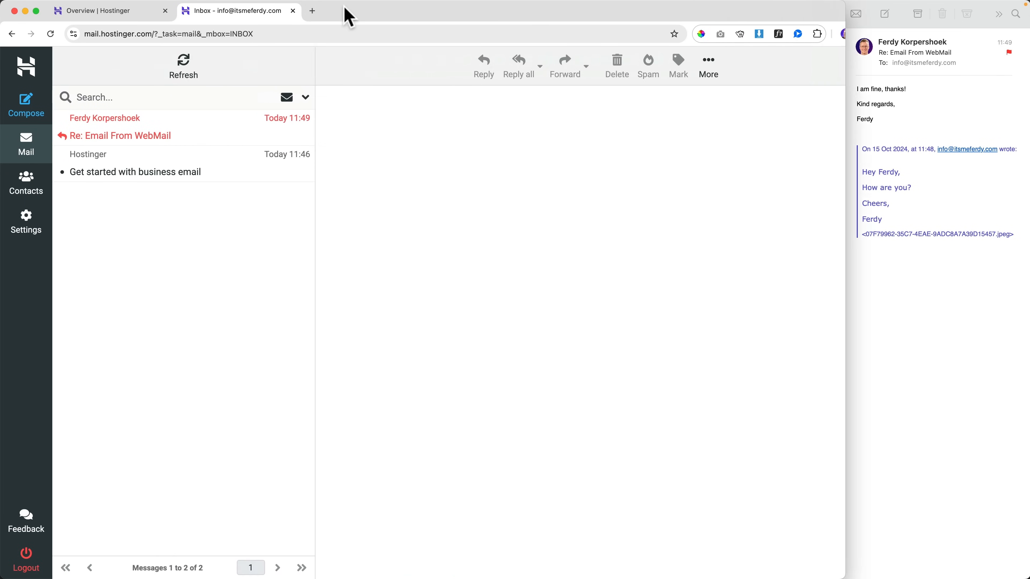
{"action": "left_click", "coordinate": [104, 153]}
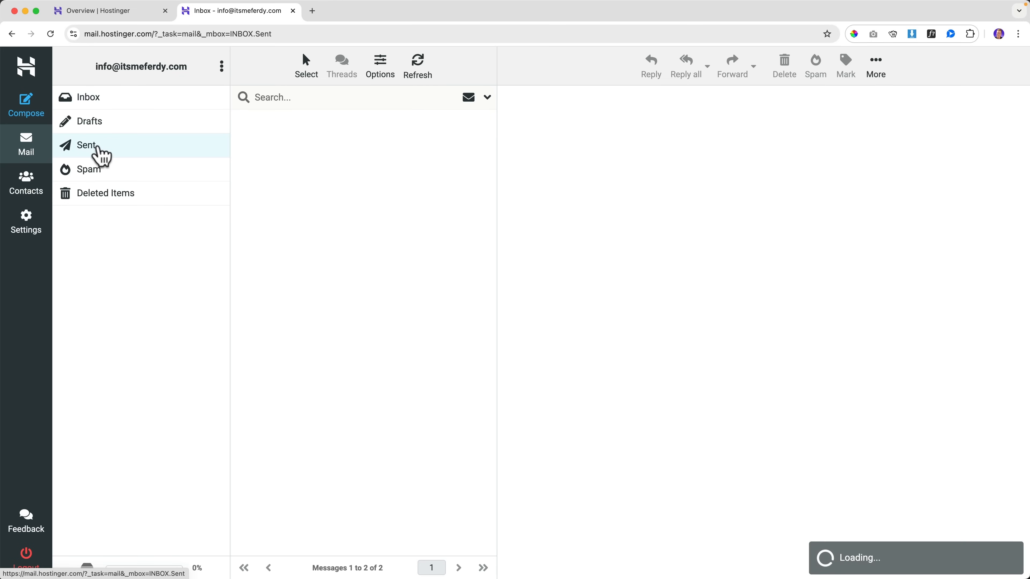
{"action": "left_click", "coordinate": [318, 139]}
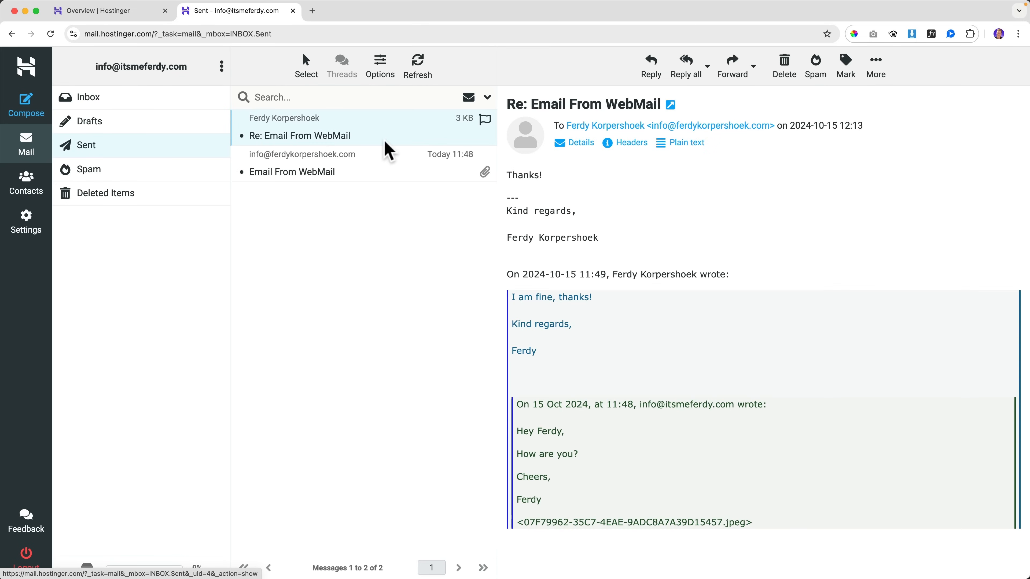
Step: Open the same sent reply in Apple Mail's Sent mailbox
{"action": "double_click", "coordinate": [551, 13]}
{"action": "left_click", "coordinate": [770, 165]}
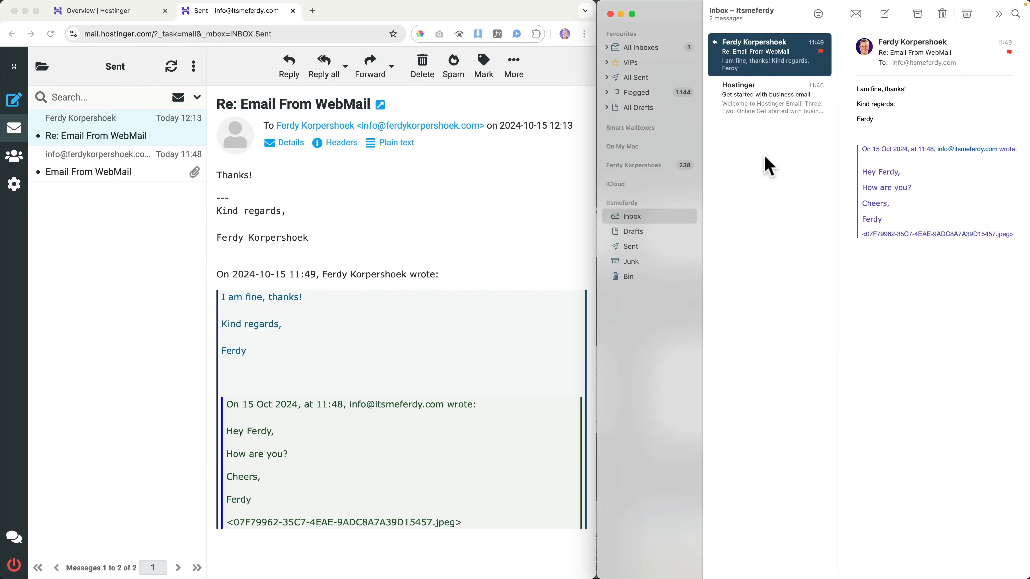
{"action": "left_click", "coordinate": [640, 245]}
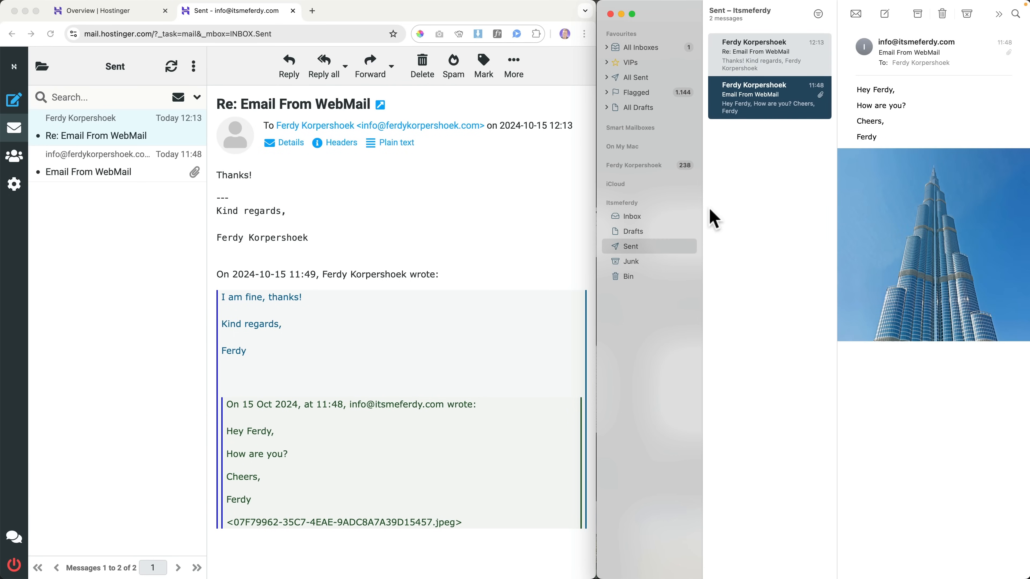
{"action": "left_click", "coordinate": [774, 68]}
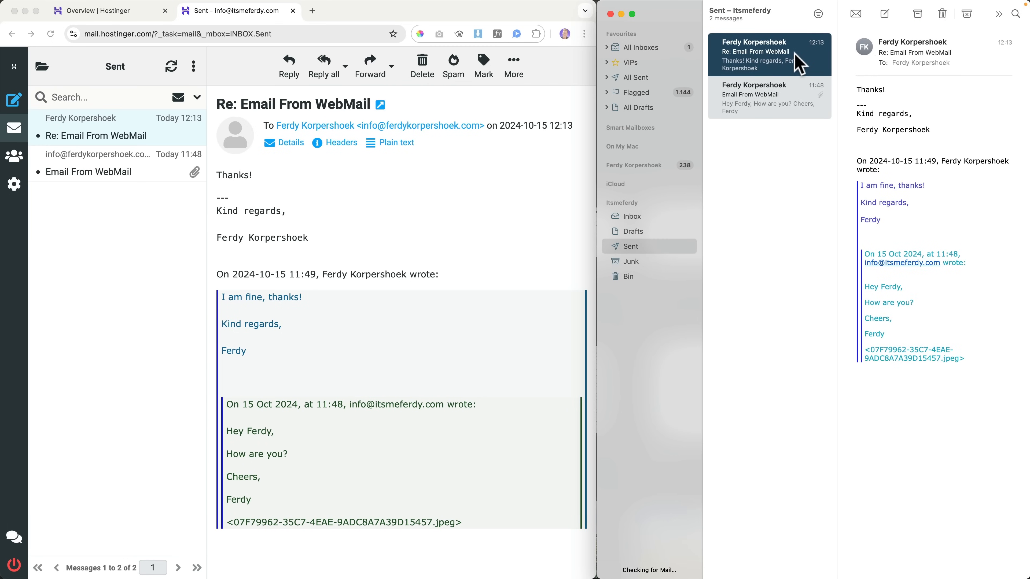
Step: Open the original 'Email From WebMail' message in webmail, then maximise and show the Inbox
{"action": "left_click", "coordinate": [443, 170]}
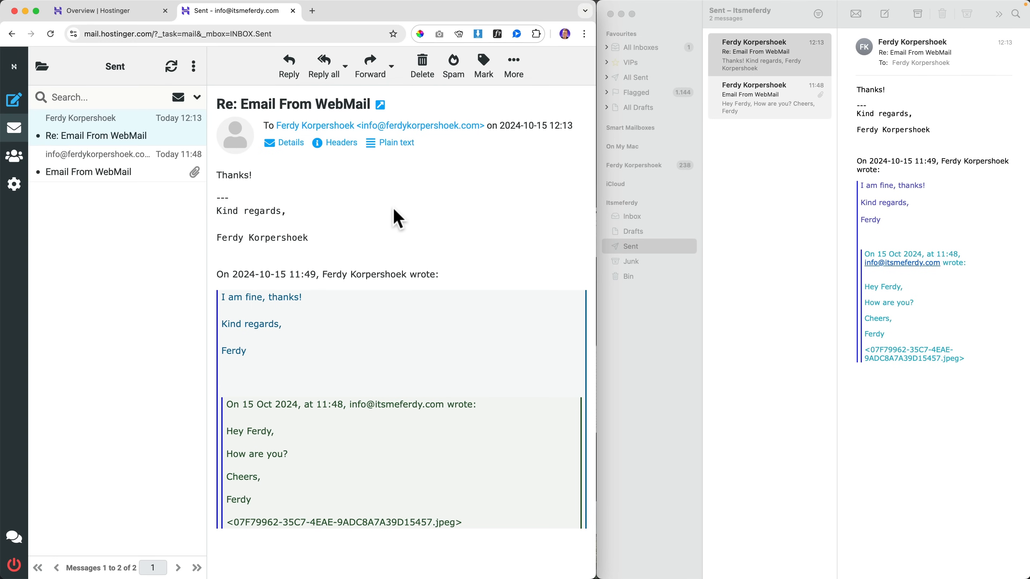
{"action": "left_click", "coordinate": [101, 171]}
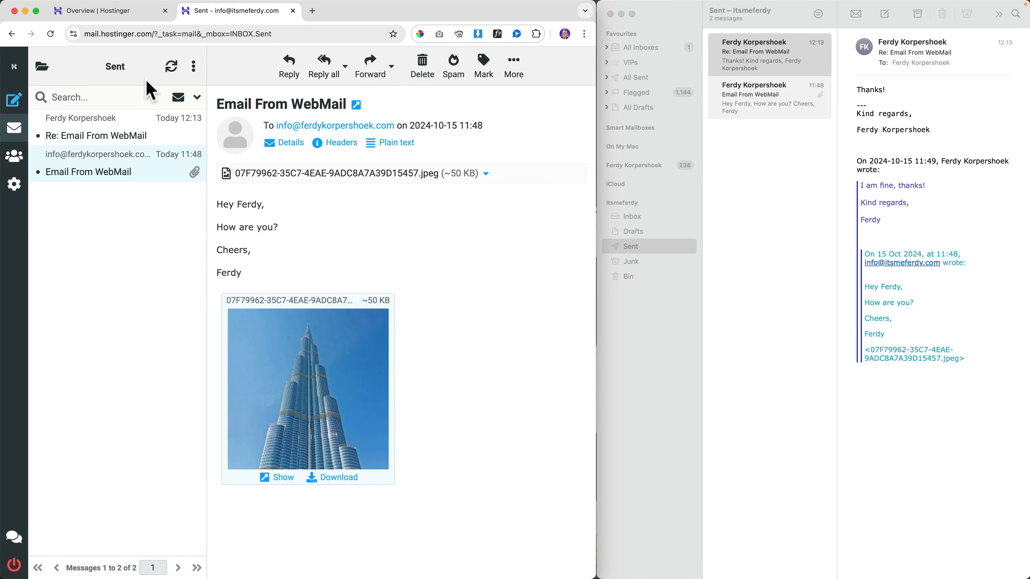
{"action": "double_click", "coordinate": [352, 15]}
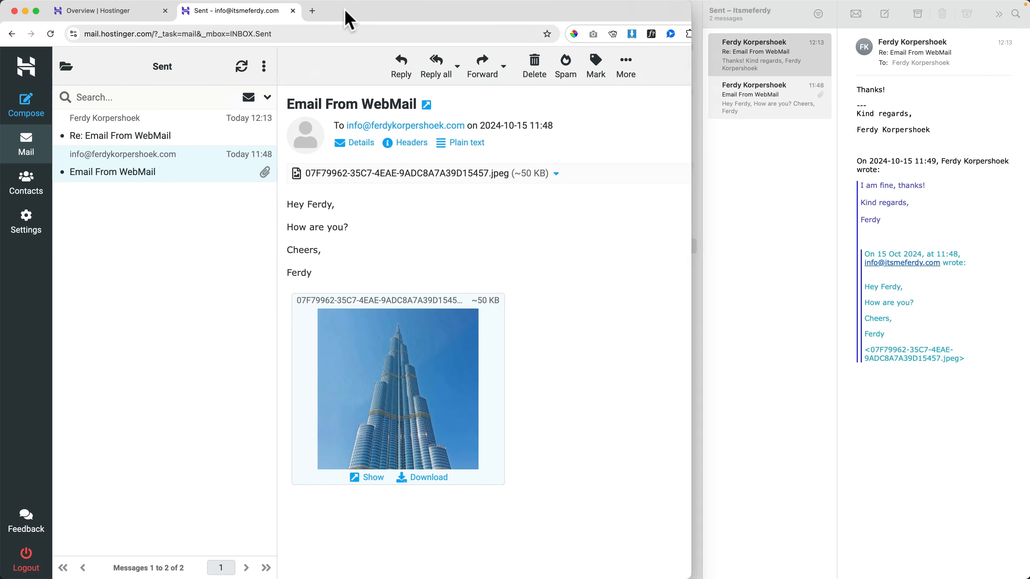
{"action": "left_click", "coordinate": [83, 105]}
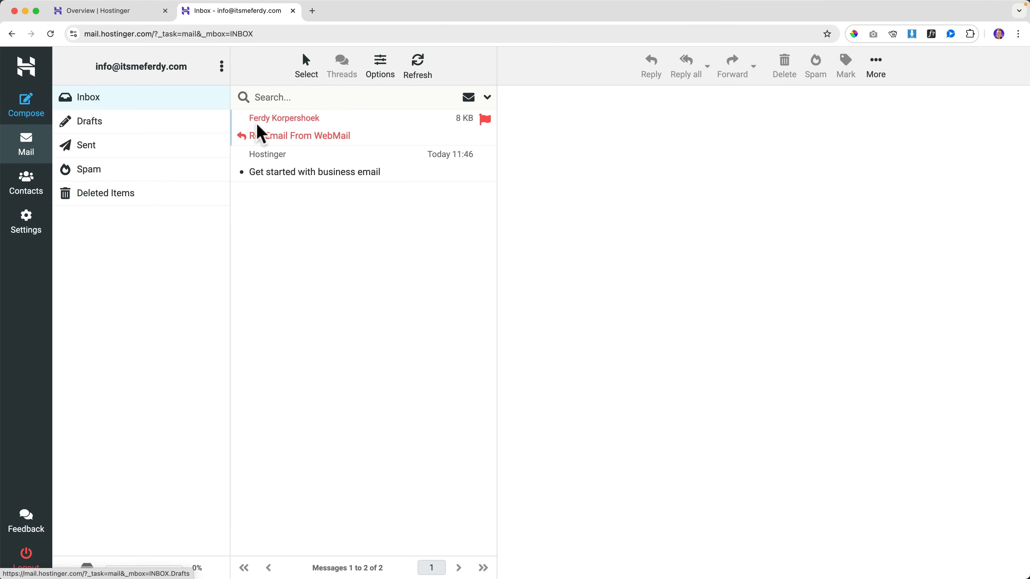
Step: Remove the red flag from the 'Re: Email From WebMail' reply in webmail
{"action": "left_click", "coordinate": [309, 140]}
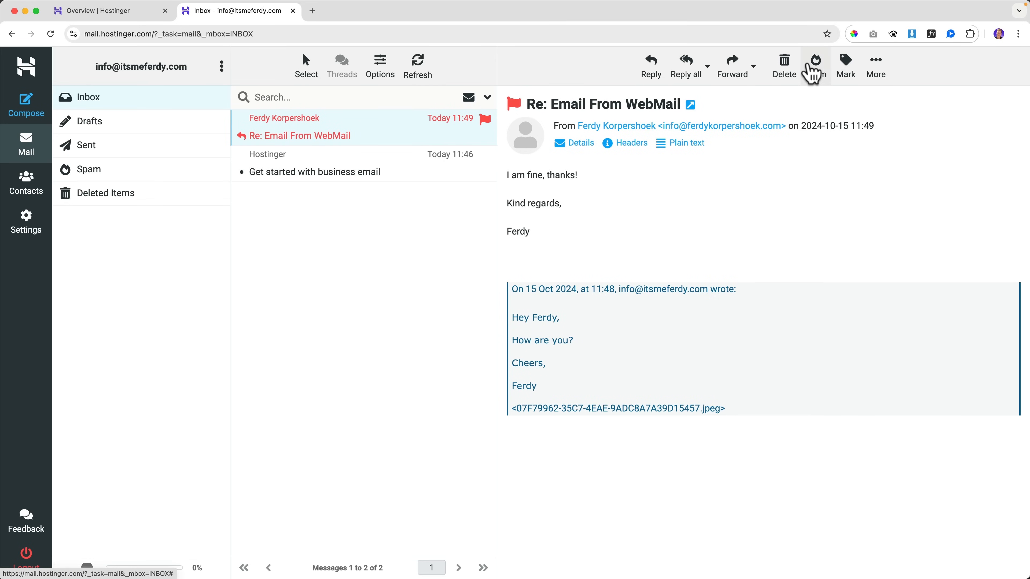
{"action": "left_click", "coordinate": [846, 70]}
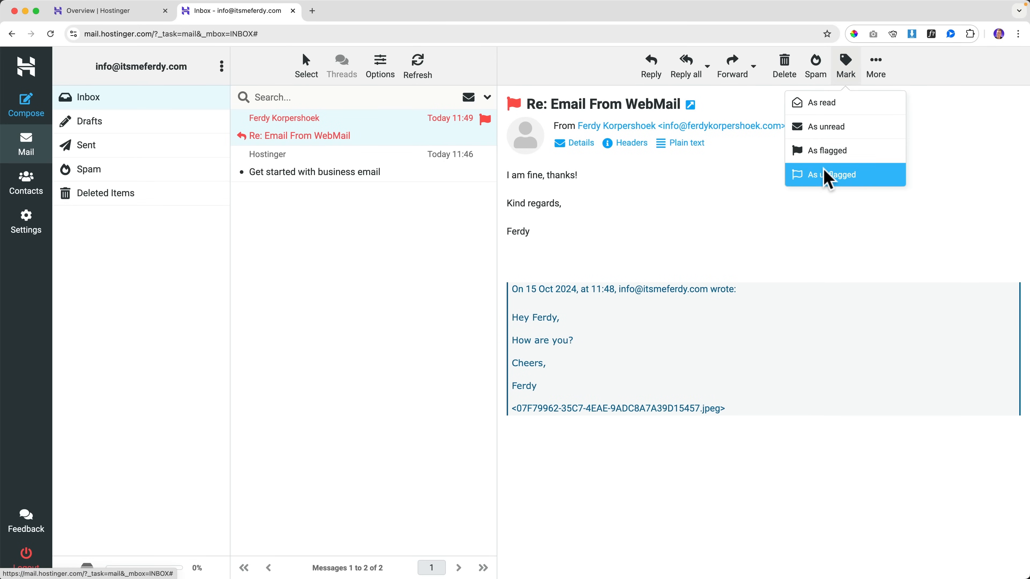
{"action": "left_click", "coordinate": [830, 176]}
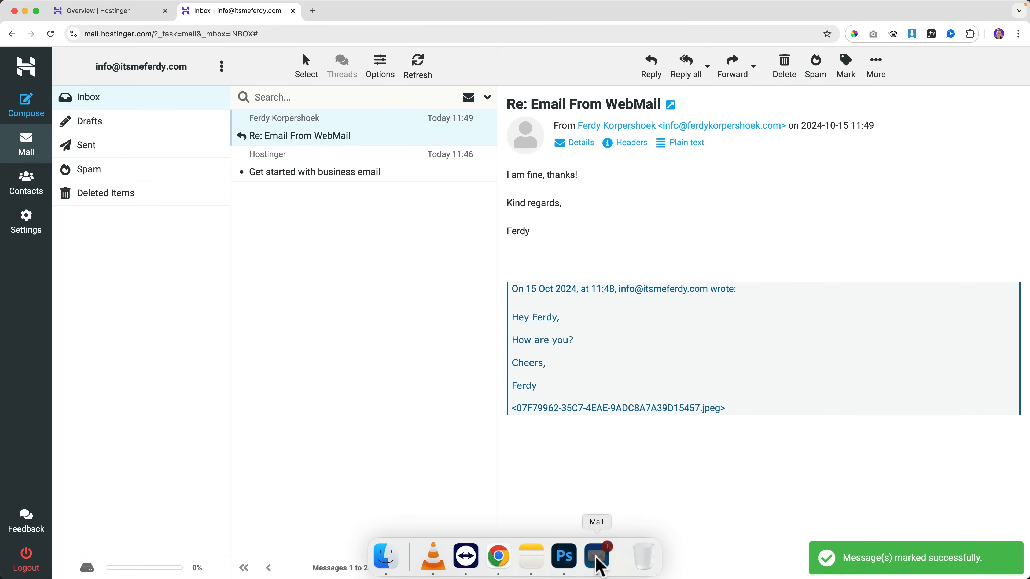
Step: Flag the 'Get started with business email' message in Apple Mail and check webmail
{"action": "left_click", "coordinate": [597, 562]}
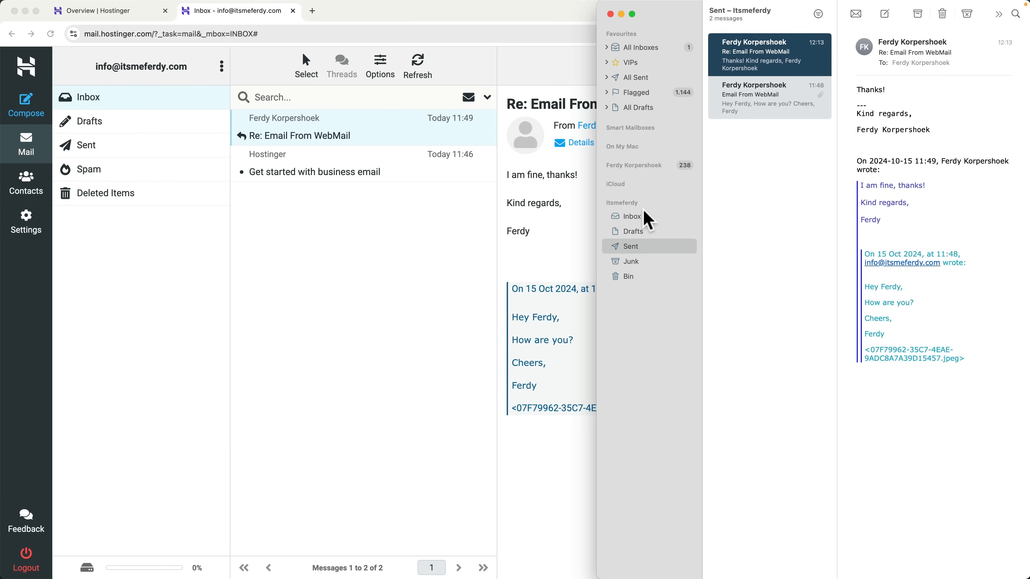
{"action": "left_click", "coordinate": [644, 217]}
{"action": "left_click", "coordinate": [773, 106]}
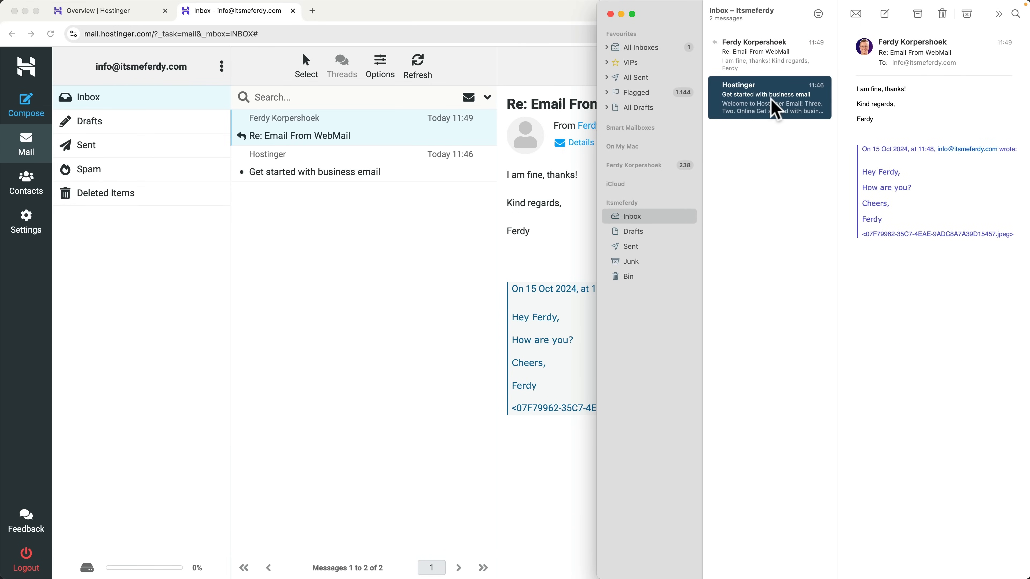
{"action": "left_click", "coordinate": [764, 67]}
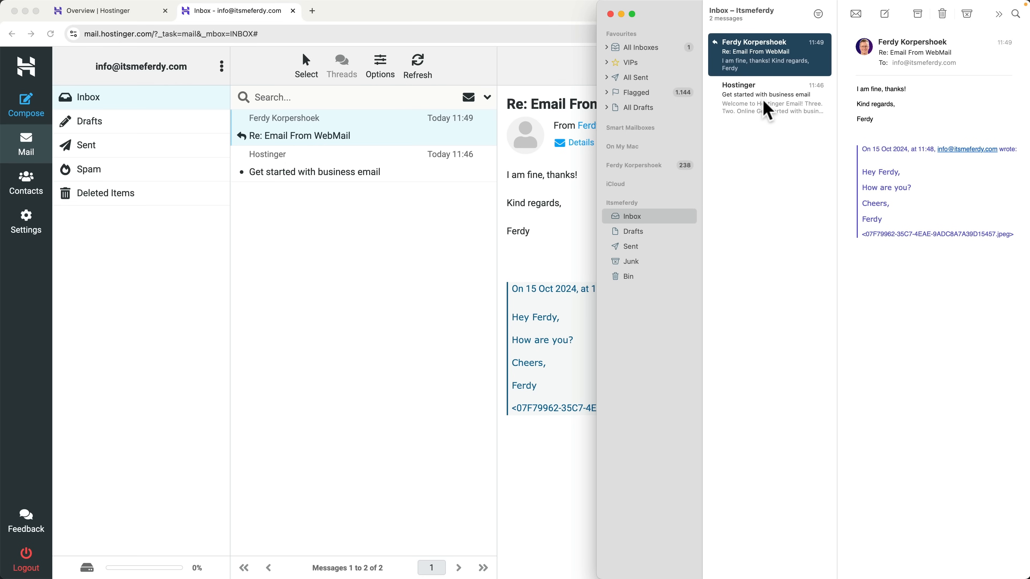
{"action": "left_click", "coordinate": [758, 109]}
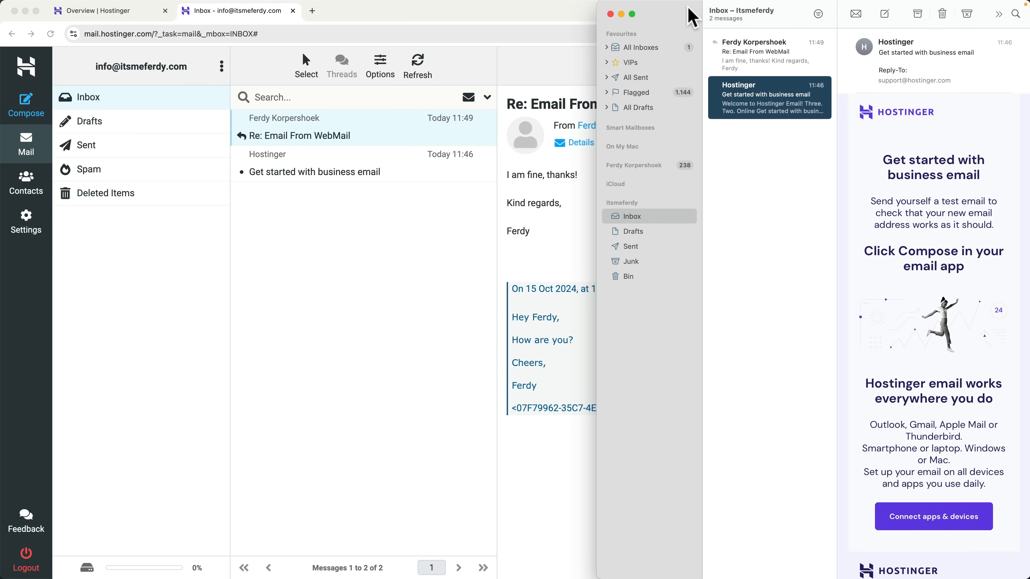
{"action": "double_click", "coordinate": [690, 16]}
{"action": "left_click", "coordinate": [765, 14]}
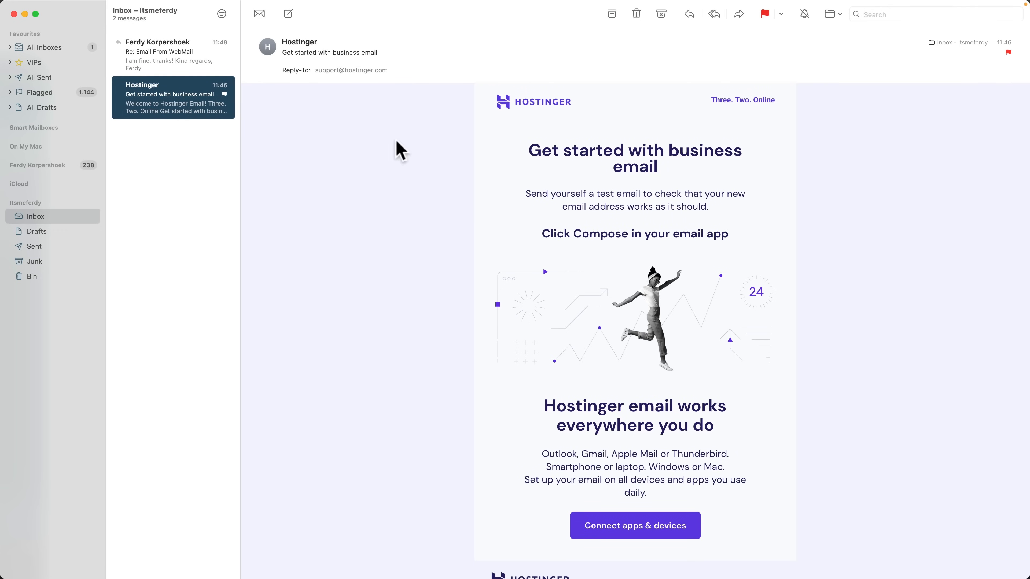
{"action": "mouse_move", "coordinate": [607, 564]}
{"action": "left_click", "coordinate": [498, 557]}
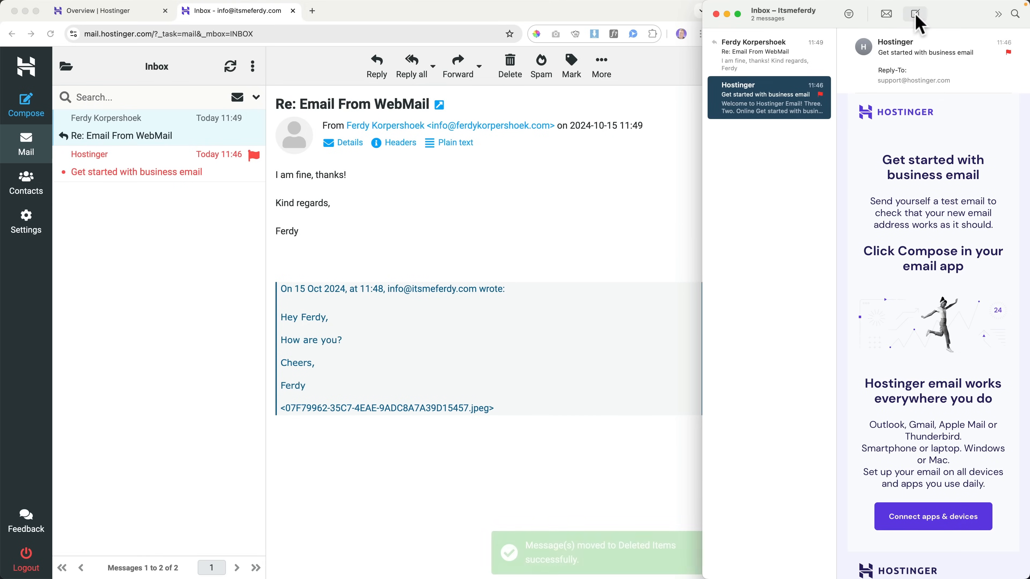
Step: Send 'Hey there' with body 'Hey there!' from the Hostinger mailbox to its own address
{"action": "left_click", "coordinate": [914, 17]}
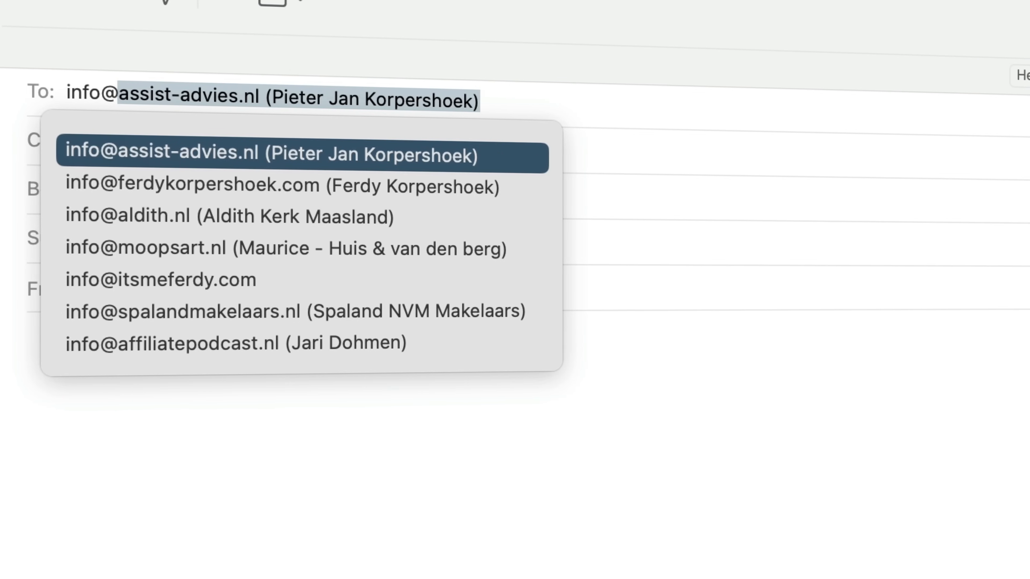
{"action": "key", "text": "Tab"}
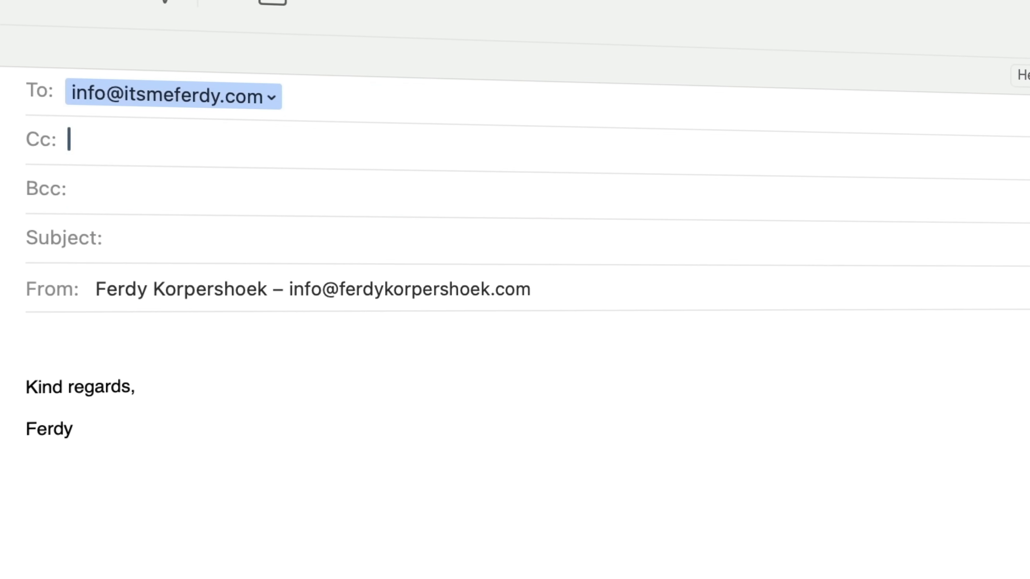
{"action": "key", "text": "Tab"}
{"action": "key", "text": "Tab"}
{"action": "type", "text": "Hey there"}
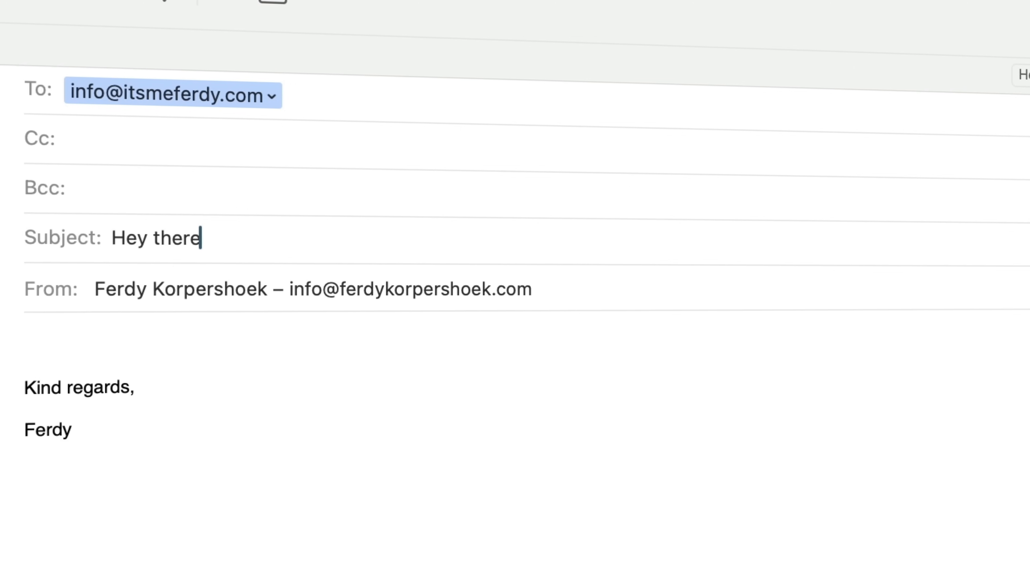
{"action": "key", "text": "Tab"}
{"action": "left_click", "coordinate": [375, 302]}
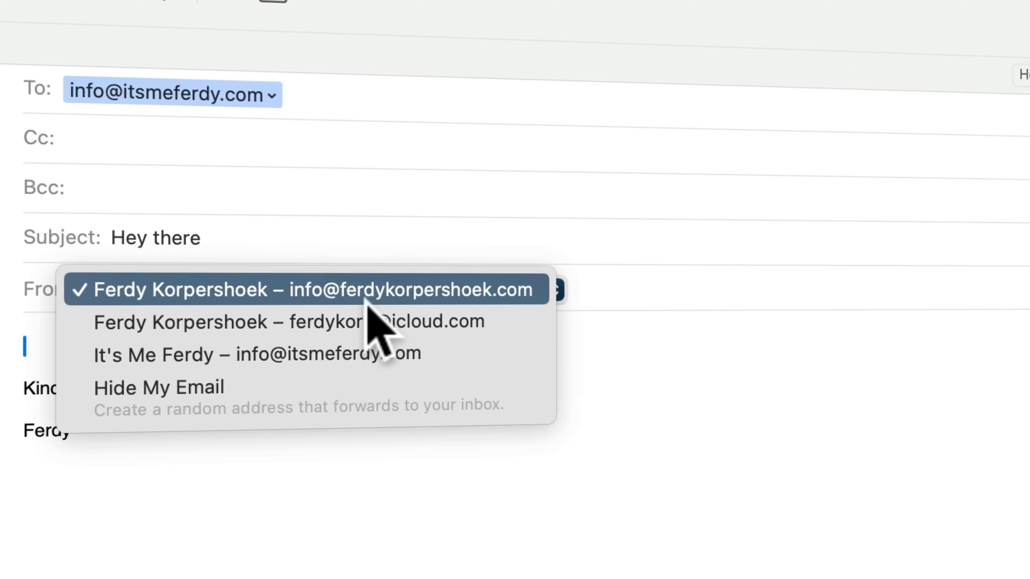
{"action": "left_click", "coordinate": [239, 353]}
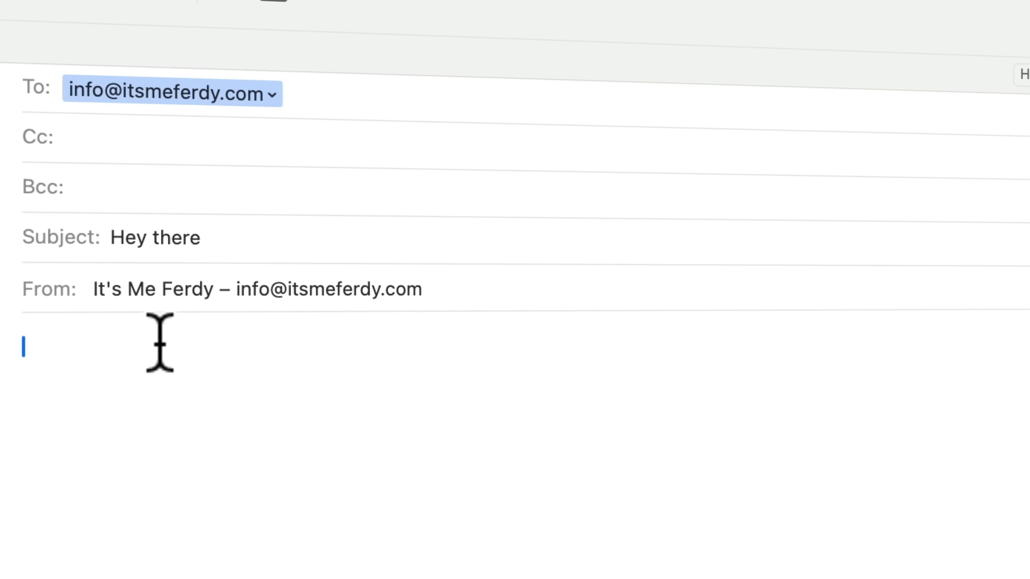
{"action": "type", "text": "Hey there!"}
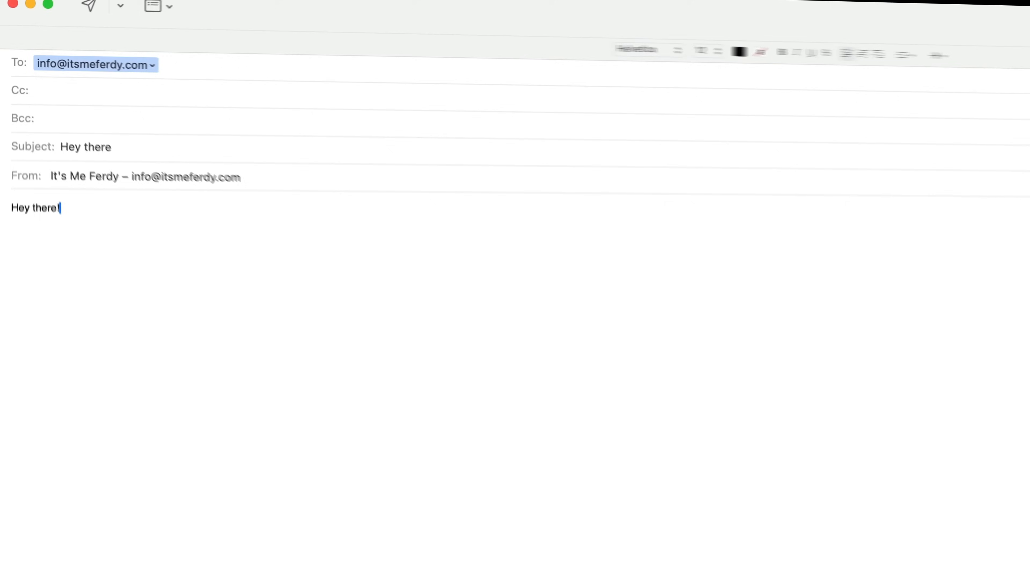
{"action": "left_click", "coordinate": [61, 15]}
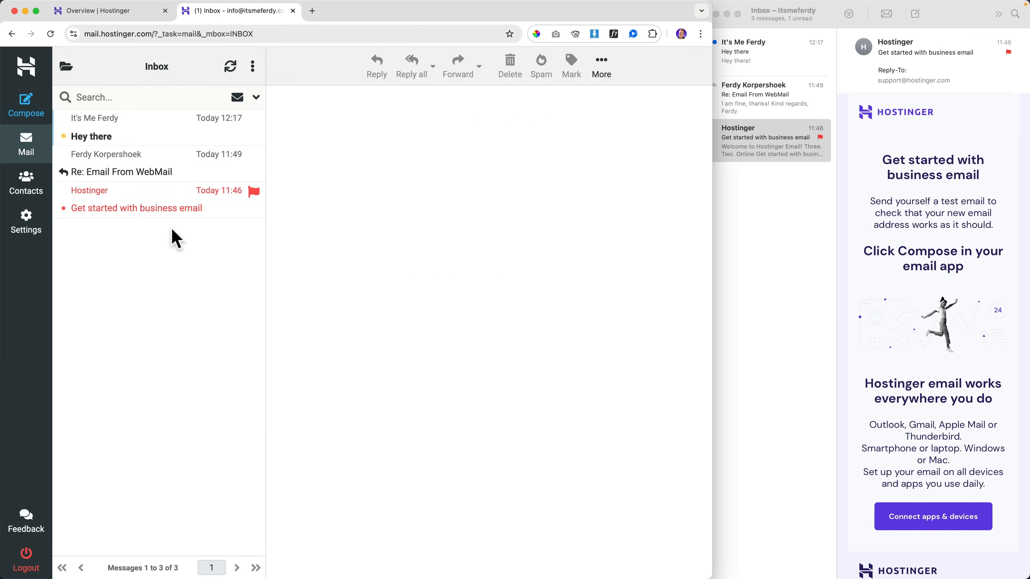
Step: Reply 'Hey!' to 'Hey there' from webmail and open the 'Re: Hey there' reply in Mail
{"action": "left_click", "coordinate": [769, 65]}
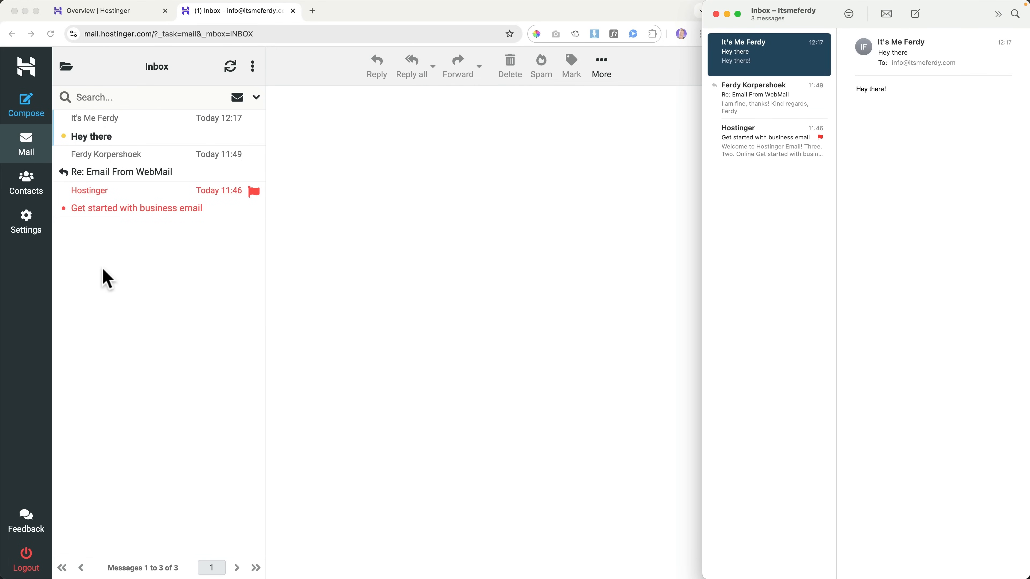
{"action": "left_click", "coordinate": [107, 279]}
{"action": "left_click", "coordinate": [127, 131]}
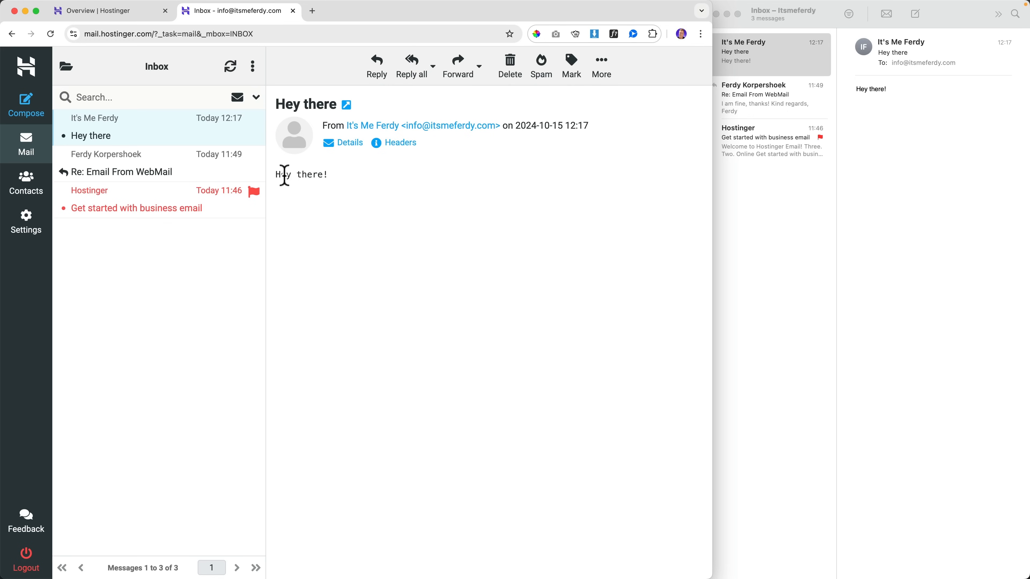
{"action": "left_click", "coordinate": [919, 205]}
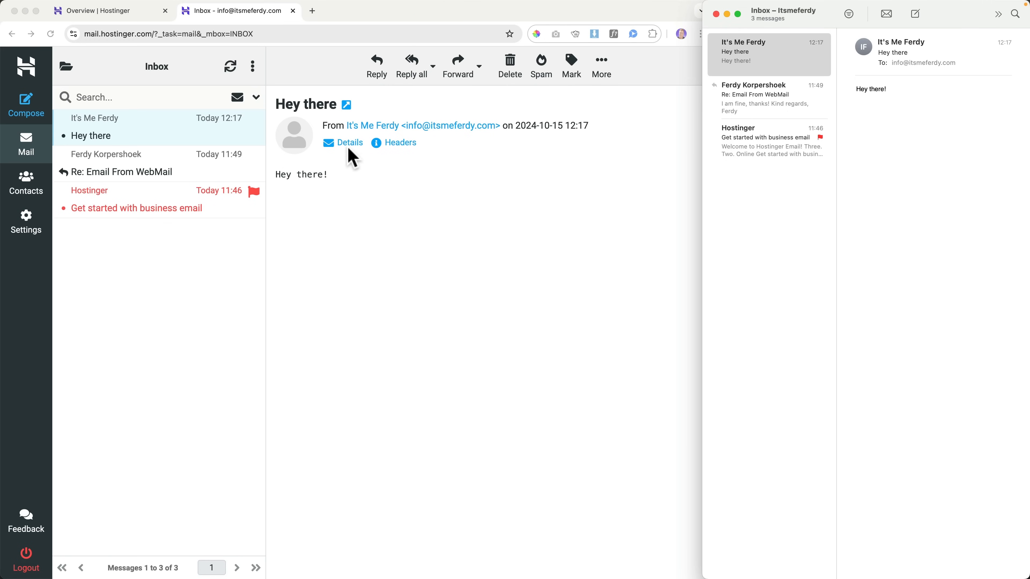
{"action": "left_click", "coordinate": [375, 65]}
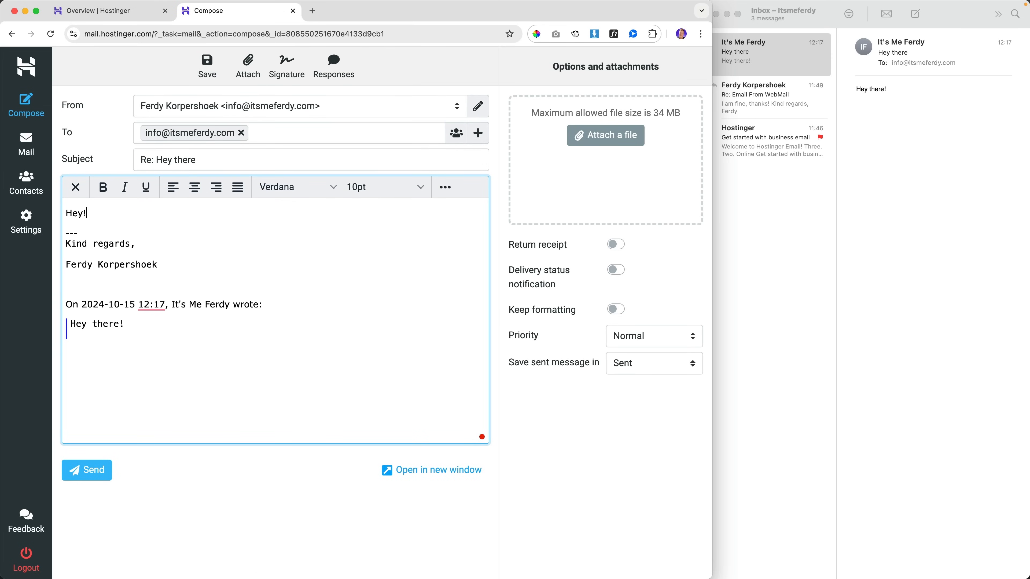
{"action": "left_click", "coordinate": [91, 474]}
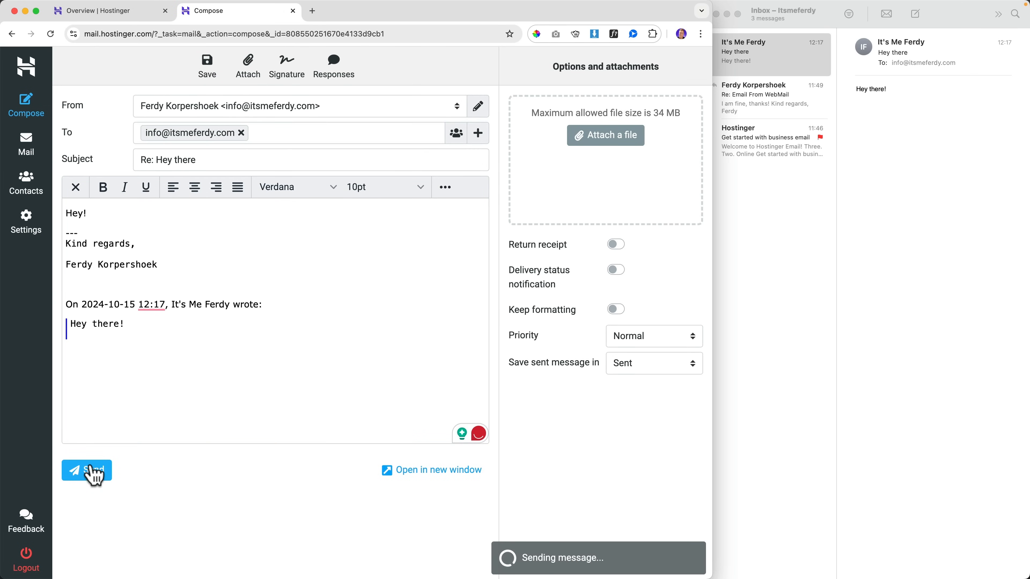
{"action": "left_click", "coordinate": [852, 231]}
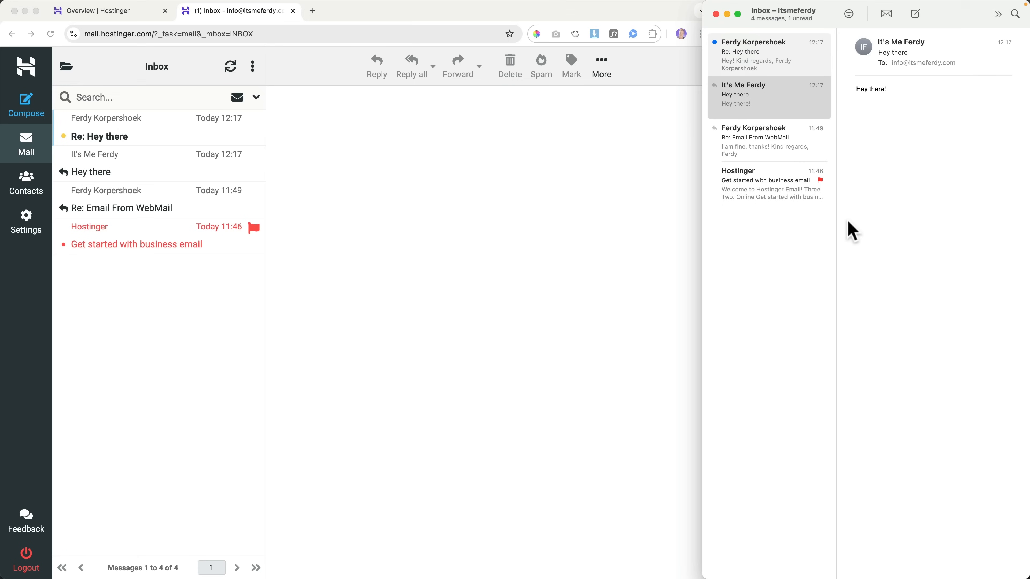
{"action": "left_click", "coordinate": [761, 74]}
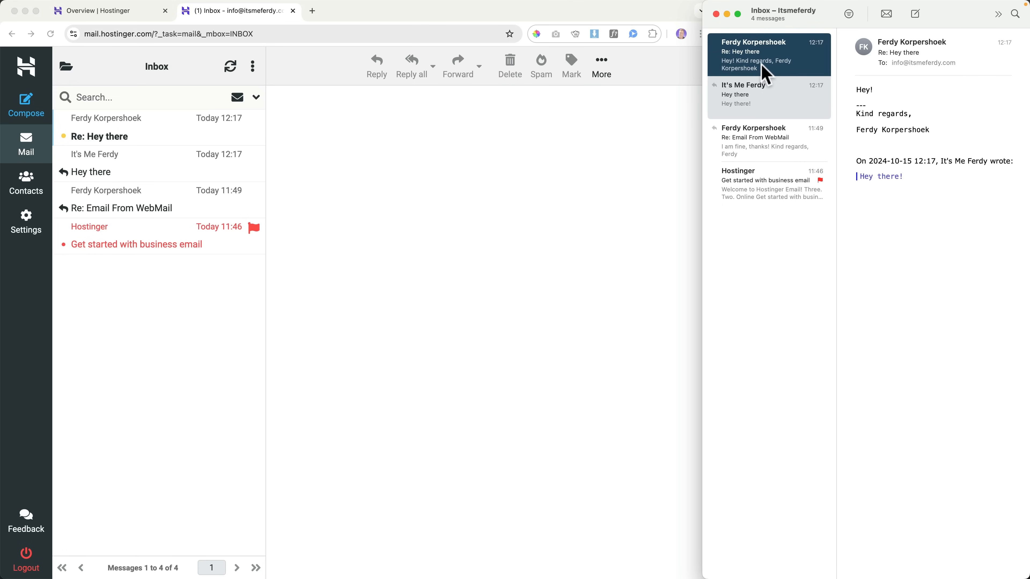
Step: Maximise Apple Mail and show All Inboxes to read the 'Re: Hey there' reply
{"action": "double_click", "coordinate": [835, 7]}
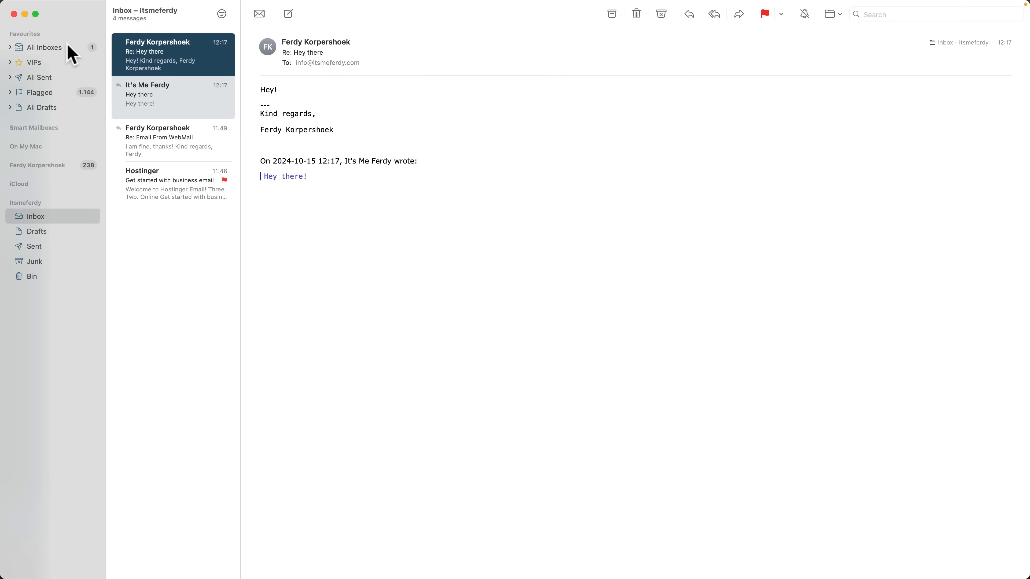
{"action": "left_click", "coordinate": [72, 54]}
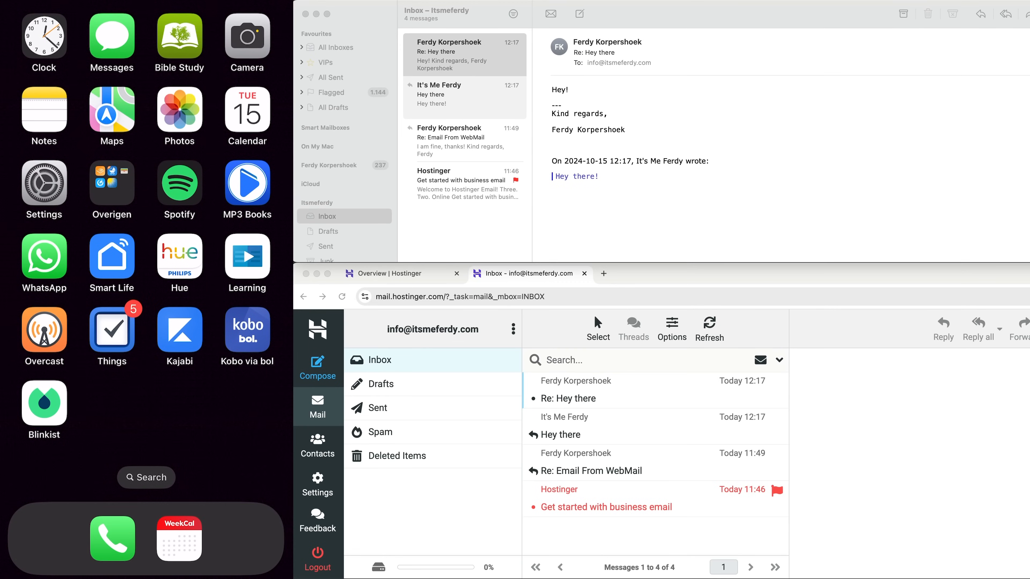
Step: Go to Settings > Mail > Accounts > Add Account > Other > Add Mail Account
{"action": "left_click", "coordinate": [44, 182]}
{"action": "scroll", "coordinate": [146, 284], "scroll_direction": "down", "scroll_amount": 10}
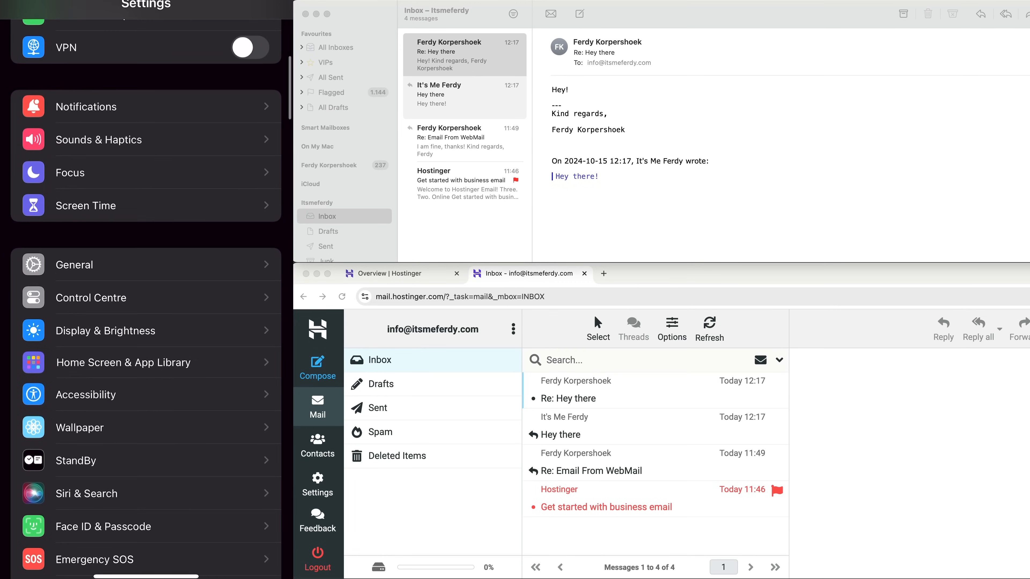
{"action": "scroll", "coordinate": [146, 284], "scroll_direction": "down", "scroll_amount": 10}
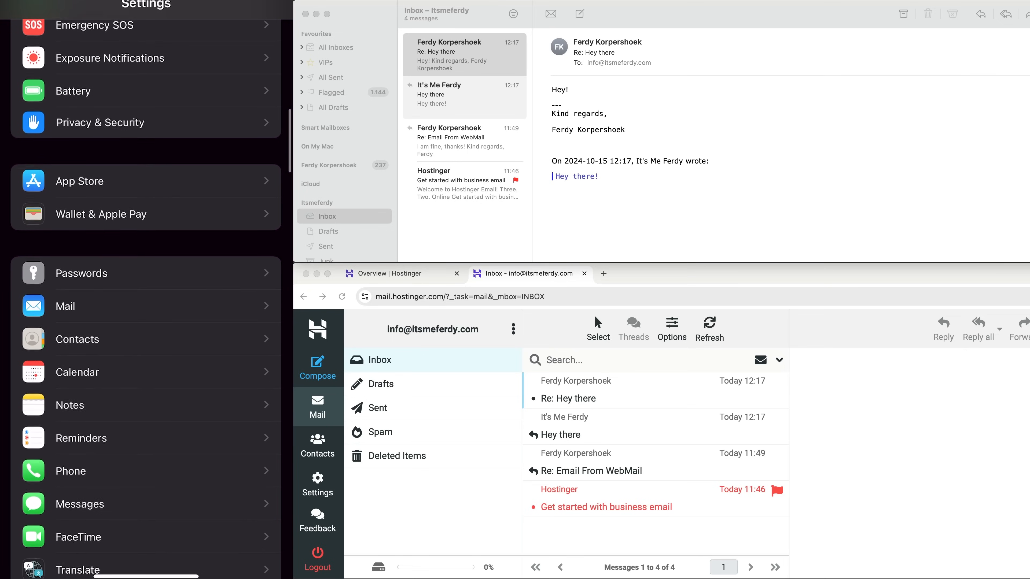
{"action": "left_click", "coordinate": [121, 306]}
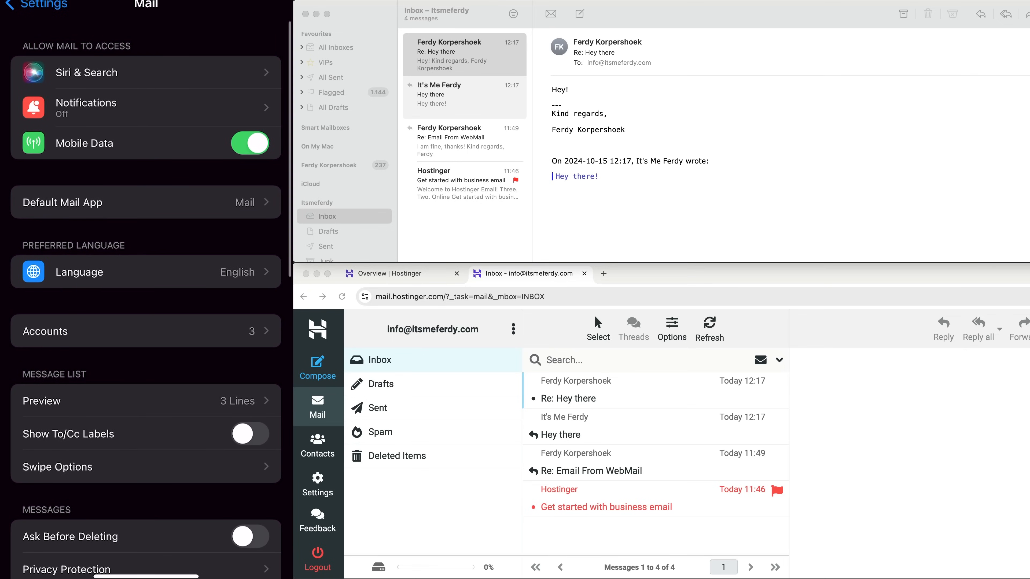
{"action": "left_click", "coordinate": [146, 331]}
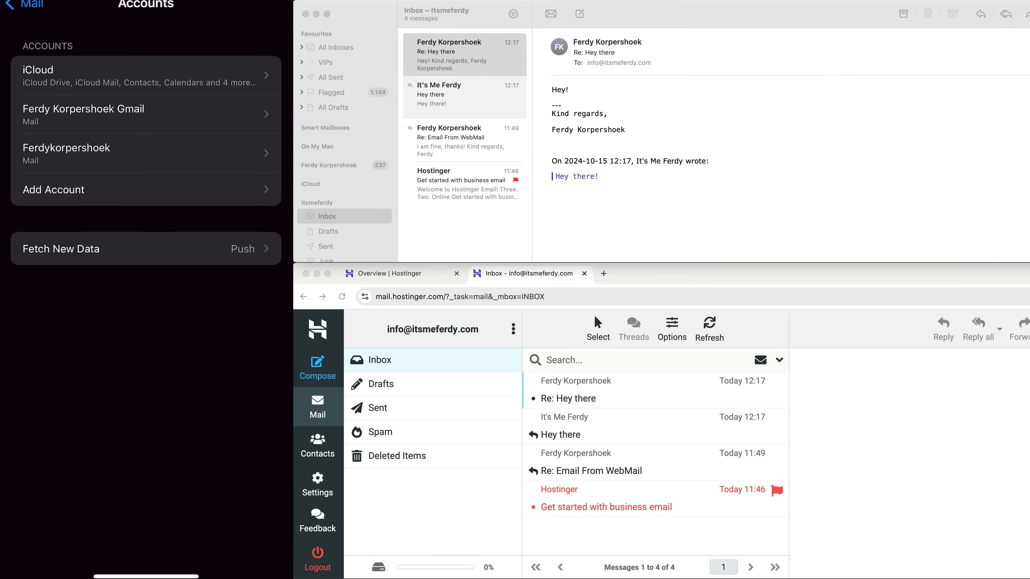
{"action": "left_click", "coordinate": [146, 190]}
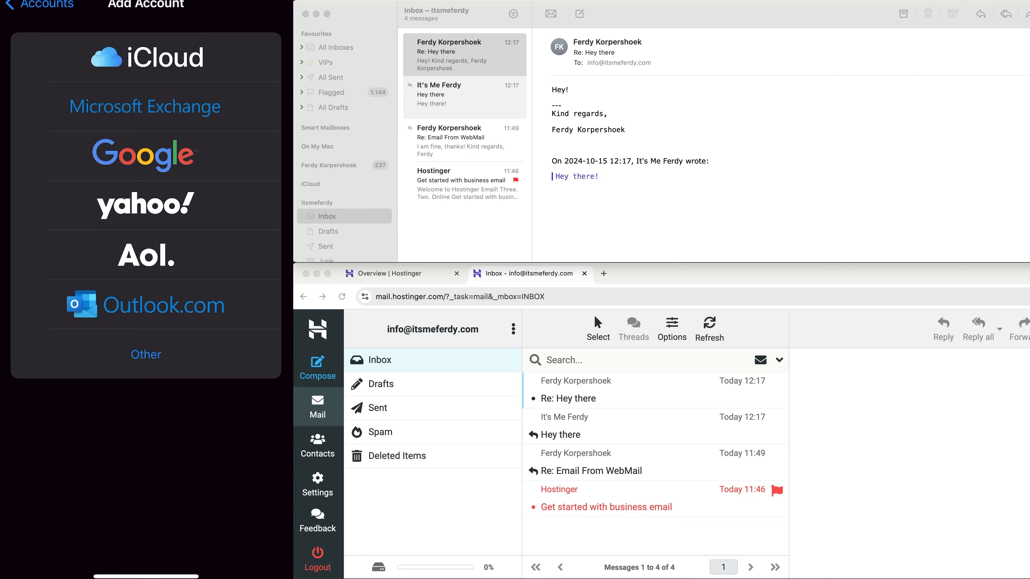
{"action": "left_click", "coordinate": [146, 354]}
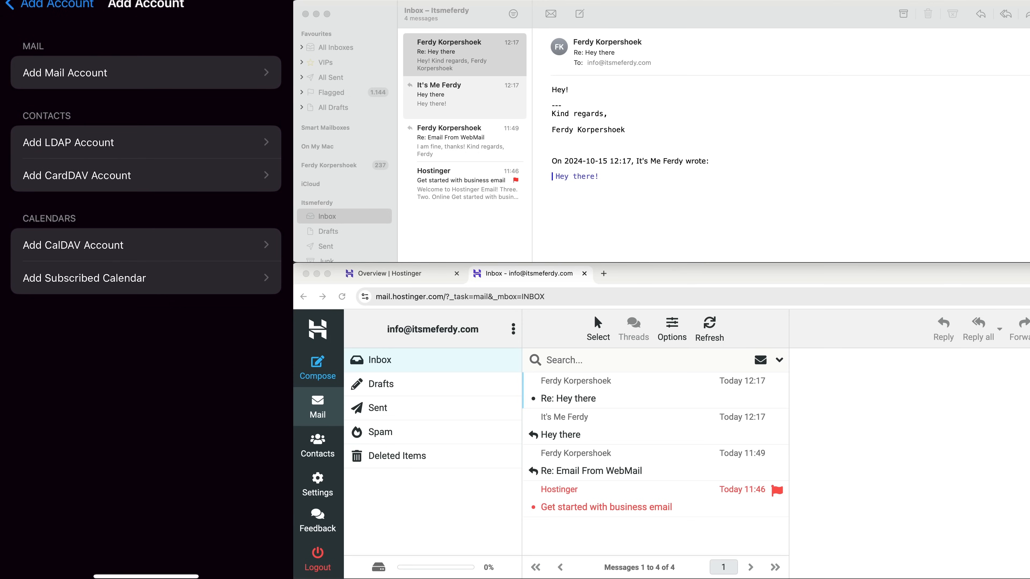
{"action": "left_click", "coordinate": [146, 72]}
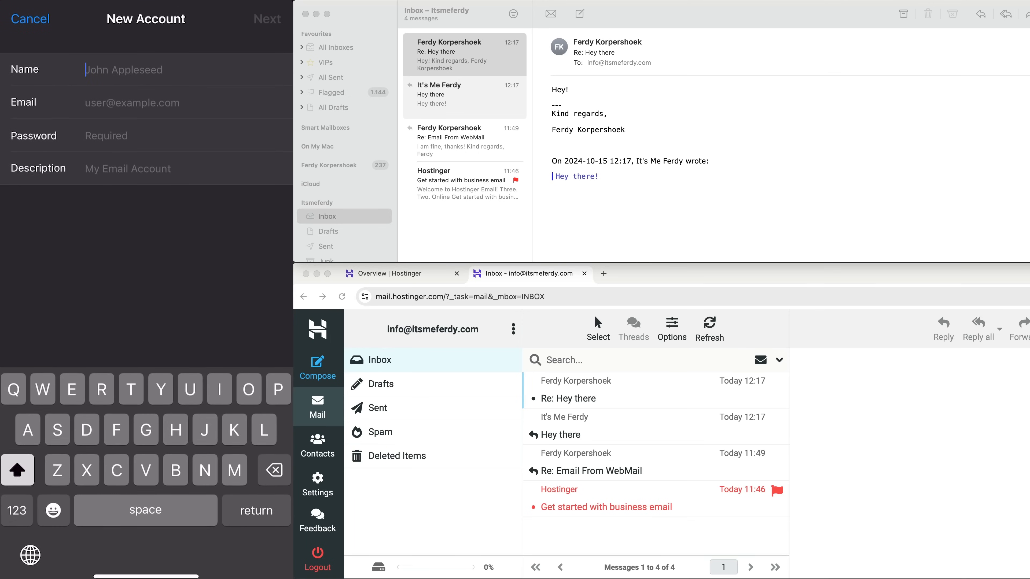
Step: Enter the display name, mailbox address and password, copy the name into Description, and continue
{"action": "type", "text": "It'"}
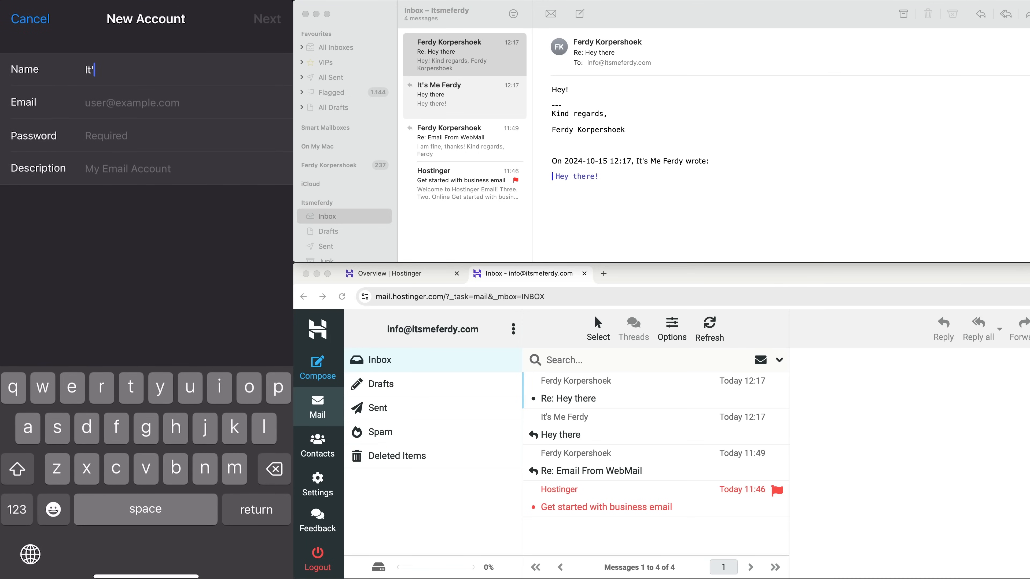
{"action": "type", "text": "s Me Ferdy"}
{"action": "key", "text": "Return"}
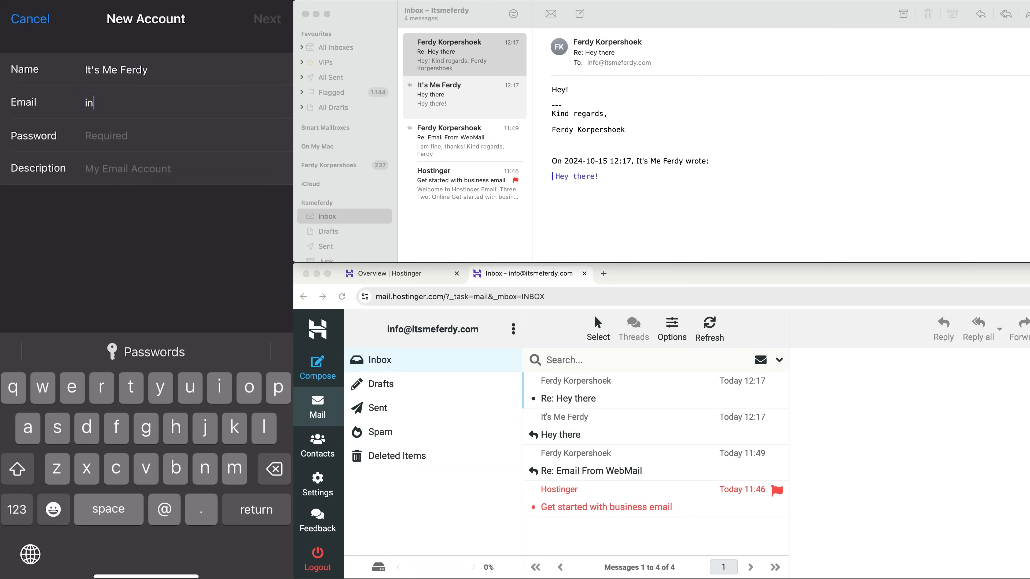
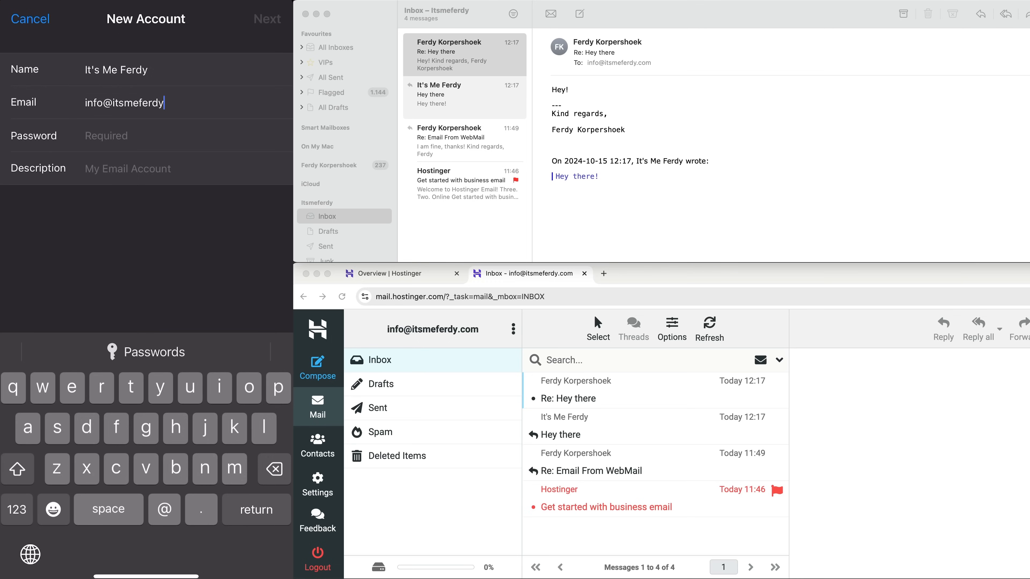
{"action": "left_click", "coordinate": [106, 136]}
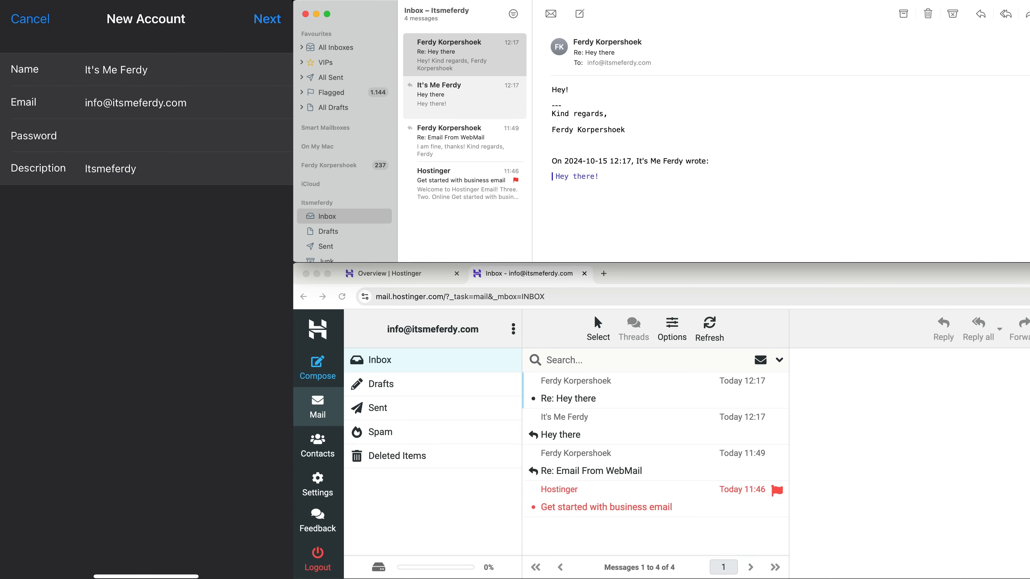
{"action": "left_click", "coordinate": [136, 169]}
{"action": "double_click", "coordinate": [140, 70]}
{"action": "left_click_drag", "start_coordinate": [121, 60], "coordinate": [86, 60]}
{"action": "left_click", "coordinate": [101, 48]}
{"action": "left_click", "coordinate": [136, 168]}
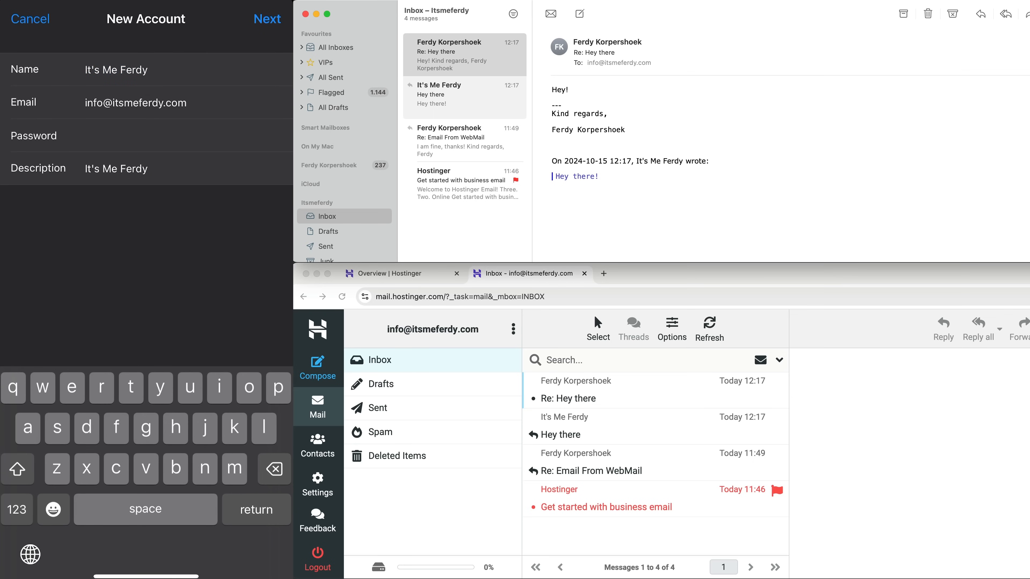
{"action": "left_click", "coordinate": [267, 19]}
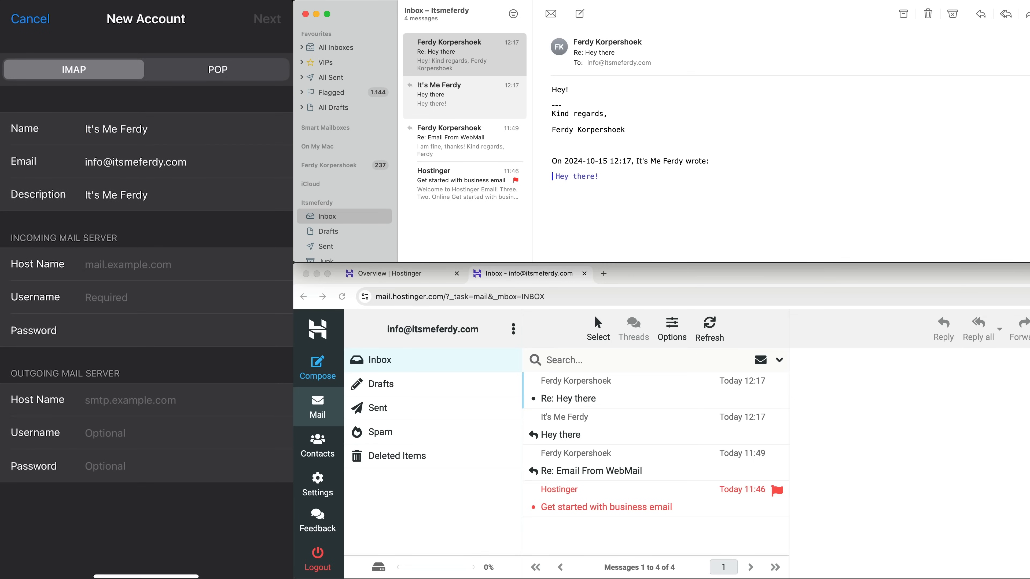
Step: Set the incoming host to imap.hostinger.com, confirming it in hPanel's Connect Apps & Devices
{"action": "left_click", "coordinate": [128, 265]}
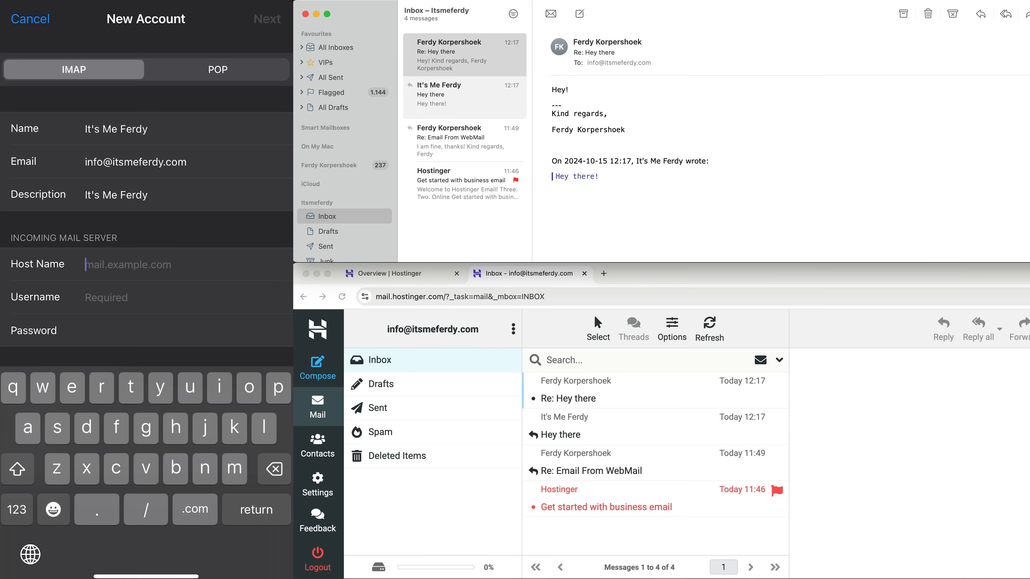
{"action": "type", "text": "imap.hosti"}
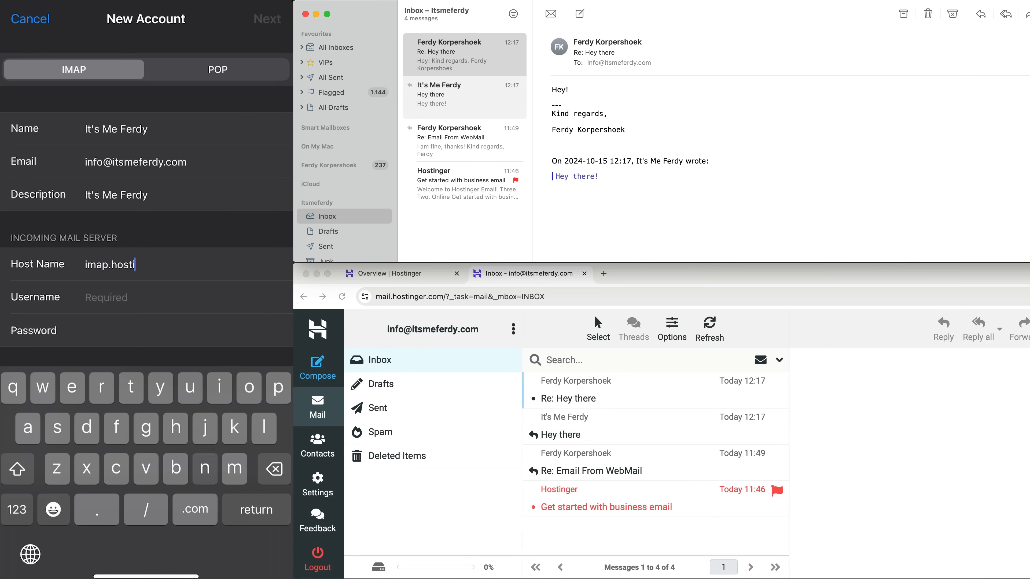
{"action": "type", "text": "nger.com"}
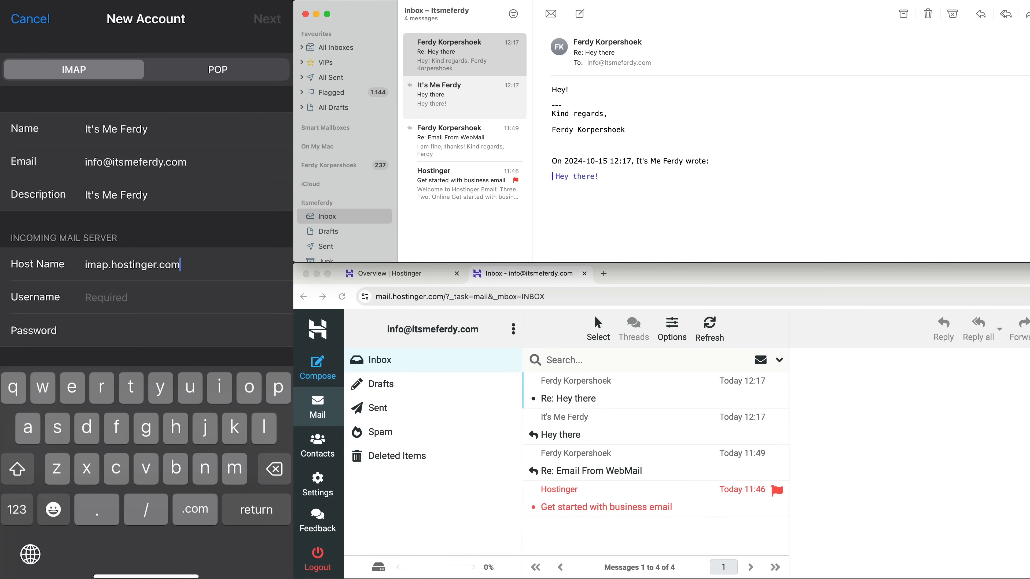
{"action": "left_click", "coordinate": [433, 279]}
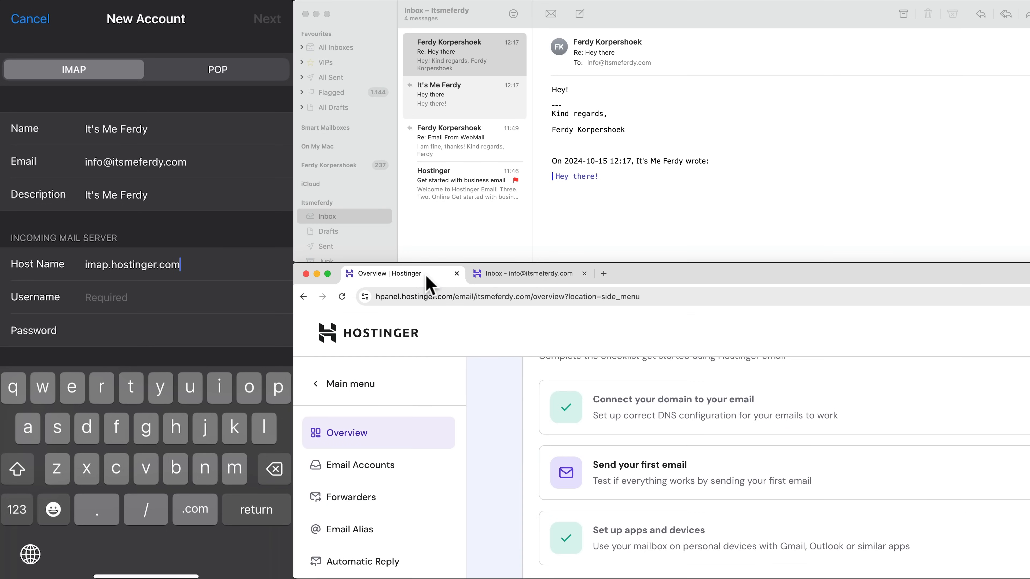
{"action": "scroll", "coordinate": [565, 398], "scroll_direction": "up", "scroll_amount": 5}
{"action": "scroll", "coordinate": [471, 427], "scroll_direction": "down", "scroll_amount": 5}
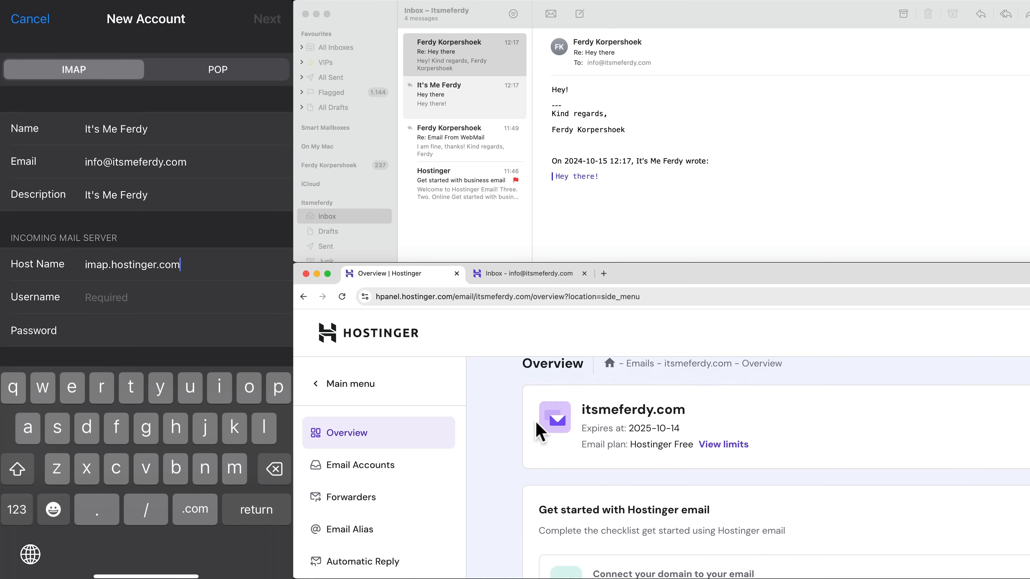
{"action": "scroll", "coordinate": [535, 429], "scroll_direction": "down", "scroll_amount": 10}
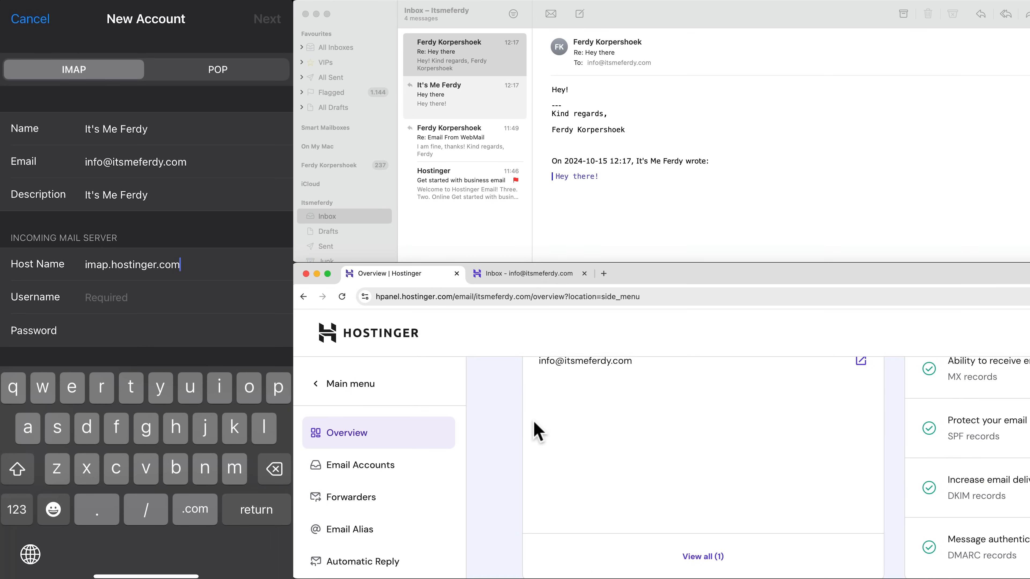
{"action": "scroll", "coordinate": [446, 450], "scroll_direction": "down", "scroll_amount": 1}
{"action": "scroll", "coordinate": [446, 450], "scroll_direction": "down", "scroll_amount": 5}
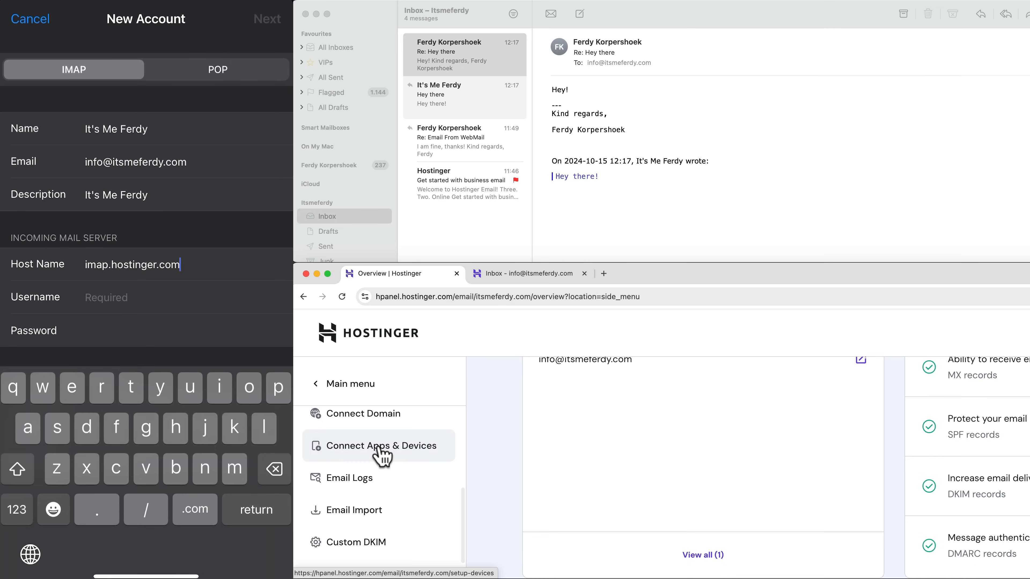
{"action": "left_click", "coordinate": [384, 446]}
{"action": "scroll", "coordinate": [665, 451], "scroll_direction": "down", "scroll_amount": 10}
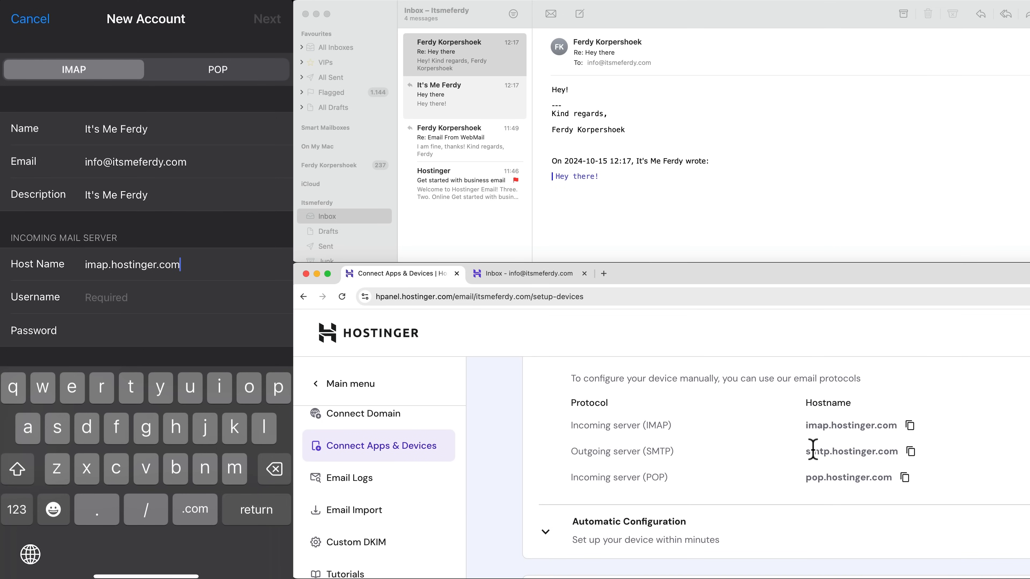
Step: Paste the mailbox address as the incoming server username
{"action": "key", "text": "Return"}
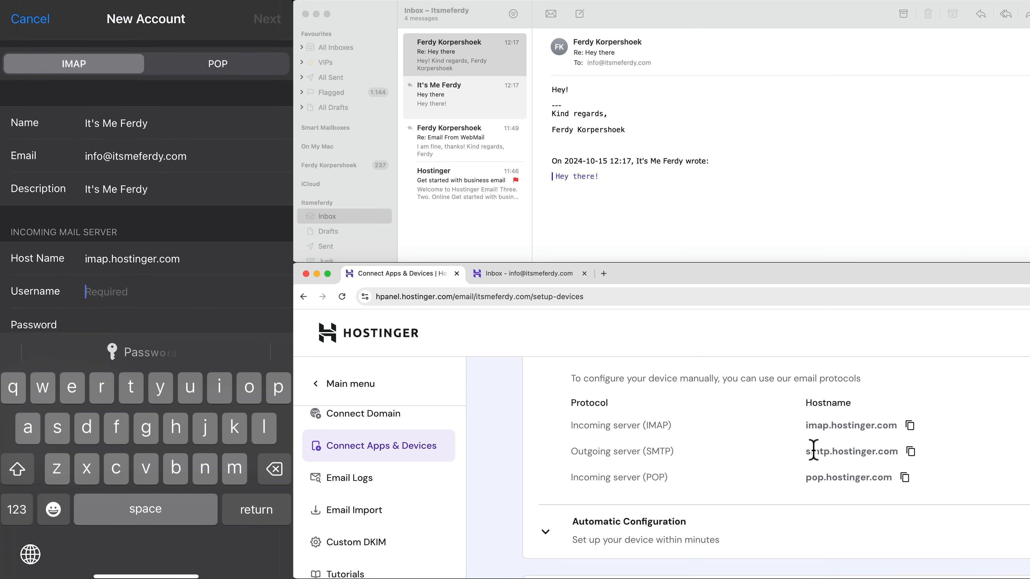
{"action": "double_click", "coordinate": [136, 155]}
{"action": "key", "text": "super+c"}
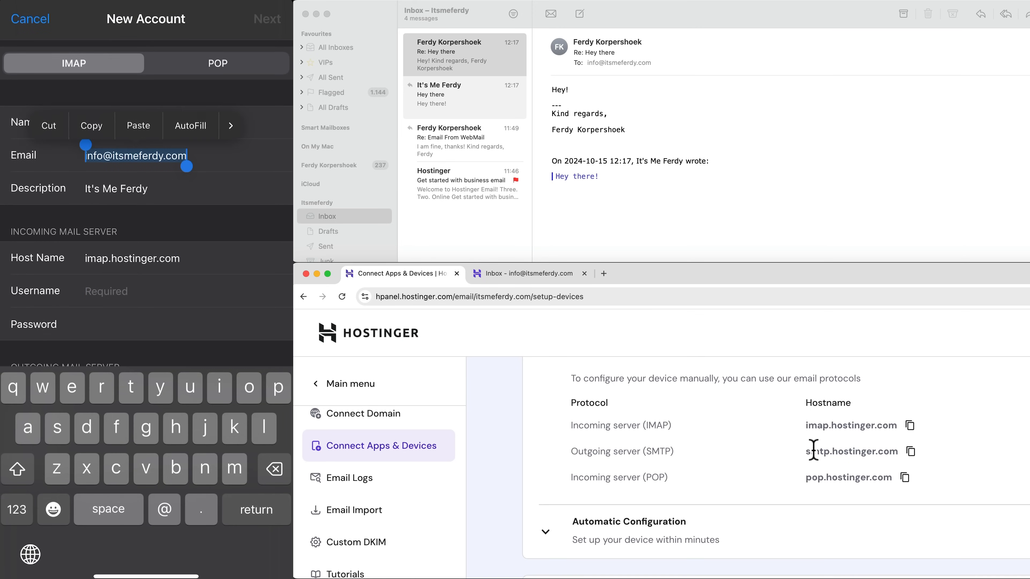
{"action": "left_click", "coordinate": [91, 126]}
{"action": "left_click", "coordinate": [106, 291]}
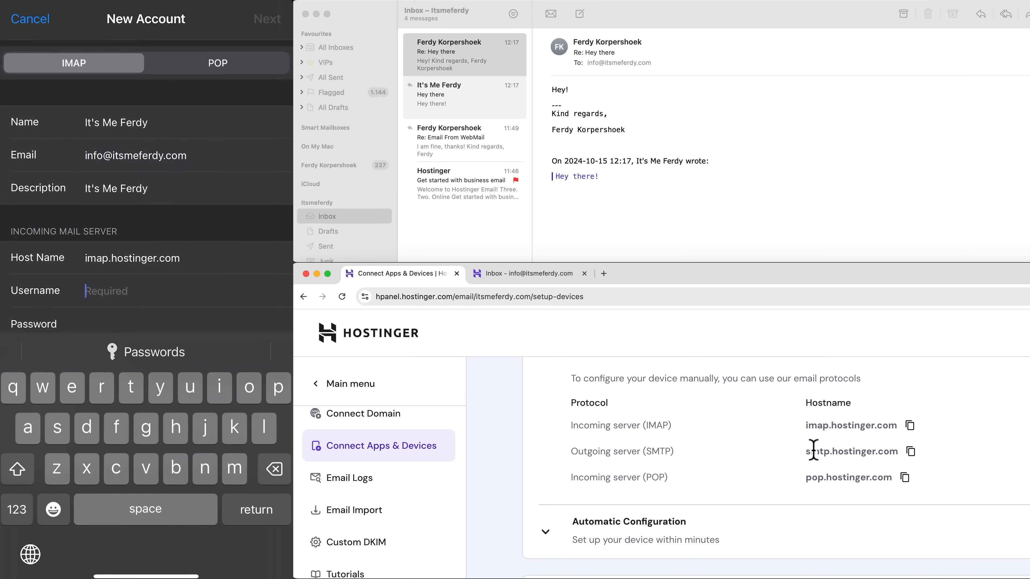
{"action": "key", "text": "super+v"}
{"action": "scroll", "coordinate": [146, 187], "scroll_direction": "down", "scroll_amount": 2}
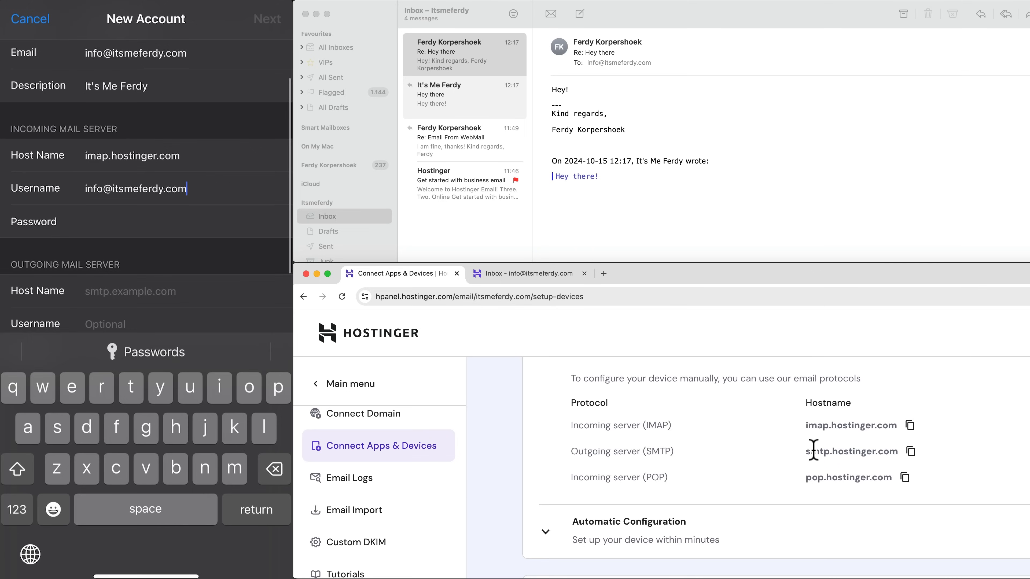
{"action": "scroll", "coordinate": [145, 187], "scroll_direction": "down", "scroll_amount": 1}
Step: Set outgoing host smtp.hostinger.com with the mailbox address and password, and submit for verification
{"action": "left_click", "coordinate": [130, 240]}
{"action": "type", "text": "s"}
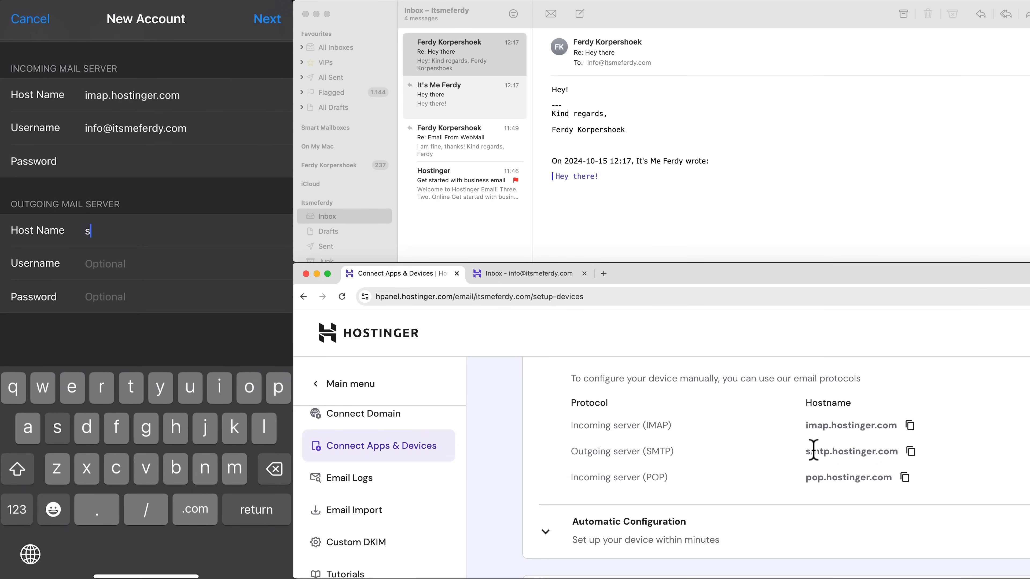
{"action": "type", "text": "mtp.h"}
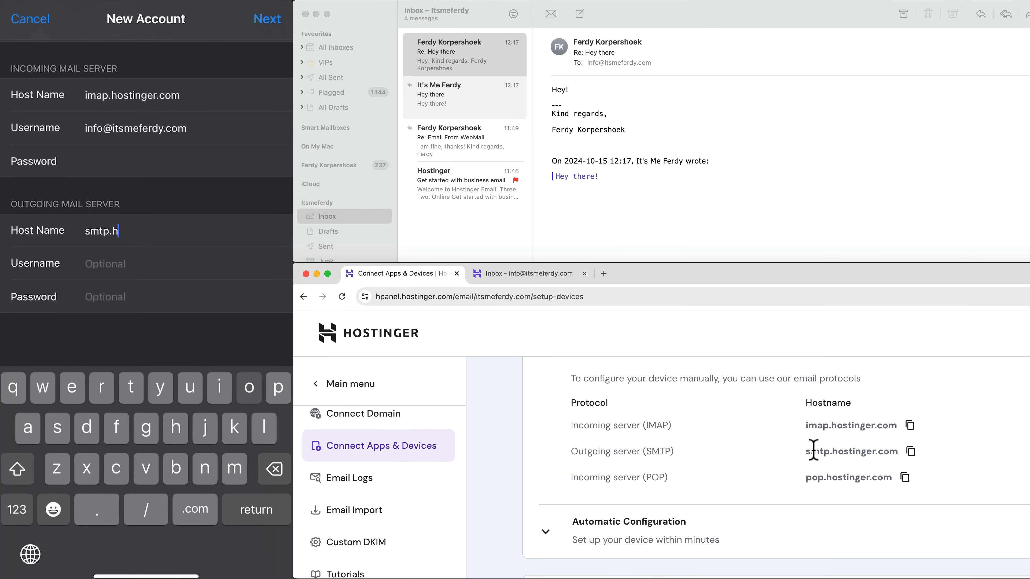
{"action": "type", "text": "osting"}
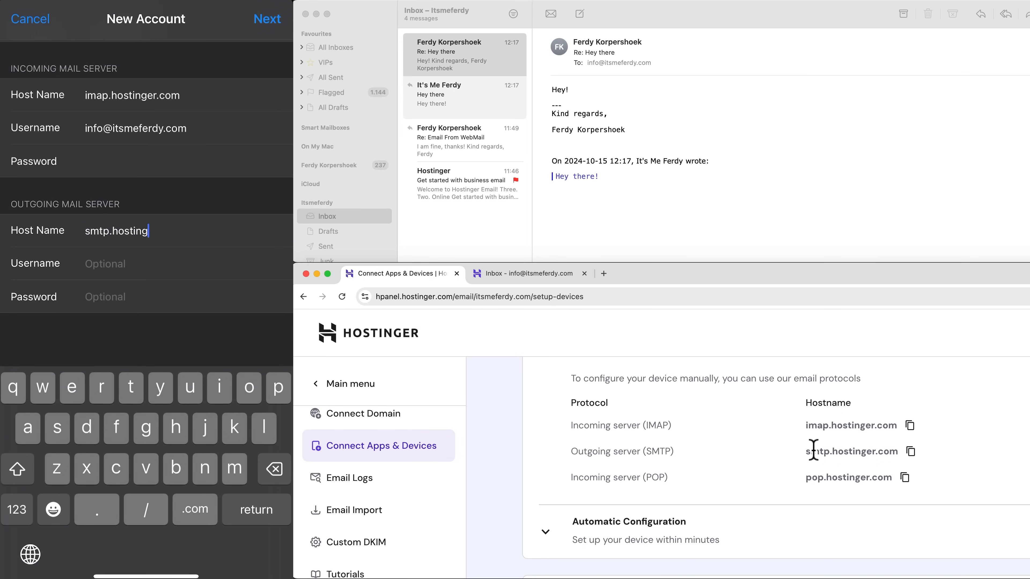
{"action": "type", "text": "er.com"}
{"action": "key", "text": "Return"}
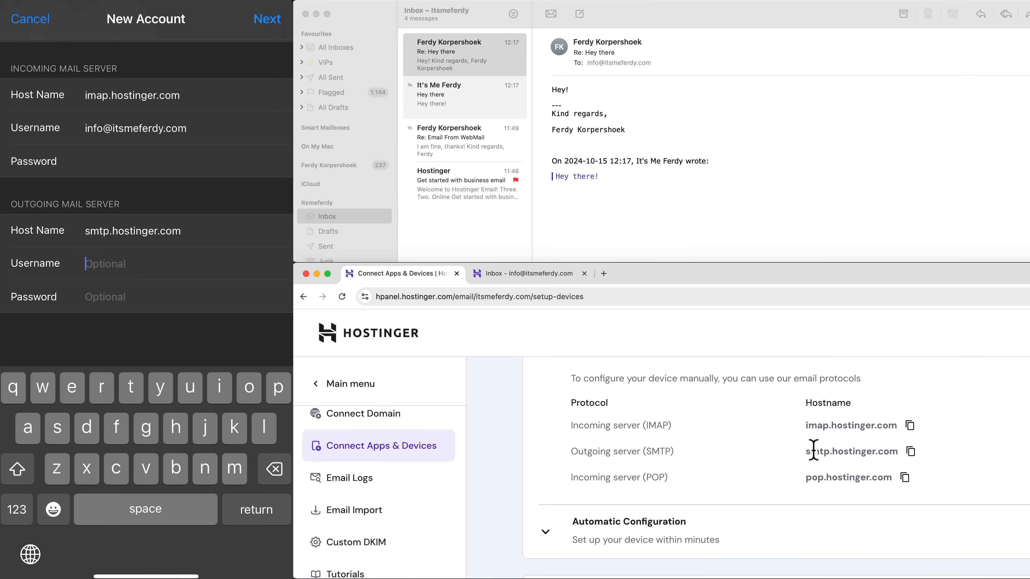
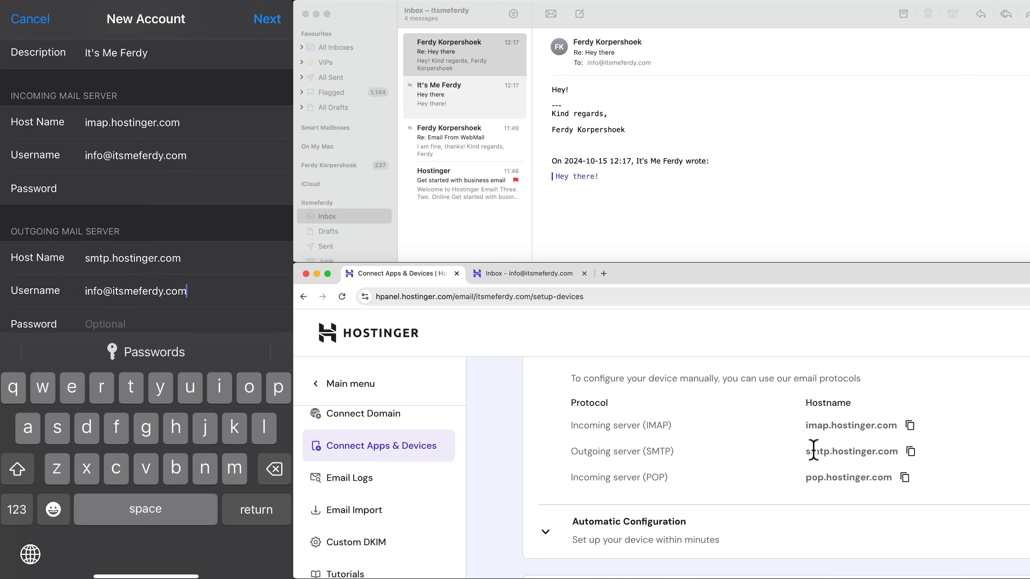
{"action": "scroll", "coordinate": [146, 187], "scroll_direction": "down", "scroll_amount": 2}
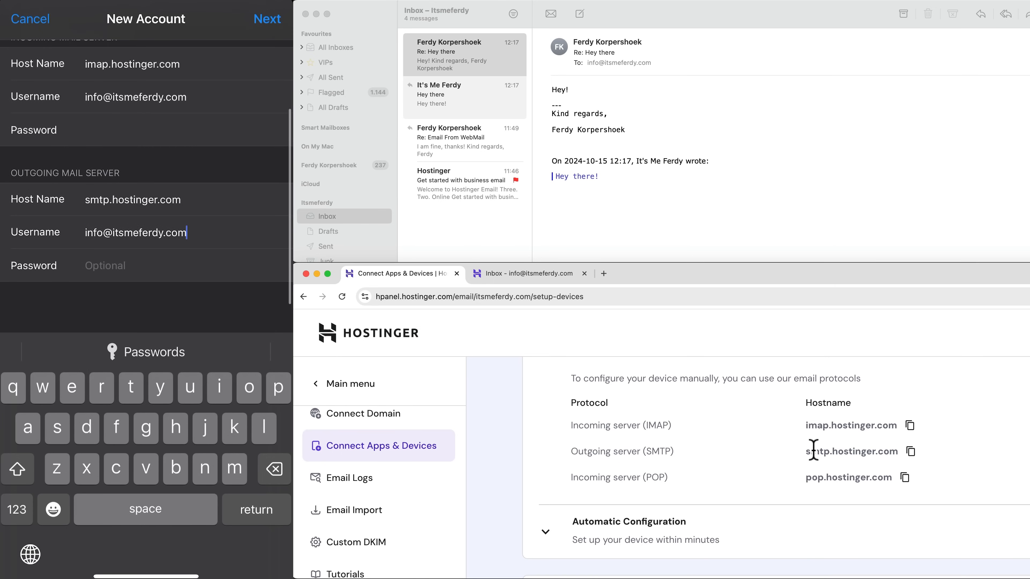
{"action": "key", "text": "Return"}
{"action": "type", "text": "*"}
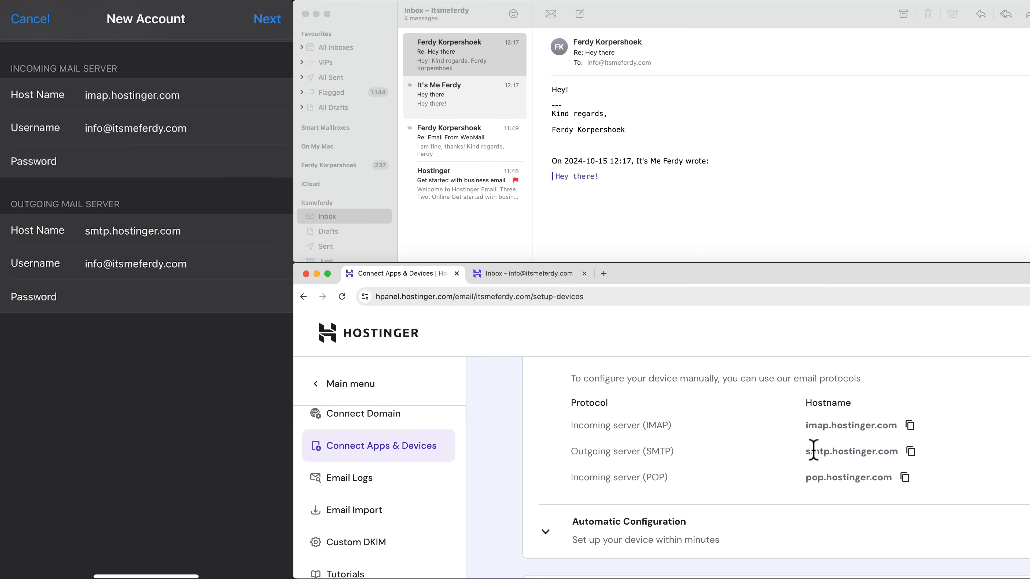
{"action": "key", "text": "Return"}
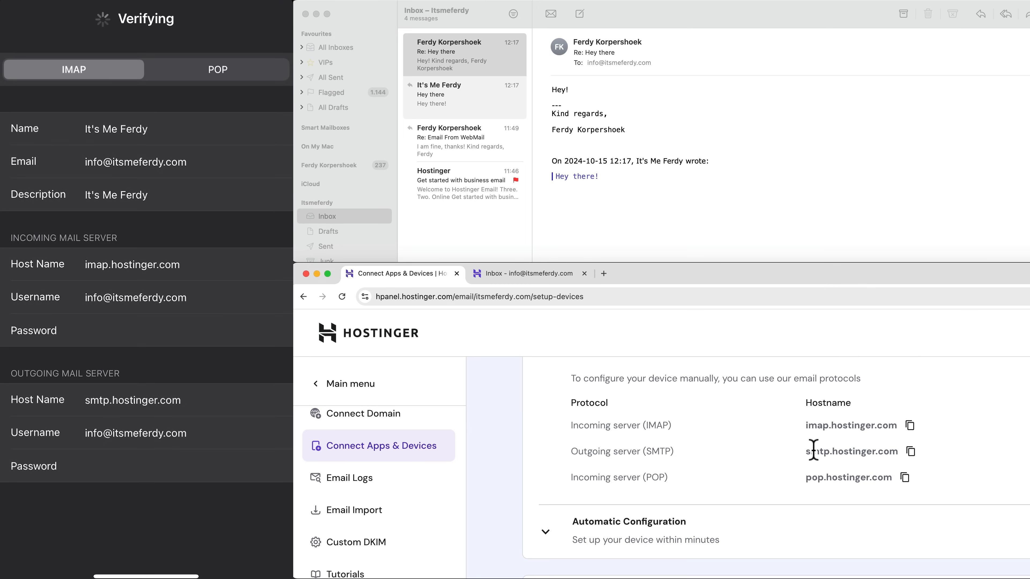
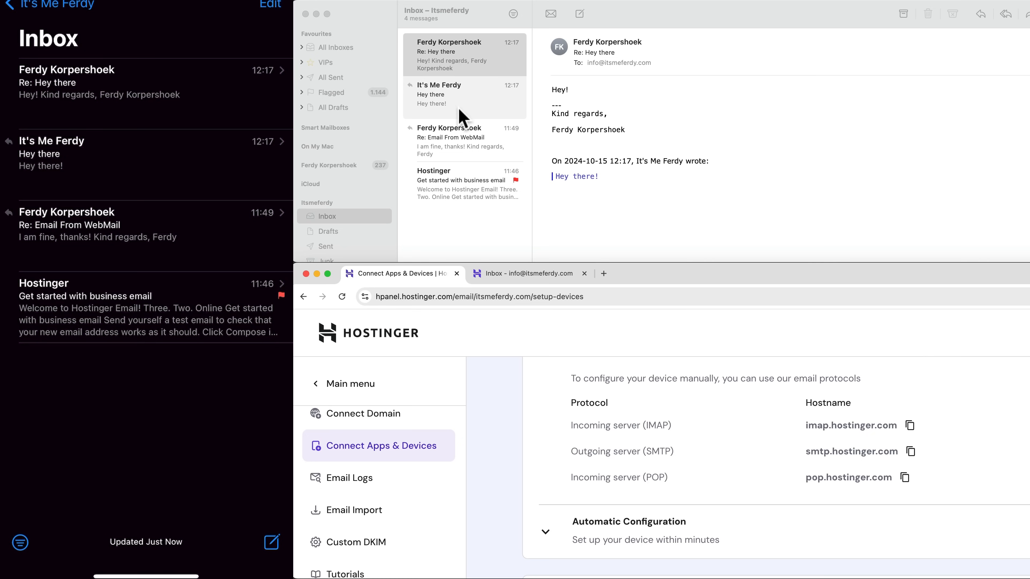
Step: Flag the 'Re: Hey there' reply red in the Webmail inbox
{"action": "left_click", "coordinate": [527, 273]}
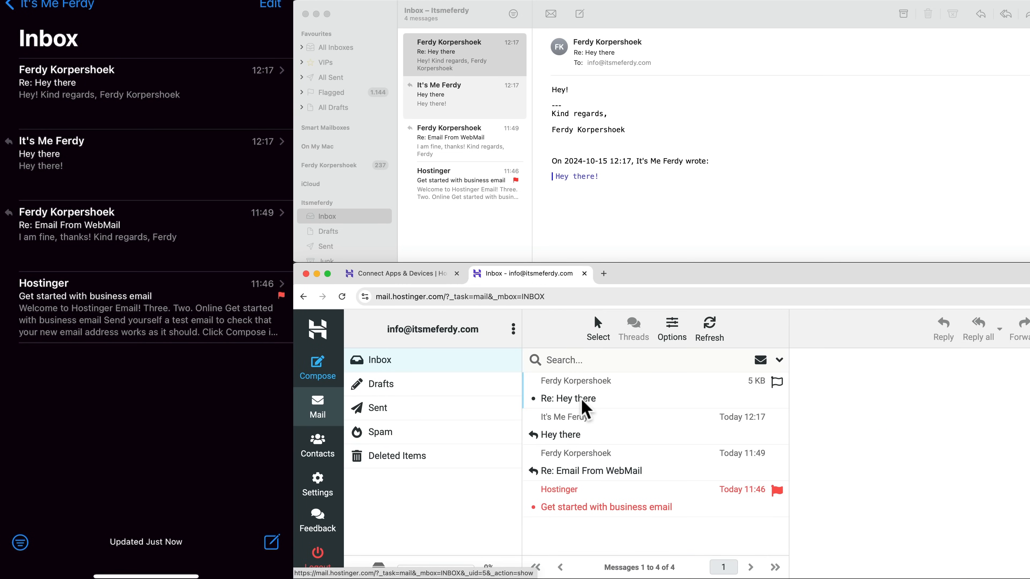
{"action": "left_click", "coordinate": [600, 397]}
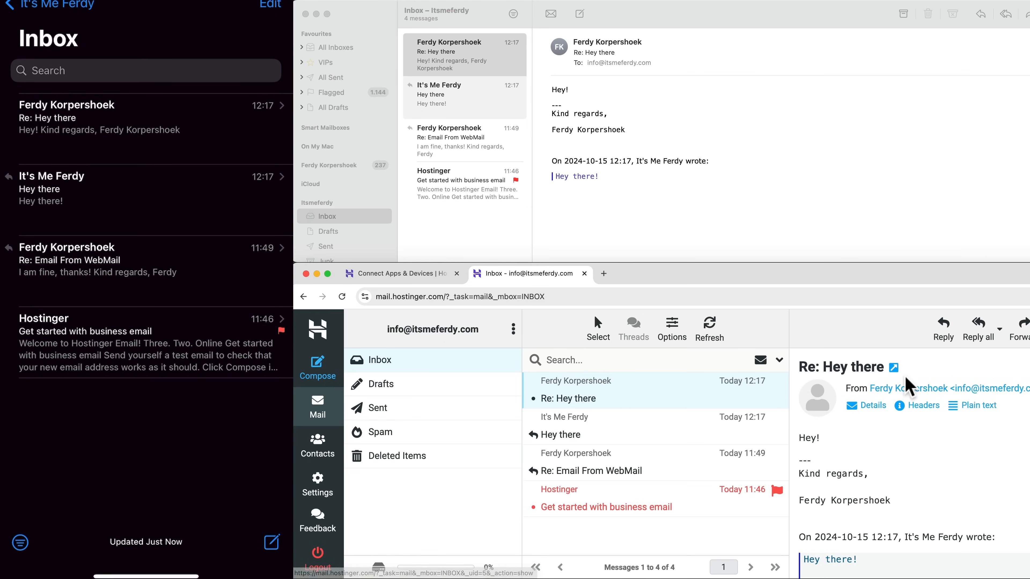
{"action": "left_click", "coordinate": [1029, 330]}
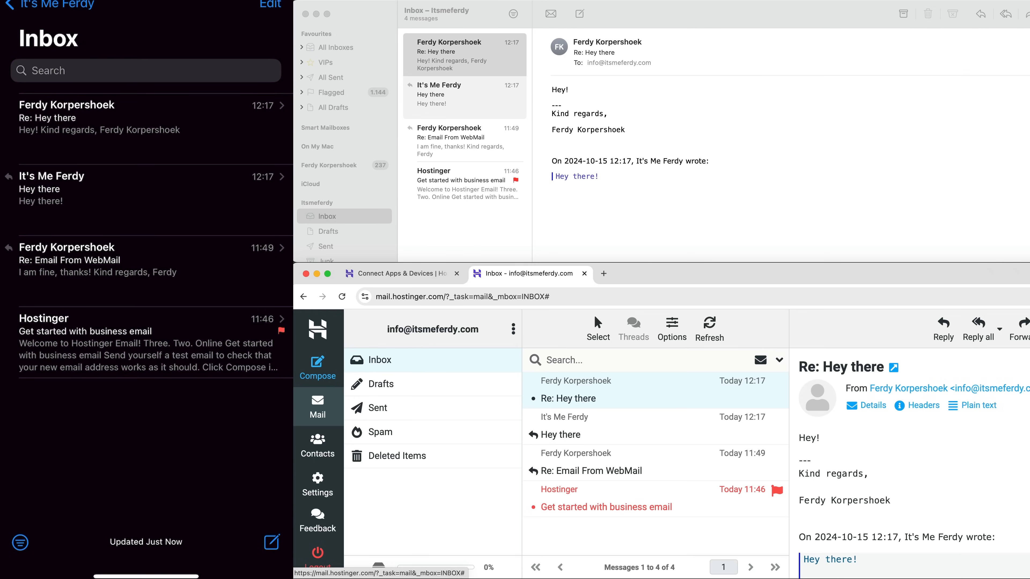
{"action": "left_click", "coordinate": [1029, 406]}
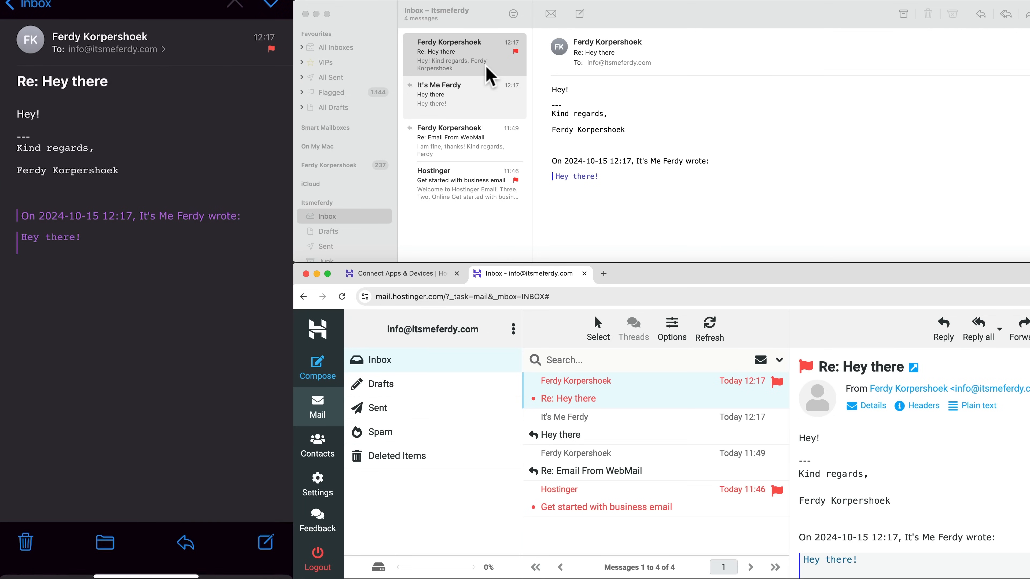
Step: Send a 'From my phone' reply from the phone's Apple Mail
{"action": "type", "text": "Fr"}
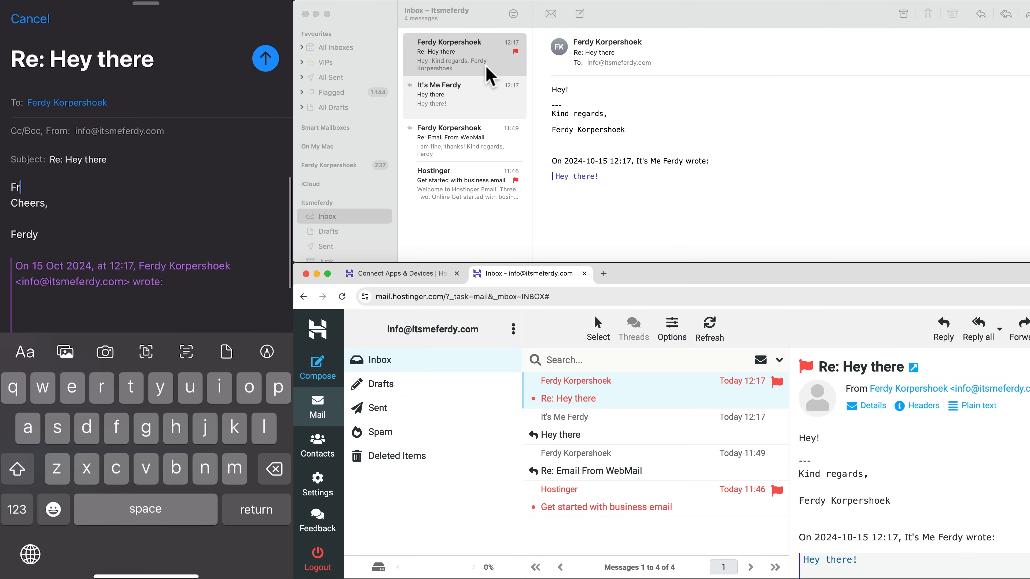
{"action": "type", "text": "om my phone"}
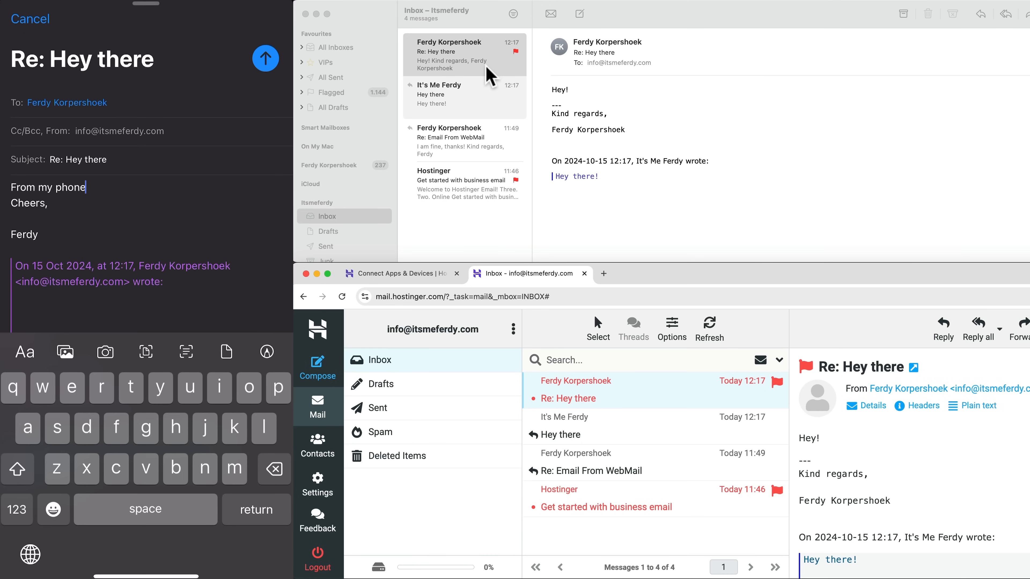
{"action": "key", "text": "Return"}
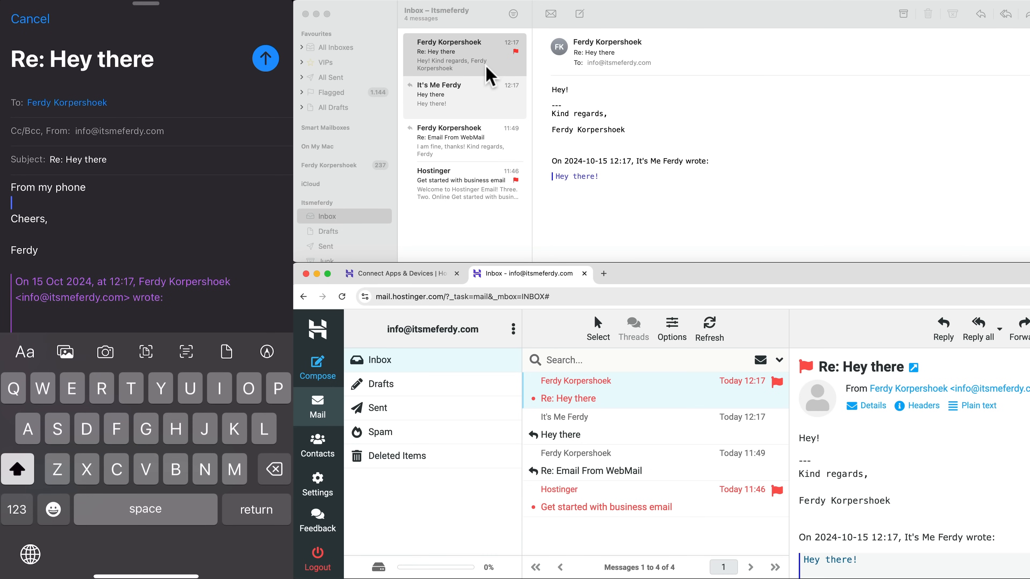
{"action": "left_click", "coordinate": [265, 58]}
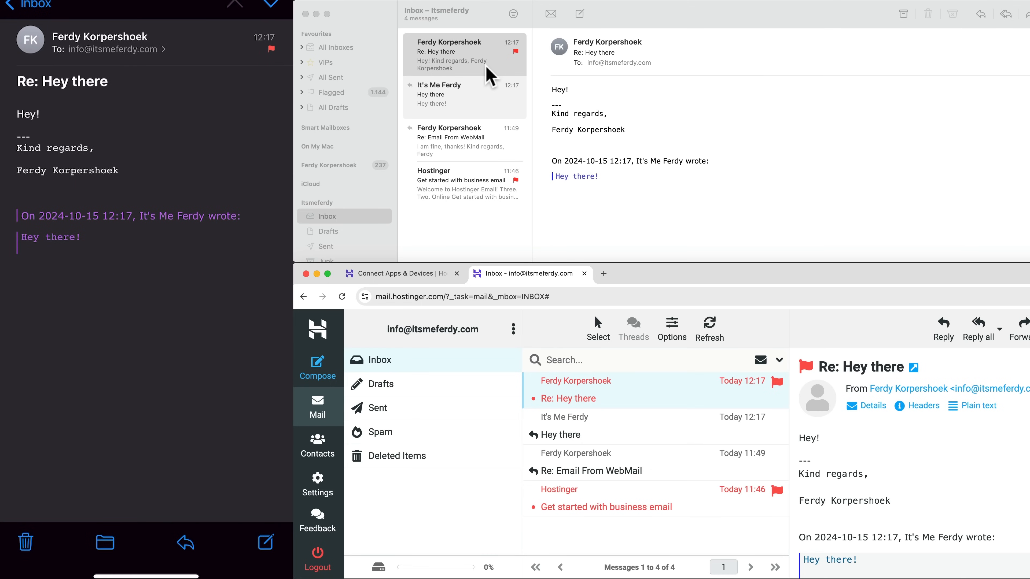
{"action": "left_click", "coordinate": [31, 4]}
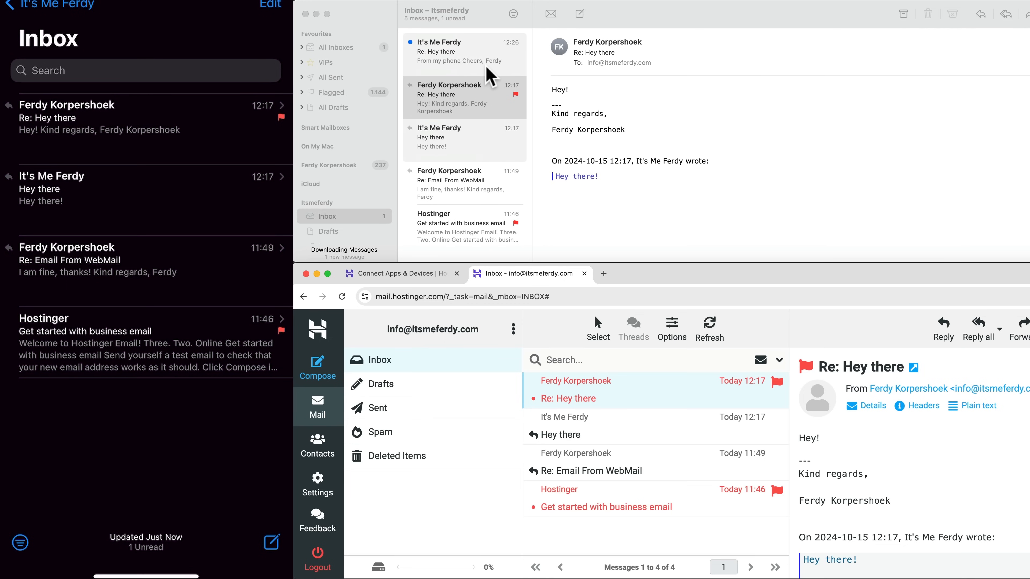
Step: Open the new 12:26 reply in desktop Mail and in webmail
{"action": "left_click", "coordinate": [456, 61]}
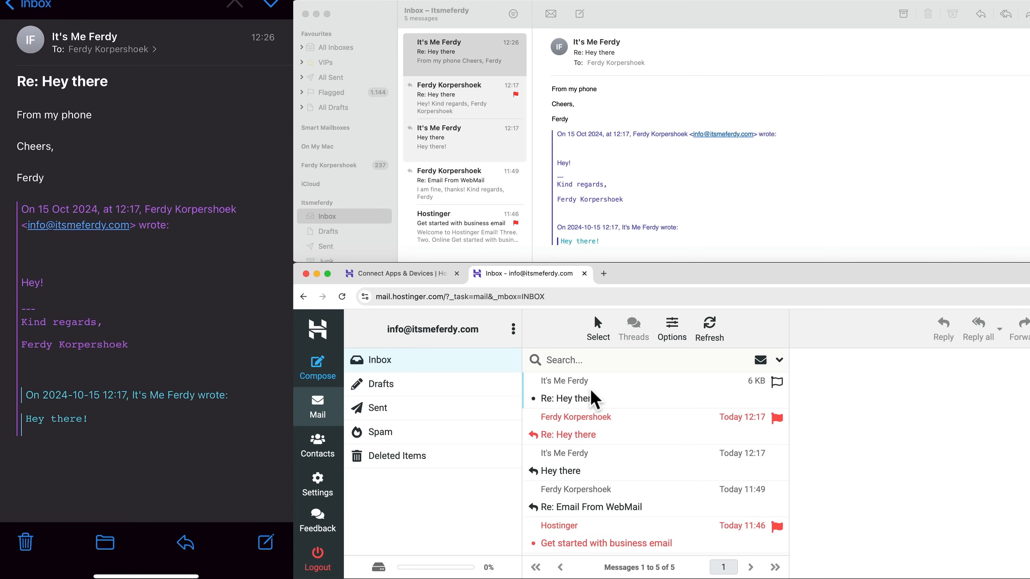
{"action": "left_click", "coordinate": [594, 400]}
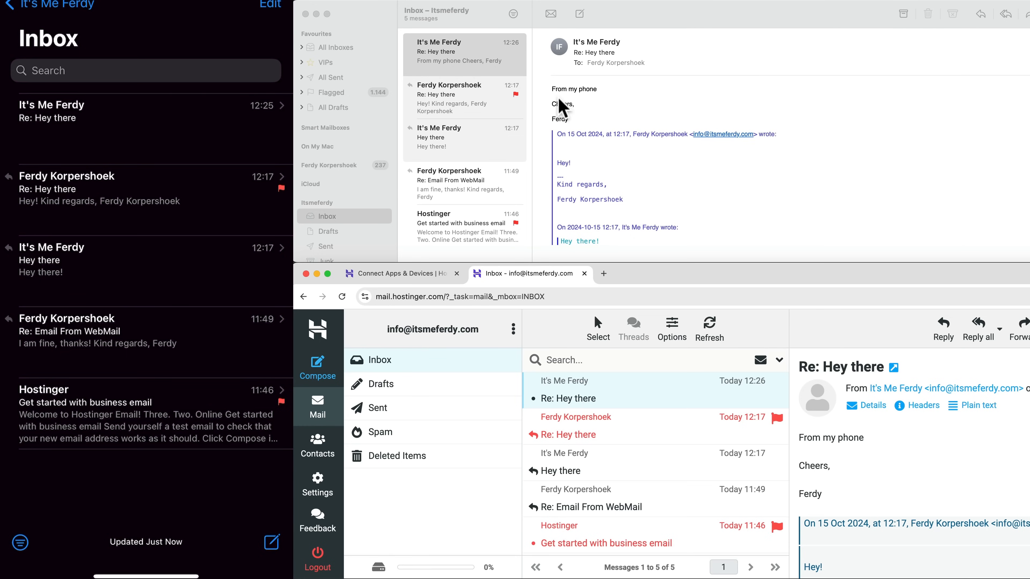
{"action": "left_click", "coordinate": [422, 101]}
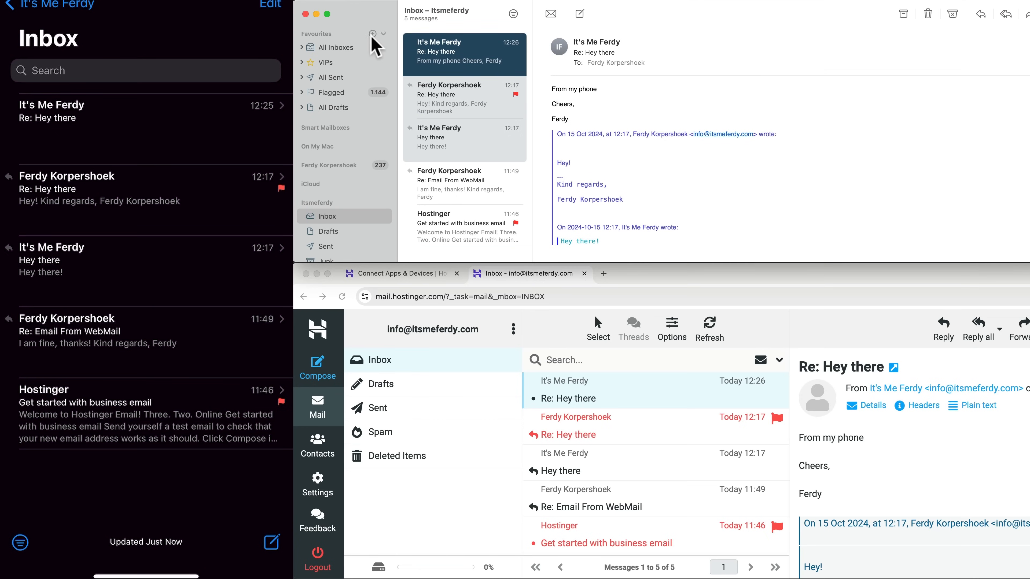
{"action": "left_click", "coordinate": [618, 395]}
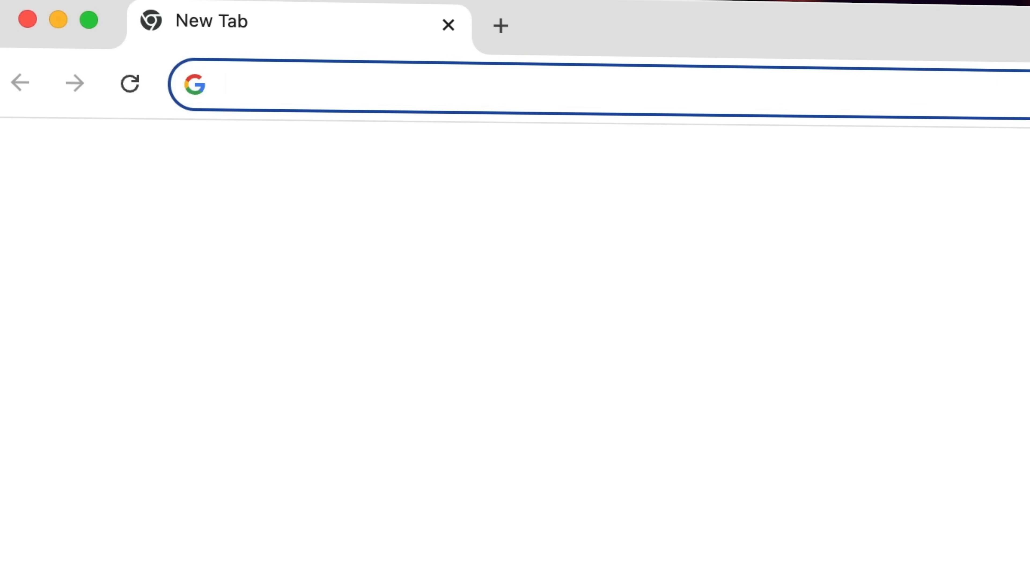
Step: Visit the ferdy.com site and browse its WordPress tutorials page
{"action": "type", "text": "ferdy.c"}
{"action": "key", "text": "Return"}
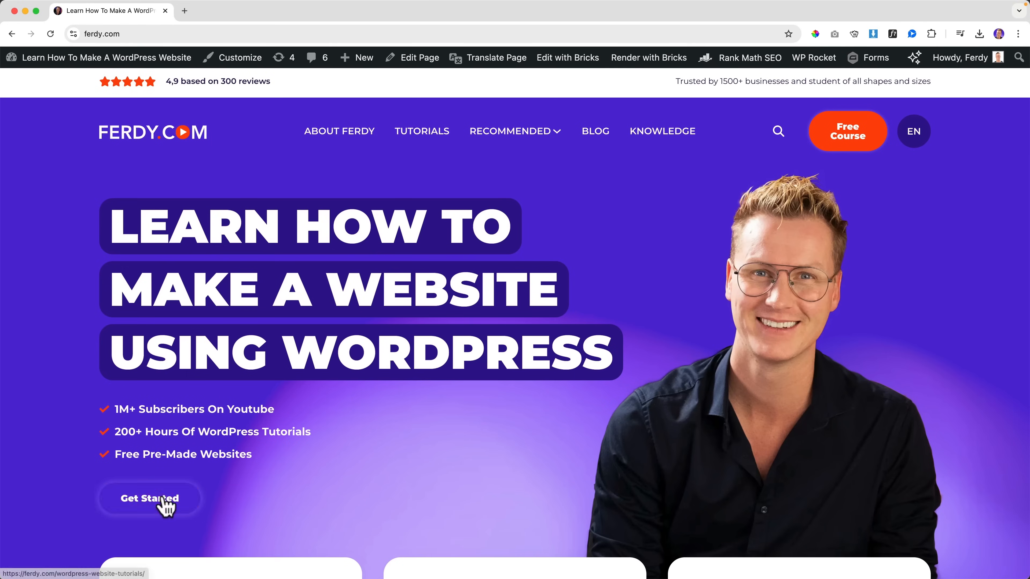
{"action": "left_click", "coordinate": [151, 499]}
{"action": "scroll", "coordinate": [165, 507], "scroll_direction": "down", "scroll_amount": 7}
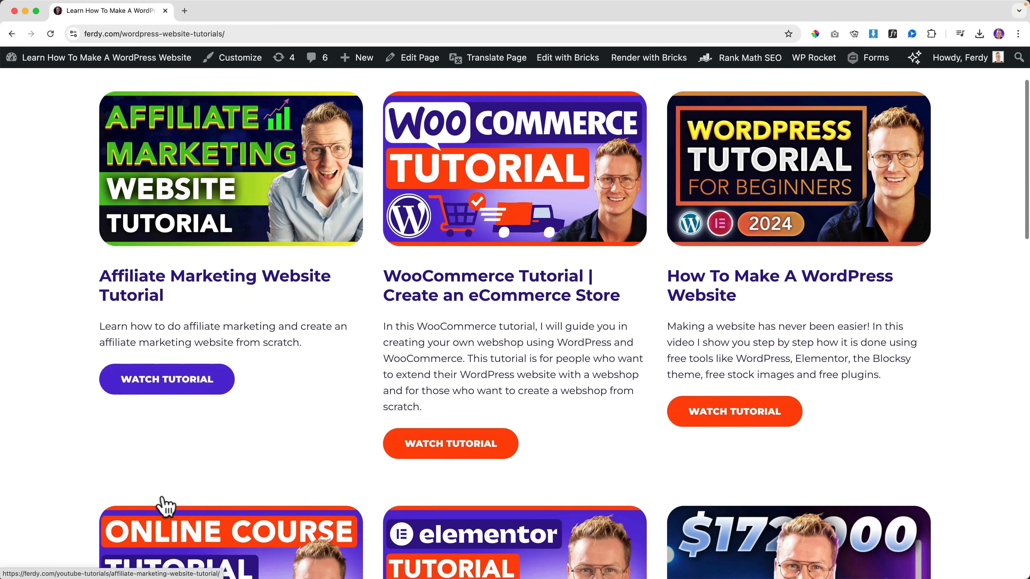
{"action": "scroll", "coordinate": [162, 505], "scroll_direction": "down", "scroll_amount": 5}
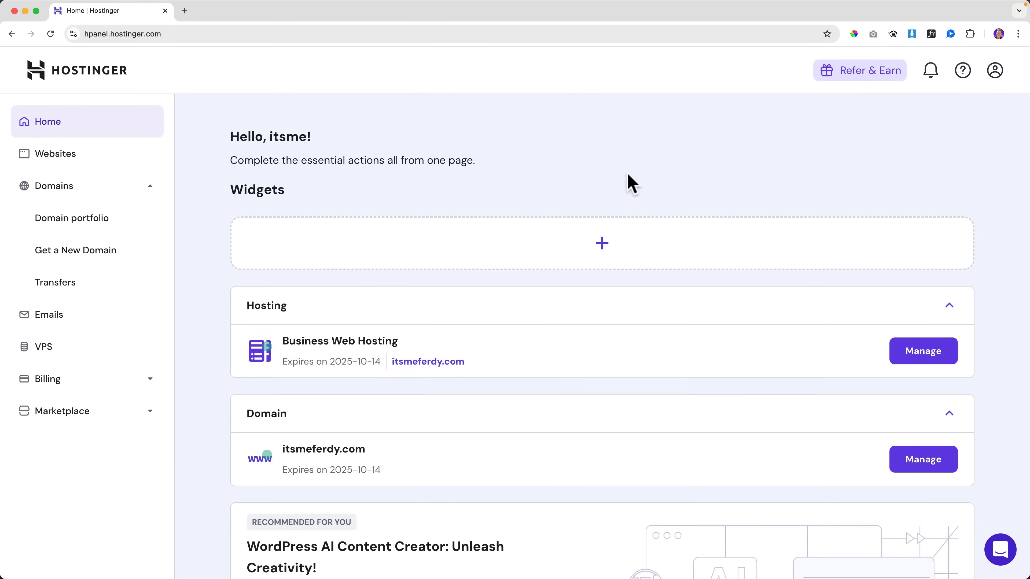
Step: Open the itsmeferdy.com dashboard from the hPanel Websites list
{"action": "left_click", "coordinate": [55, 159]}
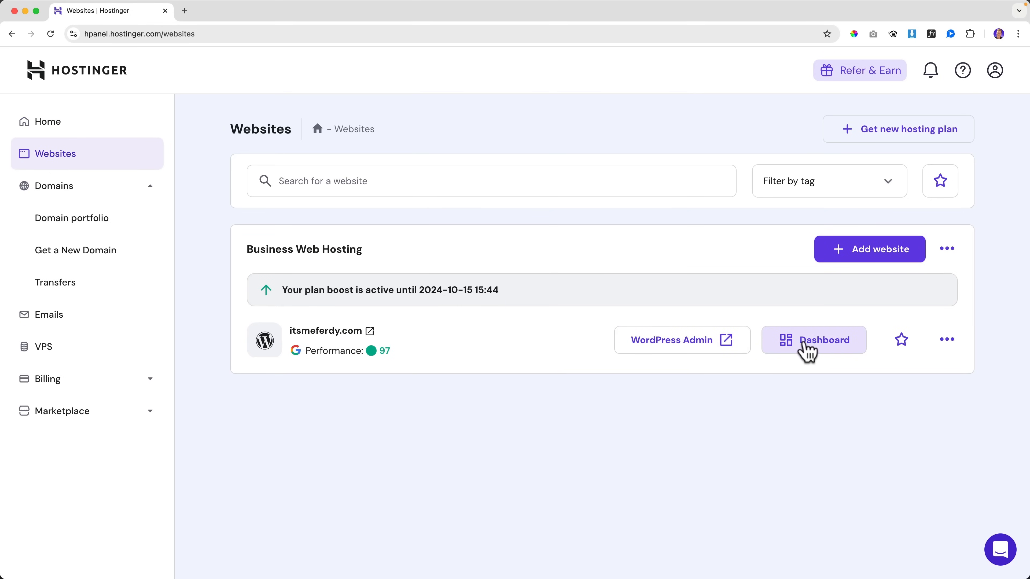
{"action": "left_click", "coordinate": [810, 350]}
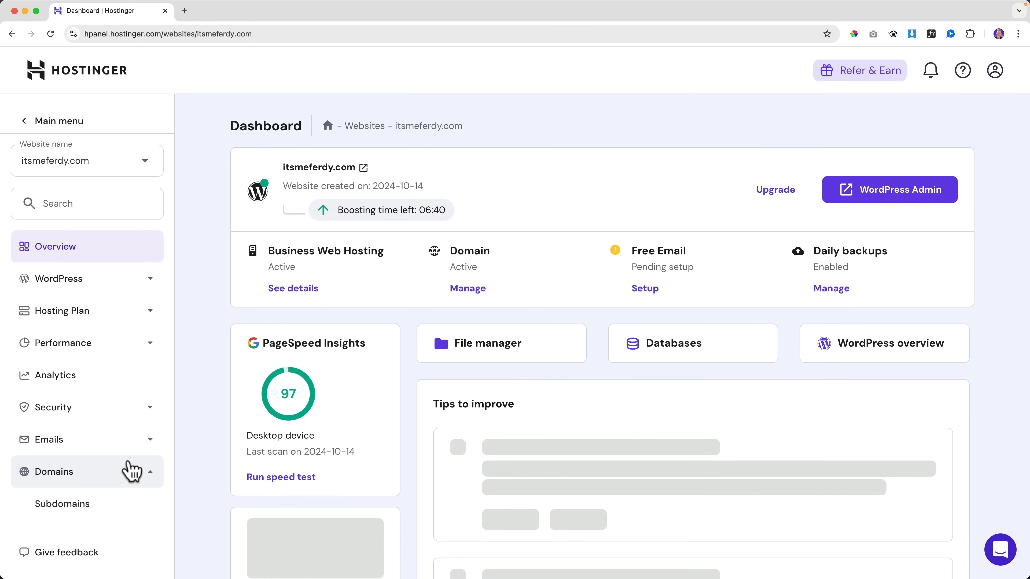
{"action": "scroll", "coordinate": [132, 471], "scroll_direction": "down", "scroll_amount": 2}
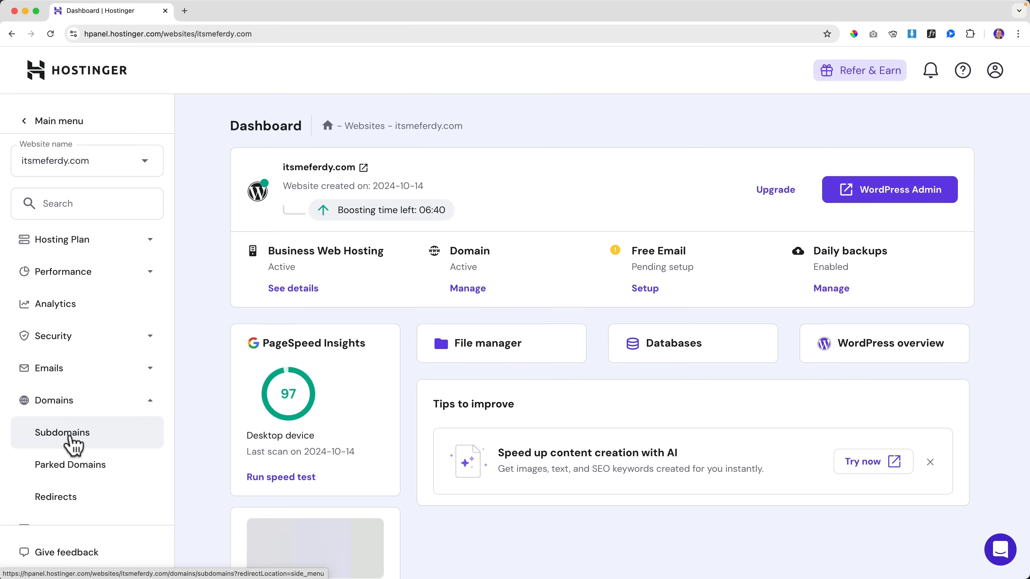
Step: Create the 'courses' subdomain for itsmeferdy.com without a custom folder
{"action": "left_click", "coordinate": [71, 439]}
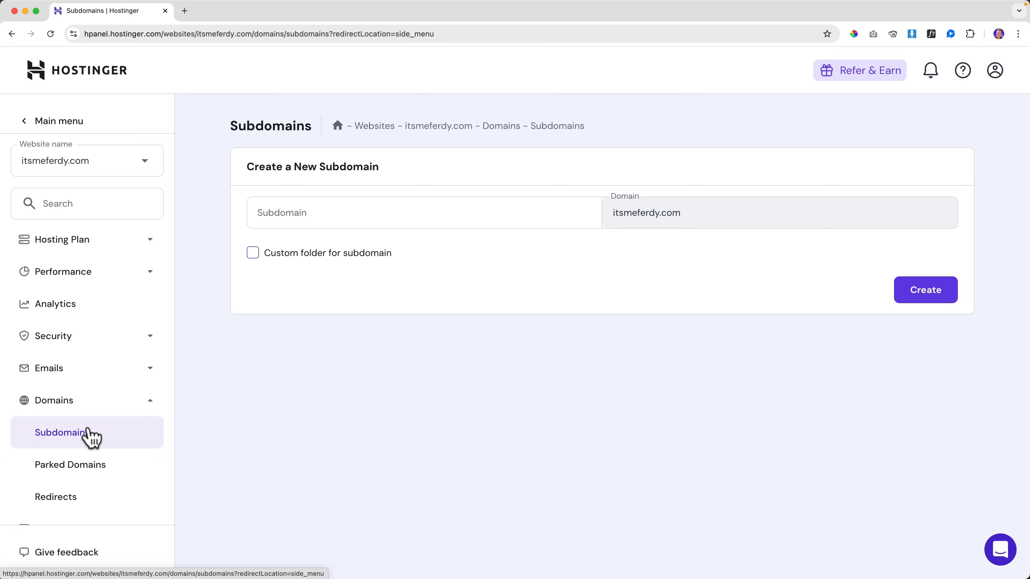
{"action": "left_click", "coordinate": [358, 218]}
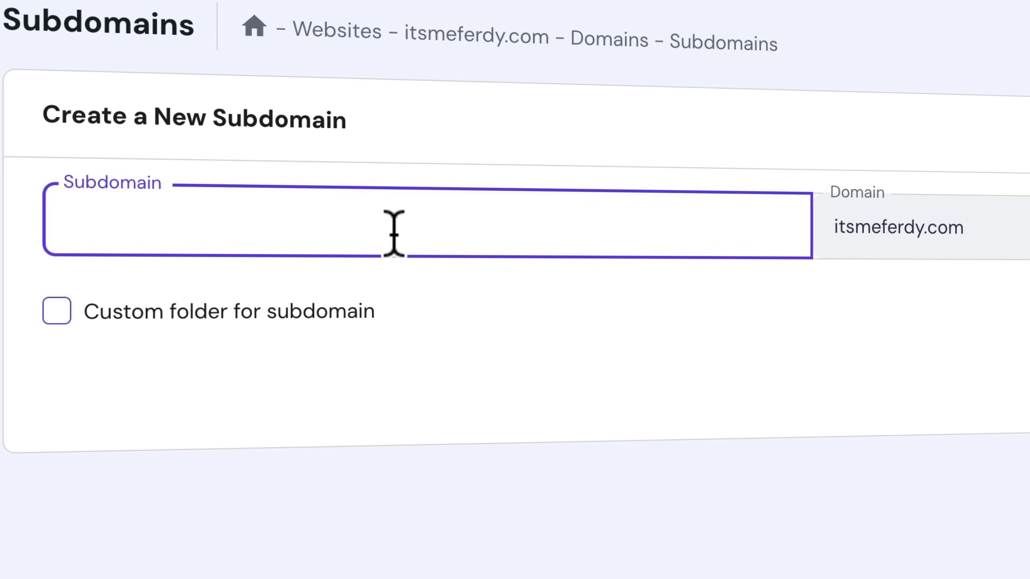
{"action": "type", "text": "courses"}
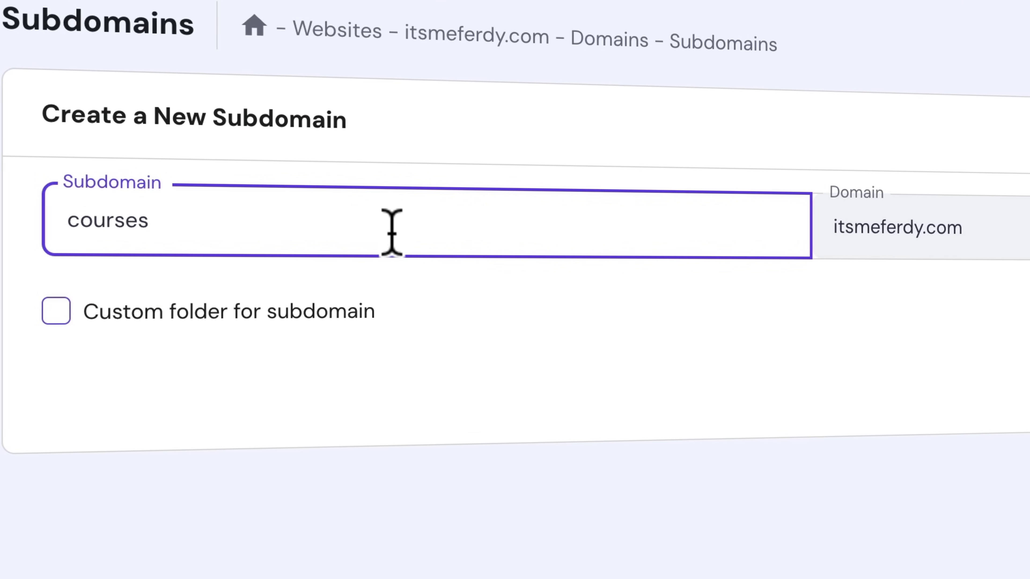
{"action": "left_click", "coordinate": [56, 312]}
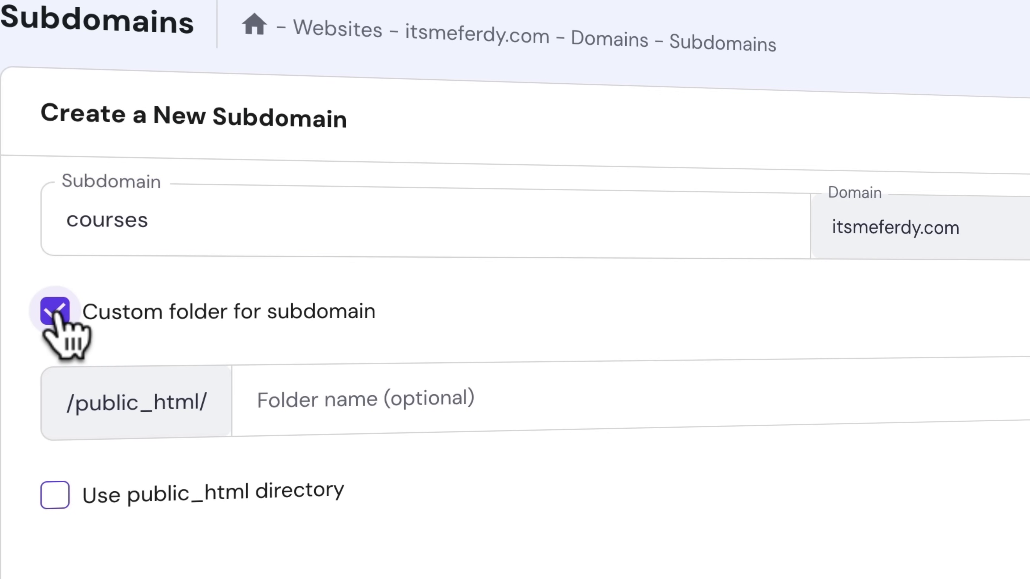
{"action": "left_click", "coordinate": [56, 312]}
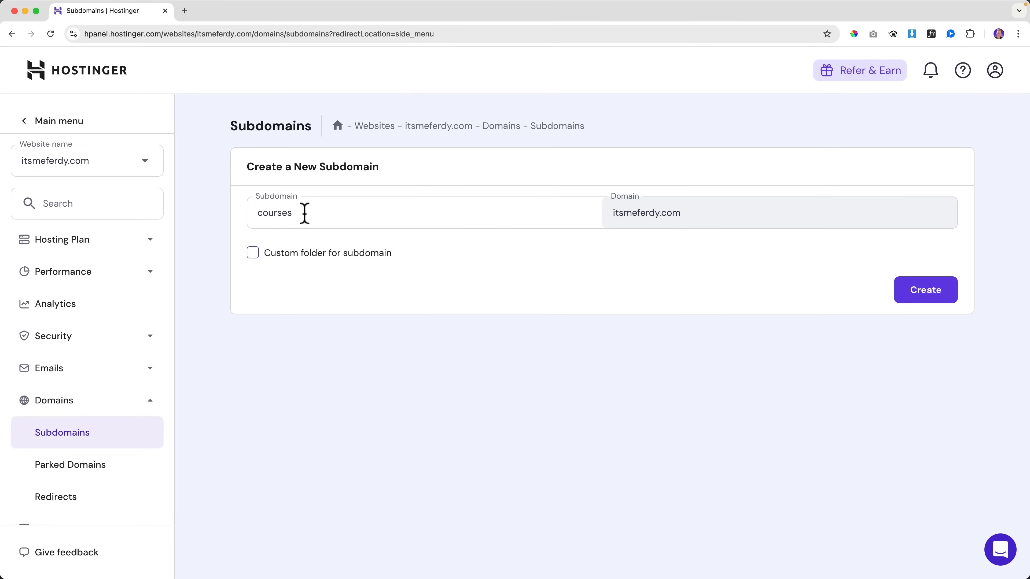
{"action": "left_click", "coordinate": [918, 289]}
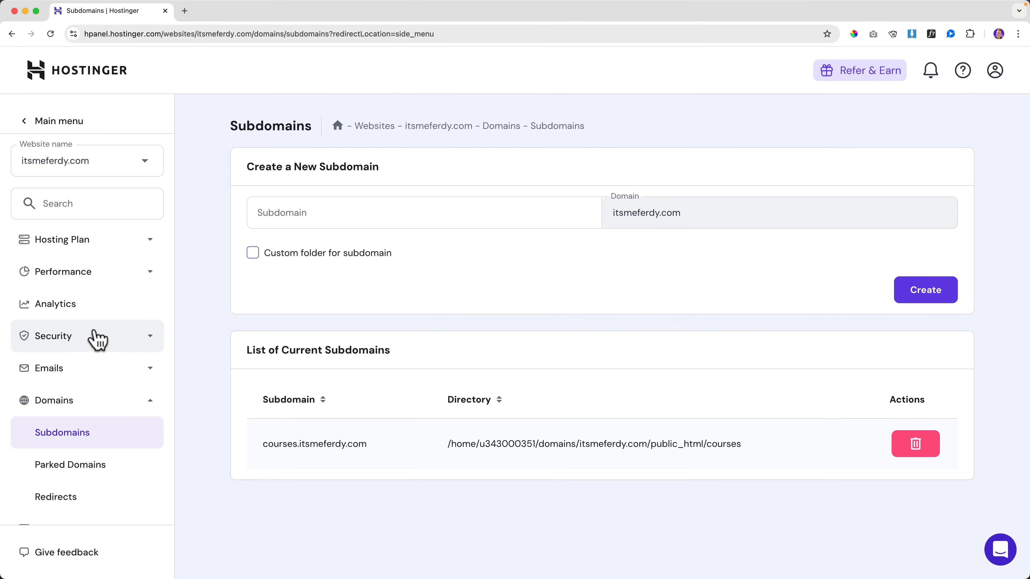
{"action": "scroll", "coordinate": [97, 340], "scroll_direction": "down", "scroll_amount": 4}
Step: Start a new Auto Installer WordPress install with path courses.itsmeferdy.com
{"action": "left_click", "coordinate": [89, 404]}
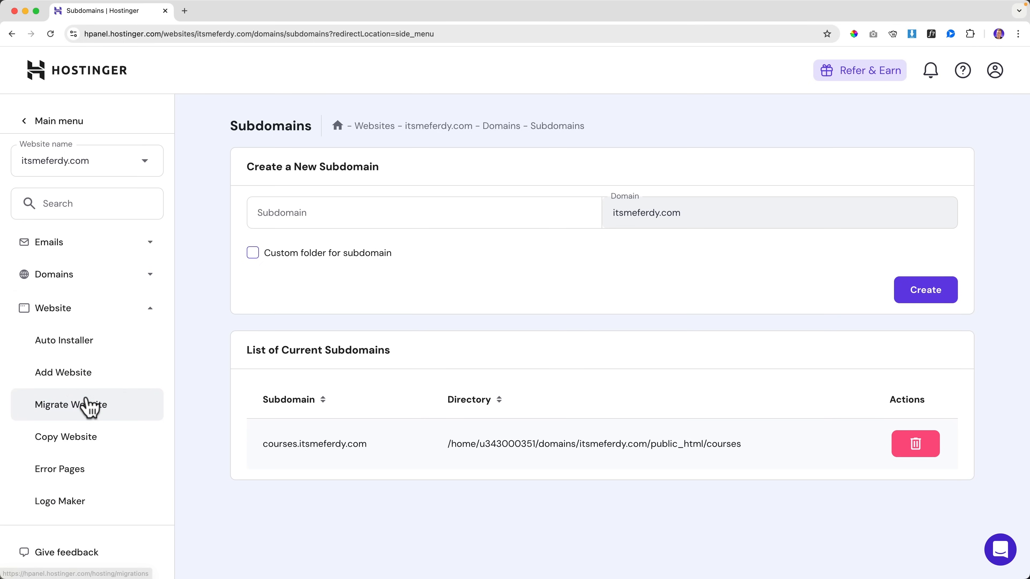
{"action": "left_click", "coordinate": [65, 338]}
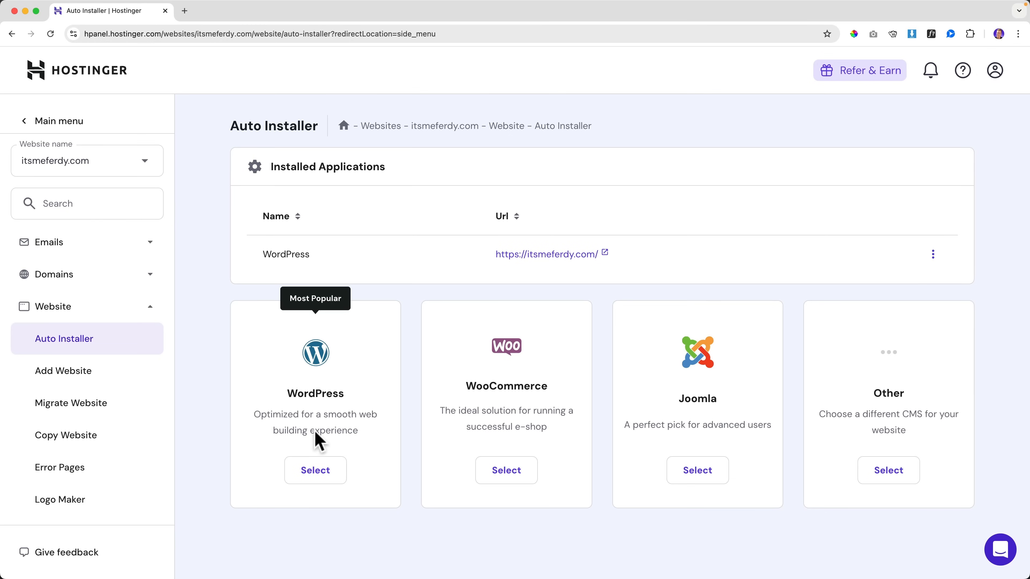
{"action": "left_click", "coordinate": [313, 473]}
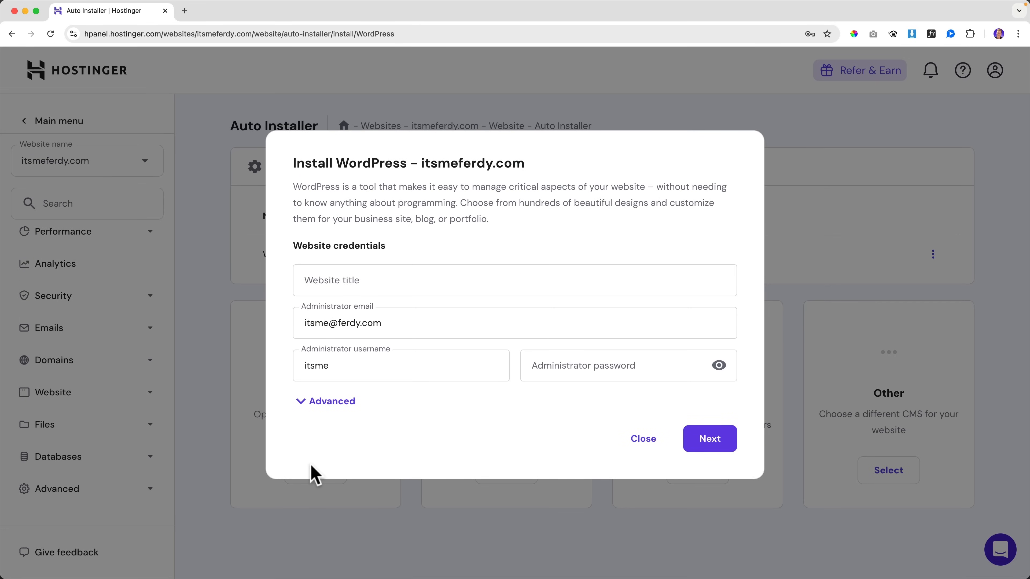
{"action": "left_click", "coordinate": [330, 406]}
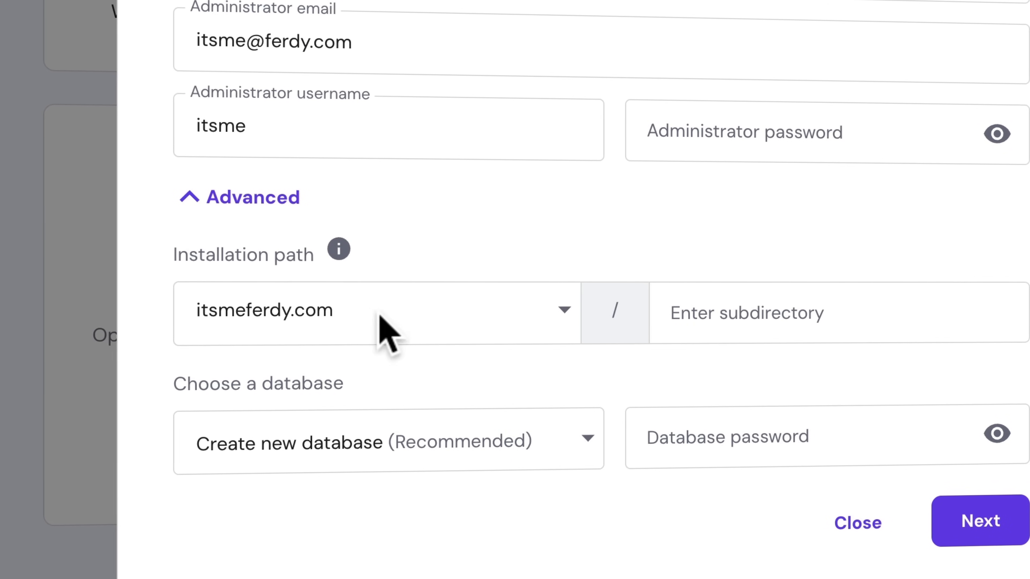
{"action": "left_click", "coordinate": [563, 310]}
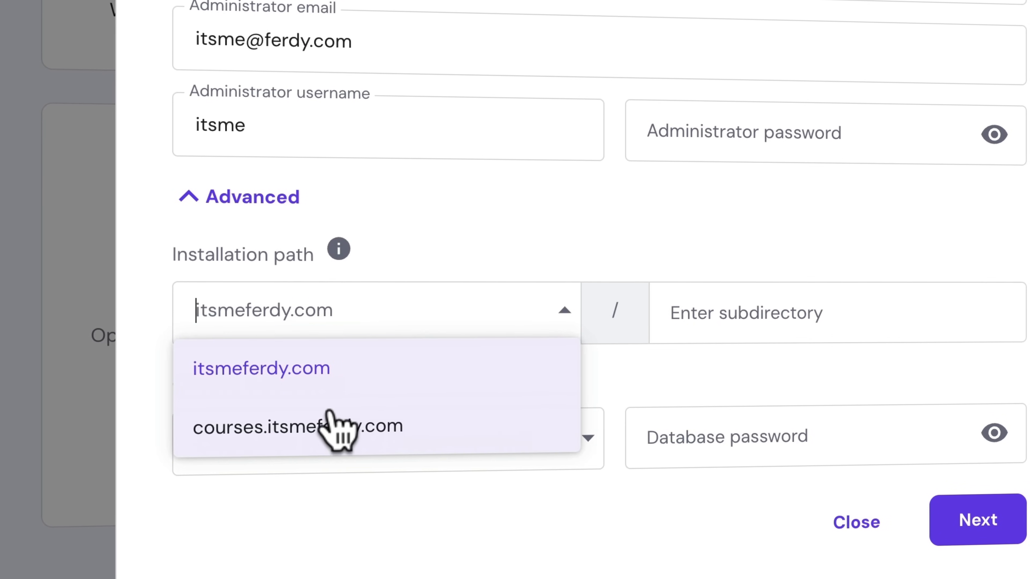
{"action": "left_click", "coordinate": [311, 428]}
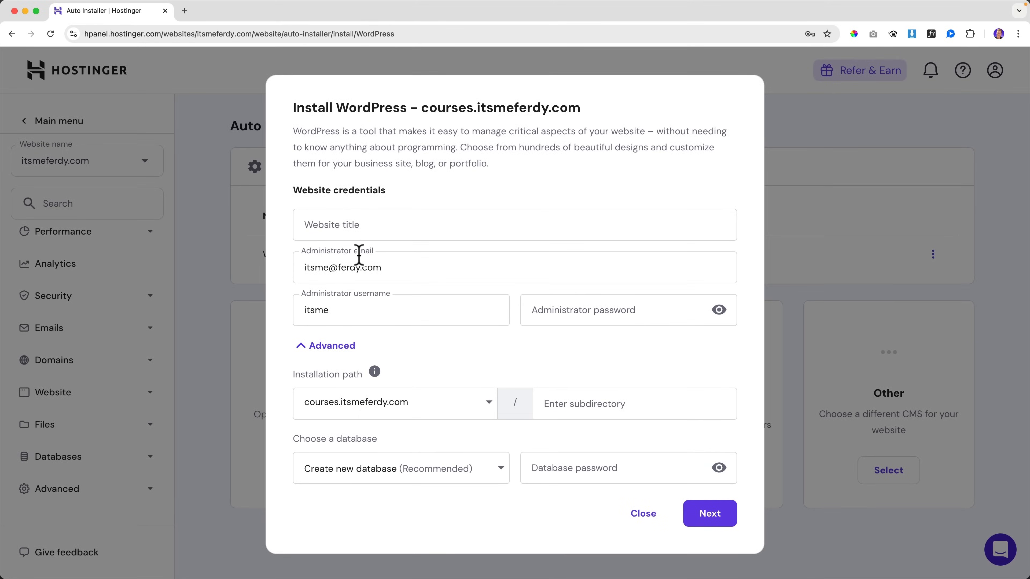
Step: Enter title 'Learn Affiliate Marketing With Ferdy', admin email, new username and password, and install
{"action": "left_click", "coordinate": [357, 225]}
{"action": "type", "text": "Le"}
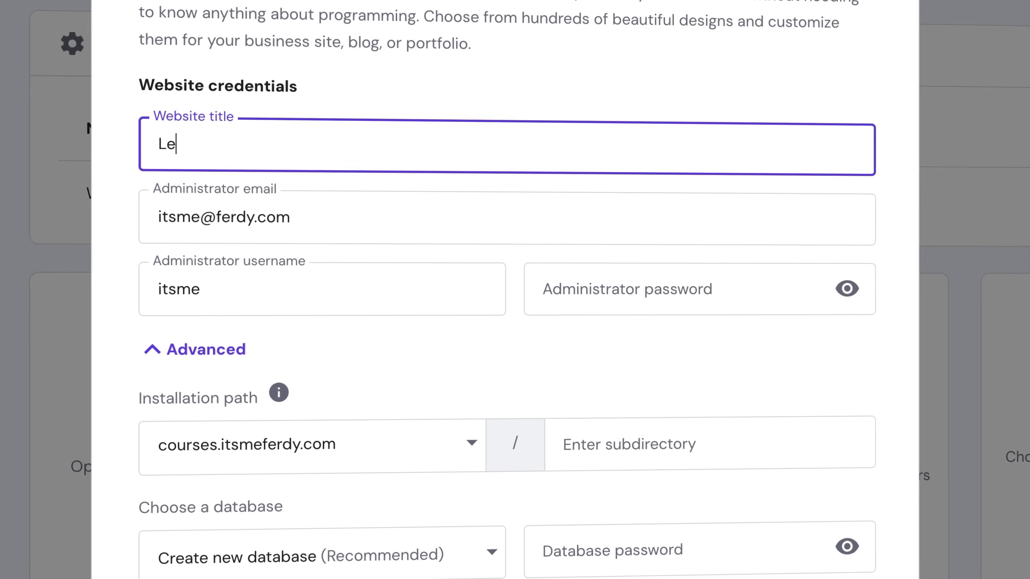
{"action": "type", "text": "arn Affiliate Mar"}
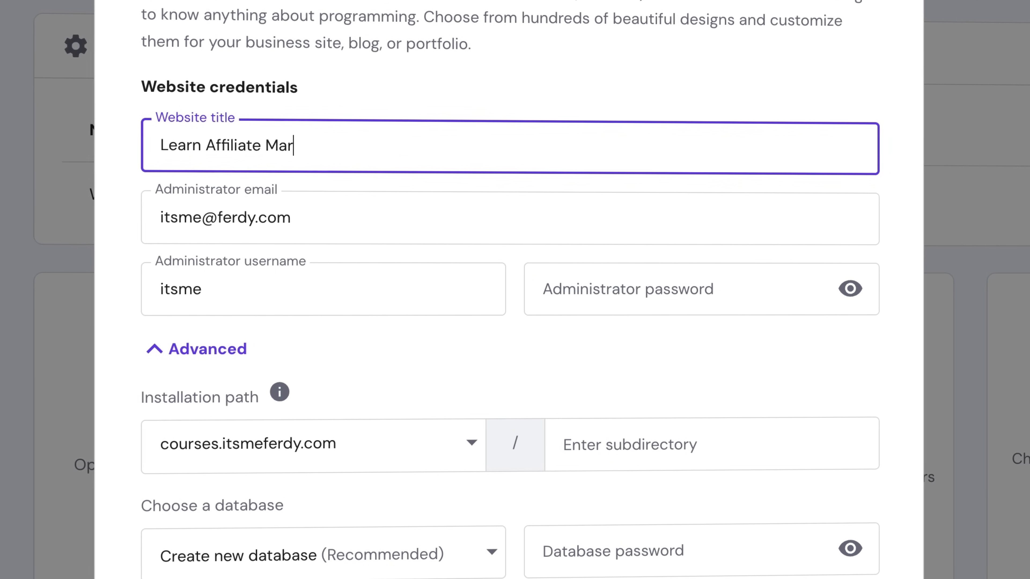
{"action": "type", "text": "keting With Ferdy"}
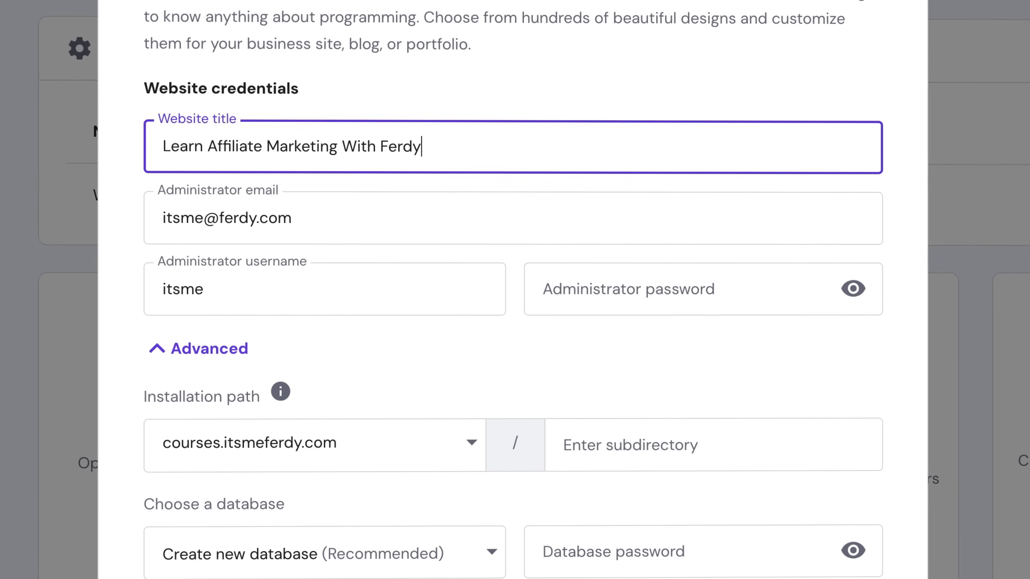
{"action": "left_click", "coordinate": [243, 220]}
{"action": "left_click", "coordinate": [314, 262]}
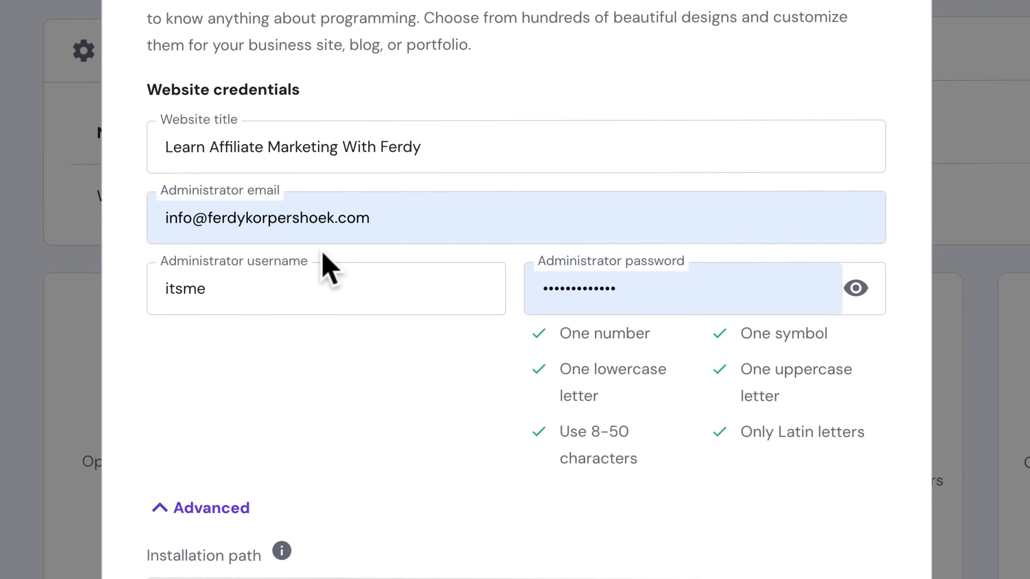
{"action": "left_click", "coordinate": [308, 290]}
{"action": "key", "text": "ctrl+a"}
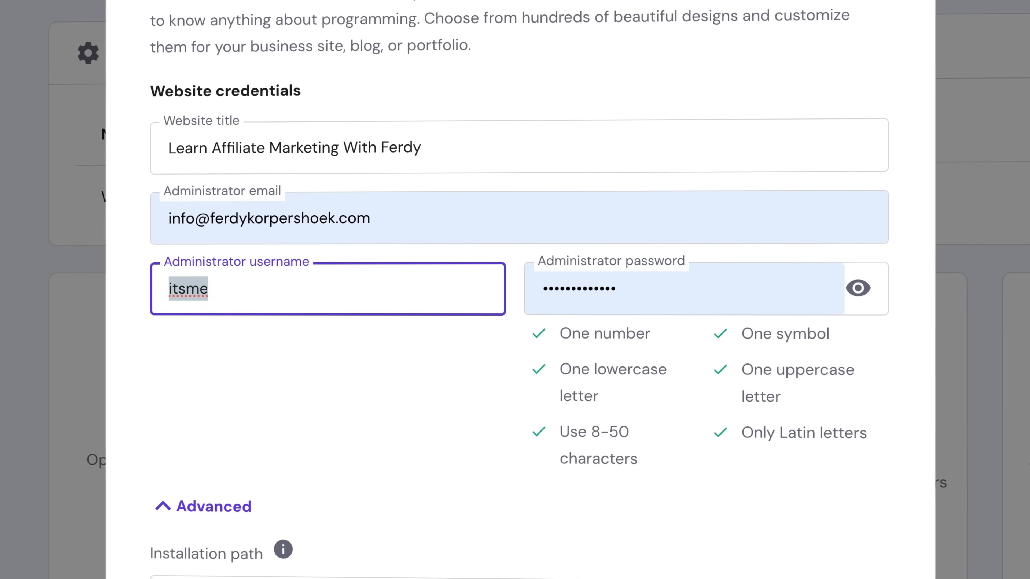
{"action": "type", "text": "FerdyKorp"}
{"action": "key", "text": "Tab"}
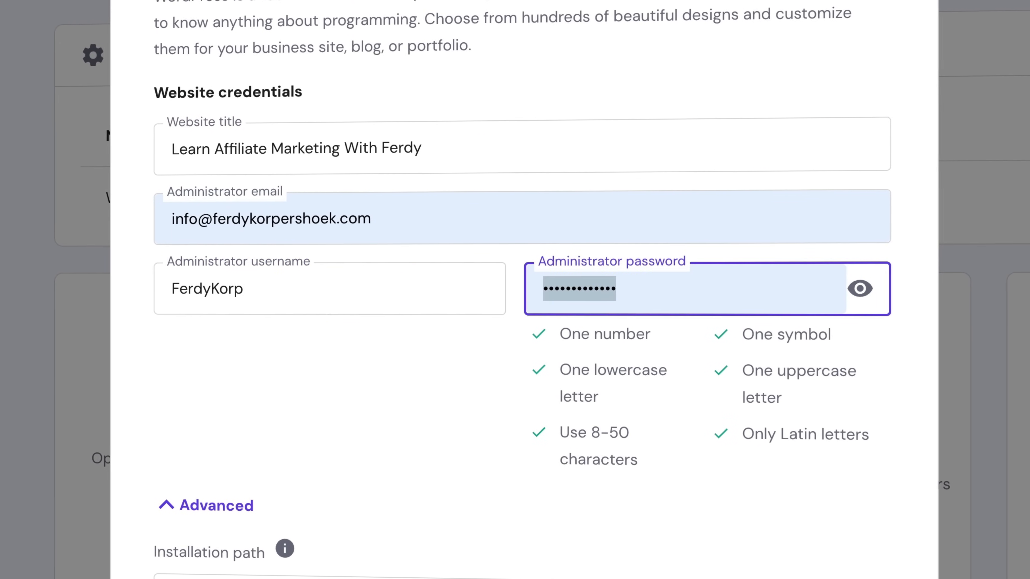
{"action": "left_click", "coordinate": [399, 359]}
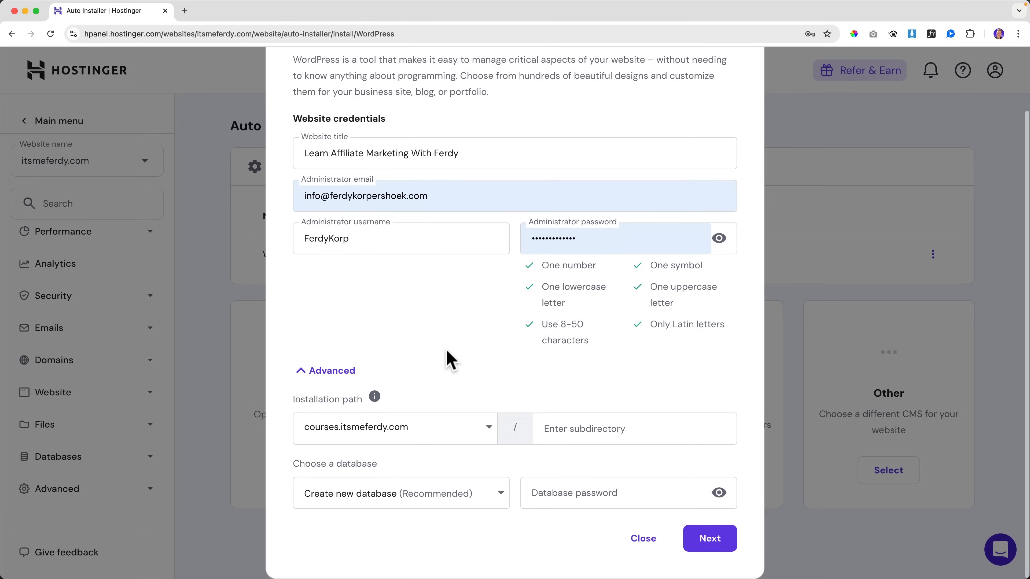
{"action": "left_click", "coordinate": [708, 540]}
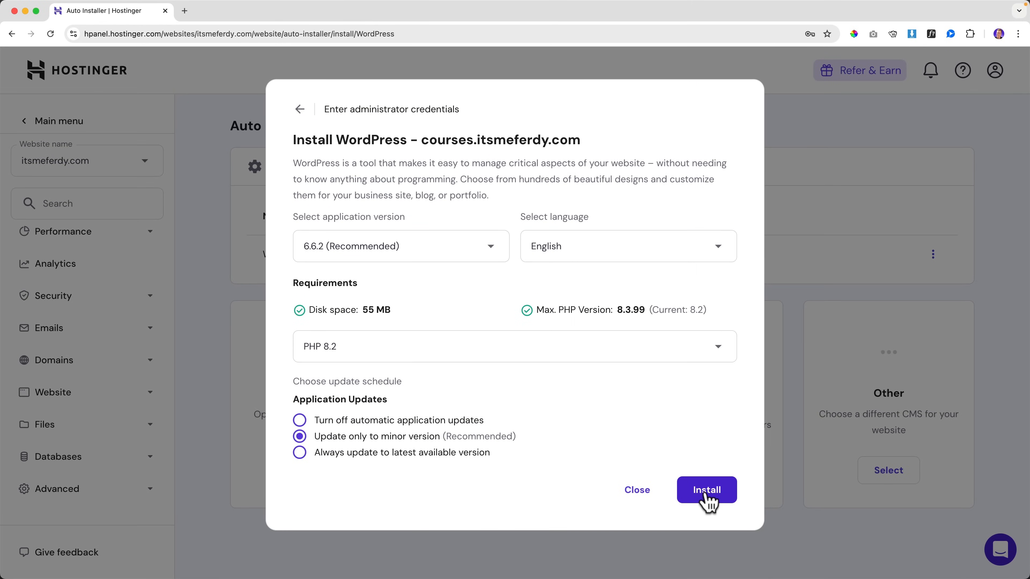
{"action": "left_click", "coordinate": [707, 502]}
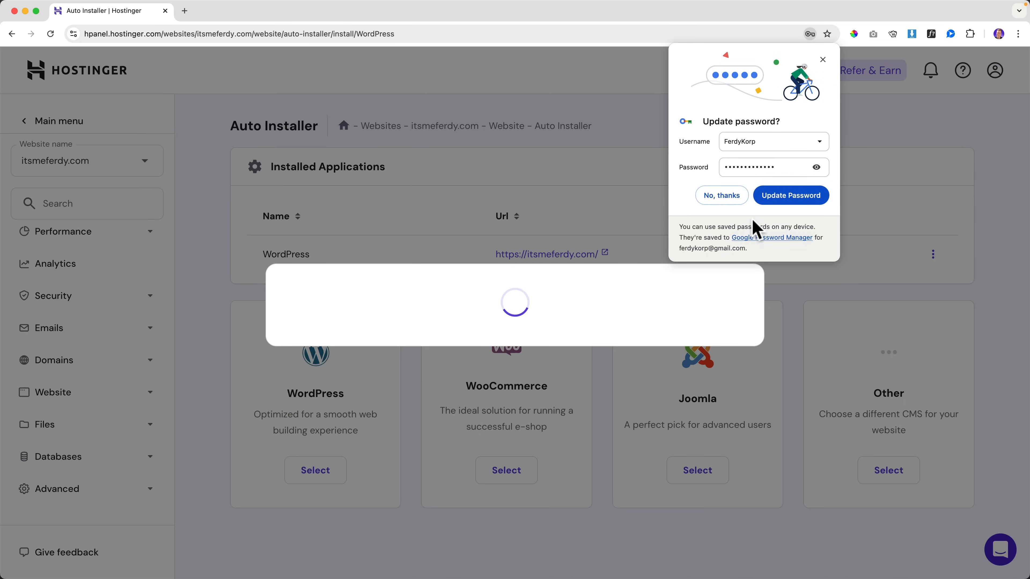
Step: Save the login, dismiss the survey, and check the lifetime SSL certificate list
{"action": "left_click", "coordinate": [783, 198]}
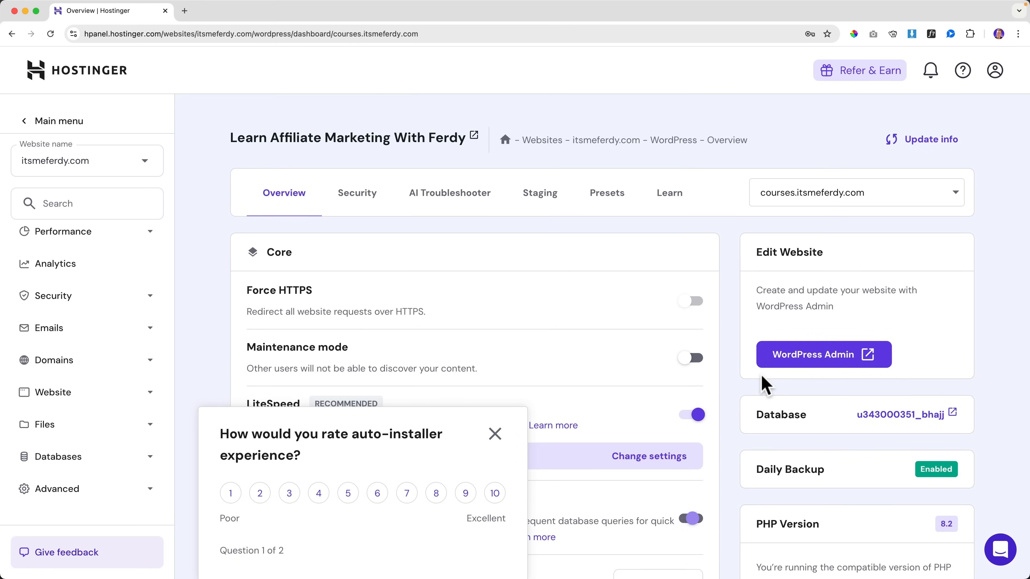
{"action": "left_click", "coordinate": [495, 433]}
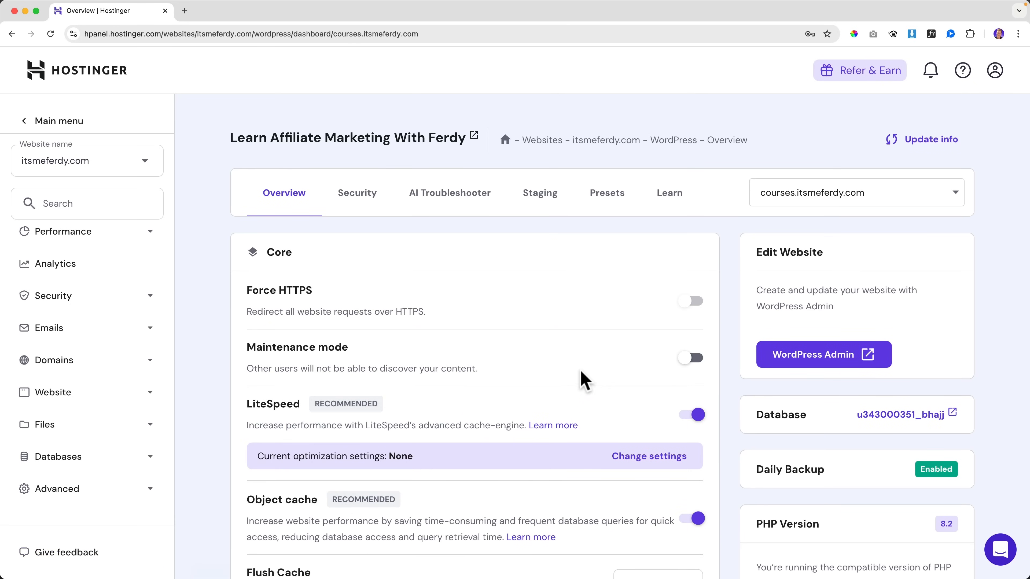
{"action": "left_click", "coordinate": [143, 304]}
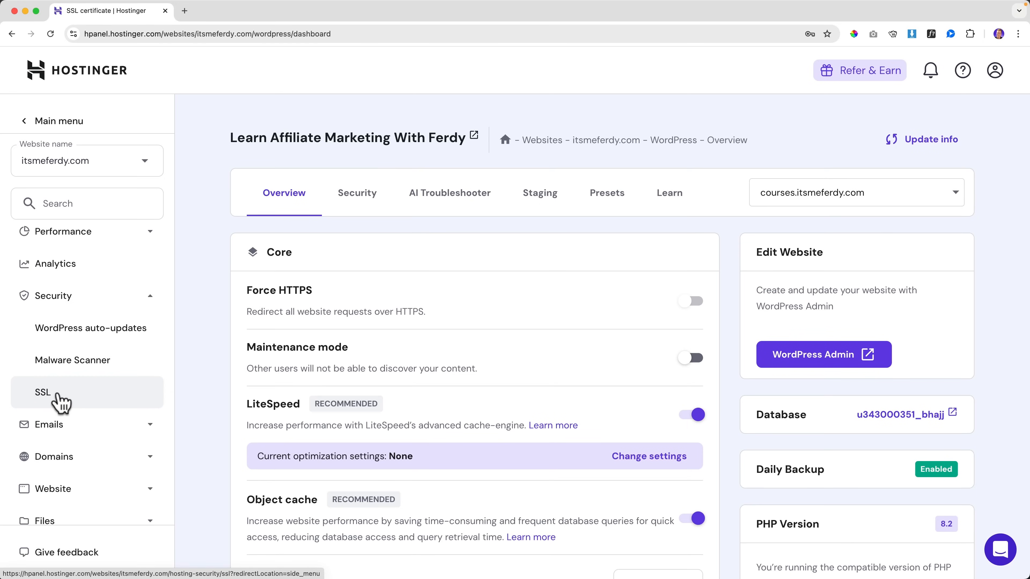
{"action": "left_click", "coordinate": [60, 400]}
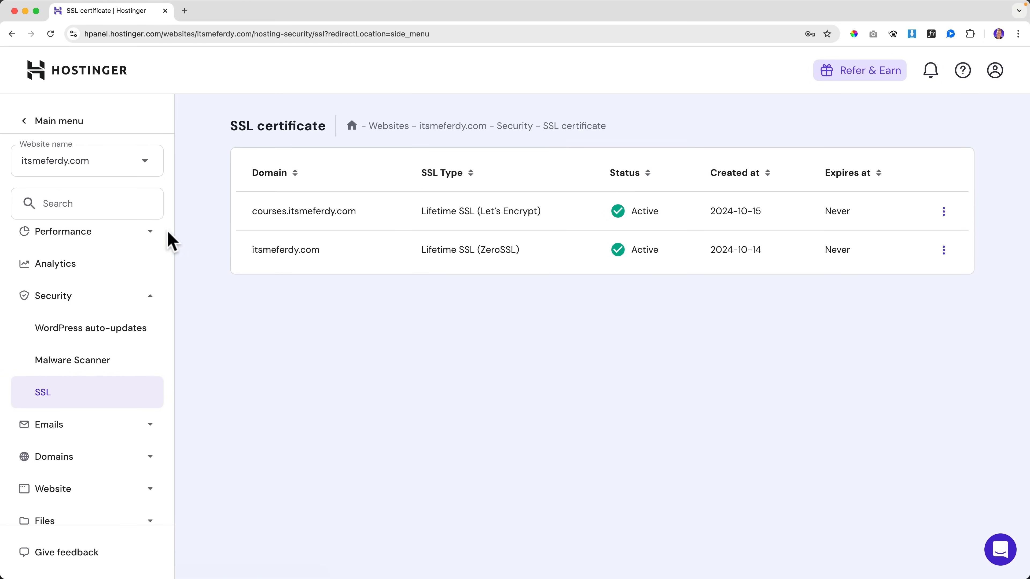
Step: Switch the WordPress overview to the courses.itsmeferdy.com site
{"action": "scroll", "coordinate": [107, 259], "scroll_direction": "up", "scroll_amount": 5}
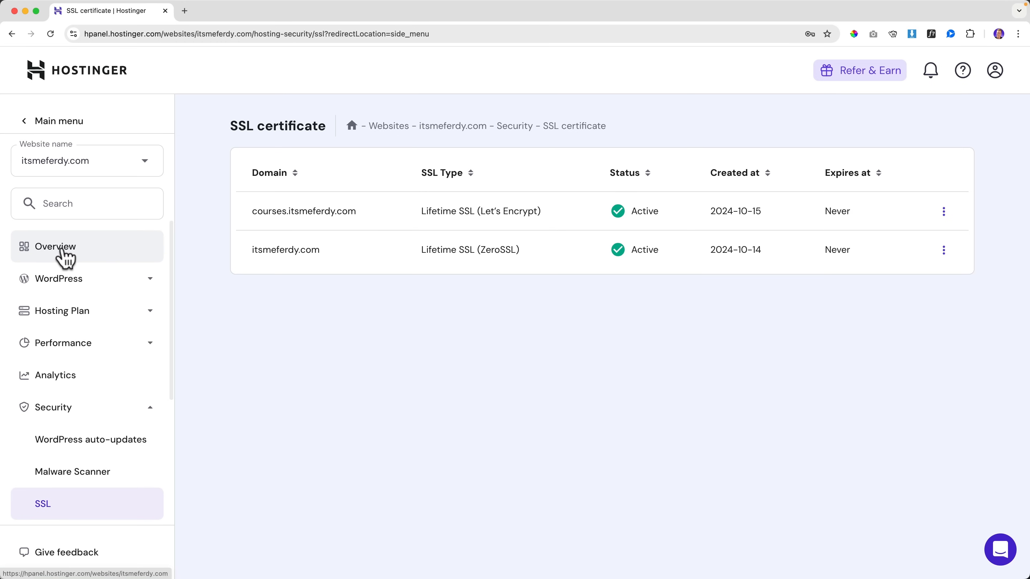
{"action": "left_click", "coordinate": [65, 255]}
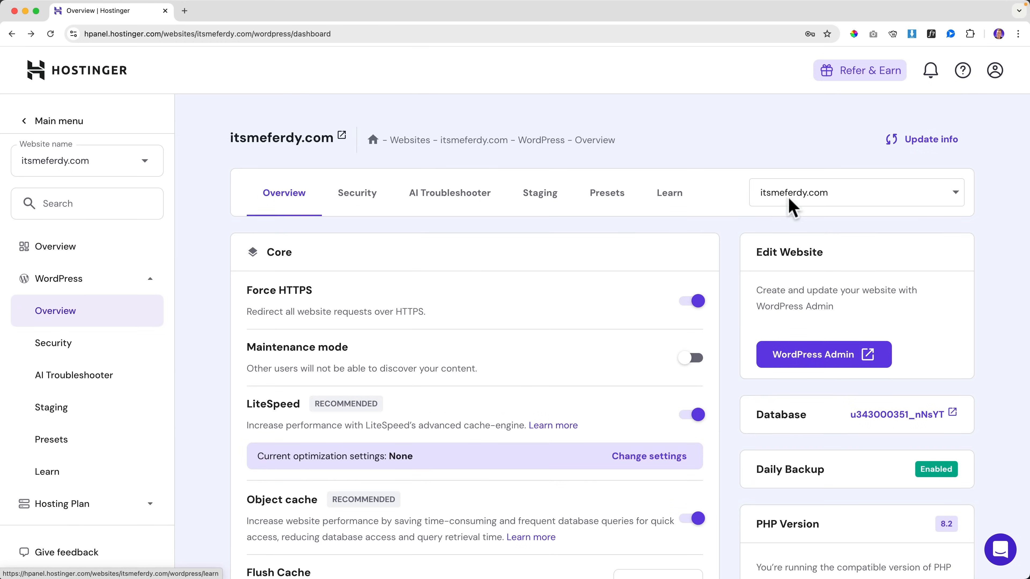
{"action": "left_click", "coordinate": [848, 201]}
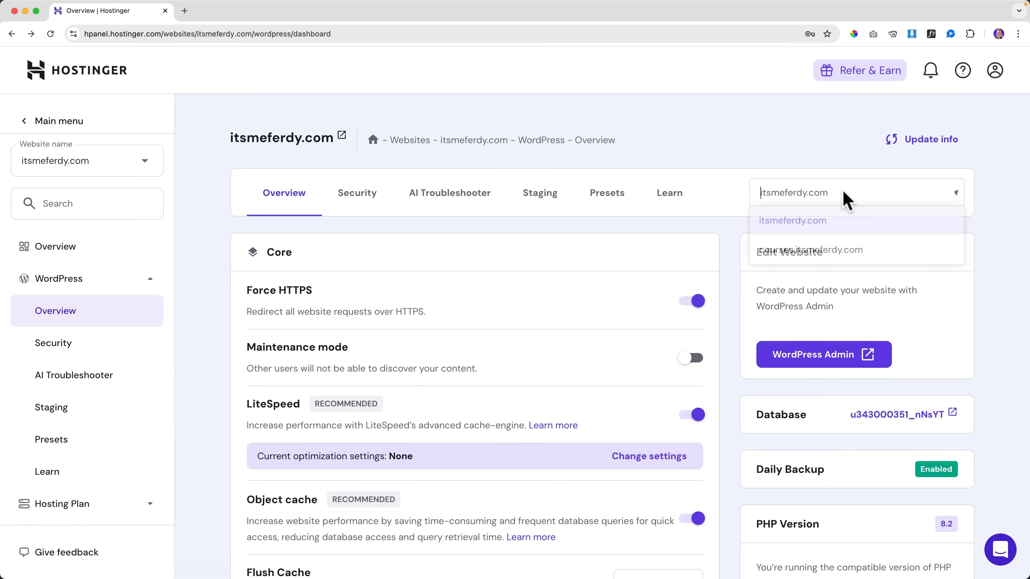
{"action": "left_click", "coordinate": [809, 251]}
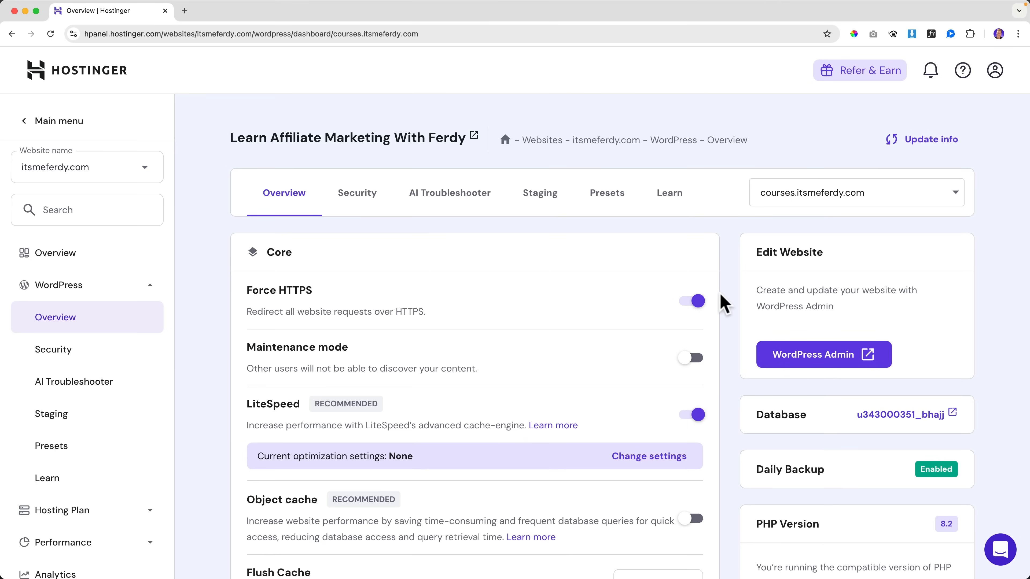
Step: Open courses.itsmeferdy.com's WordPress Admin, check its URL, and visit the public homepage
{"action": "left_click", "coordinate": [812, 356]}
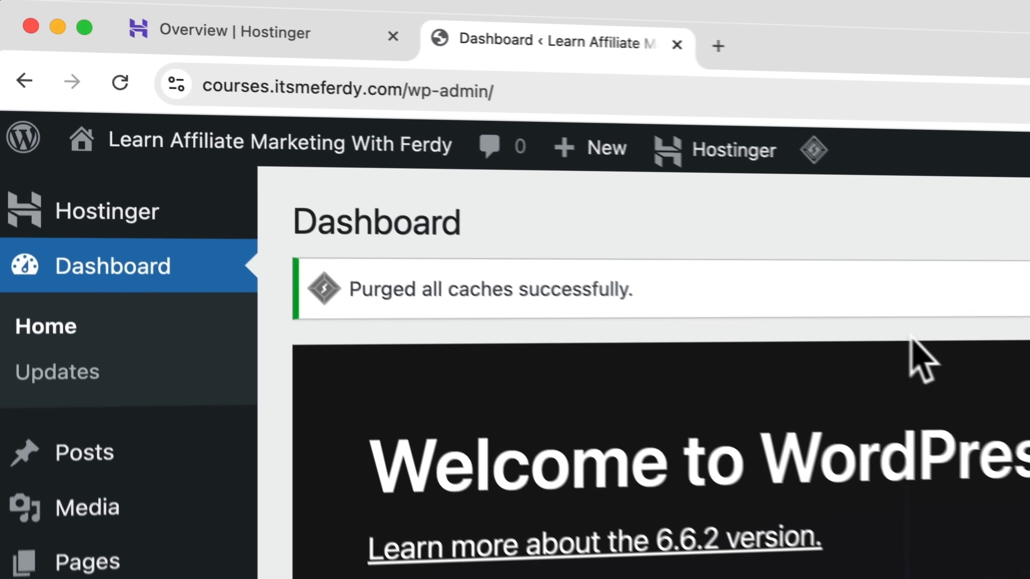
{"action": "left_click", "coordinate": [214, 86]}
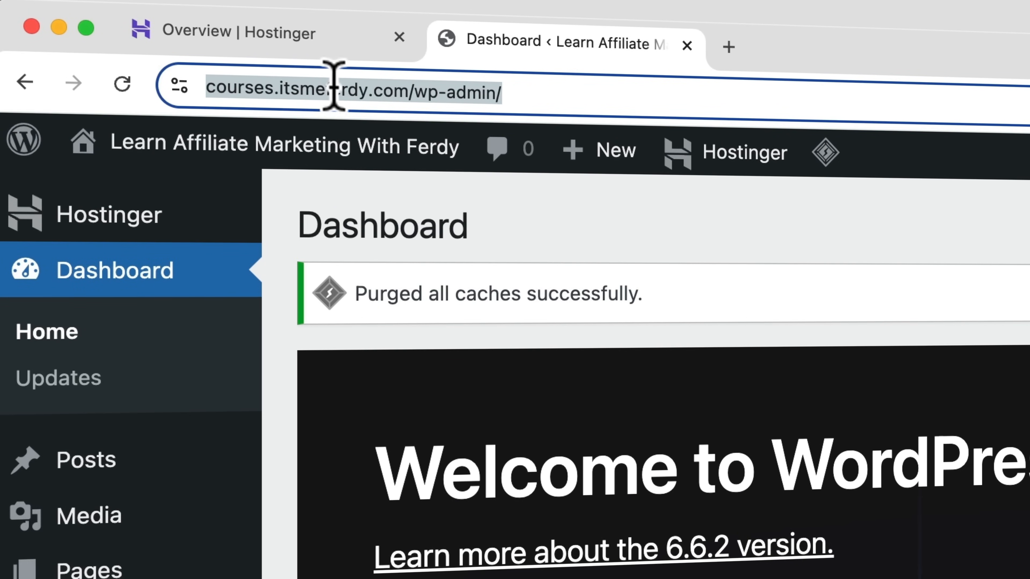
{"action": "left_click", "coordinate": [705, 215]}
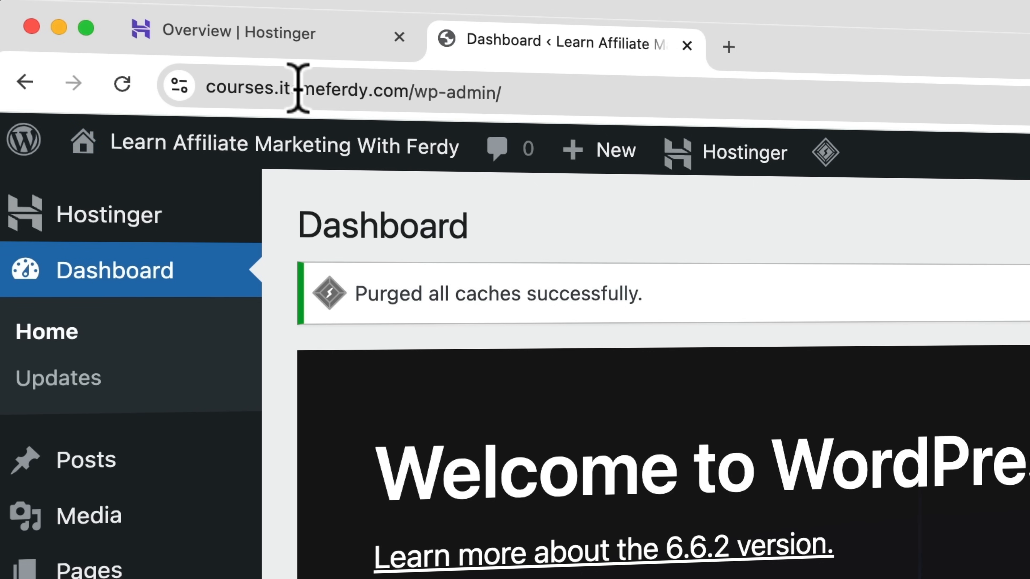
{"action": "left_click_drag", "start_coordinate": [279, 88], "coordinate": [367, 91]}
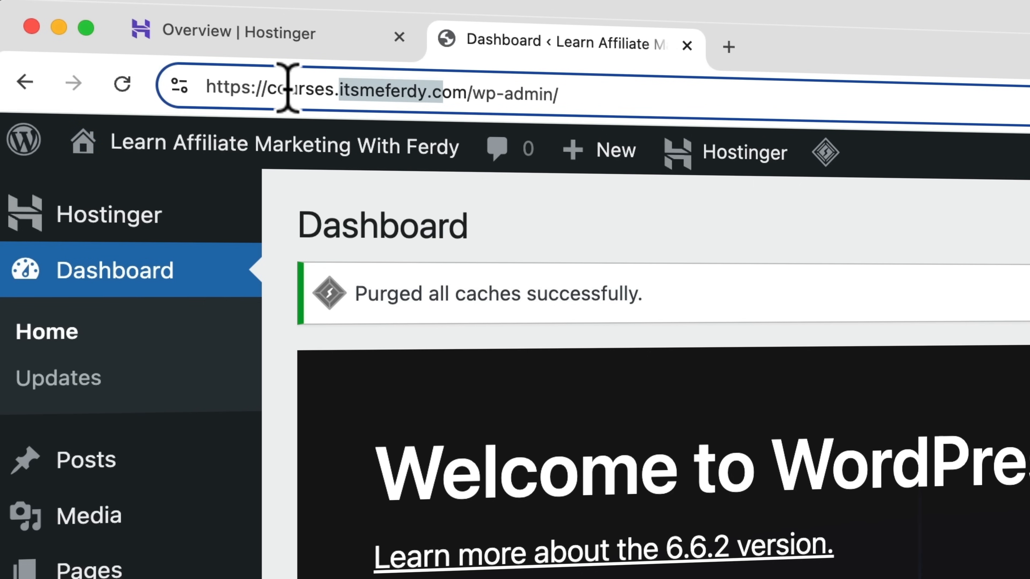
{"action": "mouse_move", "coordinate": [325, 159]}
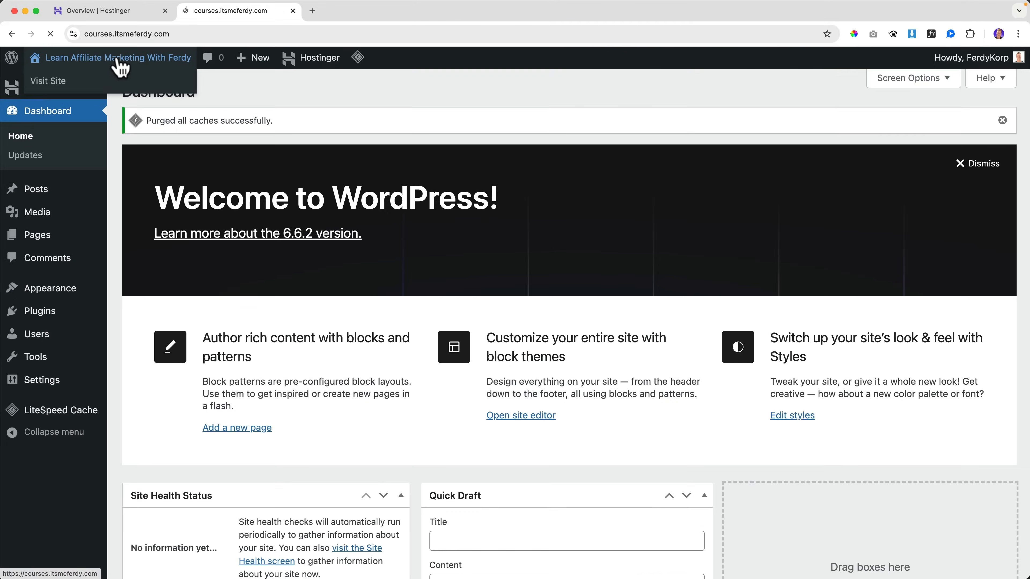
{"action": "left_click", "coordinate": [240, 140]}
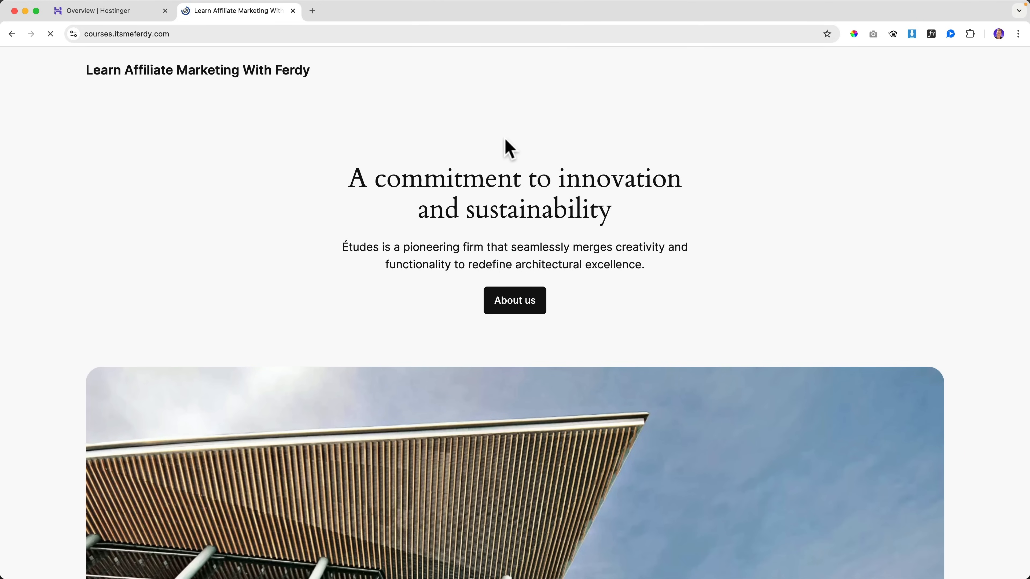
{"action": "scroll", "coordinate": [507, 150], "scroll_direction": "down", "scroll_amount": 20}
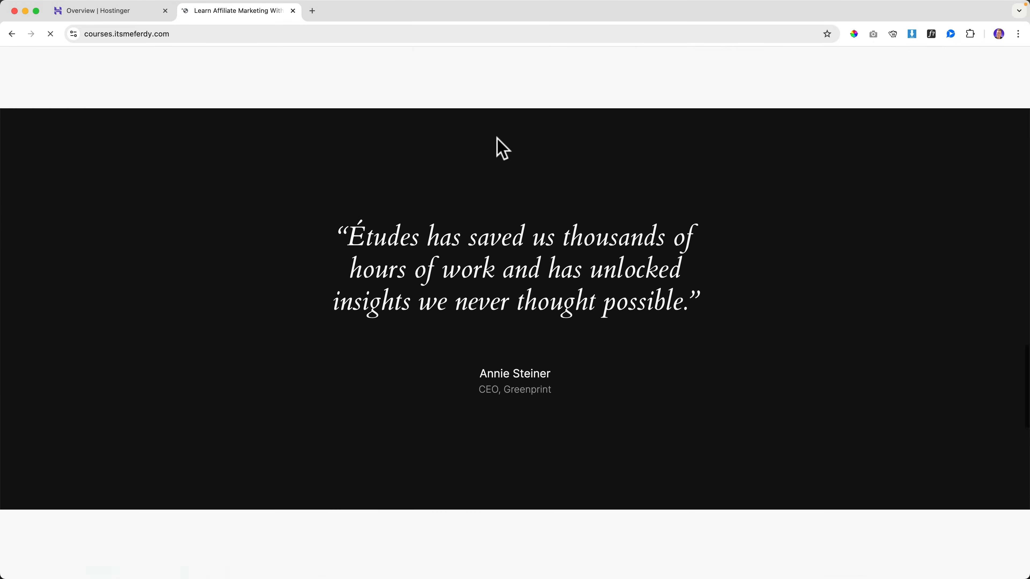
{"action": "scroll", "coordinate": [503, 148], "scroll_direction": "up", "scroll_amount": 20}
Step: Search YouTube for 'how to creat a course website ferdy' in a new tab
{"action": "left_click", "coordinate": [312, 11]}
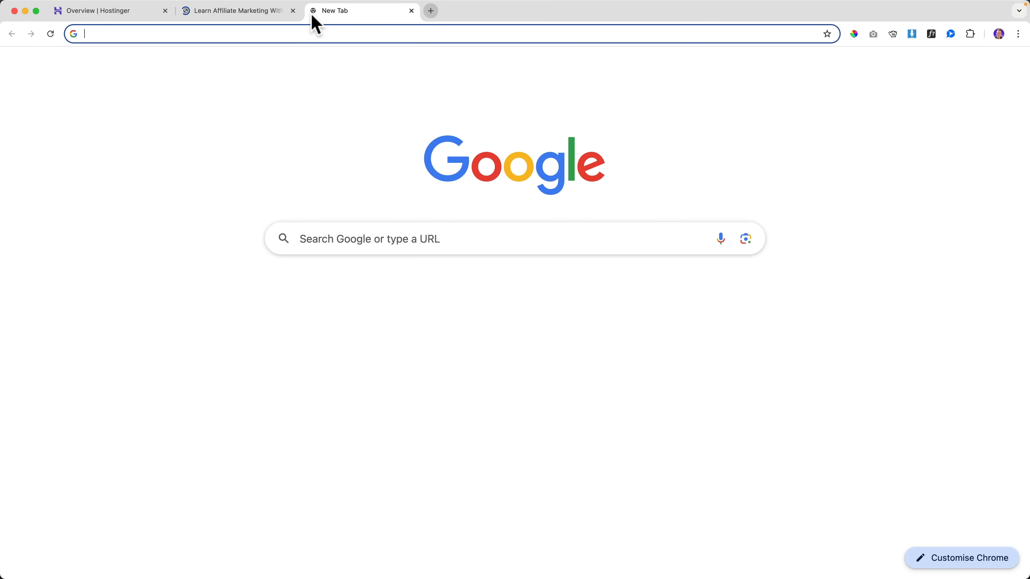
{"action": "type", "text": "youtube.com"}
{"action": "key", "text": "Return"}
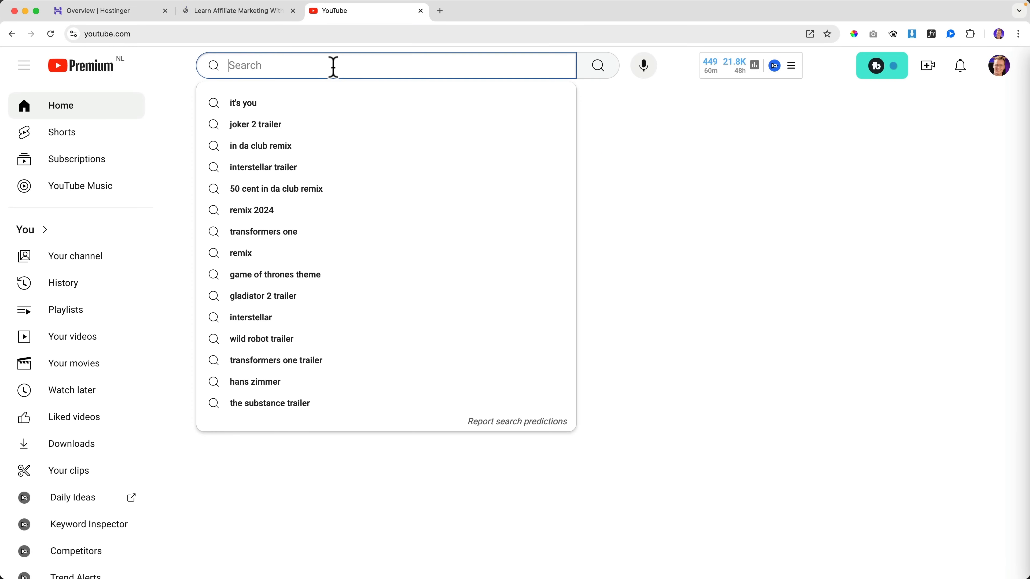
{"action": "type", "text": "how to crate"}
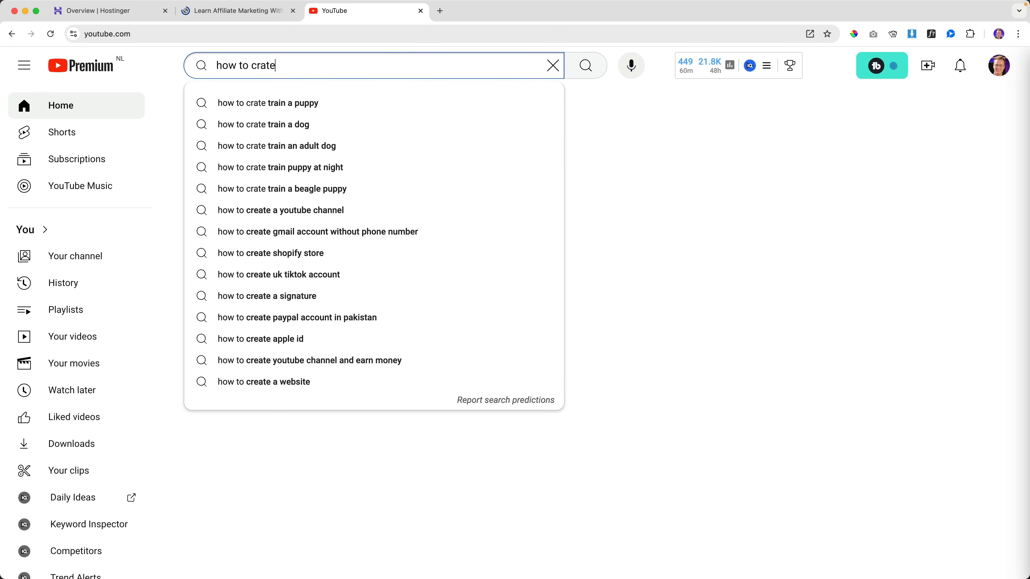
{"action": "key", "text": "BackSpace"}
{"action": "key", "text": "BackSpace"}
{"action": "key", "text": "BackSpace"}
{"action": "type", "text": "eat a cpr"}
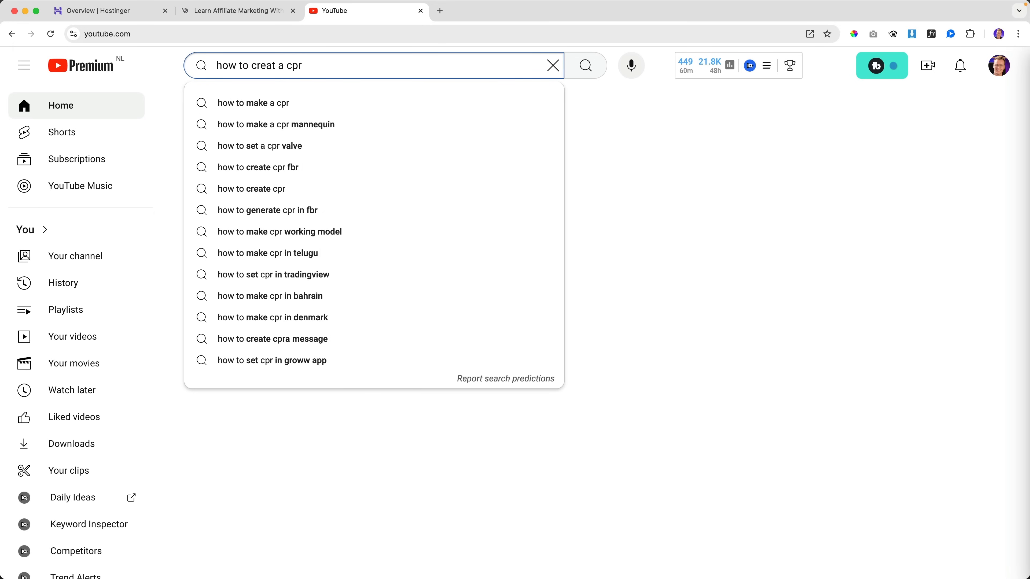
{"action": "key", "text": "BackSpace"}
{"action": "key", "text": "BackSpace"}
{"action": "type", "text": "ourse website ferdy"}
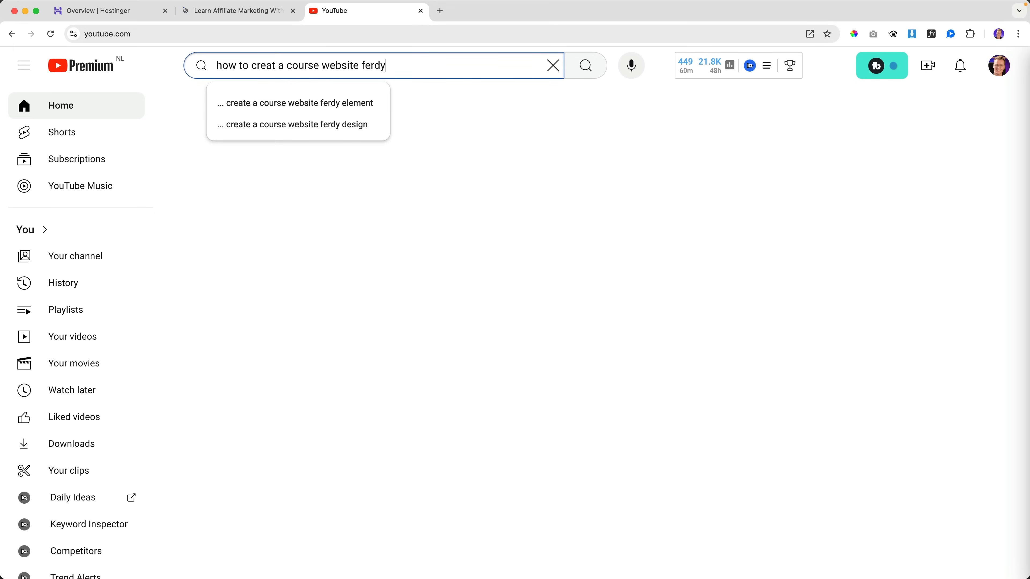
{"action": "key", "text": "Return"}
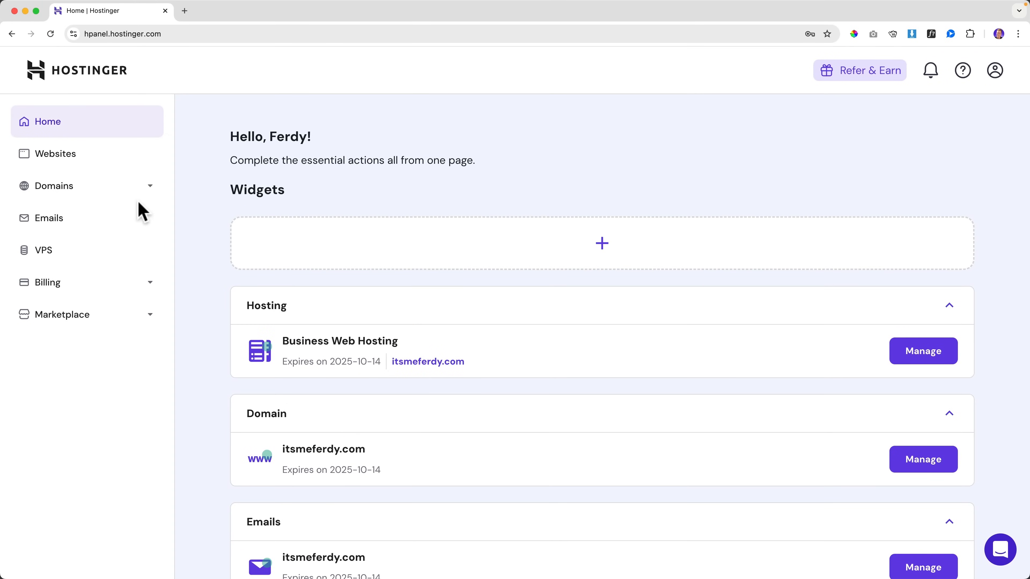
Step: Generate AI domain suggestions for a Kansas City disabled-dog photographer, like kcpuppylove.com
{"action": "left_click", "coordinate": [79, 194]}
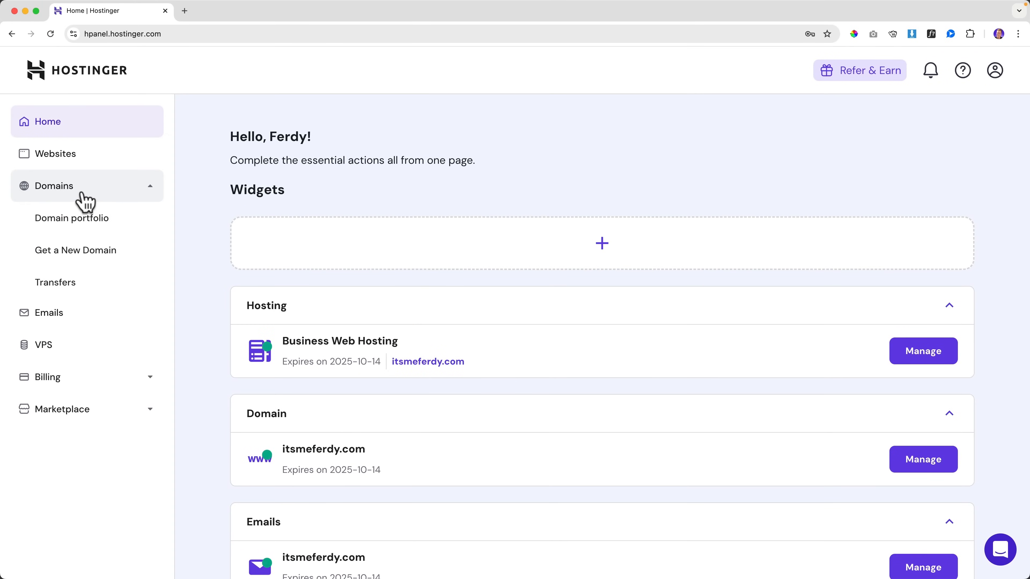
{"action": "left_click", "coordinate": [76, 253]}
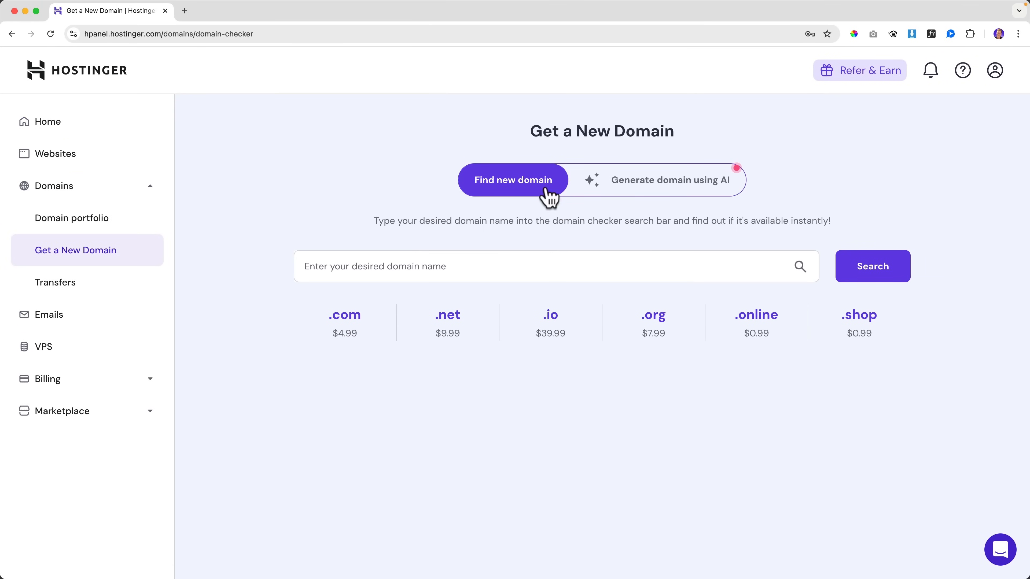
{"action": "left_click", "coordinate": [660, 191]}
{"action": "left_click", "coordinate": [539, 289]}
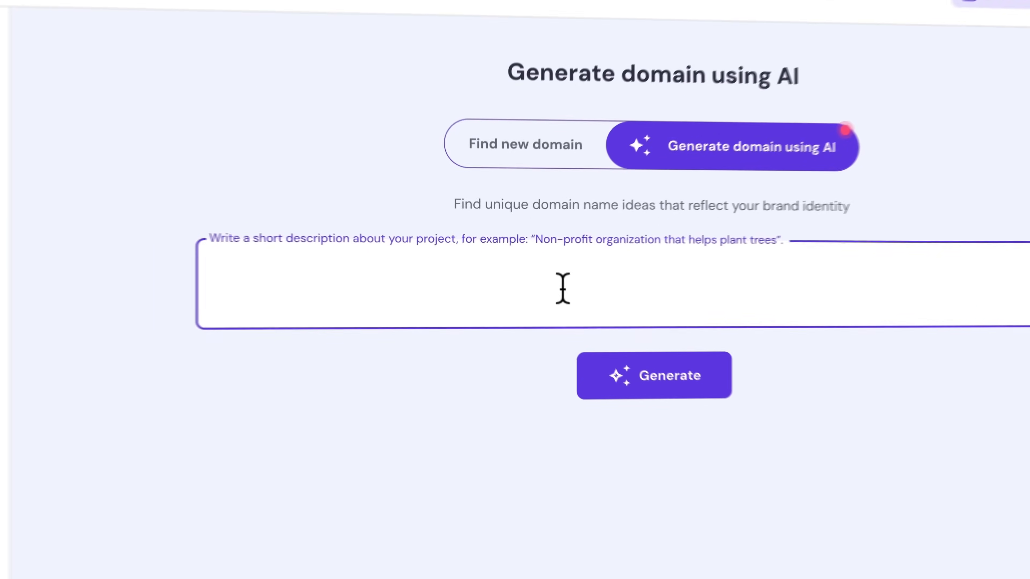
{"action": "type", "text": "I am a p"}
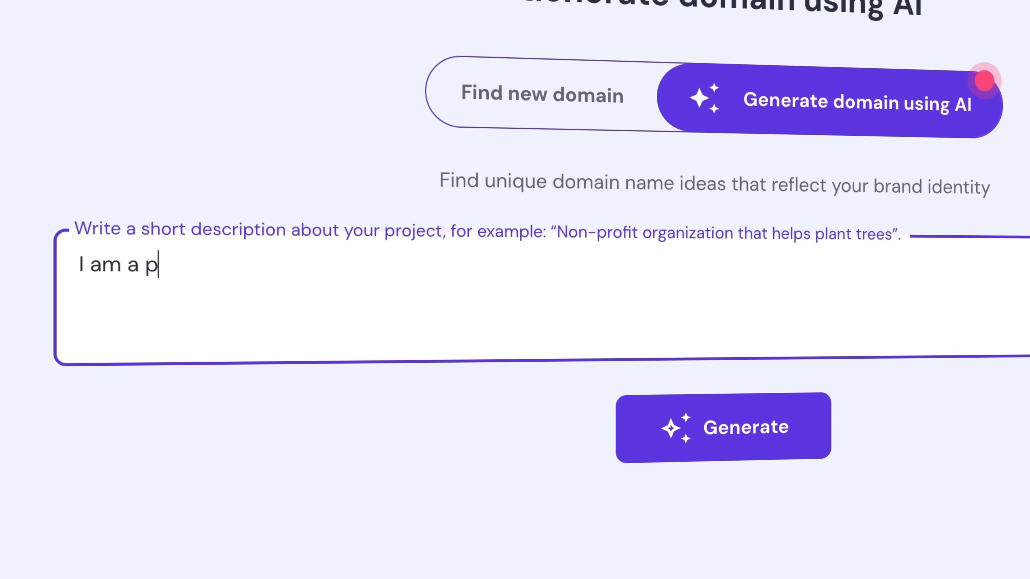
{"action": "type", "text": "hotographer of dis"}
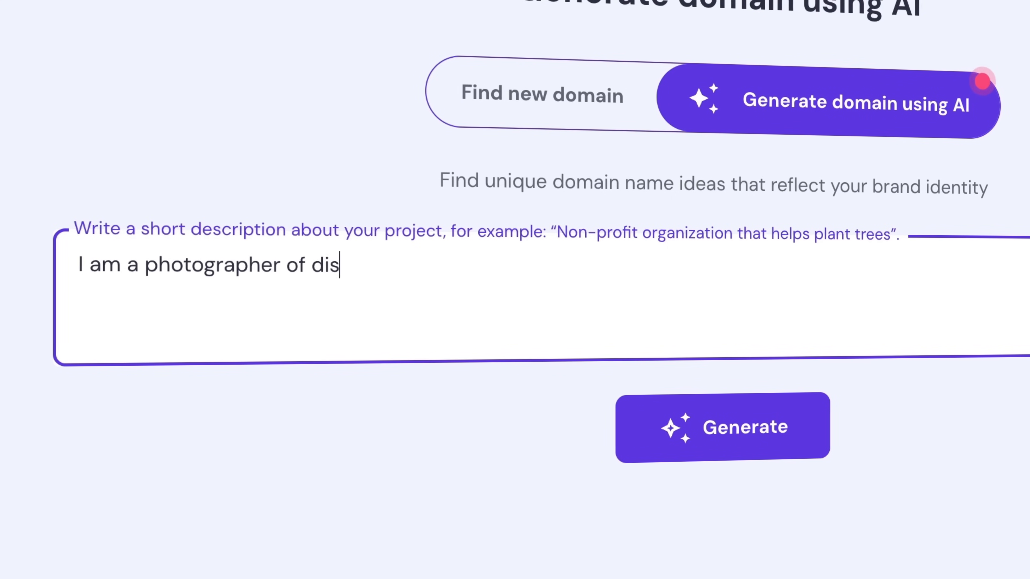
{"action": "type", "text": "abled dogs in Kansas Ciy"}
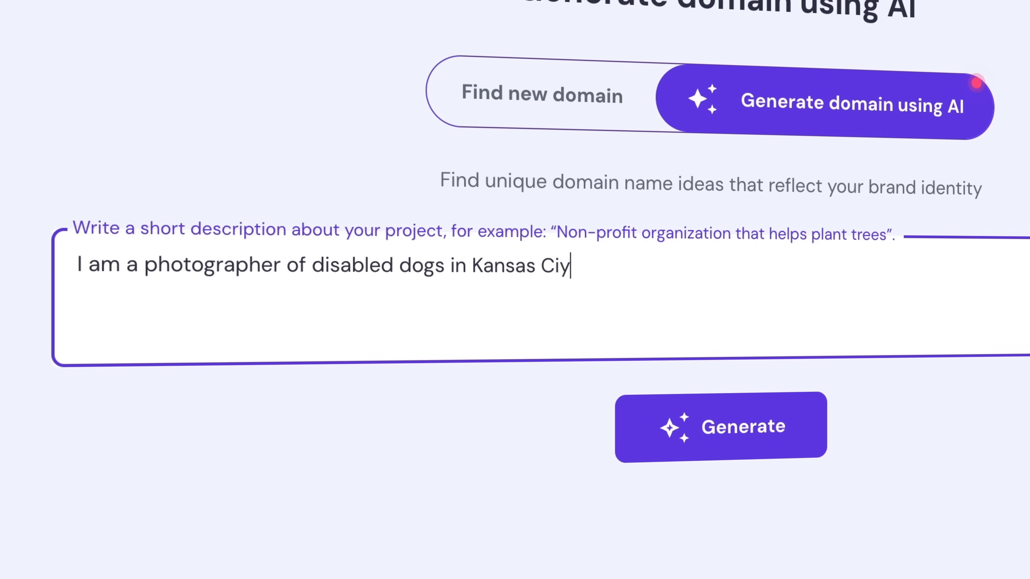
{"action": "key", "text": "BackSpace"}
{"action": "type", "text": "ty"}
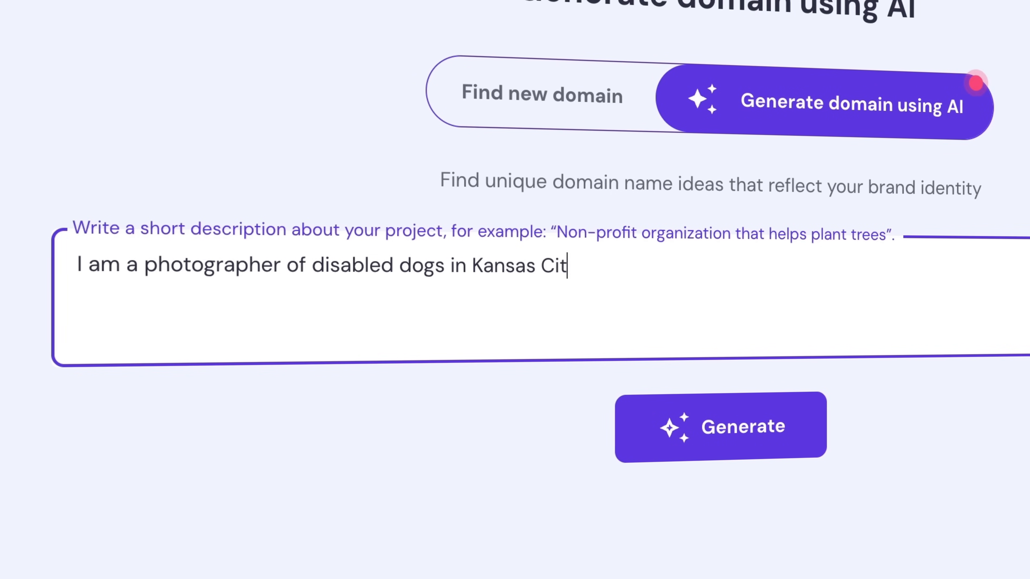
{"action": "left_click", "coordinate": [753, 438]}
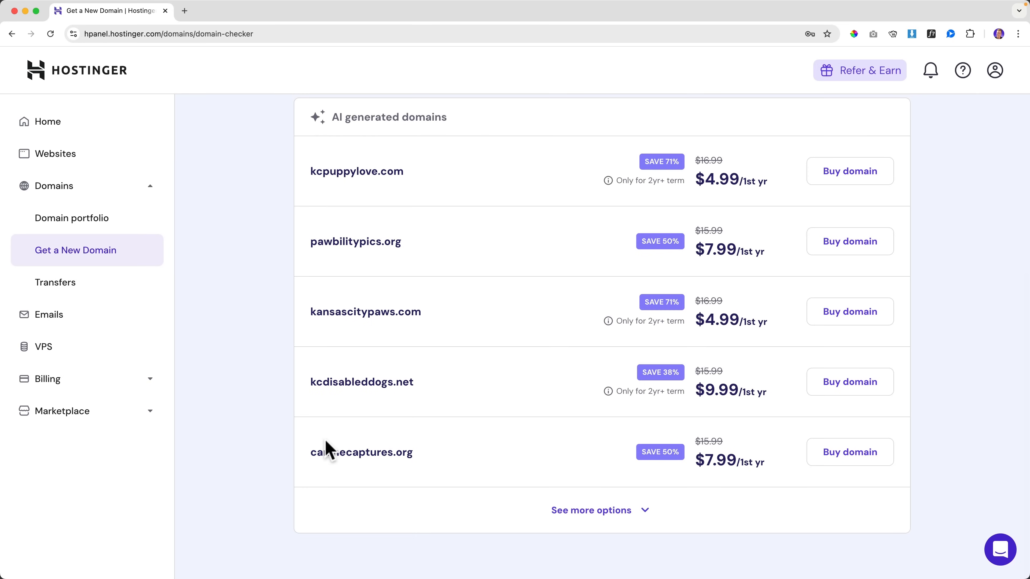
{"action": "scroll", "coordinate": [572, 352], "scroll_direction": "up", "scroll_amount": 5}
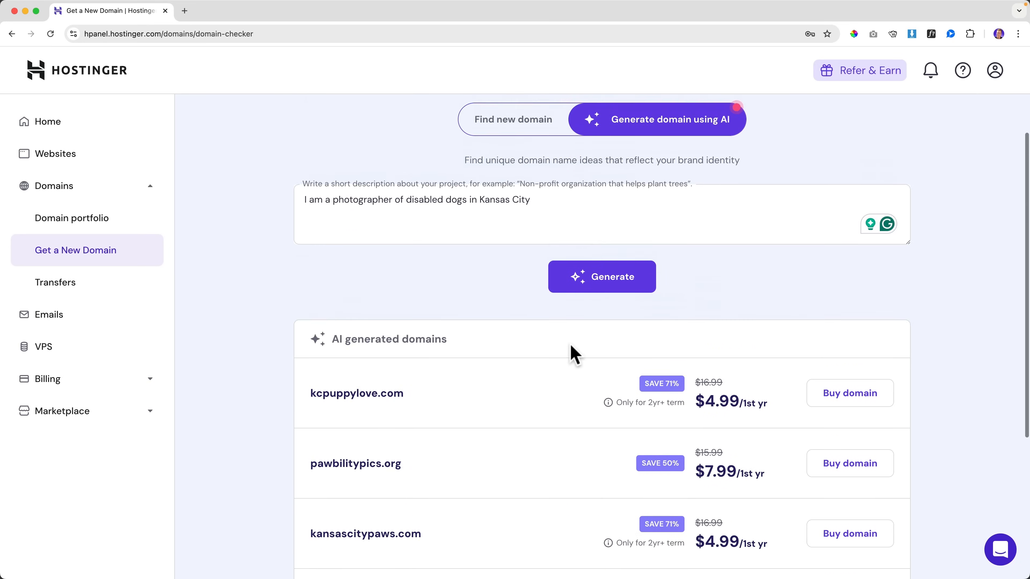
{"action": "scroll", "coordinate": [572, 352], "scroll_direction": "up", "scroll_amount": 2}
Step: Check domain availability for 'puppylovekc'
{"action": "left_click", "coordinate": [514, 191]}
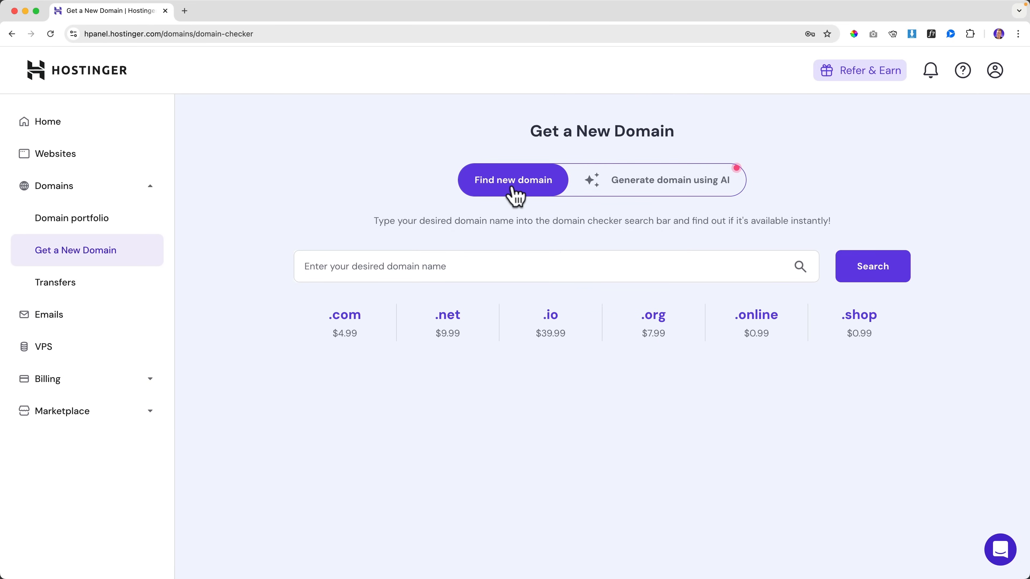
{"action": "left_click", "coordinate": [429, 266]}
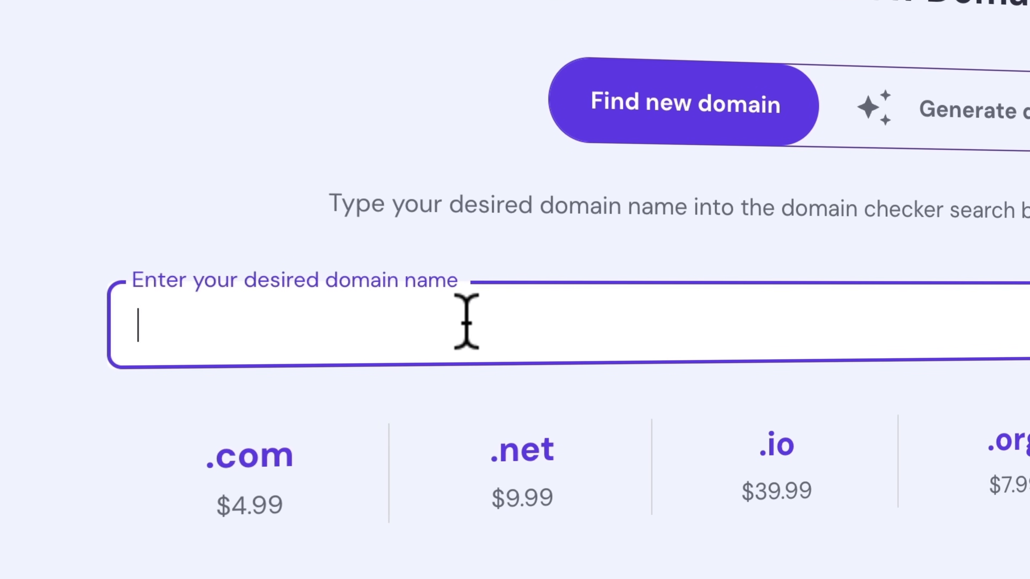
{"action": "type", "text": "puppyl"}
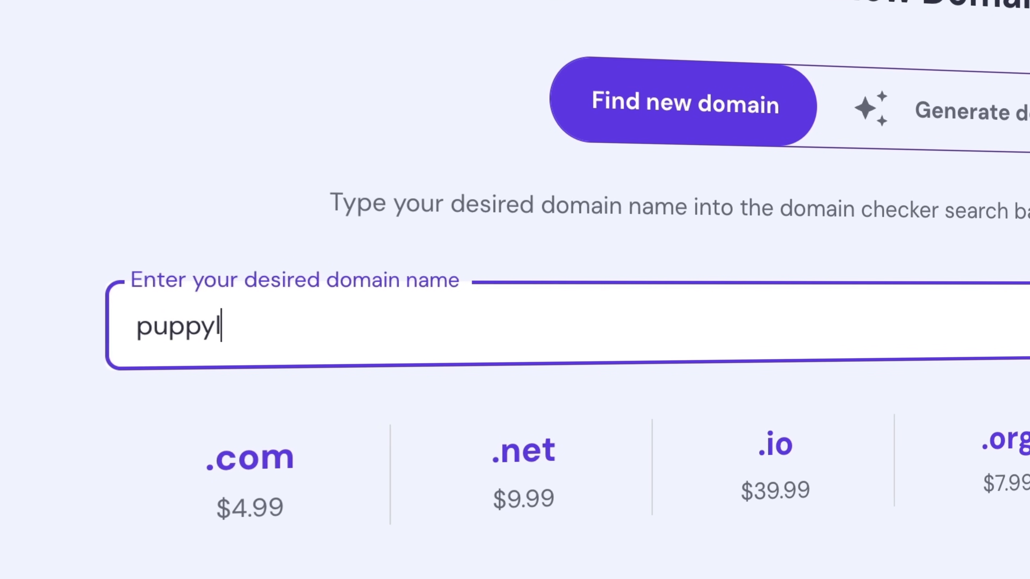
{"action": "type", "text": "ovekc"}
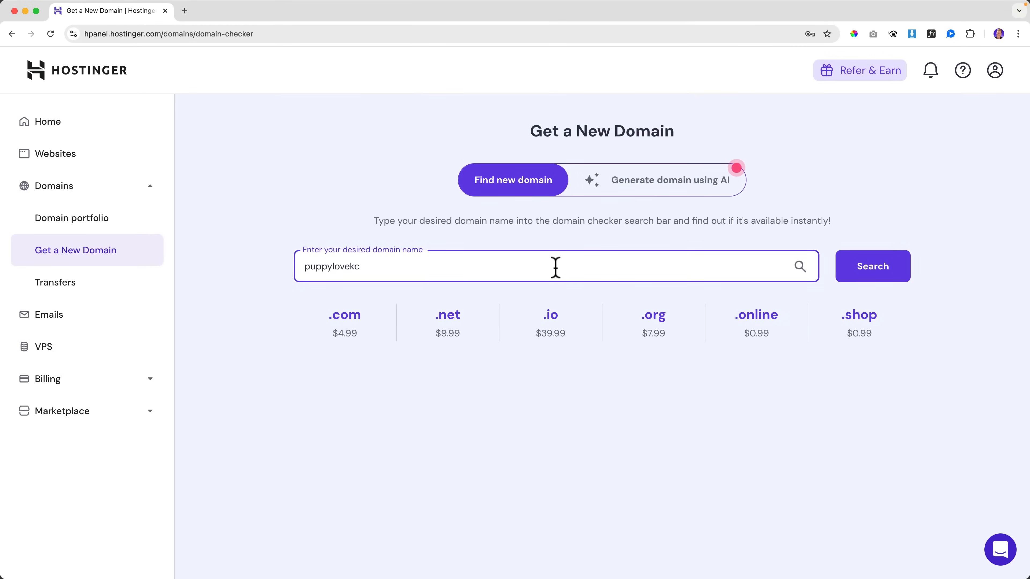
{"action": "left_click", "coordinate": [882, 270]}
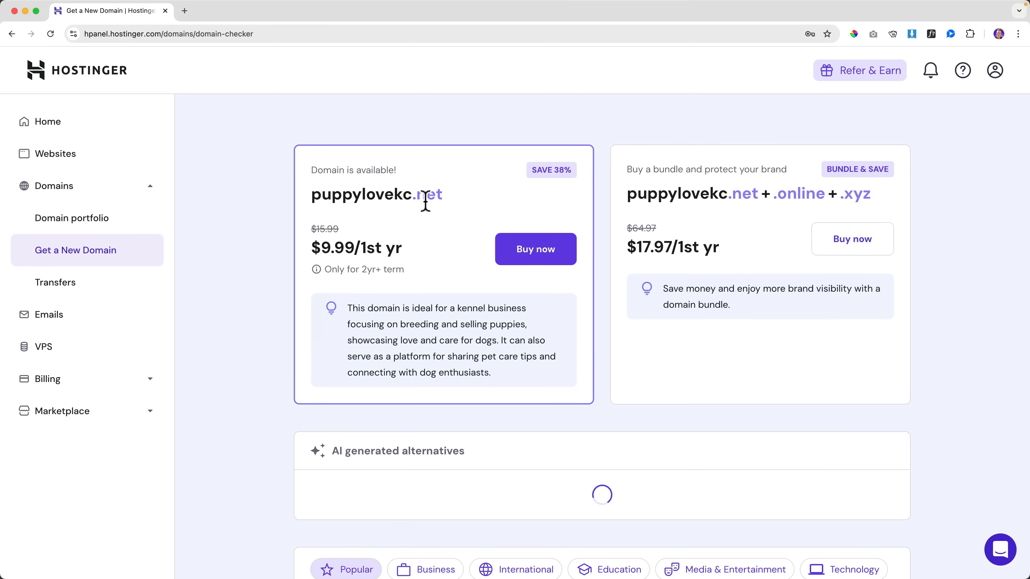
{"action": "scroll", "coordinate": [467, 214], "scroll_direction": "up", "scroll_amount": 4}
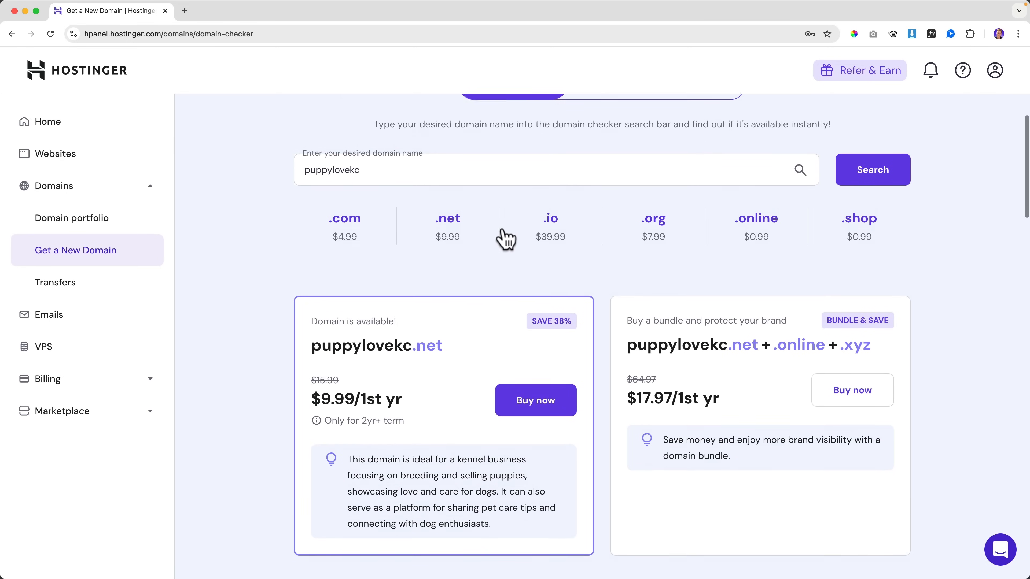
{"action": "scroll", "coordinate": [503, 231], "scroll_direction": "down", "scroll_amount": 7}
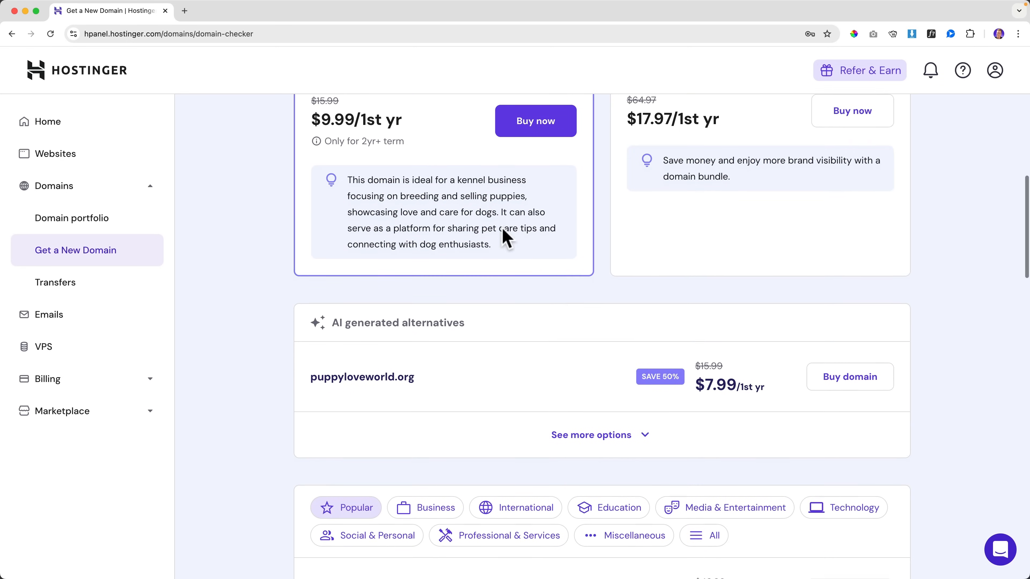
{"action": "scroll", "coordinate": [502, 228], "scroll_direction": "down", "scroll_amount": 3}
{"action": "scroll", "coordinate": [502, 228], "scroll_direction": "up", "scroll_amount": 10}
Step: Find puppylovekc.com already taken and view the existing site in a new tab
{"action": "left_click", "coordinate": [389, 267]}
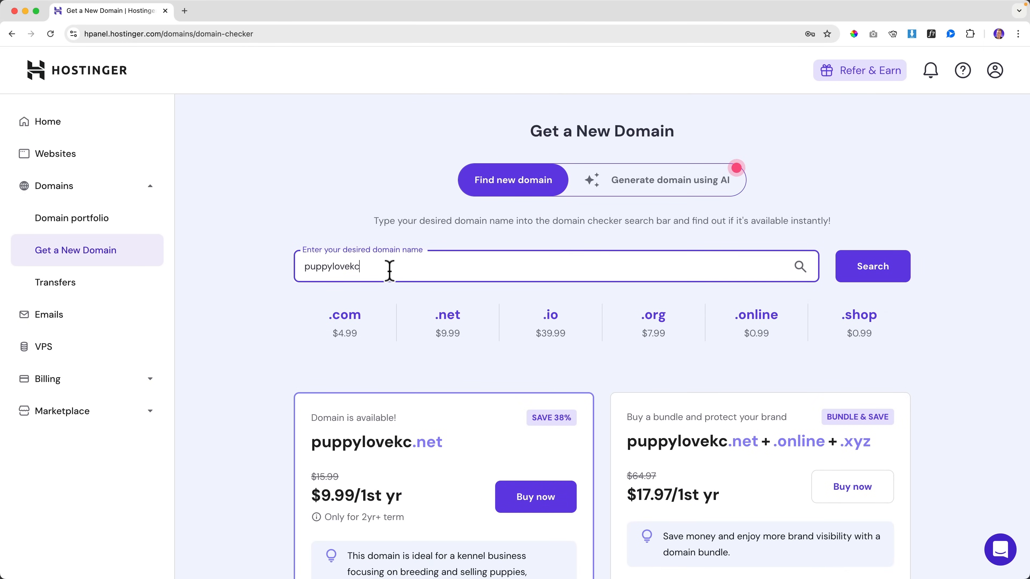
{"action": "type", "text": ".com"}
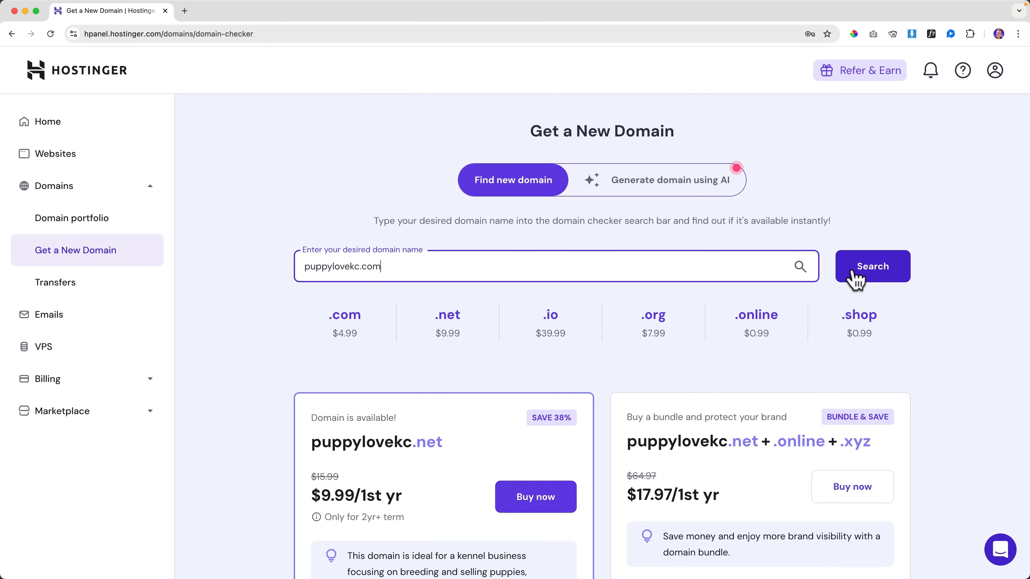
{"action": "left_click", "coordinate": [869, 267]}
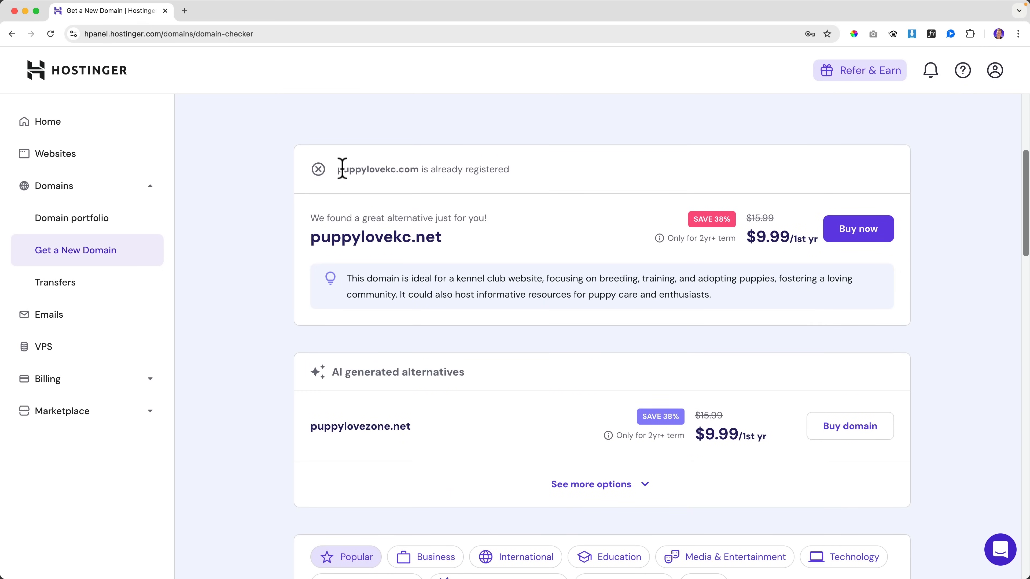
{"action": "left_click_drag", "start_coordinate": [416, 171], "coordinate": [327, 169]}
{"action": "key", "text": "super+c"}
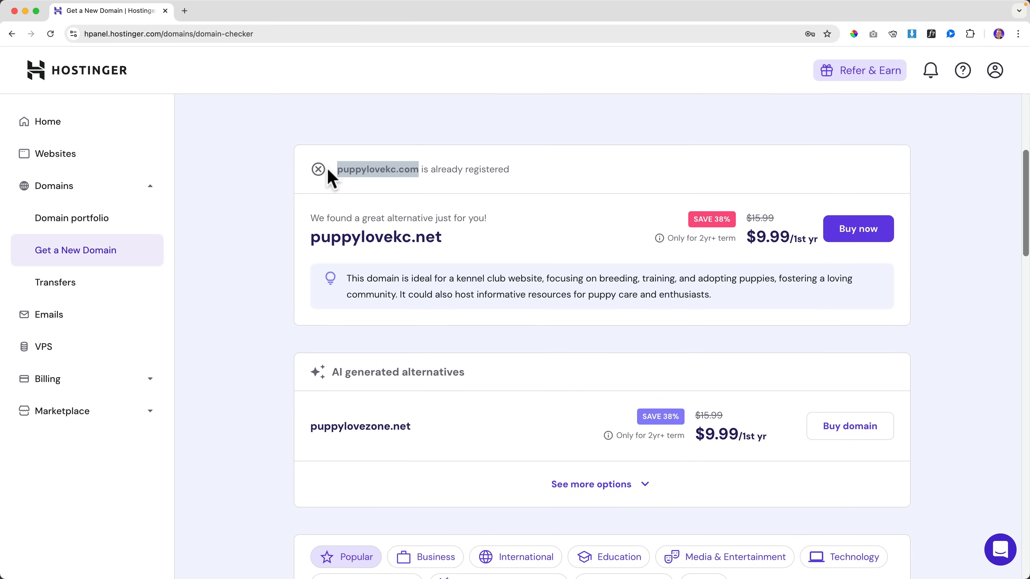
{"action": "left_click", "coordinate": [184, 11]}
{"action": "key", "text": "super+v"}
{"action": "key", "text": "Return"}
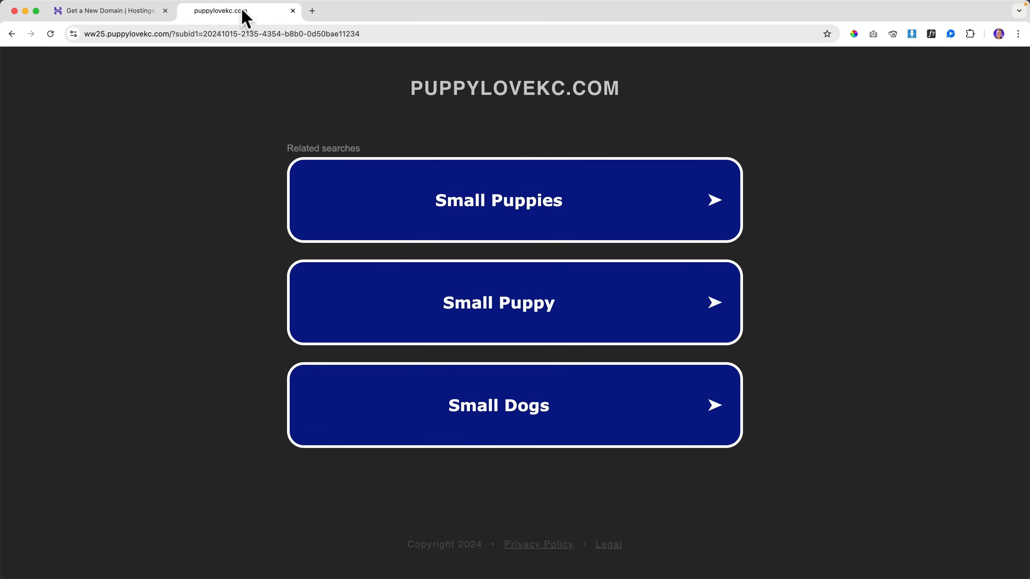
{"action": "key", "text": "super+w"}
Step: Search puppyloveamsterdam.com, available at $4.99 for the first year
{"action": "scroll", "coordinate": [467, 168], "scroll_direction": "up", "scroll_amount": 6}
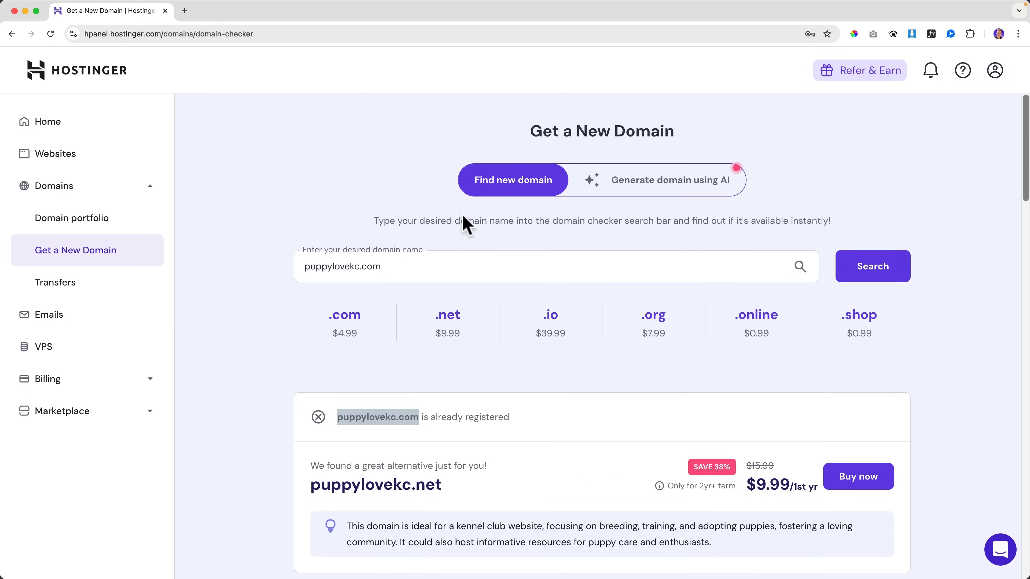
{"action": "left_click", "coordinate": [392, 267]}
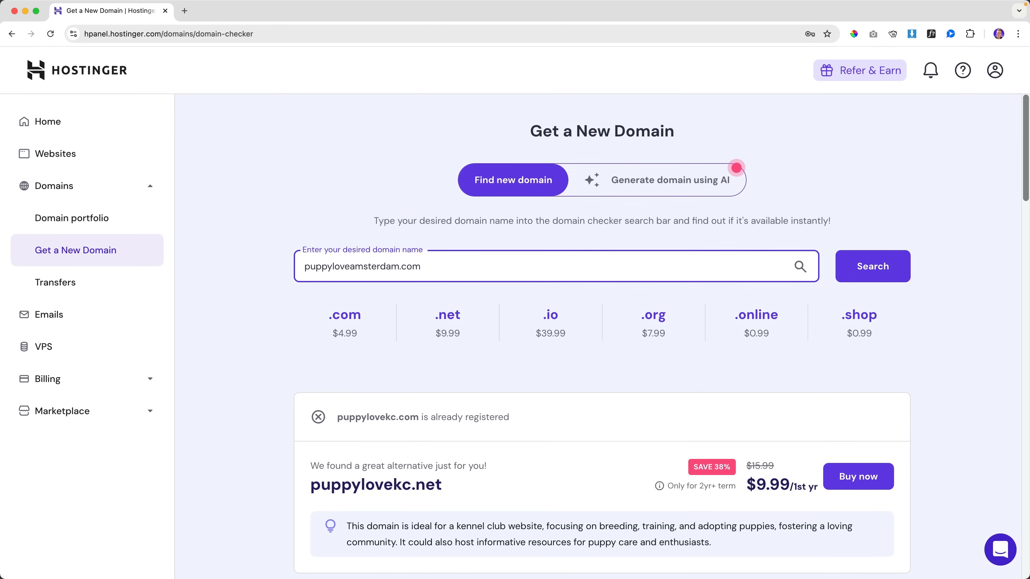
{"action": "left_click", "coordinate": [862, 270]}
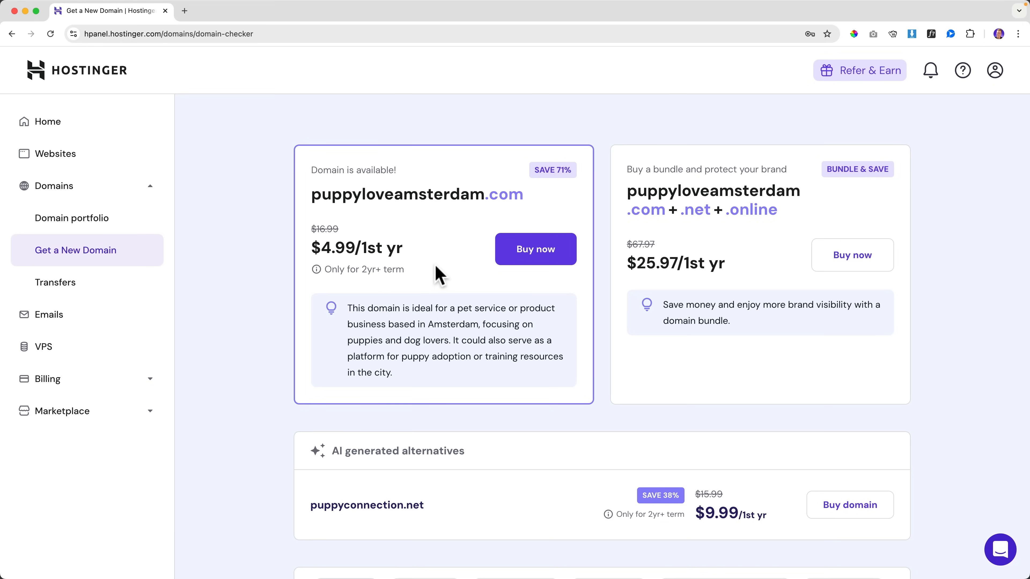
Step: Buy puppyloveamsterdam.com on the 2-year plan and view its Active domain overview
{"action": "left_click", "coordinate": [544, 251]}
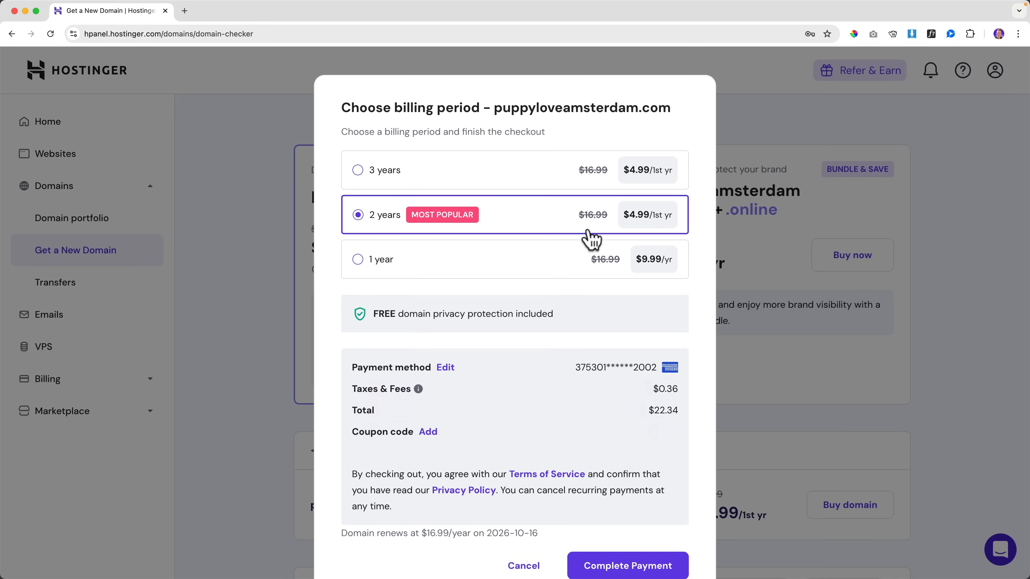
{"action": "scroll", "coordinate": [471, 306], "scroll_direction": "down", "scroll_amount": 1}
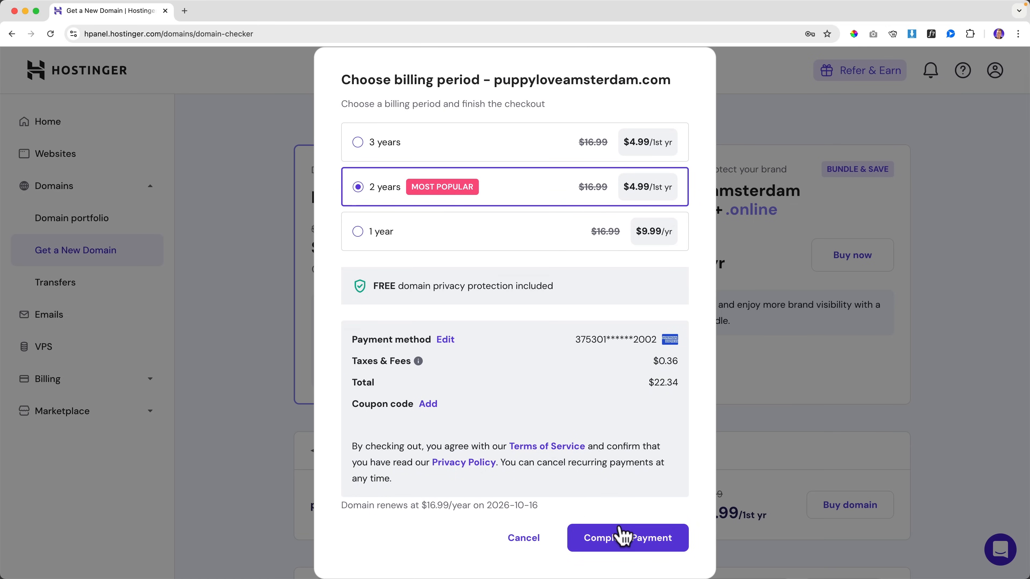
{"action": "left_click", "coordinate": [628, 539]}
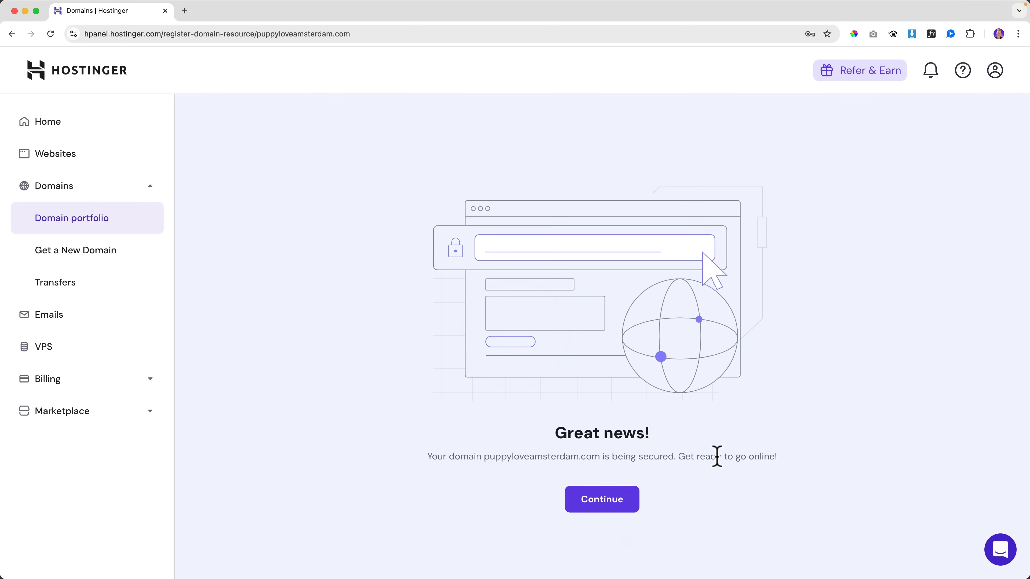
{"action": "left_click", "coordinate": [600, 503]}
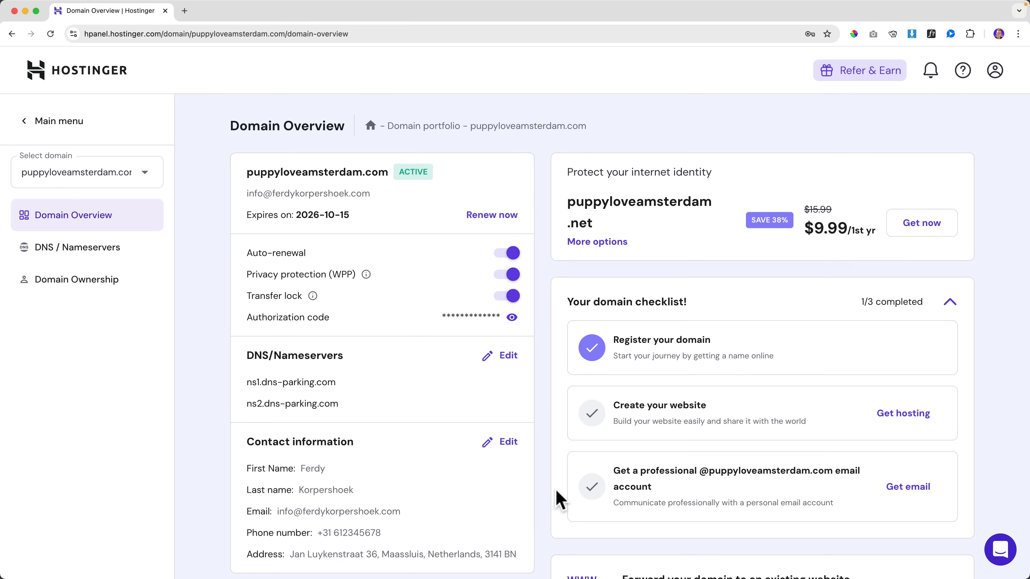
{"action": "scroll", "coordinate": [558, 479], "scroll_direction": "down", "scroll_amount": 1}
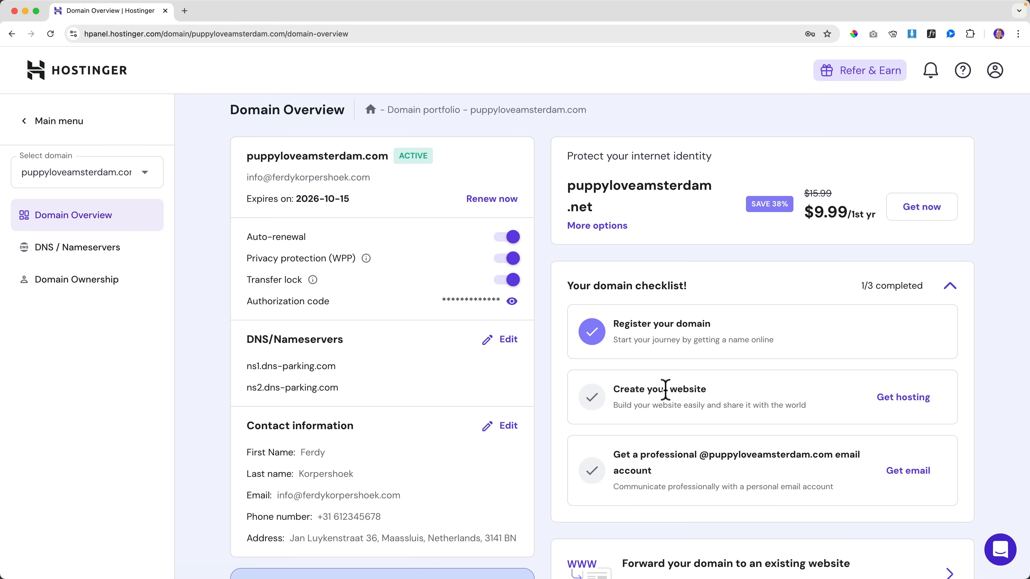
Step: Choose a new website built with Hostinger Website Builder on the puppyloveamsterdam.com domain
{"action": "left_click", "coordinate": [904, 406]}
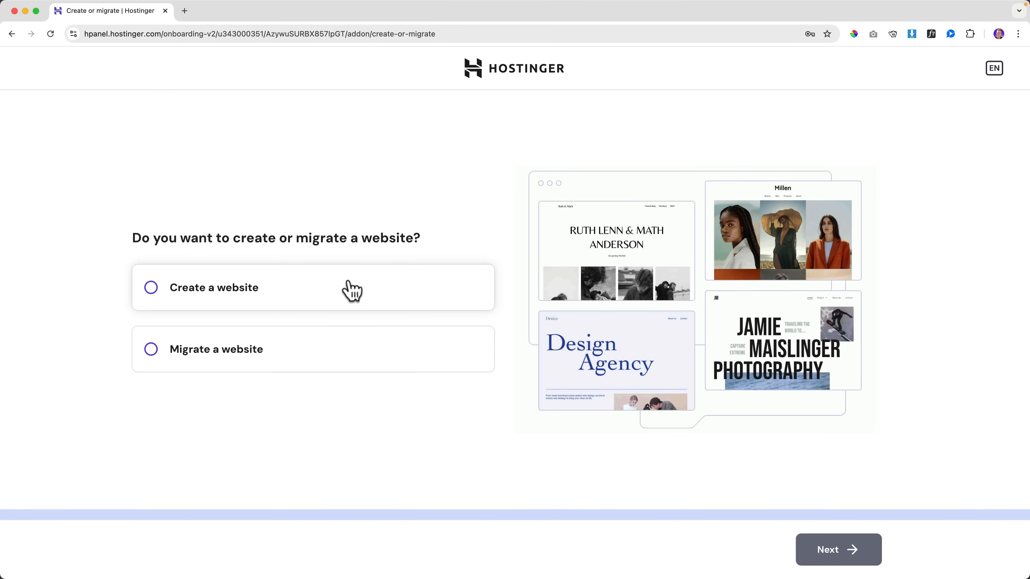
{"action": "left_click", "coordinate": [245, 293]}
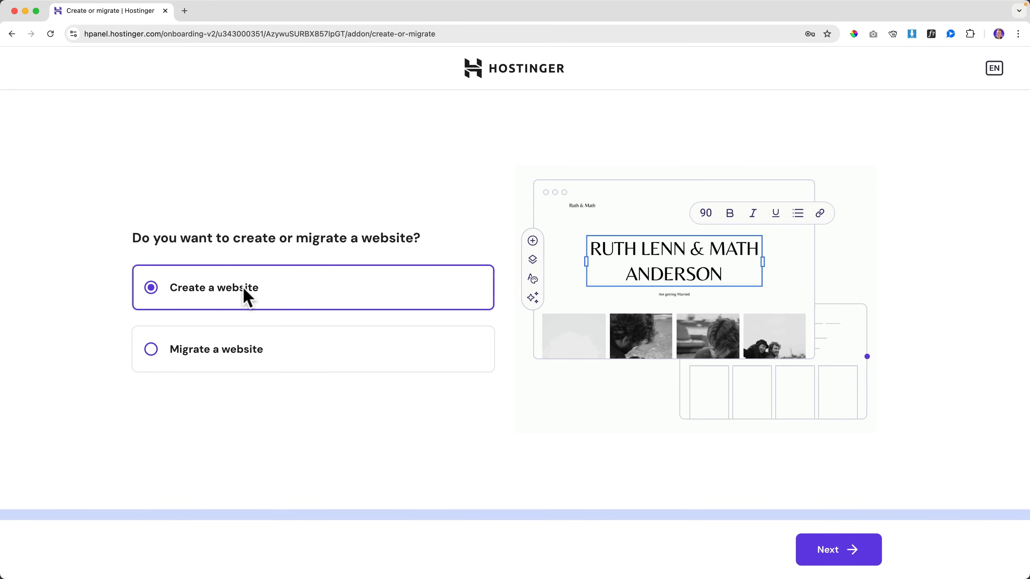
{"action": "left_click", "coordinate": [831, 546]}
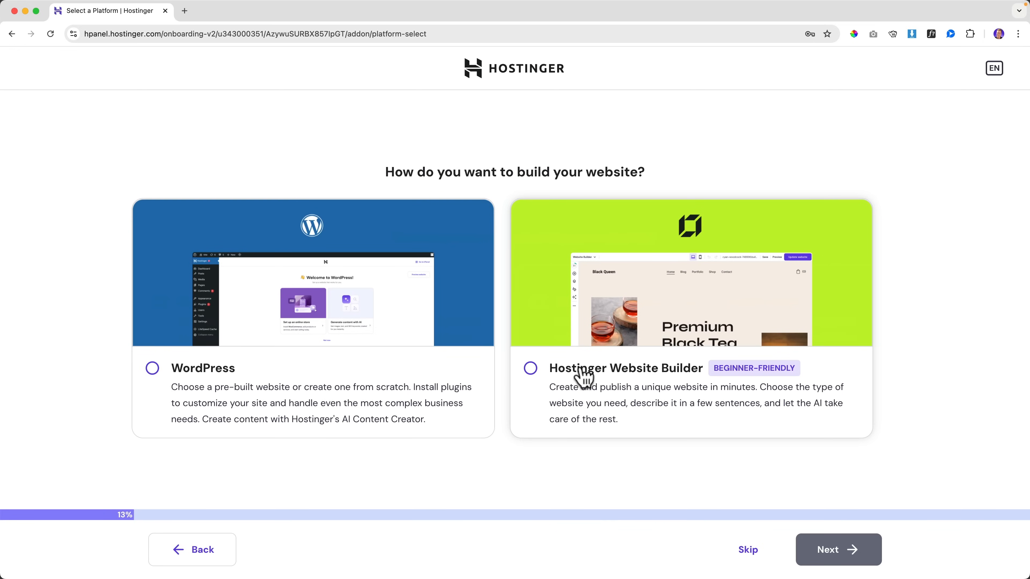
{"action": "left_click", "coordinate": [584, 375]}
{"action": "left_click", "coordinate": [840, 556]}
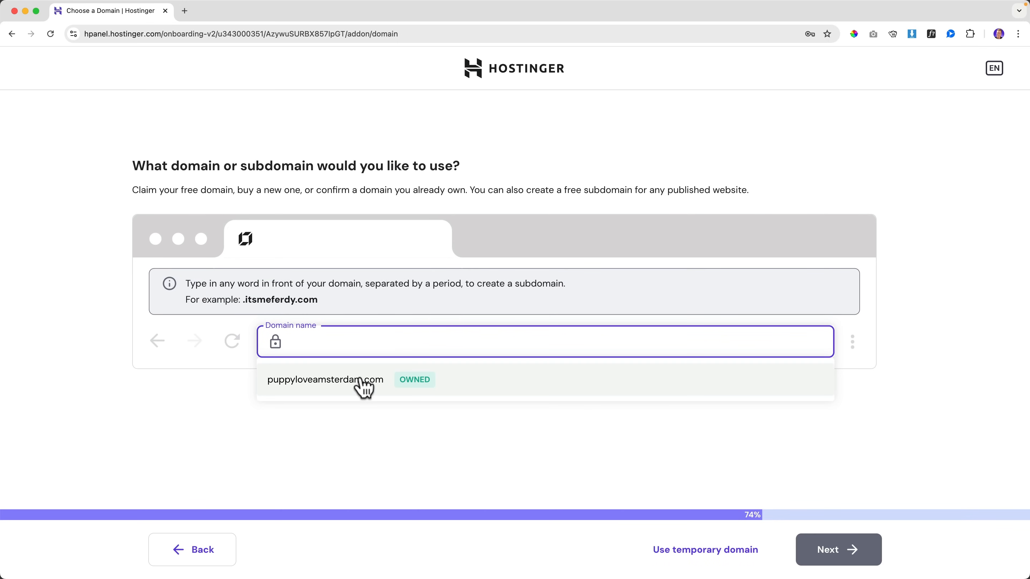
{"action": "left_click", "coordinate": [364, 385]}
{"action": "left_click", "coordinate": [850, 551]}
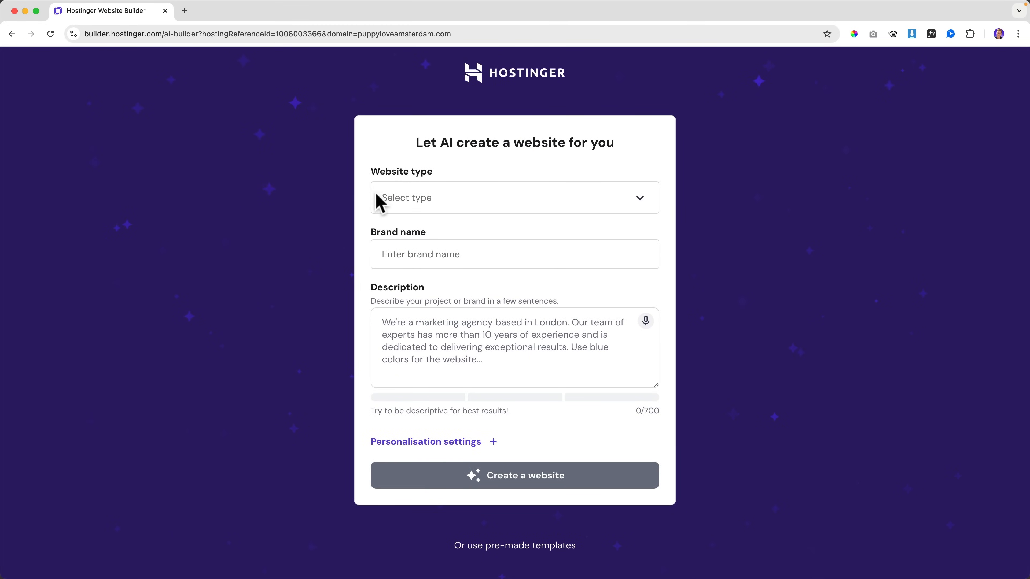
Step: Set the website type to Business showcase and the brand name to 'Puppy Love Amsterdam'
{"action": "left_click", "coordinate": [592, 199]}
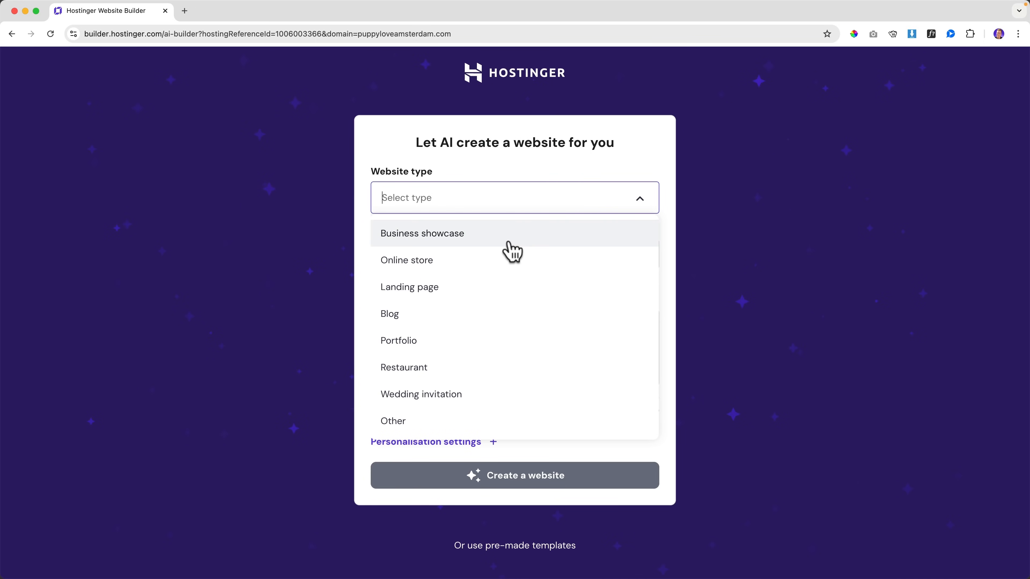
{"action": "scroll", "coordinate": [488, 287], "scroll_direction": "down", "scroll_amount": 1}
{"action": "scroll", "coordinate": [485, 288], "scroll_direction": "up", "scroll_amount": 1}
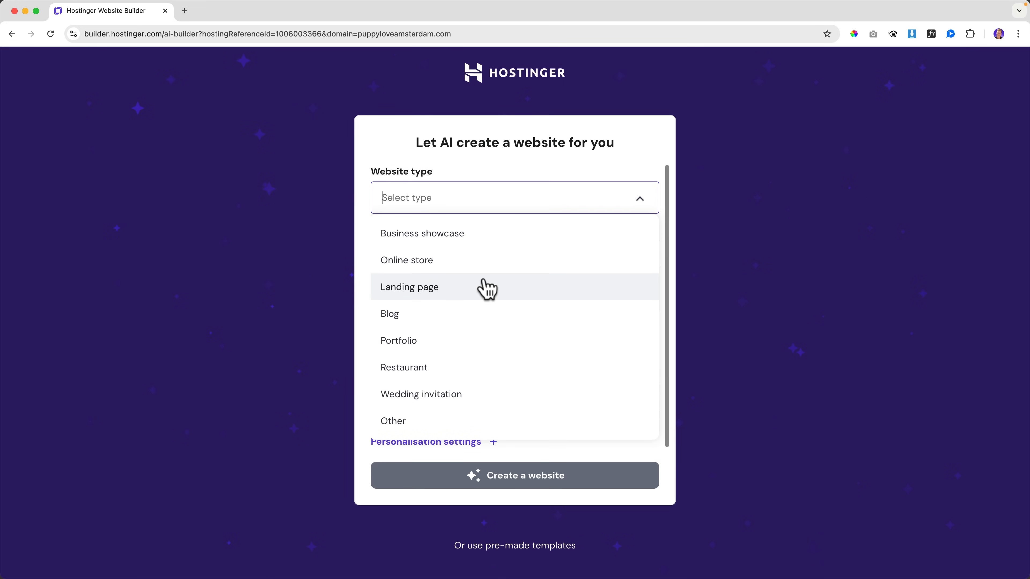
{"action": "left_click", "coordinate": [444, 235]}
{"action": "left_click", "coordinate": [442, 254]}
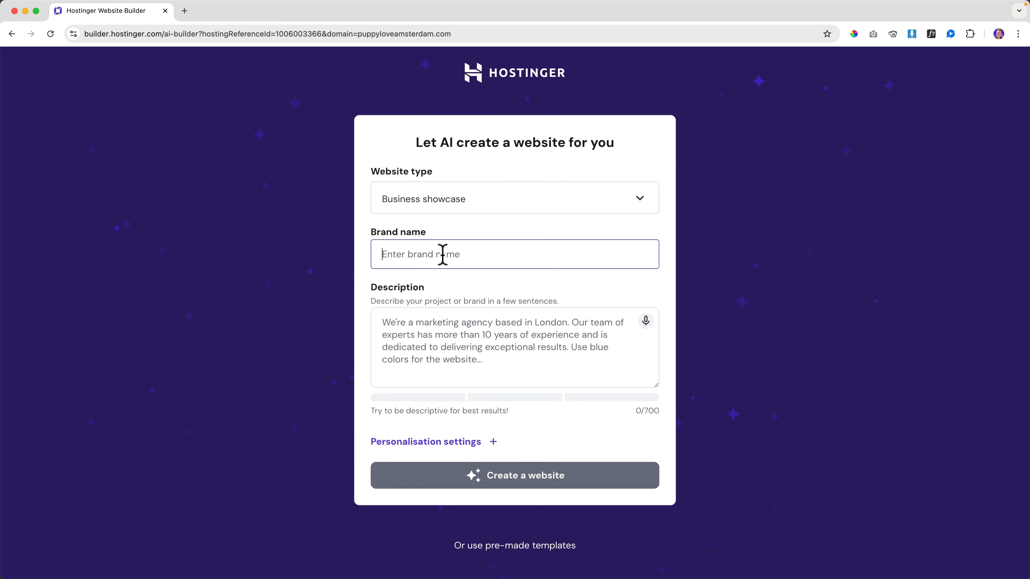
{"action": "type", "text": "Puppy Love"}
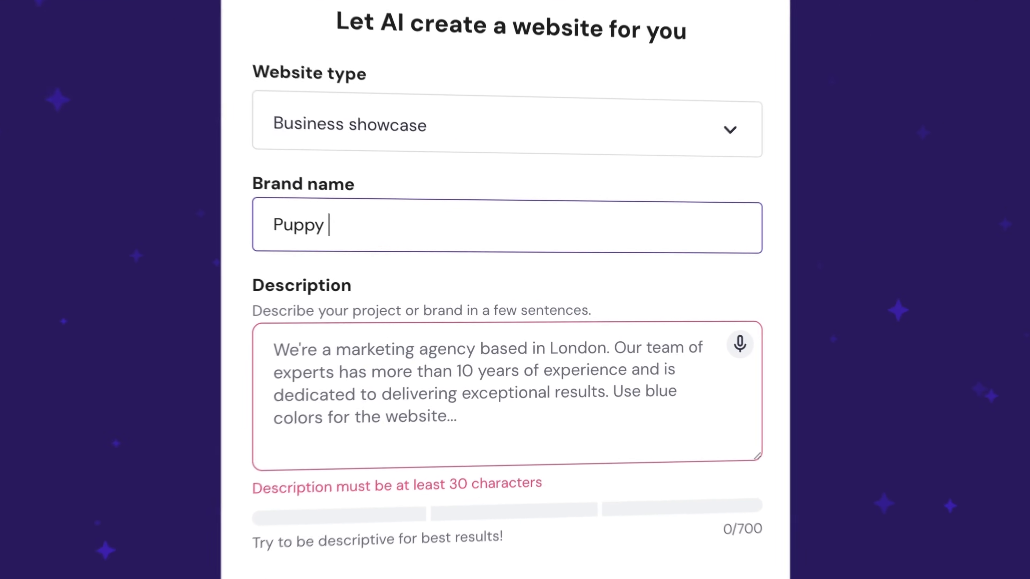
{"action": "type", "text": " Amsterdam"}
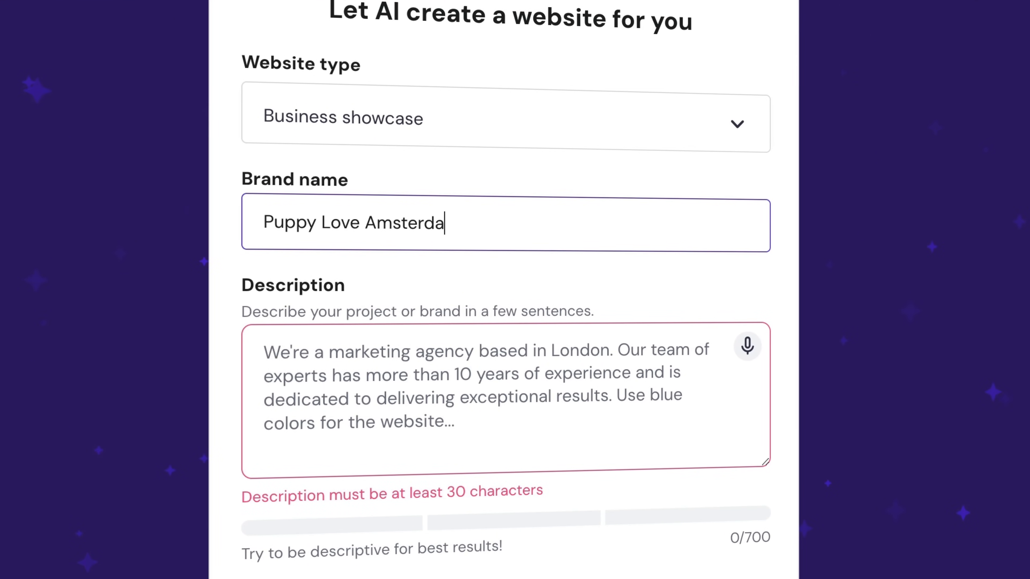
Step: Describe the business as photographing disabled dogs and have the AI generate the site
{"action": "left_click", "coordinate": [706, 431]}
{"action": "type", "text": "Pupp"}
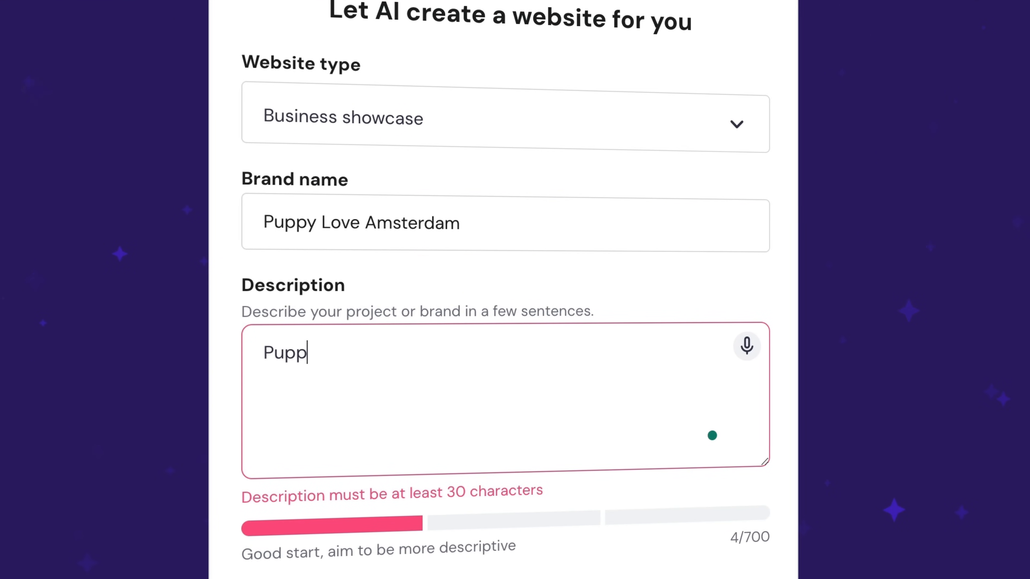
{"action": "type", "text": "y Love Amsterdam "}
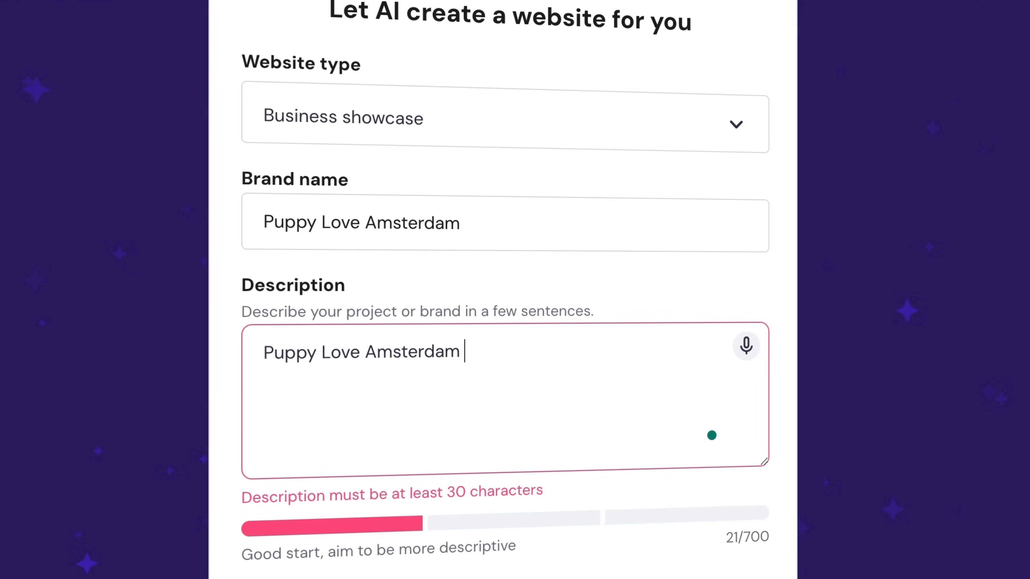
{"action": "type", "text": "is all about"}
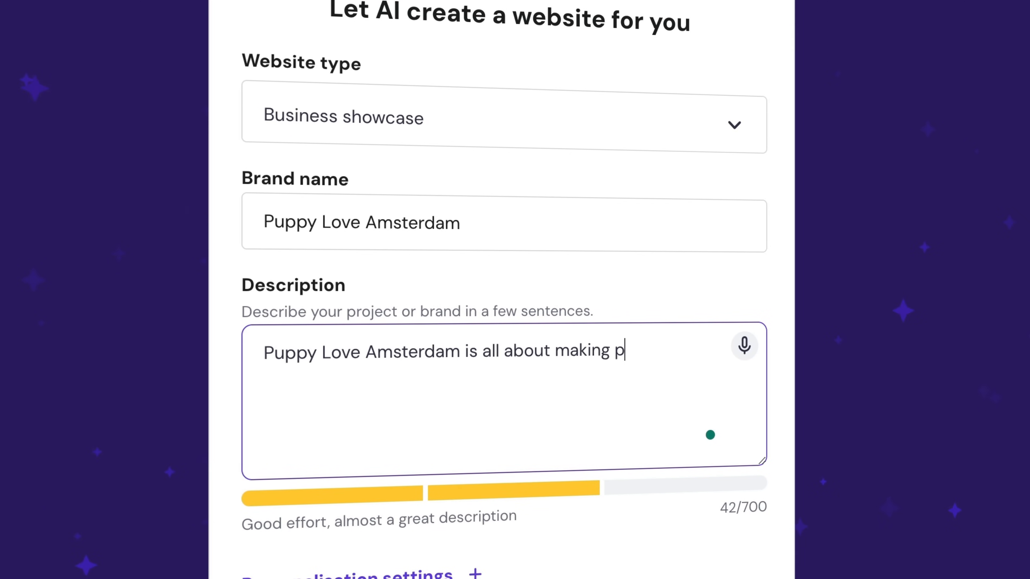
{"action": "type", "text": "making photogra"}
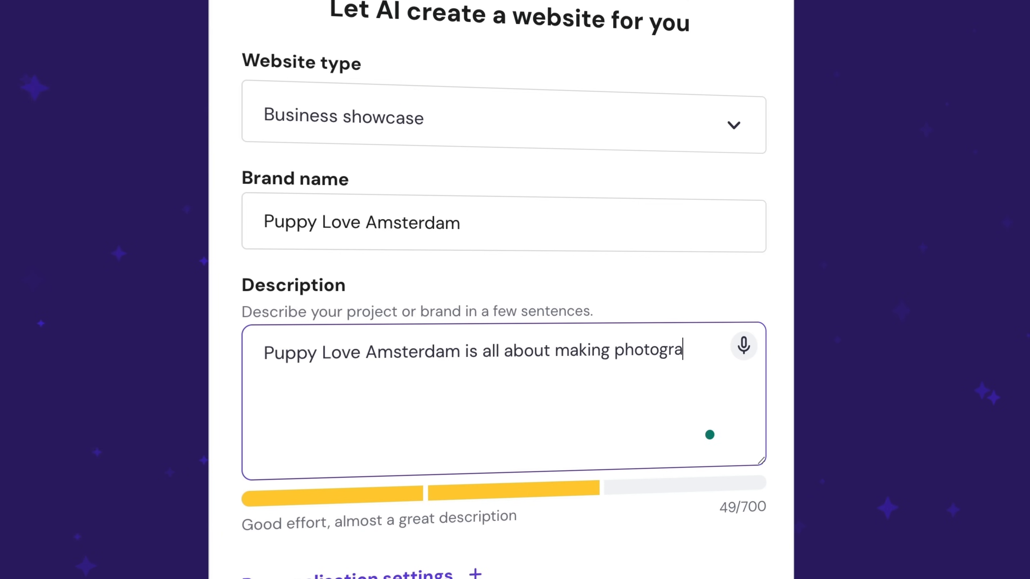
{"action": "type", "text": "phs of deis"}
{"action": "key", "text": "BackSpace"}
{"action": "key", "text": "BackSpace"}
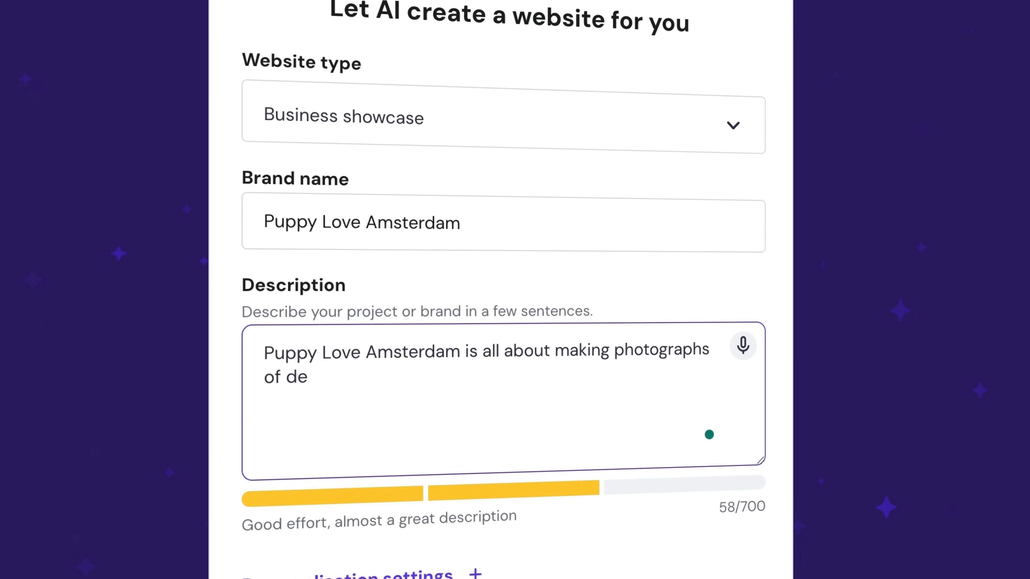
{"action": "type", "text": "abl"}
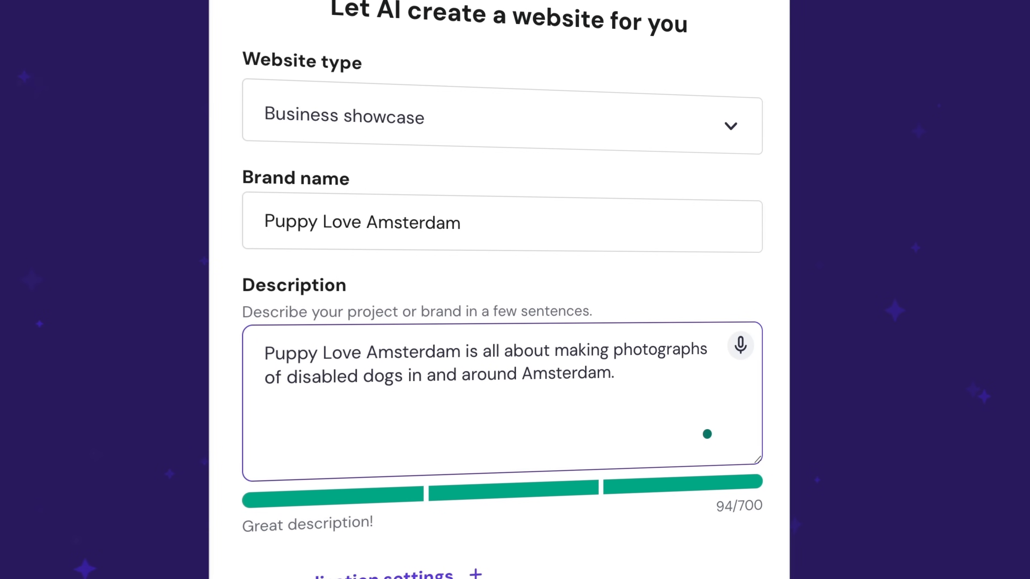
{"action": "left_click", "coordinate": [531, 477]}
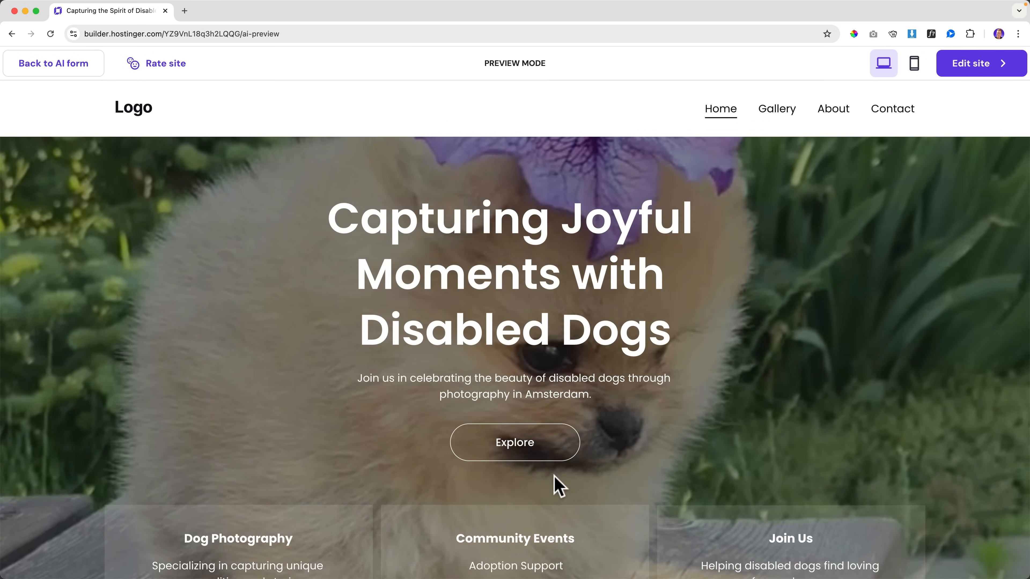
Step: Review the generated preview down to the Dog Gallery section, check Edit site options, then return to the top
{"action": "scroll", "coordinate": [527, 344], "scroll_direction": "down", "scroll_amount": 10}
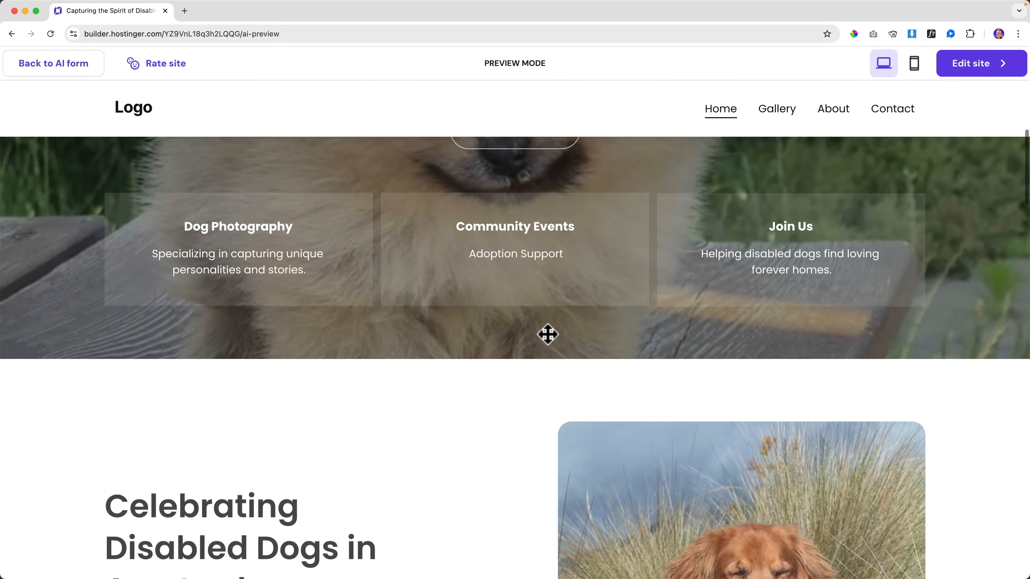
{"action": "scroll", "coordinate": [550, 342], "scroll_direction": "down", "scroll_amount": 15}
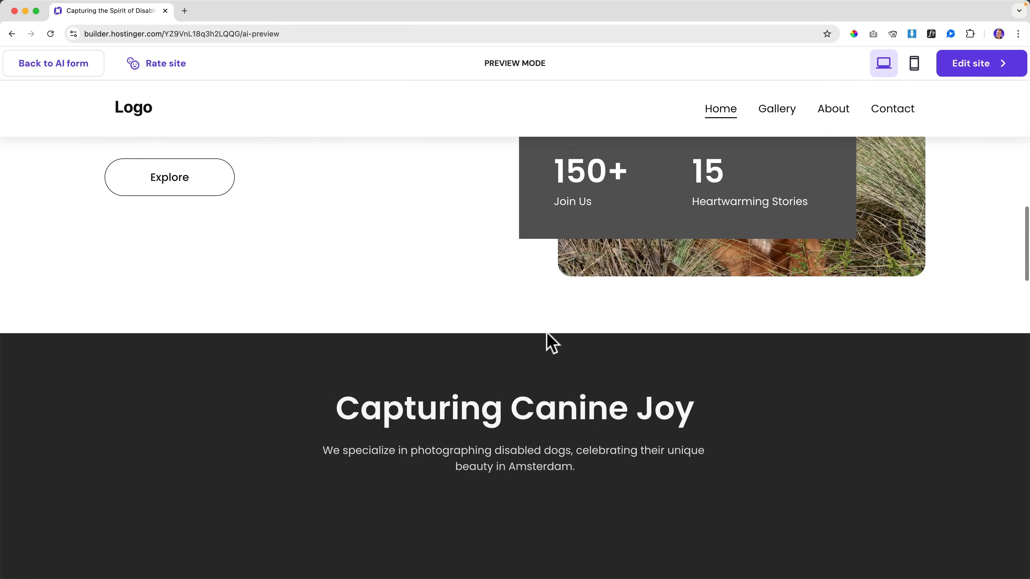
{"action": "scroll", "coordinate": [547, 332], "scroll_direction": "down", "scroll_amount": 8}
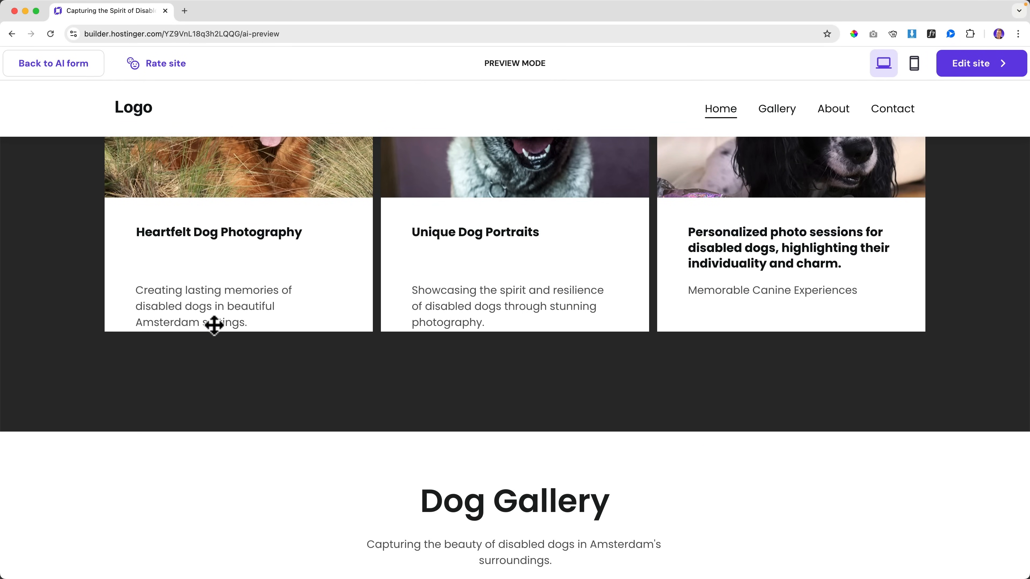
{"action": "scroll", "coordinate": [348, 345], "scroll_direction": "up", "scroll_amount": 20}
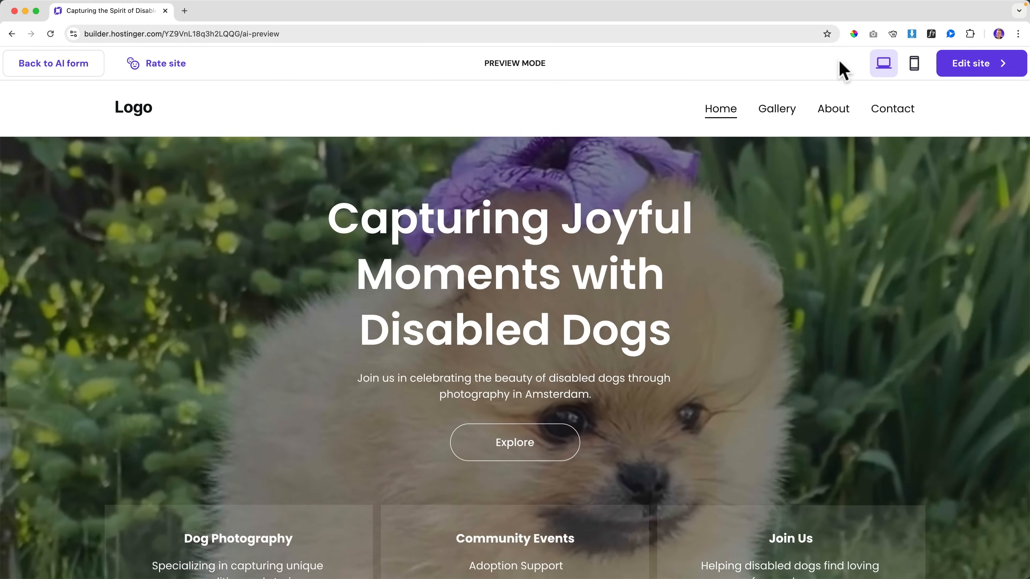
{"action": "mouse_move", "coordinate": [961, 65]}
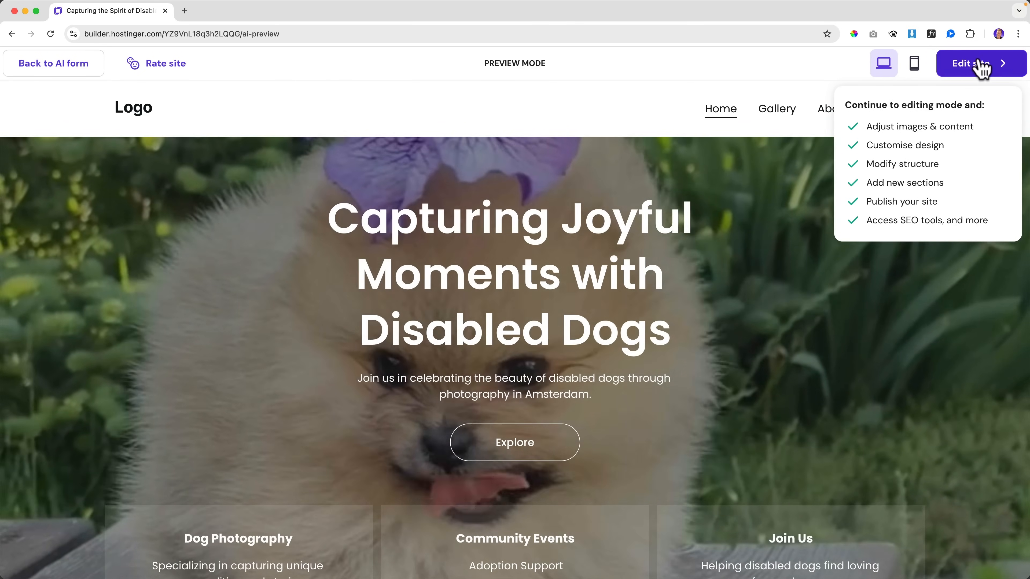
{"action": "scroll", "coordinate": [669, 200], "scroll_direction": "down", "scroll_amount": 10}
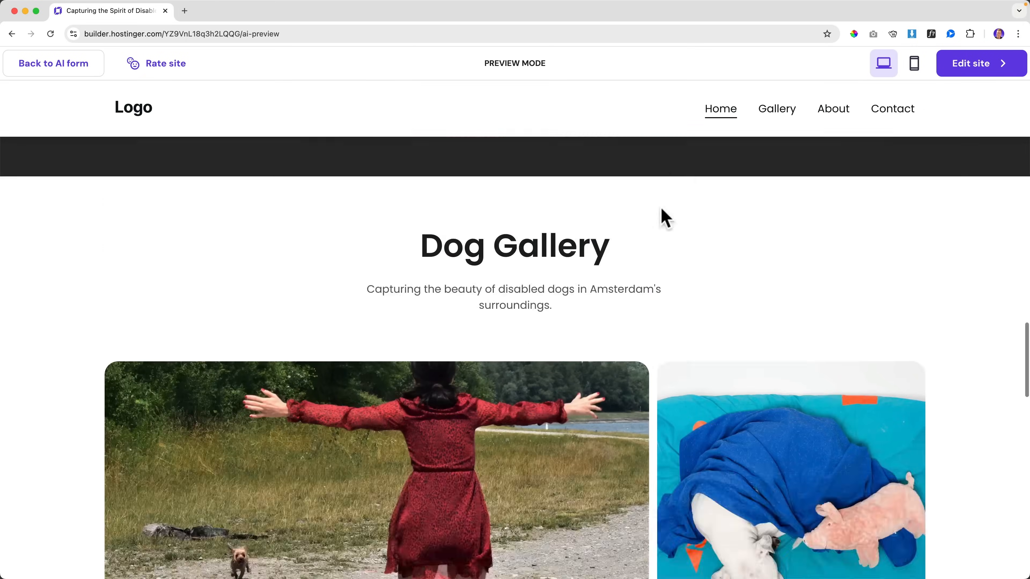
{"action": "scroll", "coordinate": [665, 218], "scroll_direction": "down", "scroll_amount": 15}
{"action": "scroll", "coordinate": [660, 209], "scroll_direction": "up", "scroll_amount": 20}
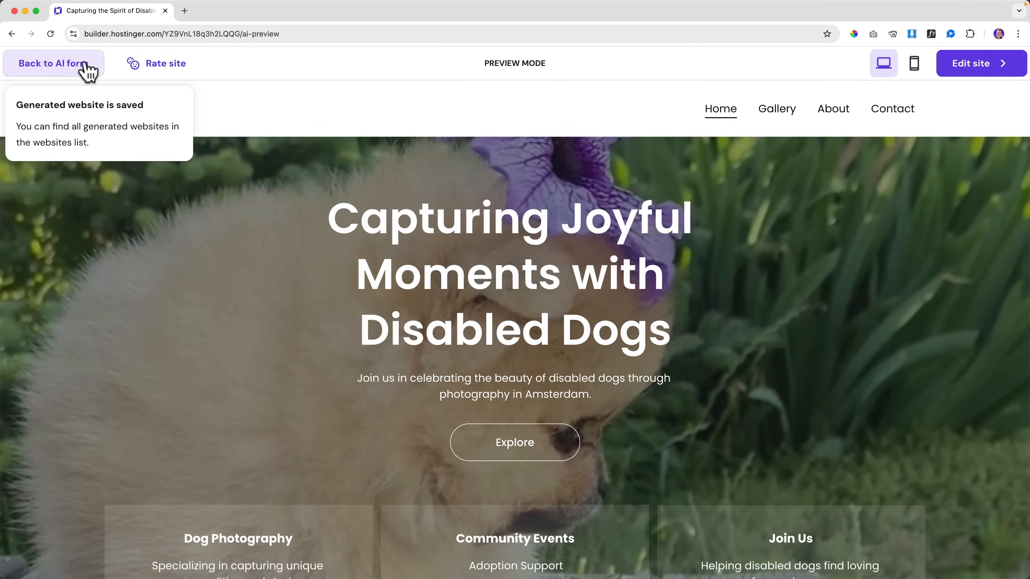
Step: Leave the builder, log in to hPanel via the Hostinger site, and open Domains > Domain portfolio
{"action": "left_click", "coordinate": [78, 63]}
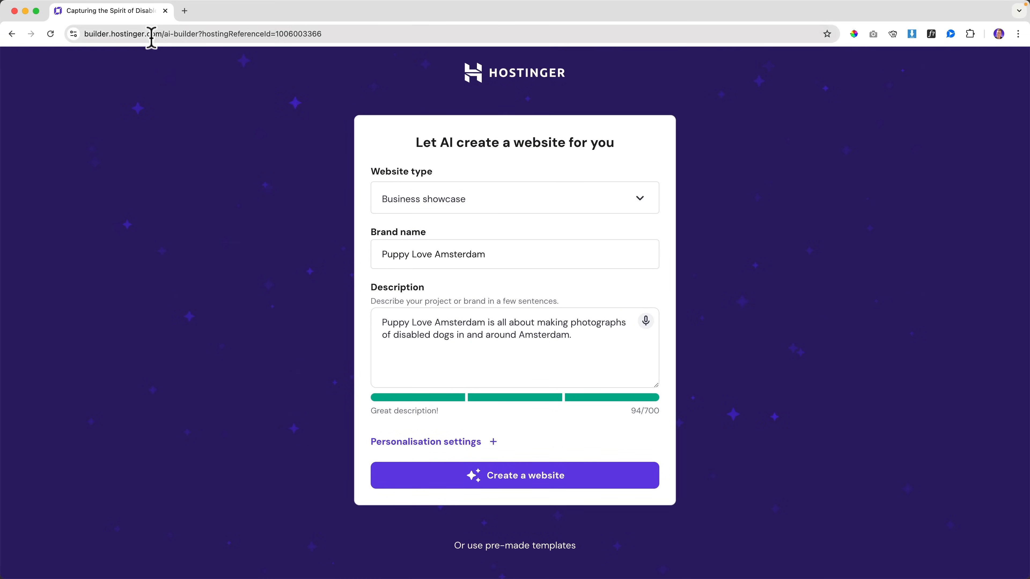
{"action": "left_click", "coordinate": [151, 35]}
{"action": "type", "text": "hostinger"}
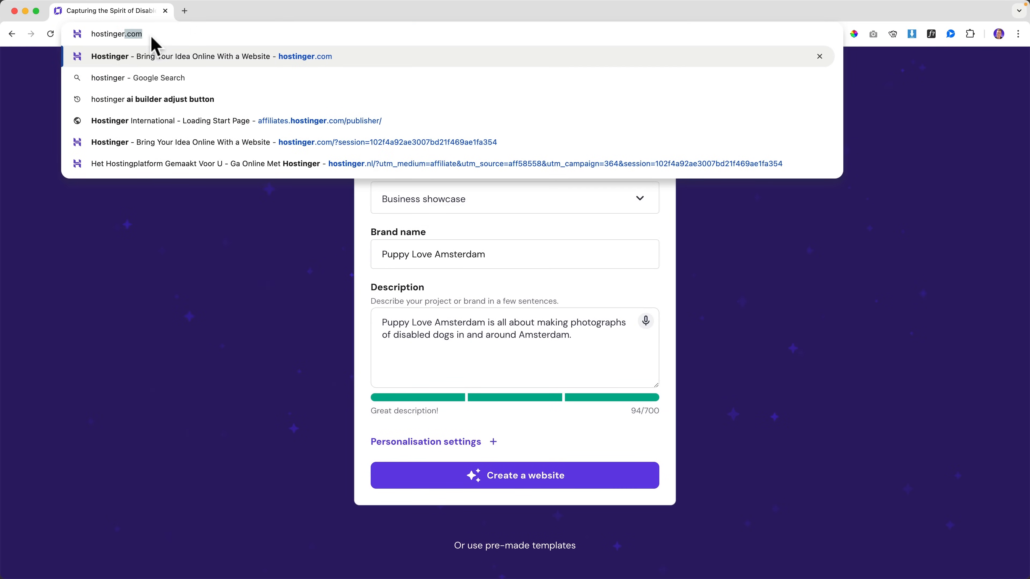
{"action": "key", "text": "Return"}
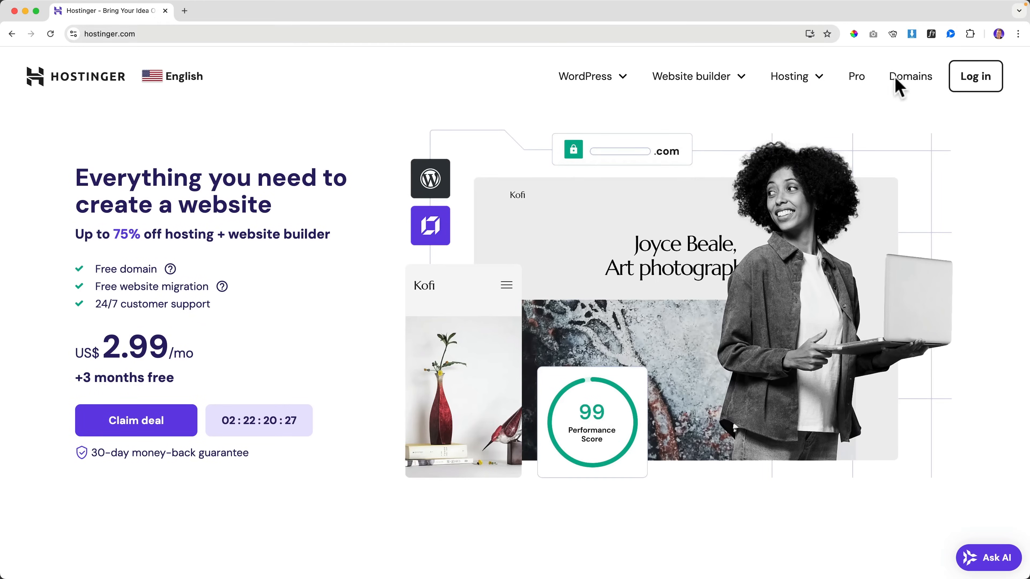
{"action": "left_click", "coordinate": [967, 79]}
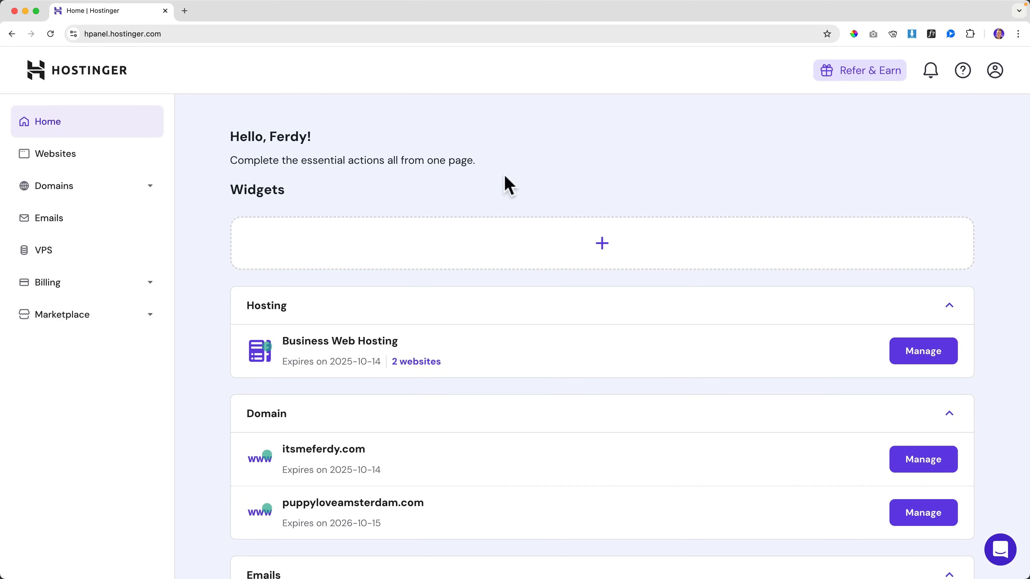
{"action": "left_click", "coordinate": [60, 187]}
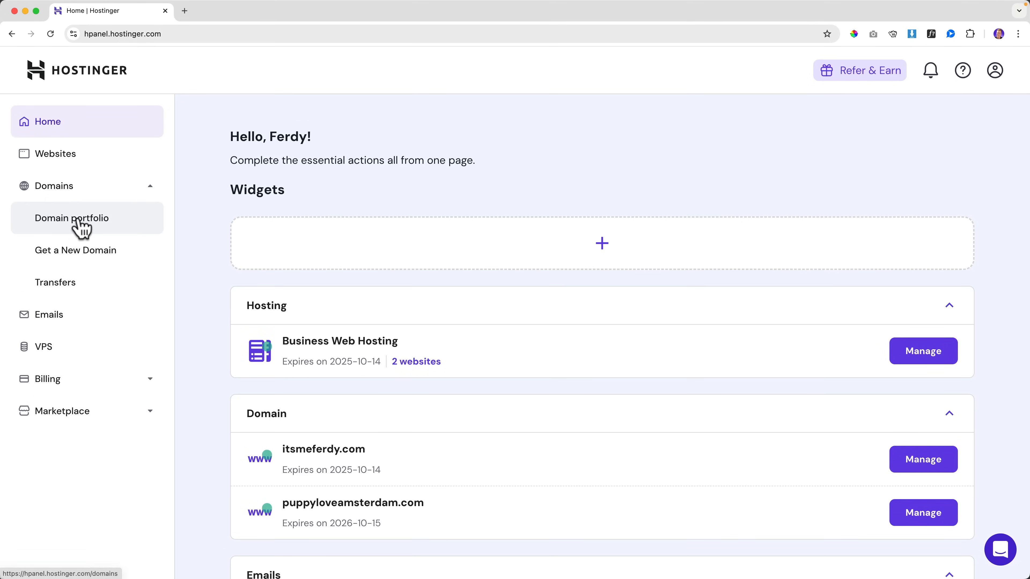
{"action": "left_click", "coordinate": [79, 224]}
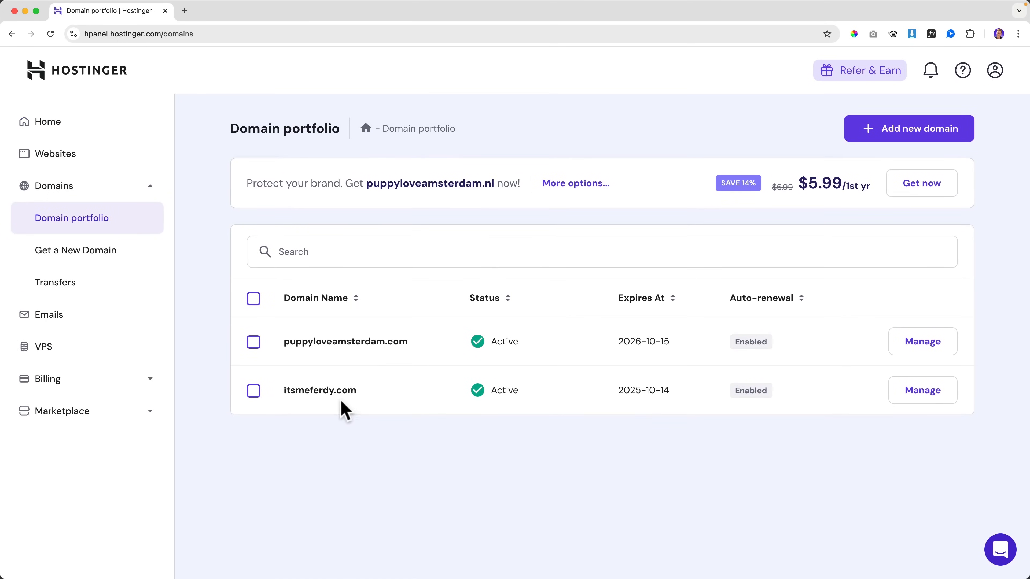
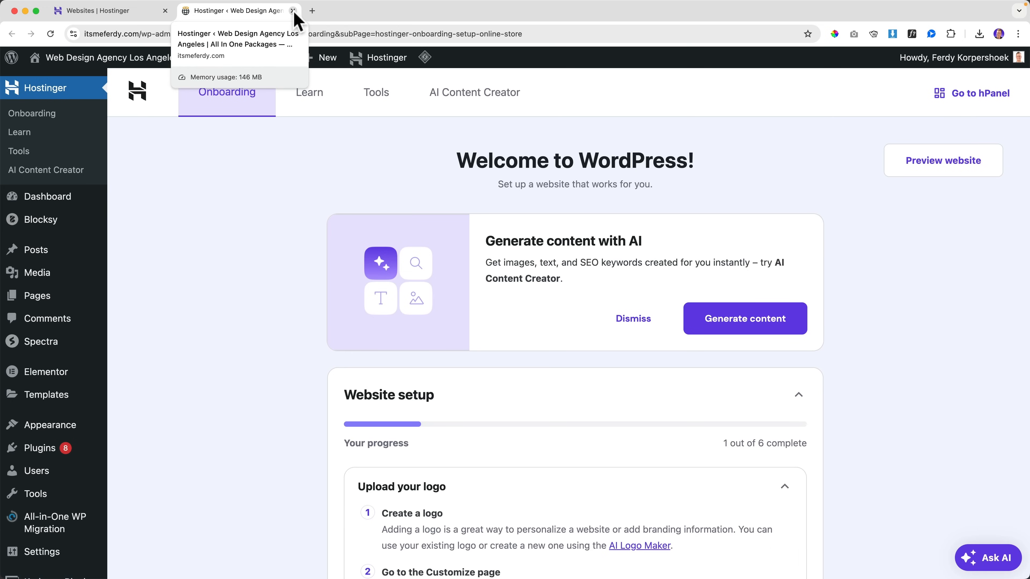
Step: Close the 'Hostinger ‹ Web Design Agency' onboarding tab to get back to the hPanel Websites list
{"action": "left_click", "coordinate": [292, 11]}
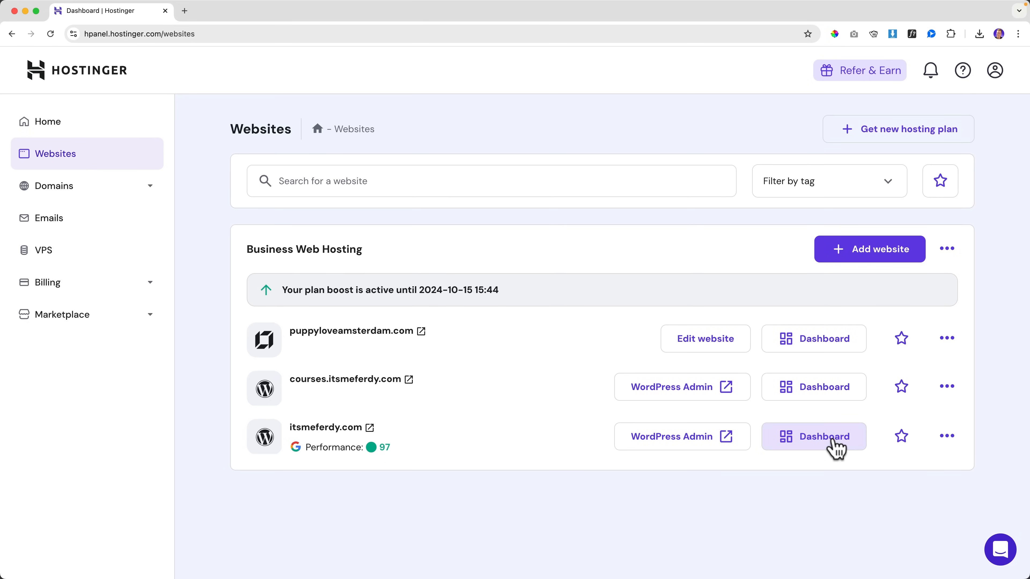
Step: Create a staging copy of itsmeferdy.com on the 'staging' subdomain and open its management page
{"action": "left_click", "coordinate": [836, 449]}
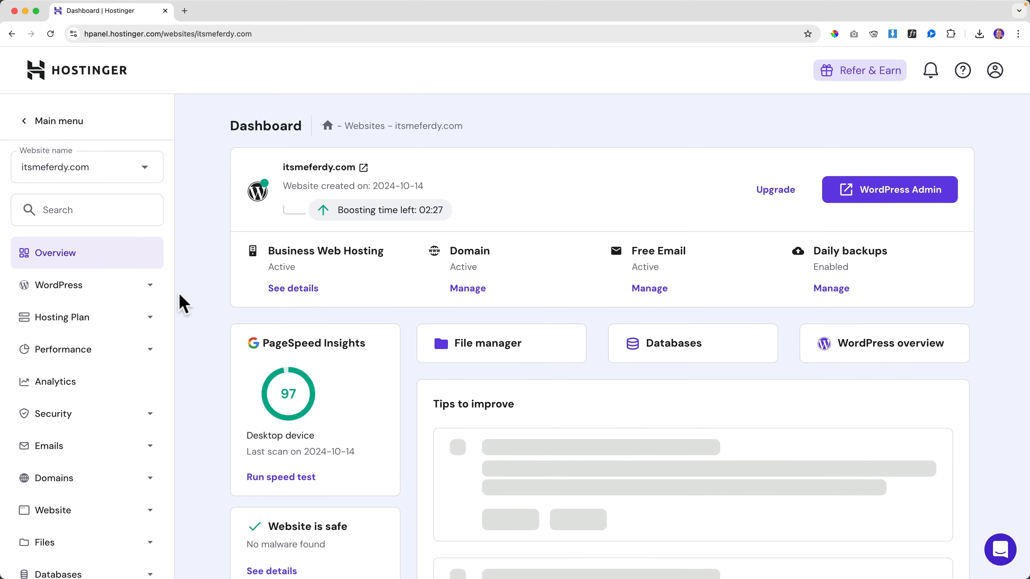
{"action": "left_click", "coordinate": [151, 288]}
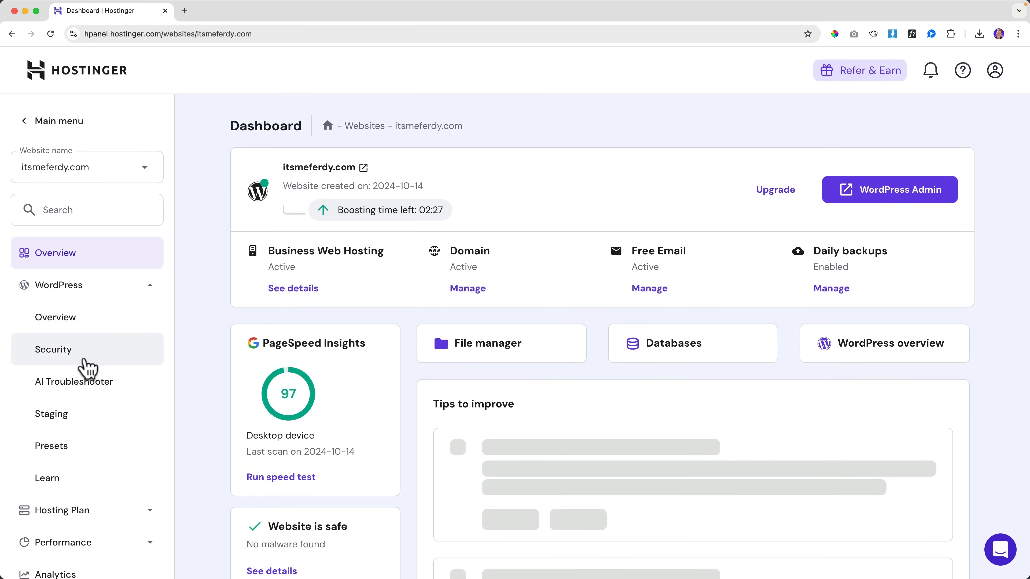
{"action": "left_click", "coordinate": [61, 417]}
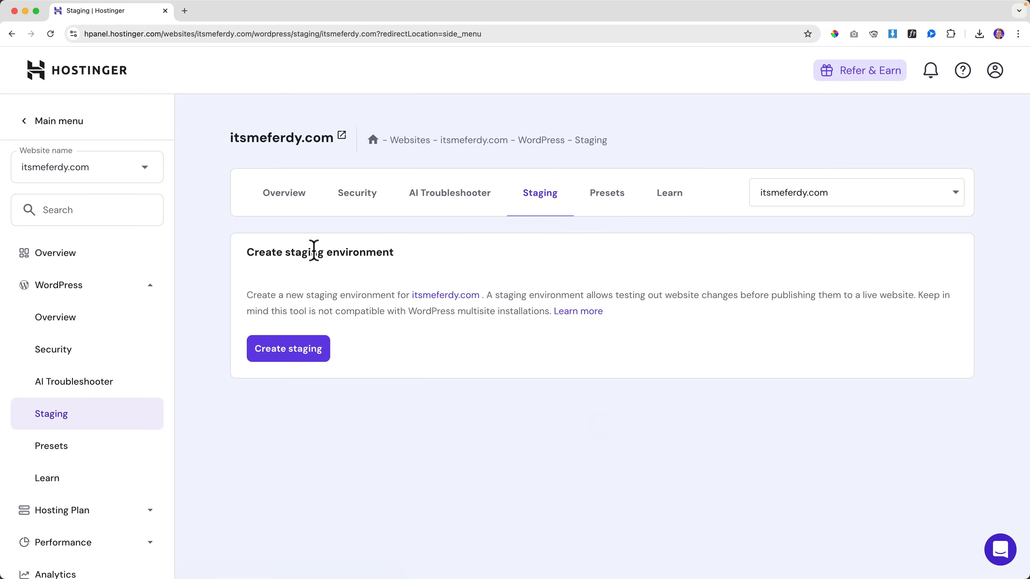
{"action": "left_click", "coordinate": [290, 352]}
{"action": "left_click", "coordinate": [405, 297]}
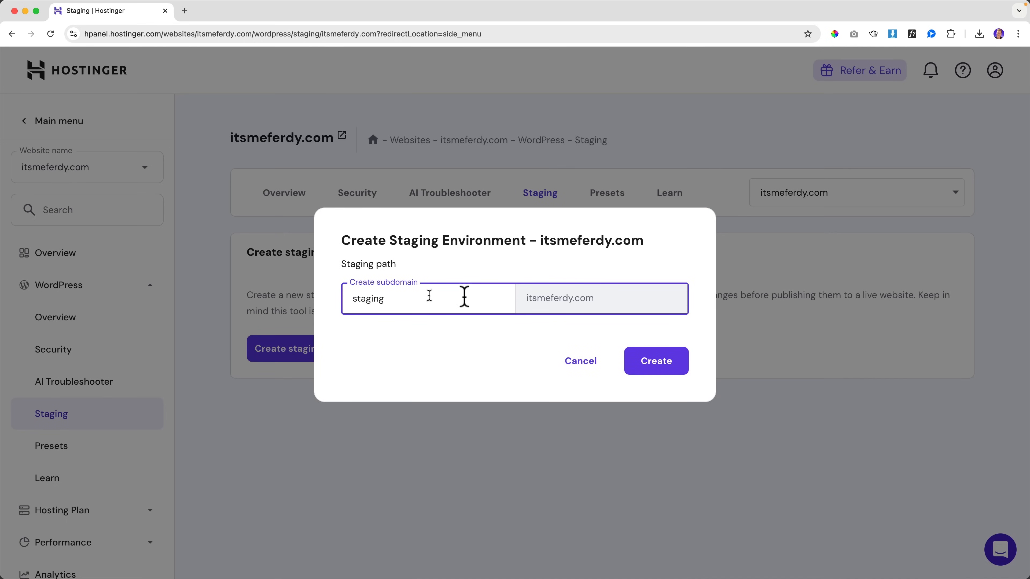
{"action": "left_click", "coordinate": [657, 362]}
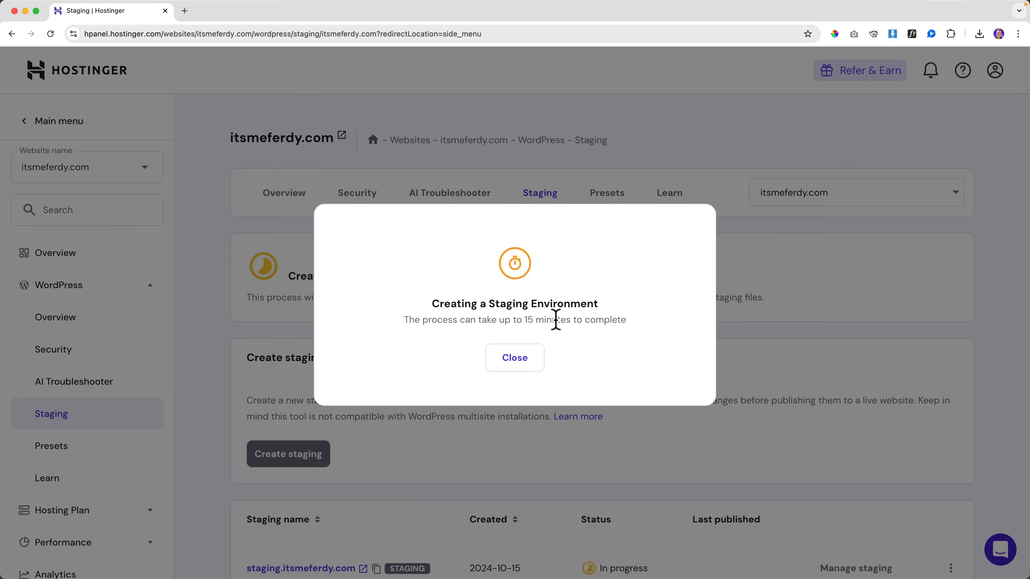
{"action": "left_click", "coordinate": [514, 358]}
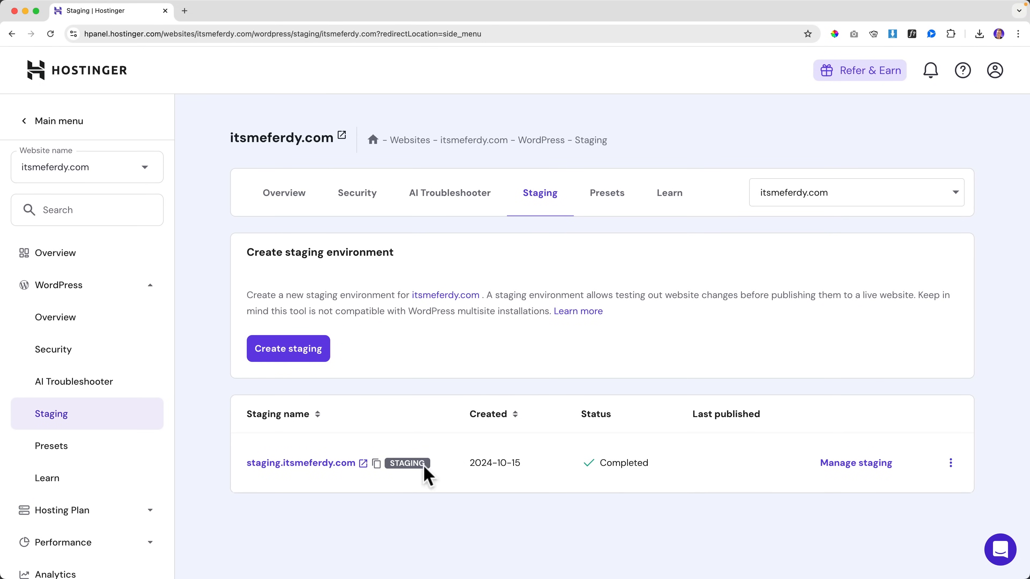
{"action": "left_click", "coordinate": [854, 471]}
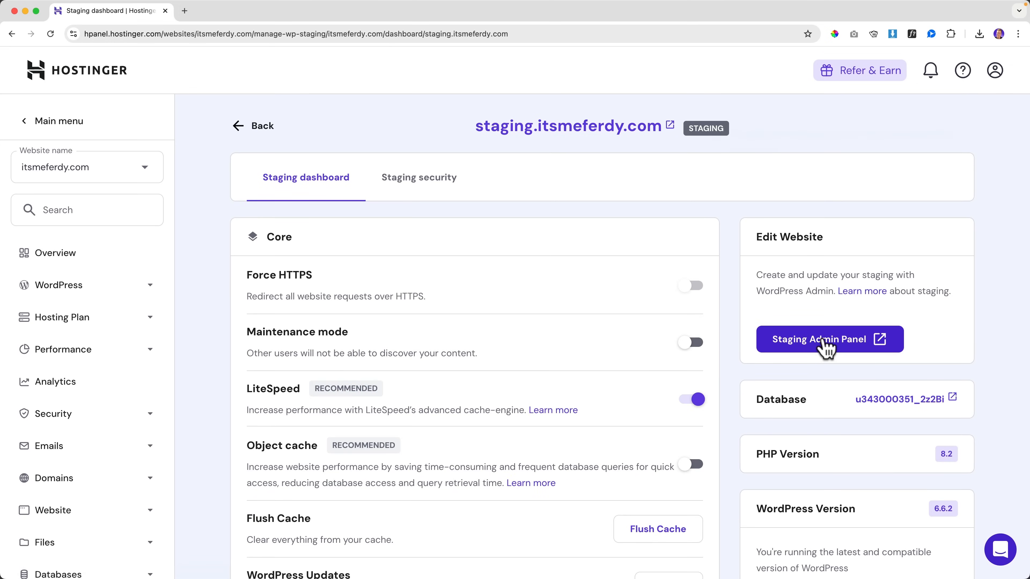
Step: In the staging WordPress admin, select all eight plugins and update them
{"action": "left_click", "coordinate": [823, 343]}
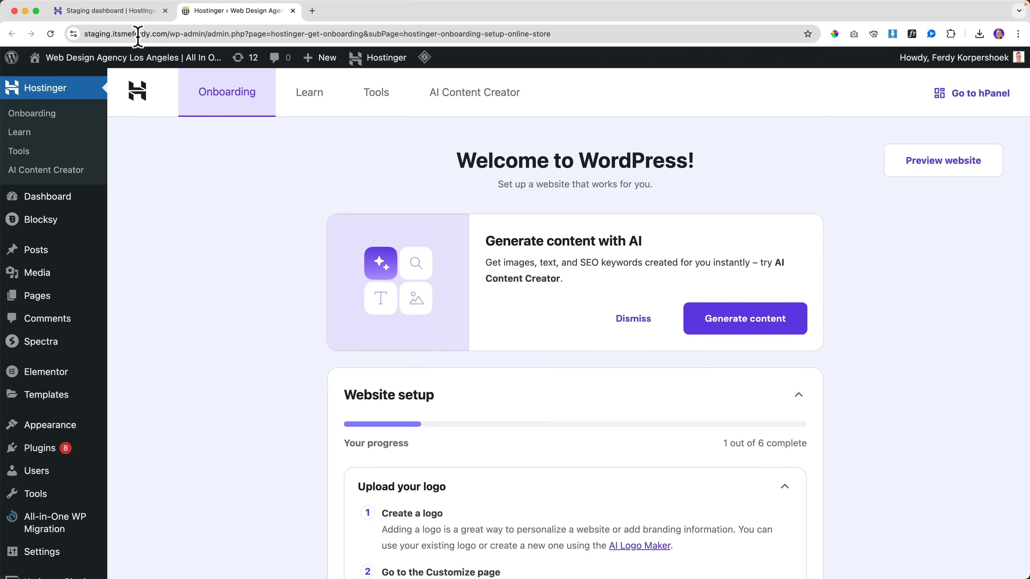
{"action": "left_click", "coordinate": [240, 61]}
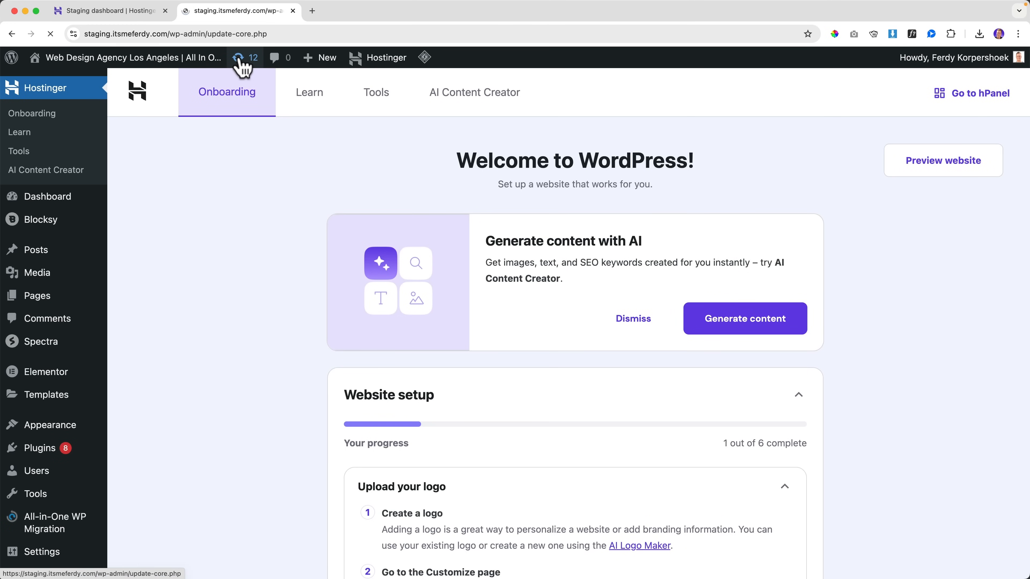
{"action": "scroll", "coordinate": [202, 235], "scroll_direction": "down", "scroll_amount": 5}
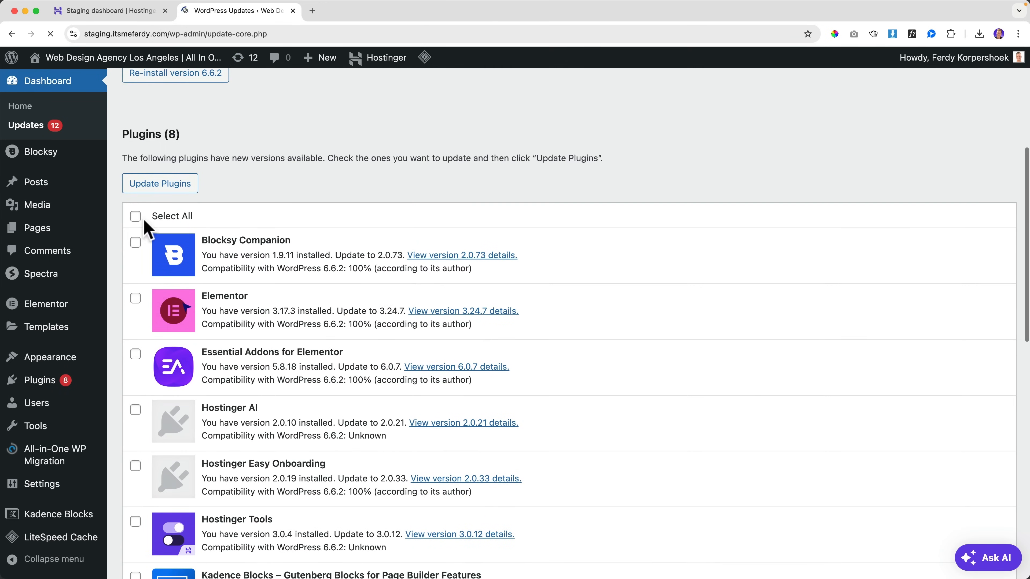
{"action": "left_click", "coordinate": [135, 216]}
{"action": "left_click", "coordinate": [163, 185]}
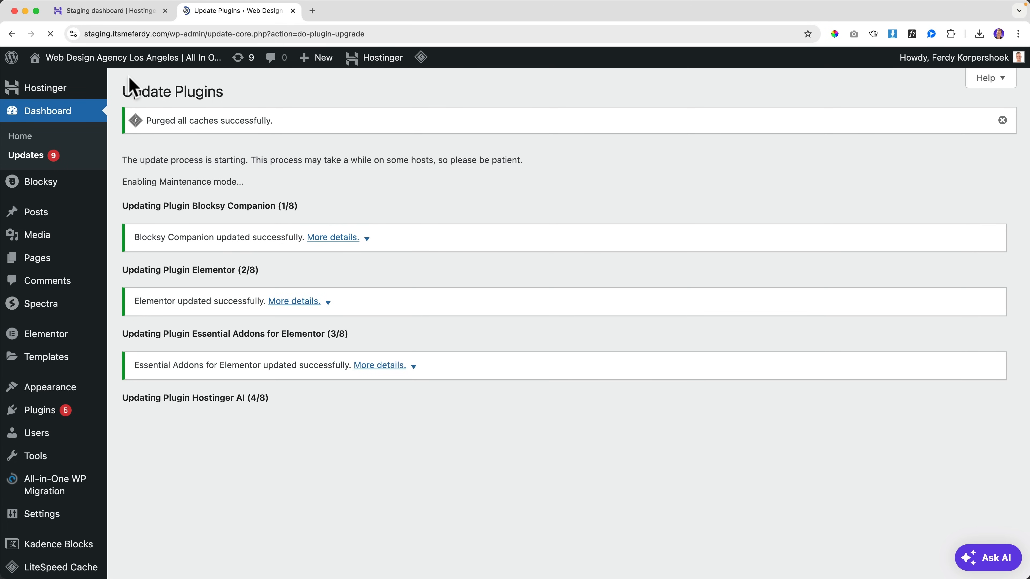
Step: Load the live itsmeferdy.com home page in a new browser tab
{"action": "left_click", "coordinate": [312, 11]}
{"action": "type", "text": "its"}
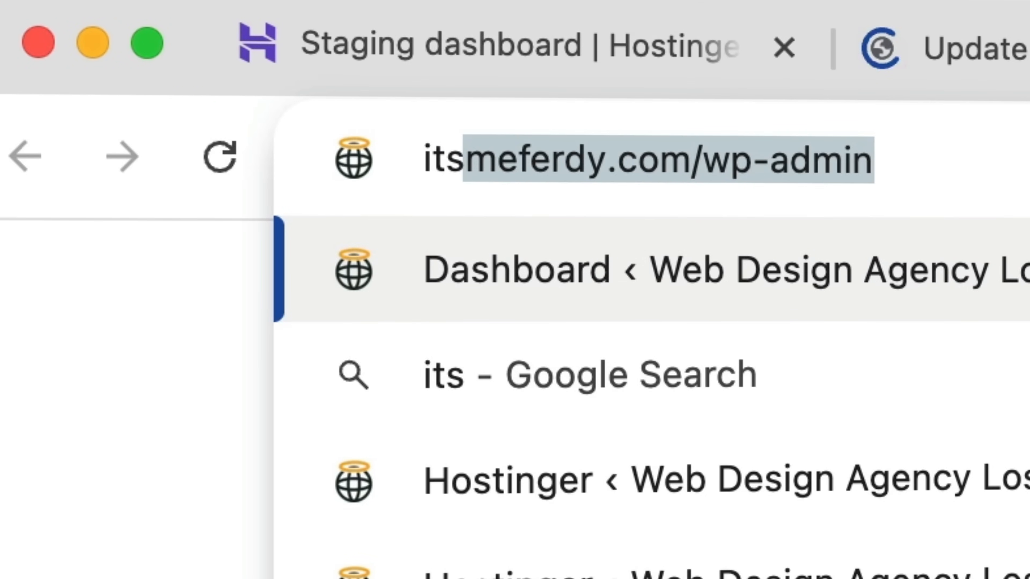
{"action": "key", "text": "Right"}
{"action": "key", "text": "BackSpace"}
{"action": "key", "text": "BackSpace"}
{"action": "key", "text": "BackSpace"}
{"action": "key", "text": "BackSpace"}
{"action": "key", "text": "BackSpace"}
{"action": "key", "text": "BackSpace"}
{"action": "key", "text": "BackSpace"}
{"action": "key", "text": "BackSpace"}
{"action": "key", "text": "BackSpace"}
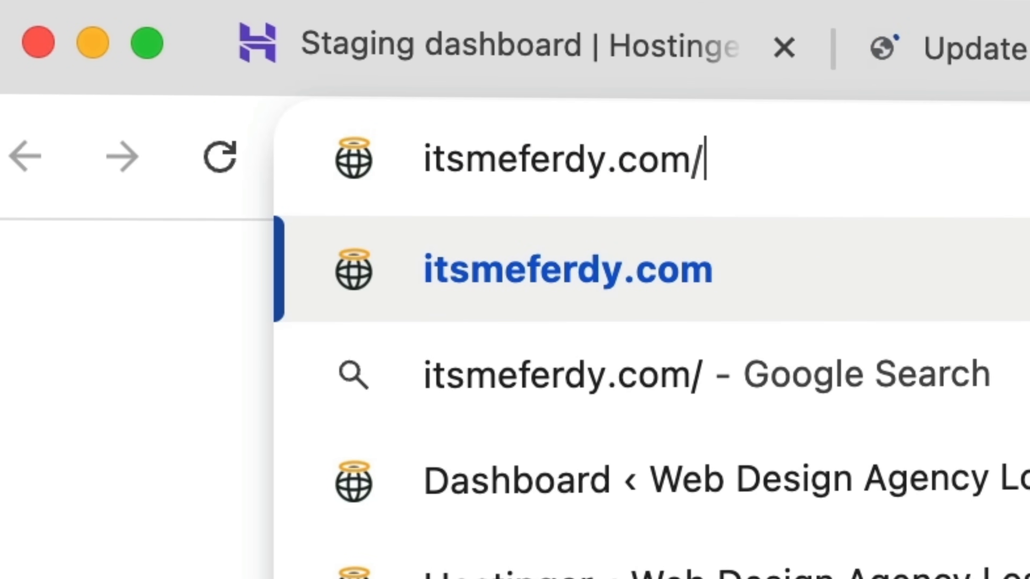
{"action": "key", "text": "Return"}
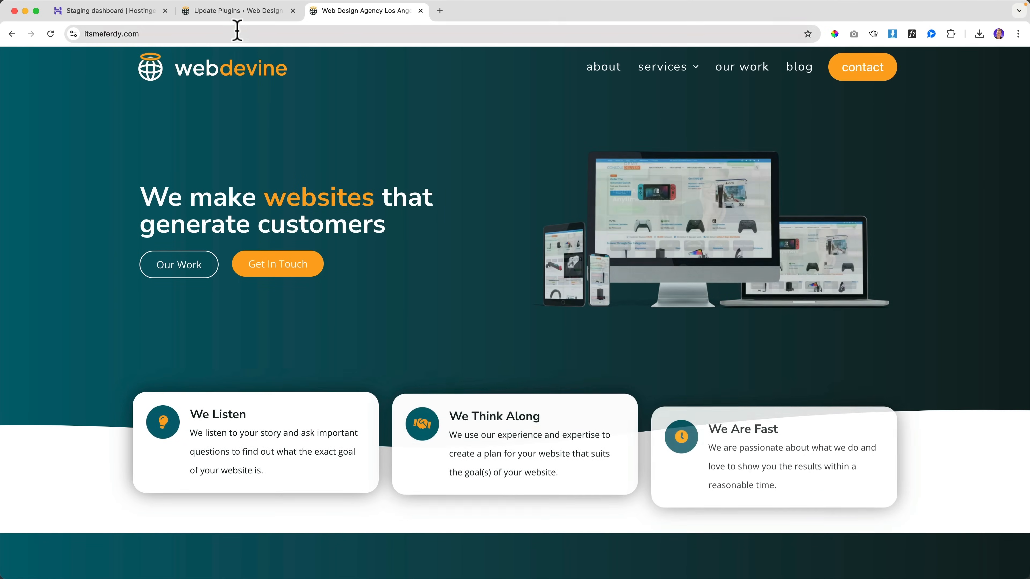
Step: Update all four themes: Hello Elementor, Twenty Twenty-One, Twenty Twenty-Three and Twenty Twenty-Two
{"action": "left_click", "coordinate": [226, 15]}
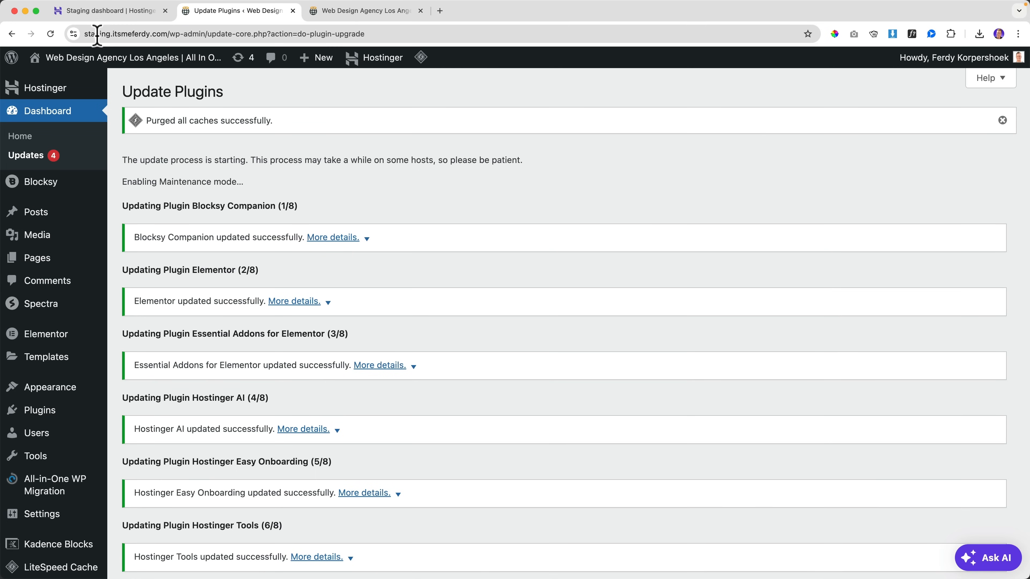
{"action": "scroll", "coordinate": [443, 179], "scroll_direction": "down", "scroll_amount": 3}
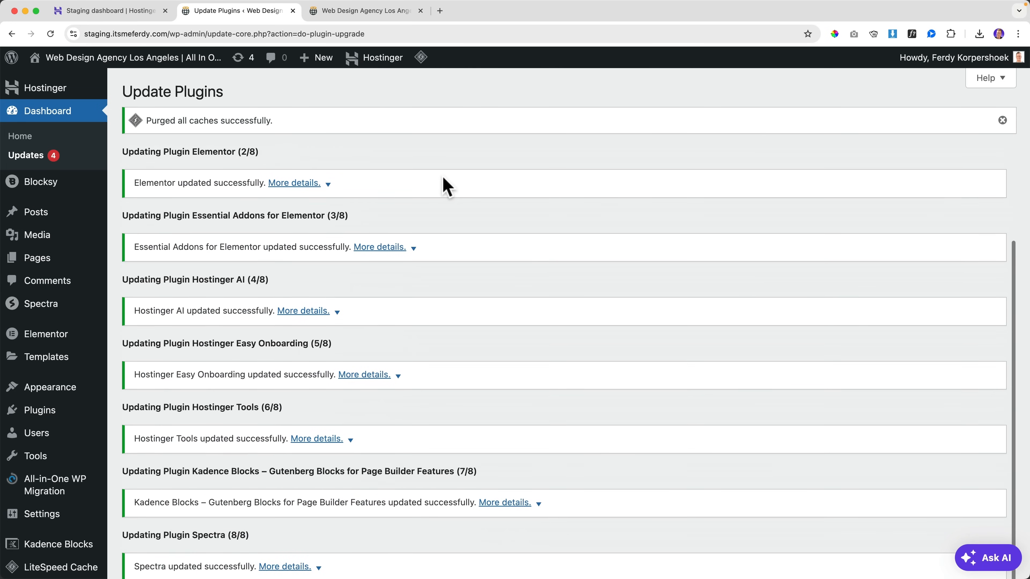
{"action": "scroll", "coordinate": [389, 231], "scroll_direction": "up", "scroll_amount": 3}
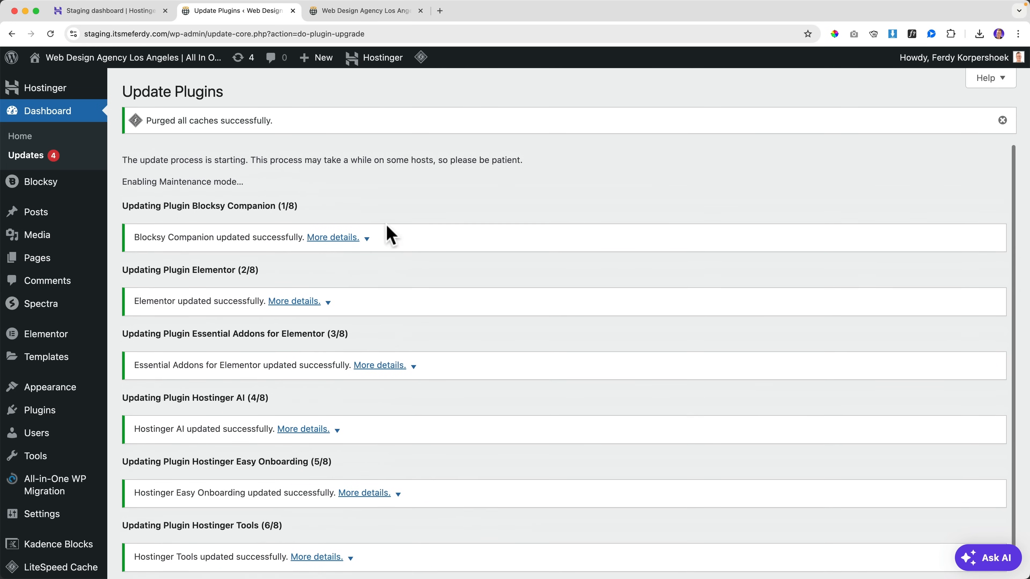
{"action": "left_click", "coordinate": [35, 160]}
{"action": "scroll", "coordinate": [219, 223], "scroll_direction": "down", "scroll_amount": 10}
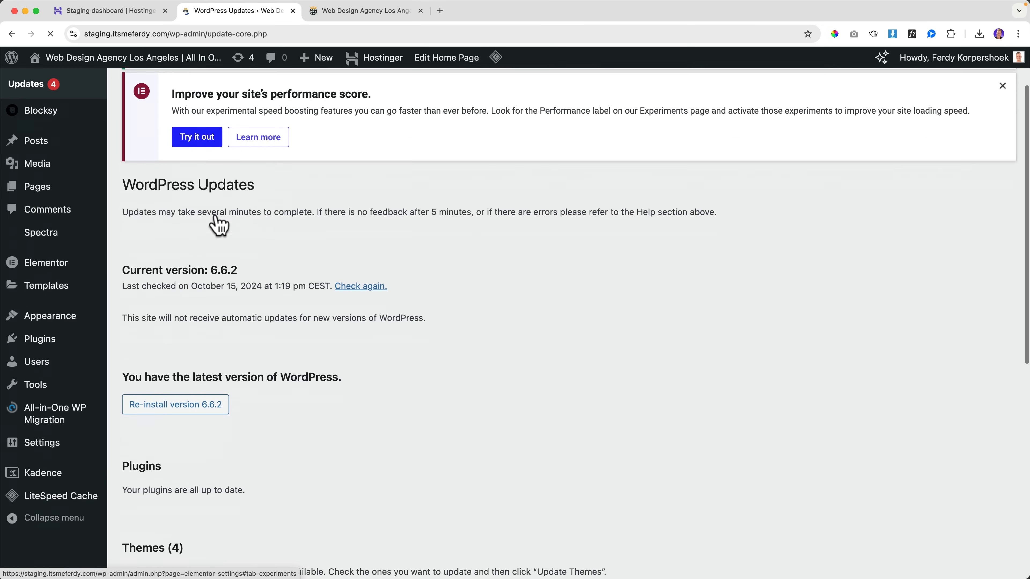
{"action": "left_click", "coordinate": [135, 245]}
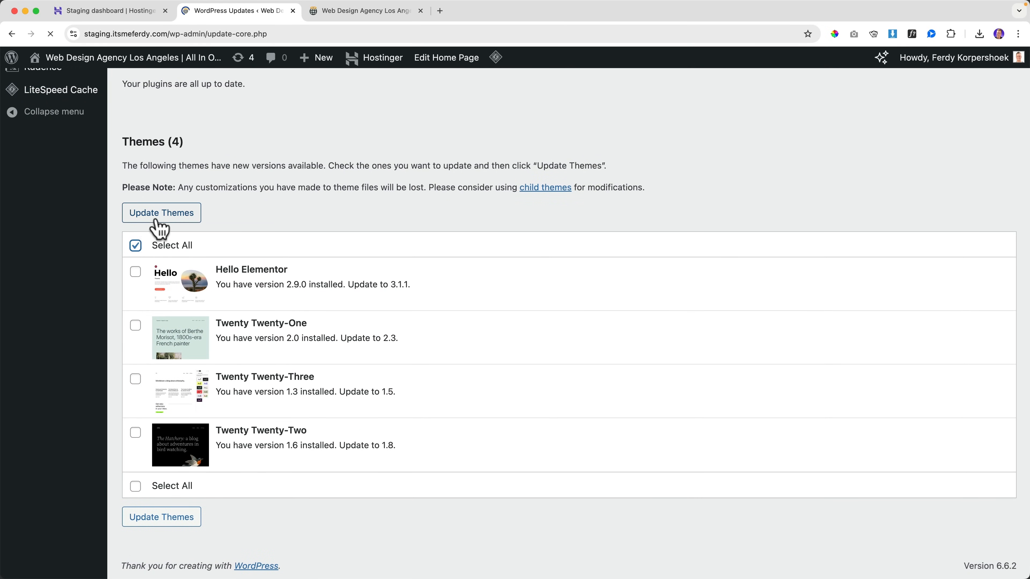
{"action": "left_click", "coordinate": [136, 287]}
{"action": "left_click", "coordinate": [135, 341]}
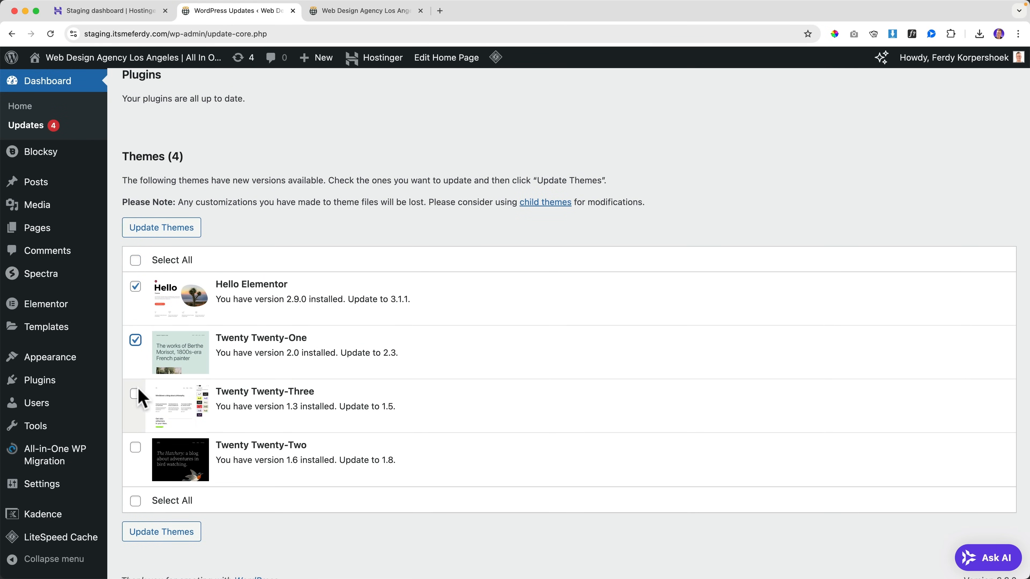
{"action": "left_click", "coordinate": [135, 394]}
{"action": "left_click", "coordinate": [135, 448]}
{"action": "left_click", "coordinate": [158, 233]}
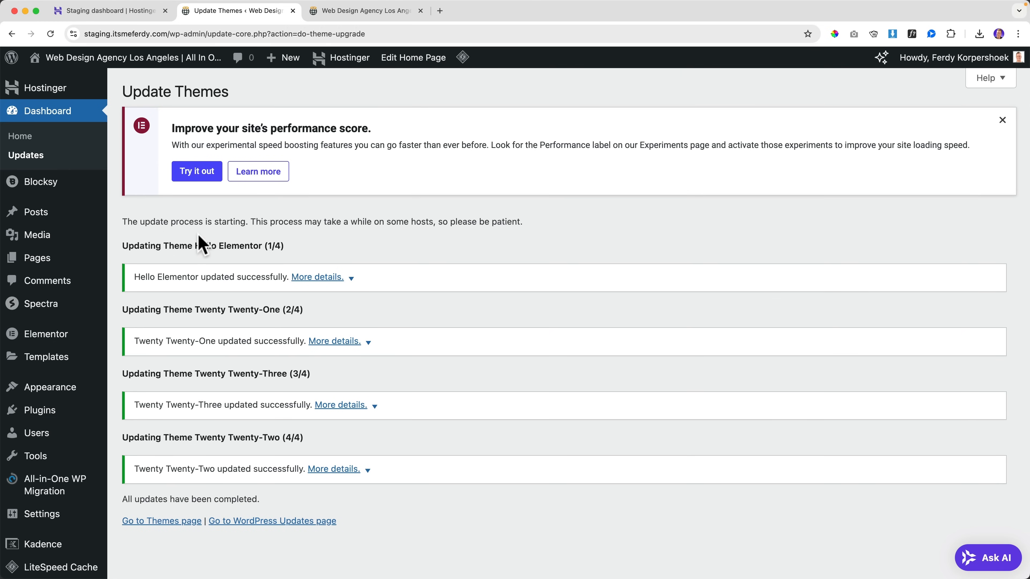
{"action": "left_click", "coordinate": [1002, 120]}
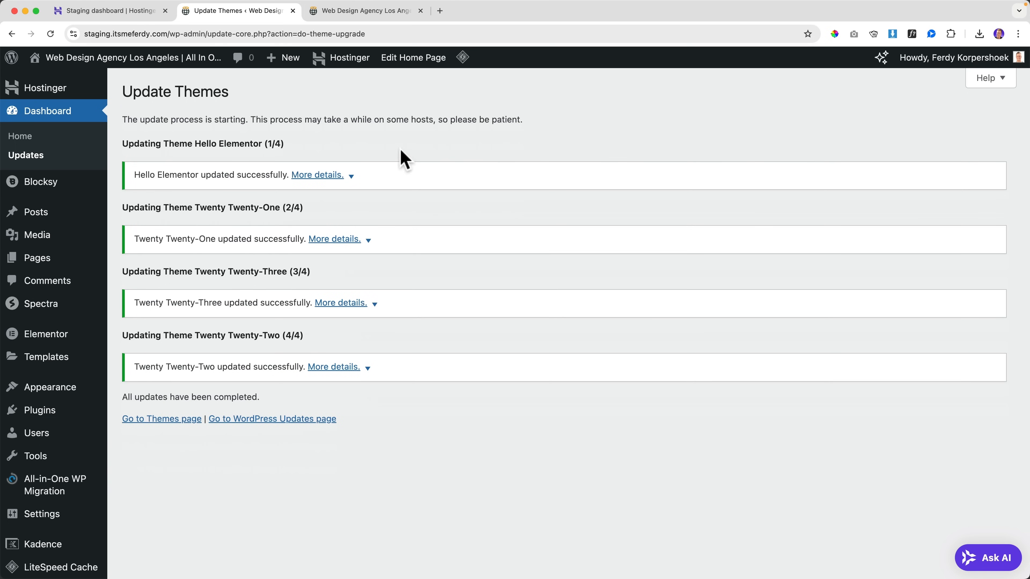
Step: Visit the staging site's front end and look through its home page and Services page
{"action": "left_click", "coordinate": [150, 61]}
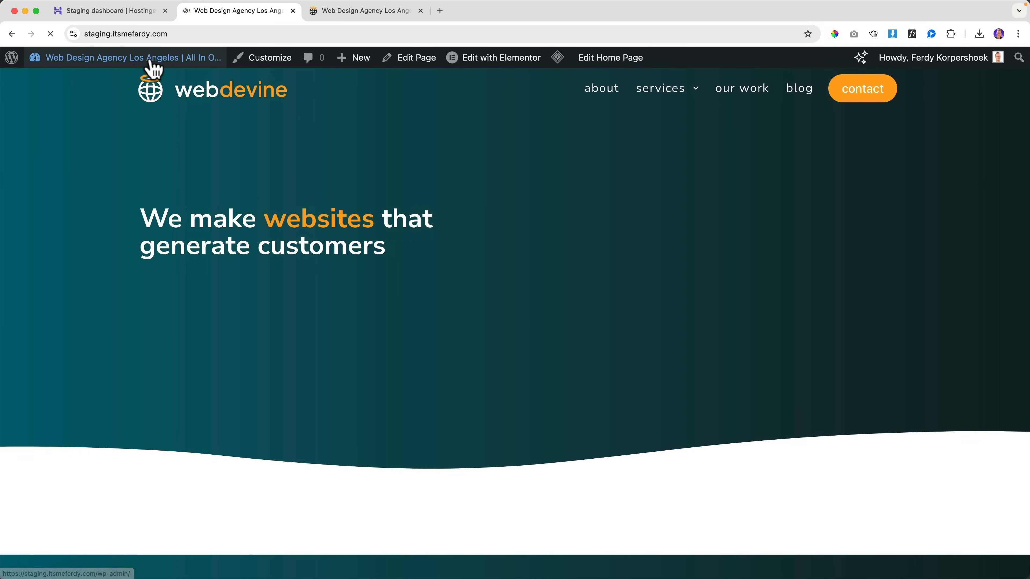
{"action": "scroll", "coordinate": [337, 149], "scroll_direction": "down", "scroll_amount": 15}
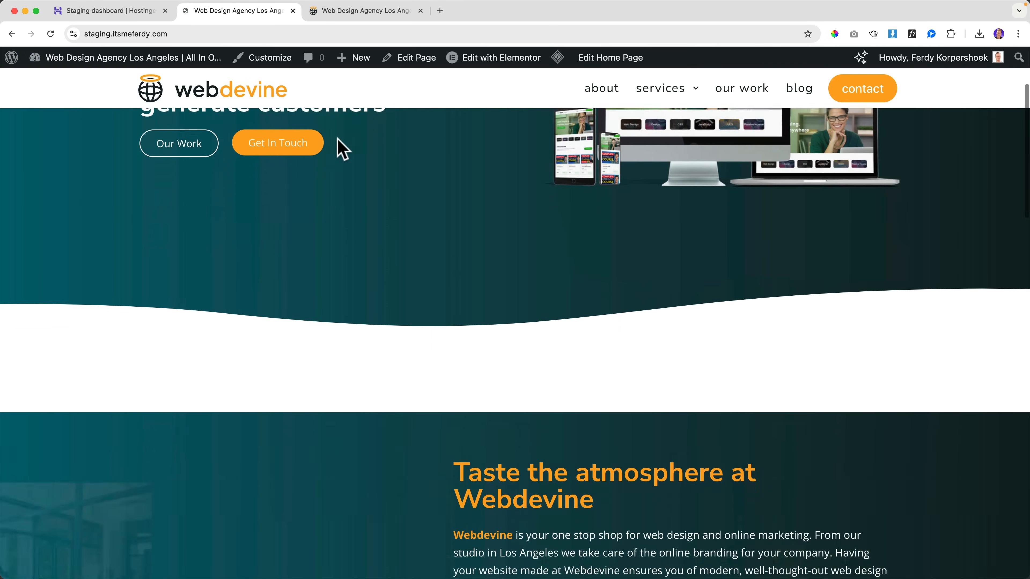
{"action": "scroll", "coordinate": [339, 150], "scroll_direction": "down", "scroll_amount": 3}
{"action": "scroll", "coordinate": [340, 150], "scroll_direction": "up", "scroll_amount": 18}
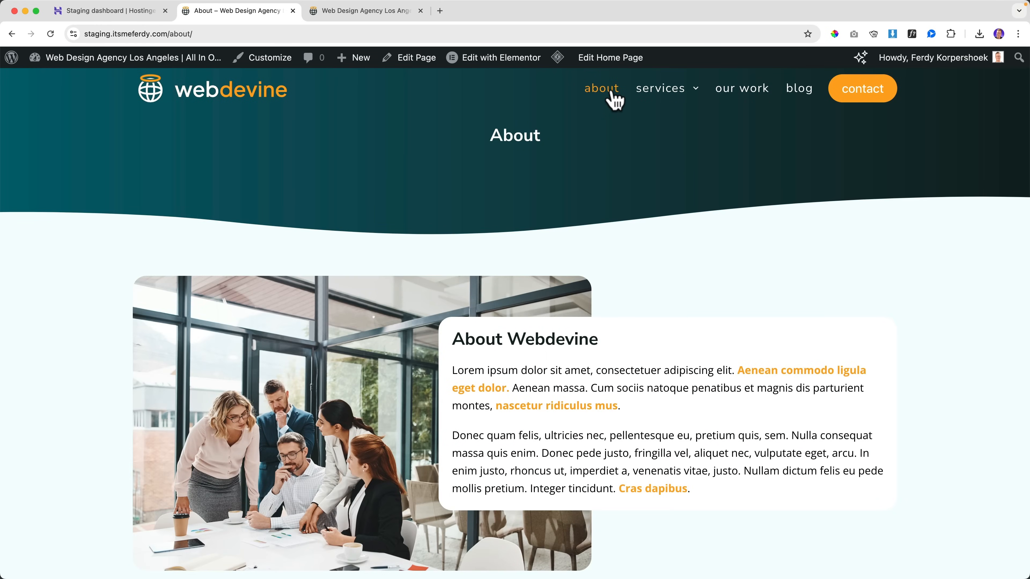
{"action": "scroll", "coordinate": [596, 171], "scroll_direction": "down", "scroll_amount": 10}
{"action": "scroll", "coordinate": [596, 171], "scroll_direction": "up", "scroll_amount": 10}
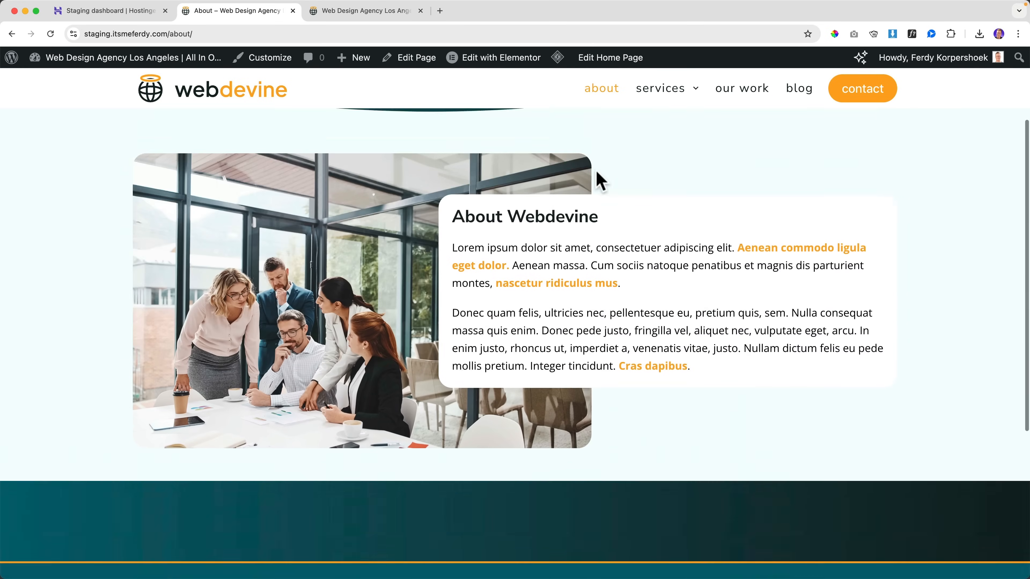
{"action": "left_click", "coordinate": [654, 95]}
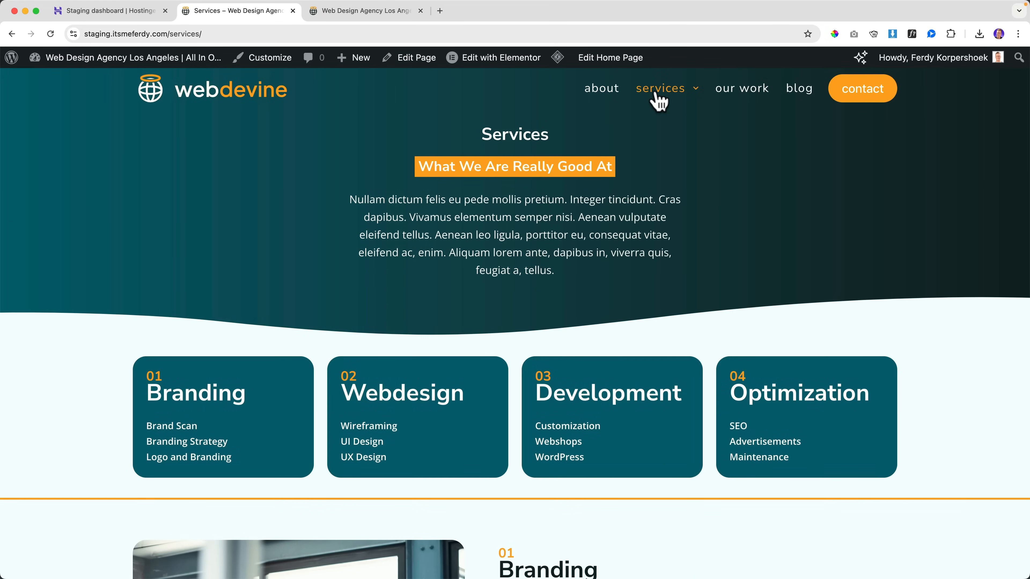
{"action": "scroll", "coordinate": [627, 172], "scroll_direction": "down", "scroll_amount": 15}
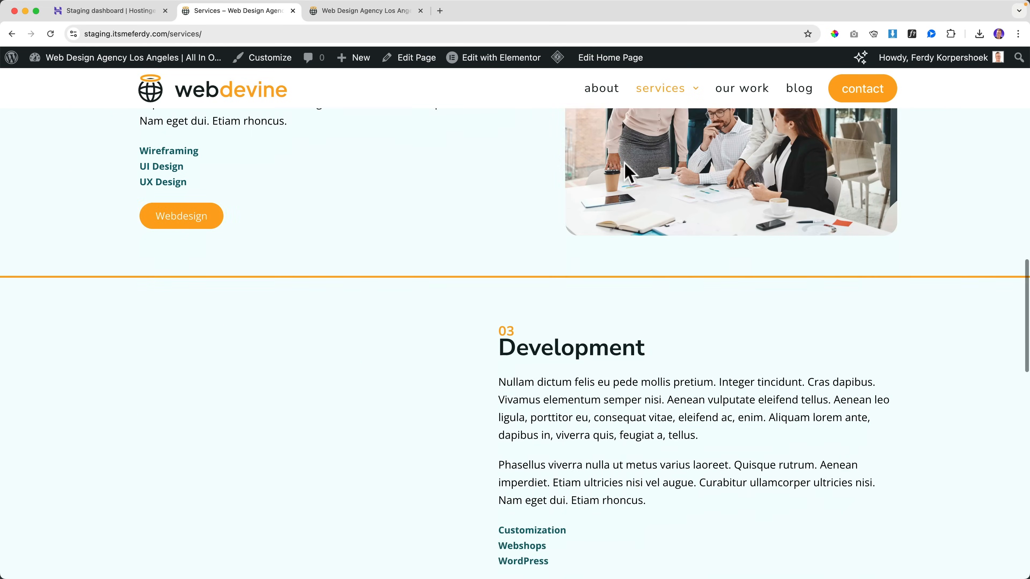
{"action": "scroll", "coordinate": [627, 172], "scroll_direction": "down", "scroll_amount": 4}
{"action": "scroll", "coordinate": [627, 172], "scroll_direction": "up", "scroll_amount": 15}
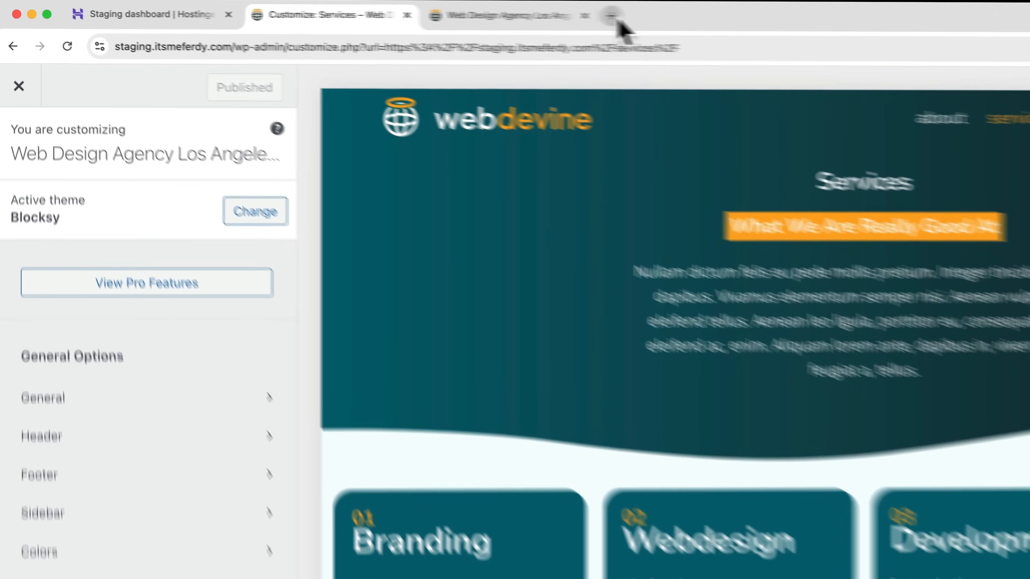
{"action": "left_click", "coordinate": [438, 11]}
{"action": "type", "text": "yout"}
{"action": "key", "text": "Return"}
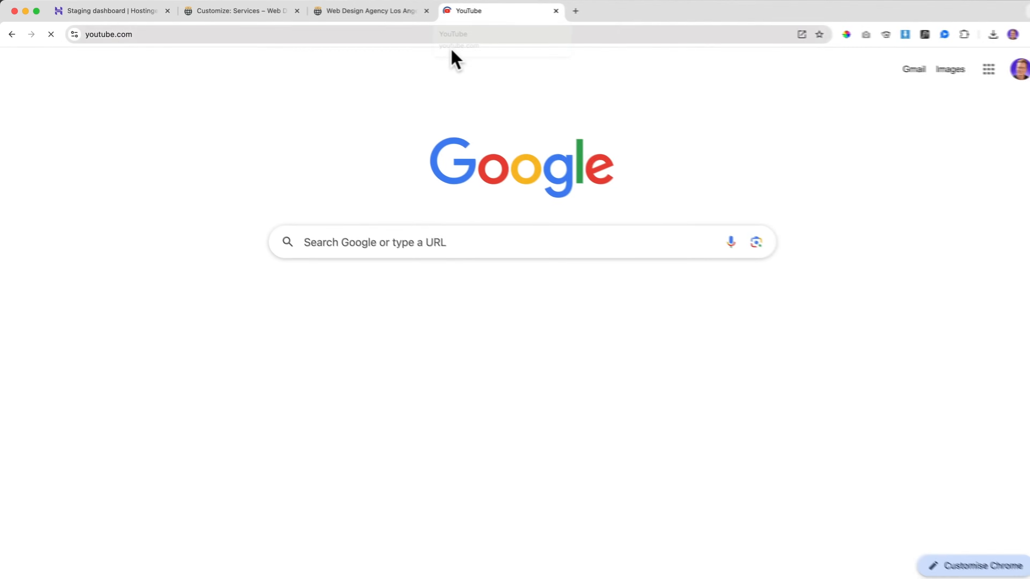
{"action": "left_click", "coordinate": [414, 65]}
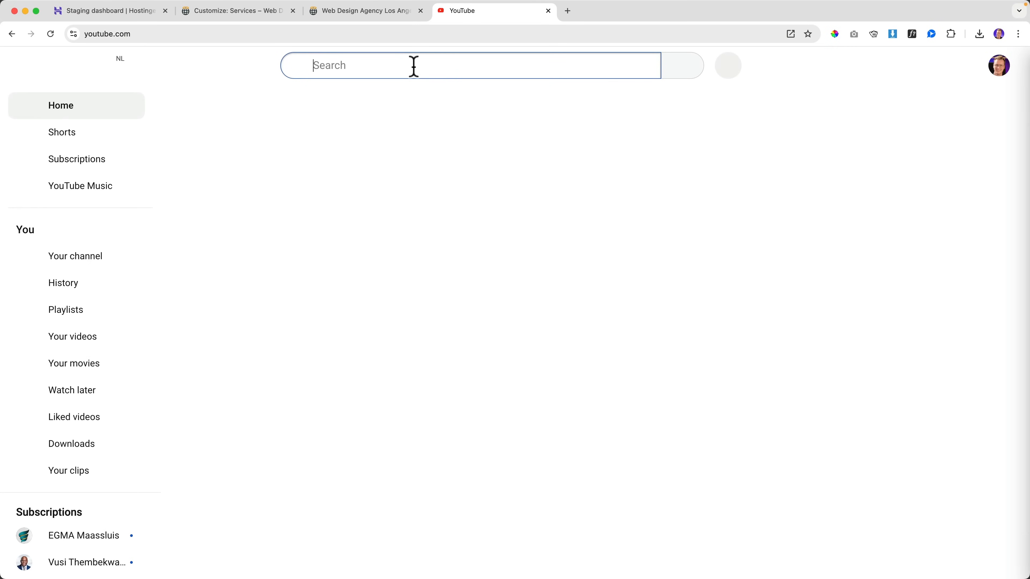
{"action": "type", "text": "how to mak"}
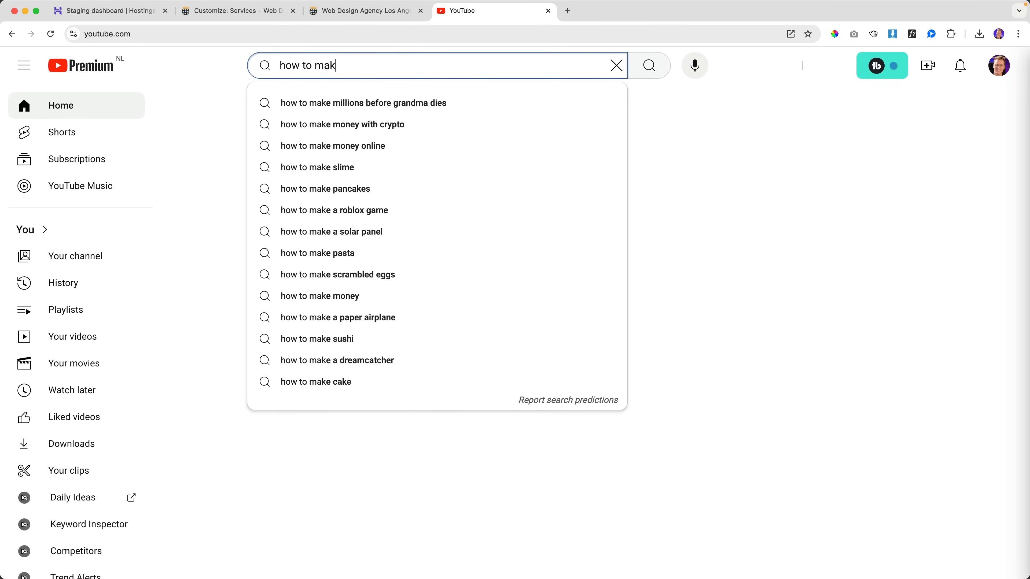
{"action": "type", "text": "e a wordpress website"}
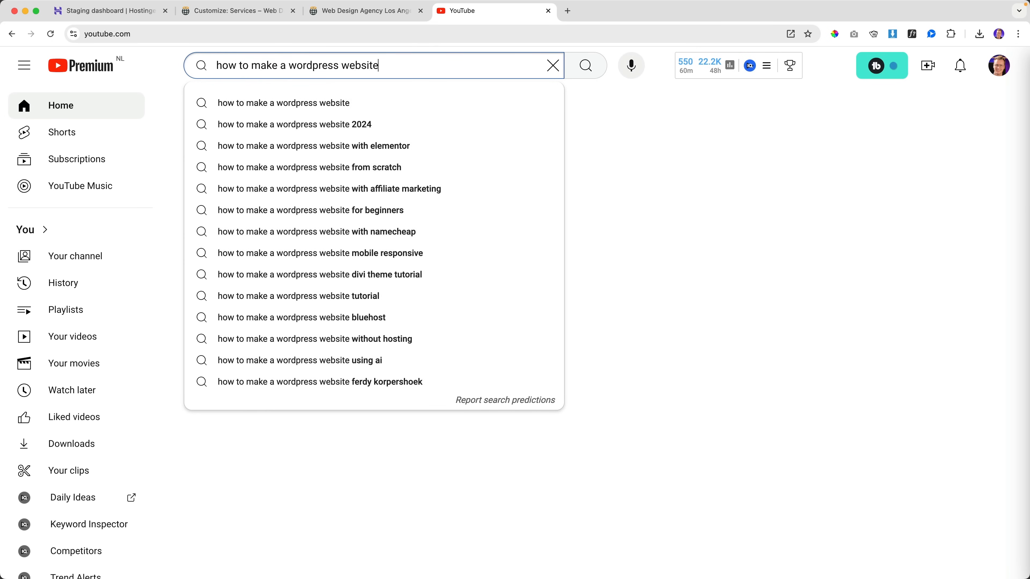
{"action": "key", "text": "Return"}
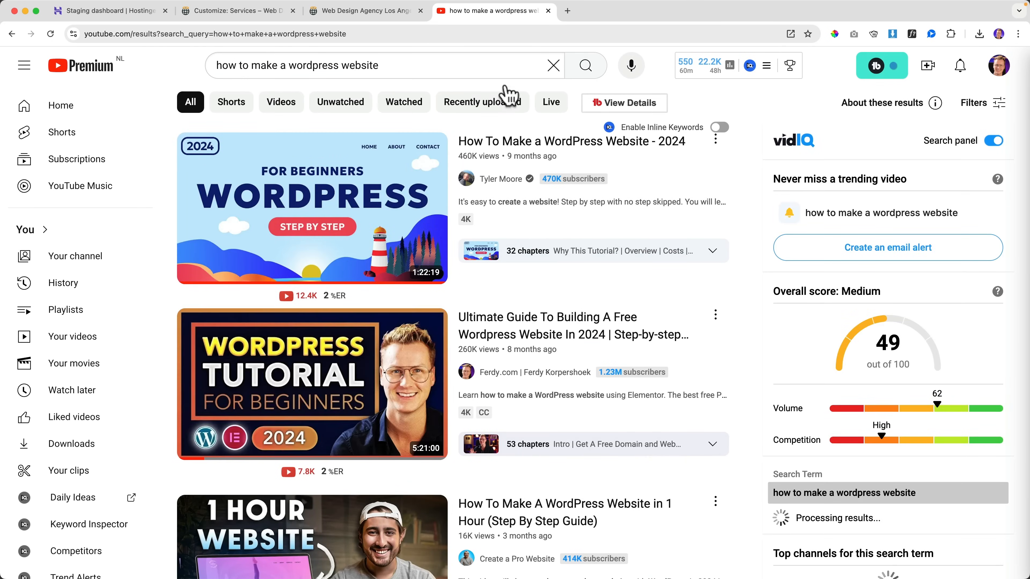
{"action": "left_click", "coordinate": [547, 11]}
{"action": "left_click", "coordinate": [548, 11]}
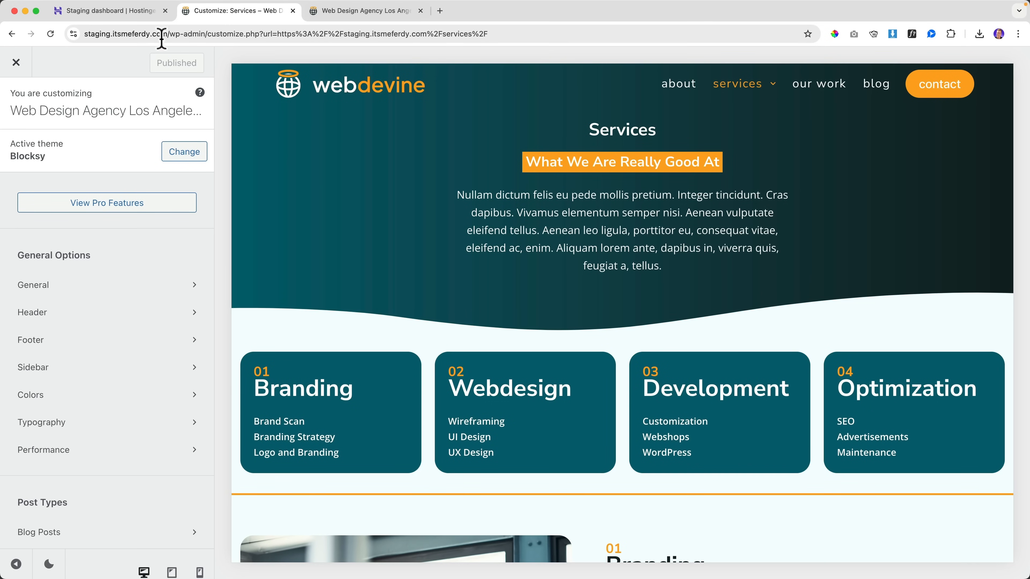
Step: In Colors, choose the purple Palette #6 preset for the Global Color Palette
{"action": "left_click", "coordinate": [67, 399]}
{"action": "left_click", "coordinate": [187, 153]}
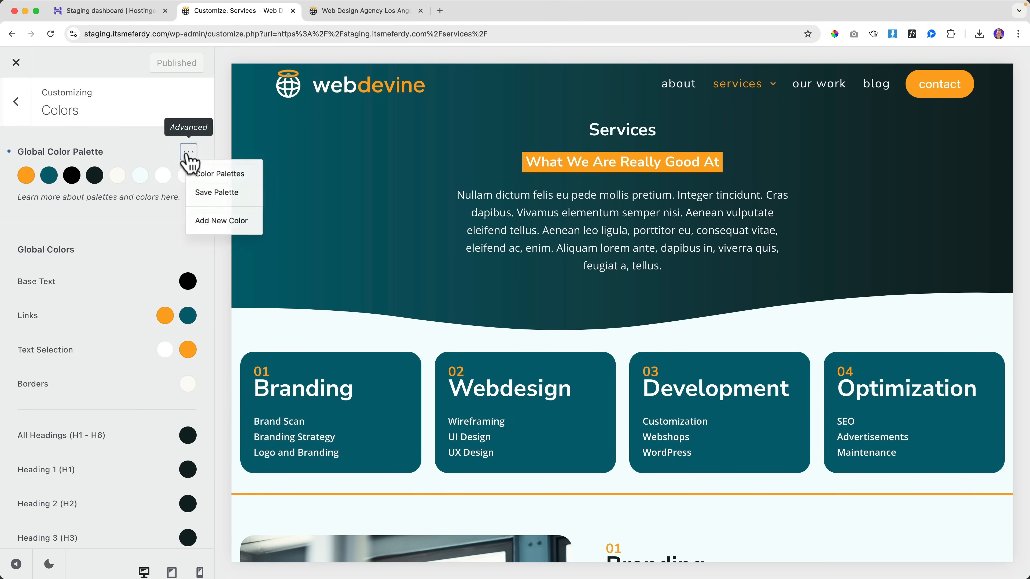
{"action": "left_click", "coordinate": [221, 175]}
{"action": "scroll", "coordinate": [576, 294], "scroll_direction": "down", "scroll_amount": 4}
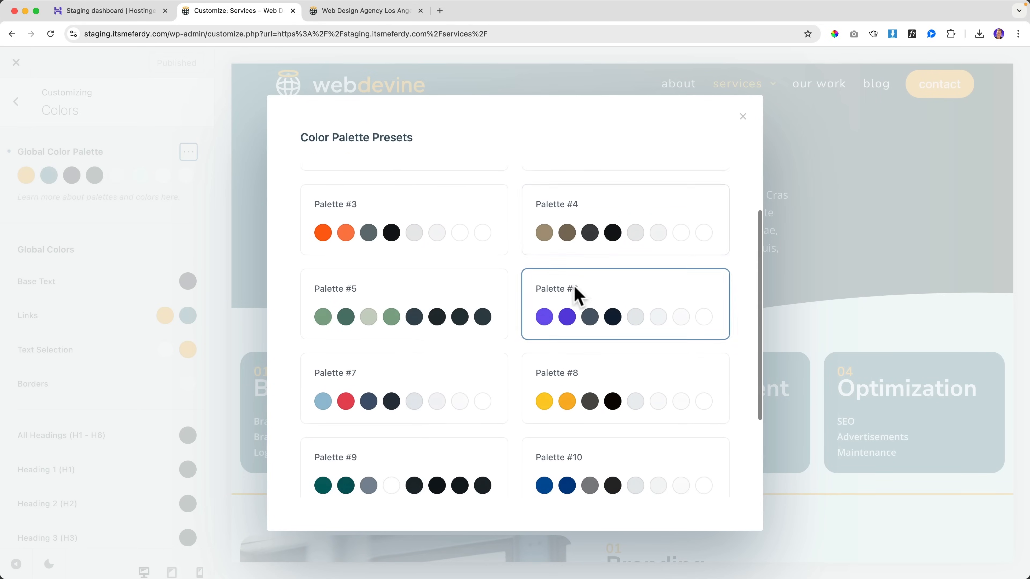
{"action": "scroll", "coordinate": [567, 293], "scroll_direction": "up", "scroll_amount": 4}
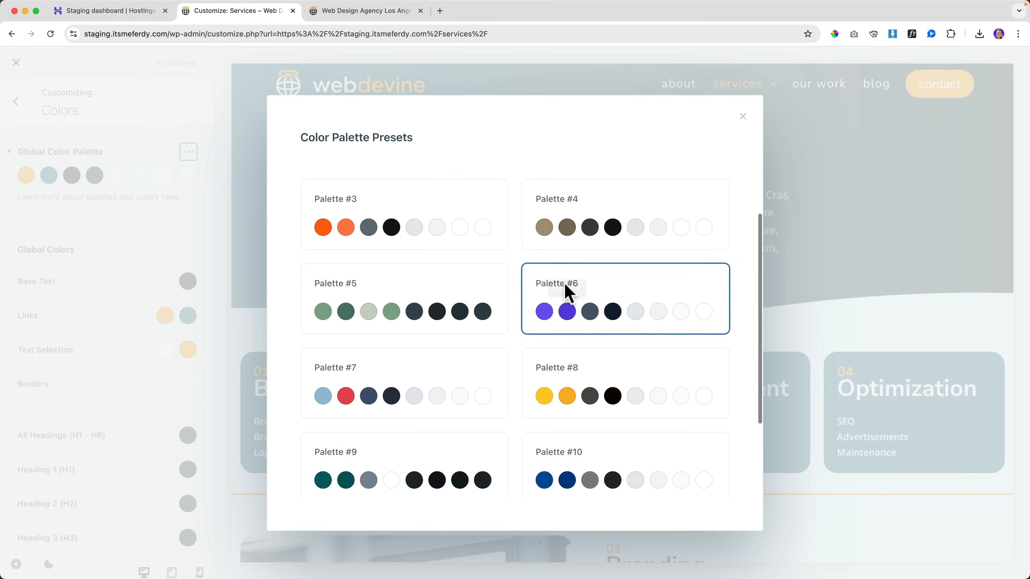
{"action": "left_click", "coordinate": [566, 361]}
{"action": "scroll", "coordinate": [265, 179], "scroll_direction": "down", "scroll_amount": 10}
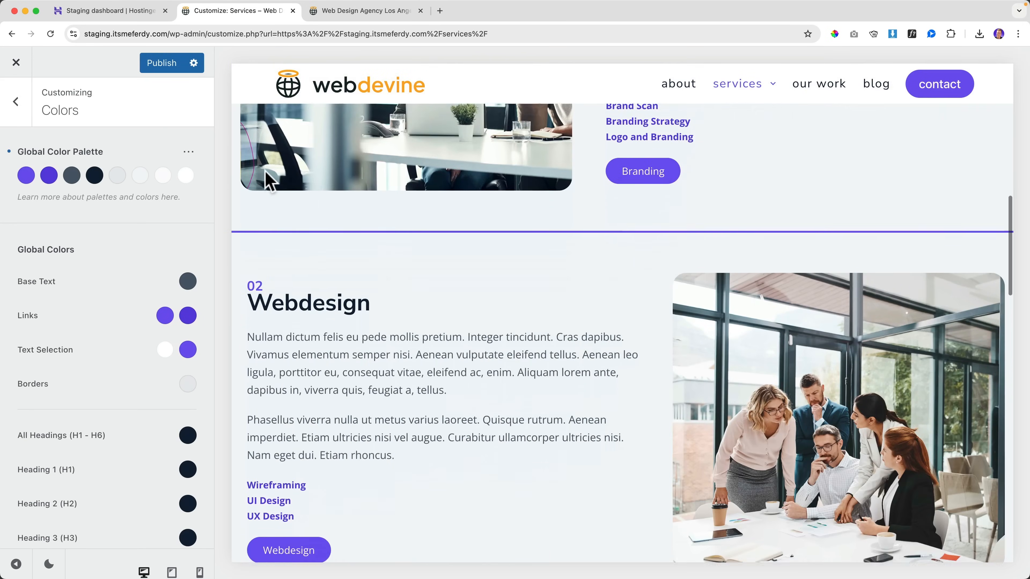
{"action": "scroll", "coordinate": [269, 180], "scroll_direction": "up", "scroll_amount": 10}
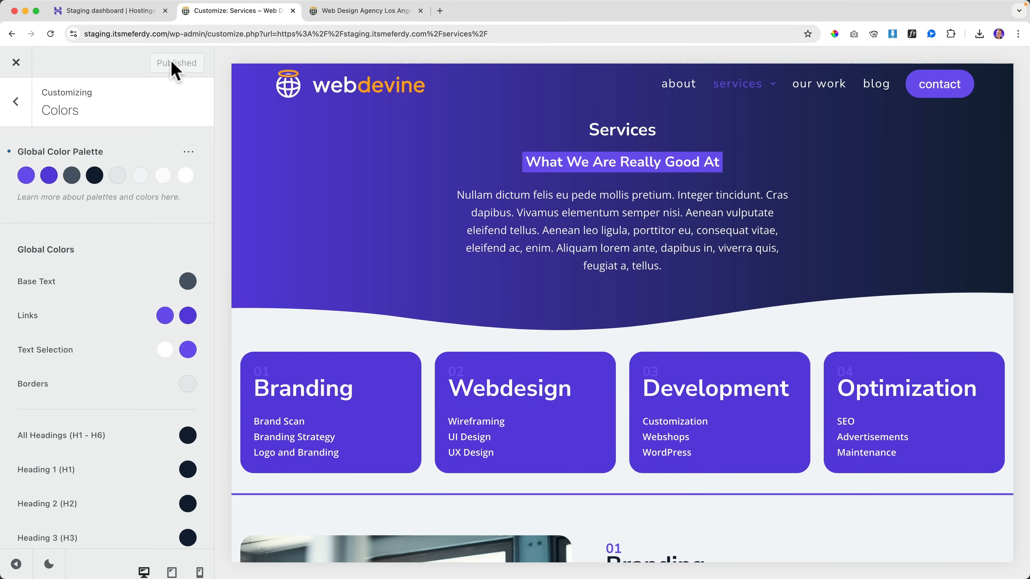
Step: Reload the live itsmeferdy.com homepage to confirm it still shows the teal design
{"action": "left_click", "coordinate": [332, 12]}
{"action": "left_click", "coordinate": [132, 36]}
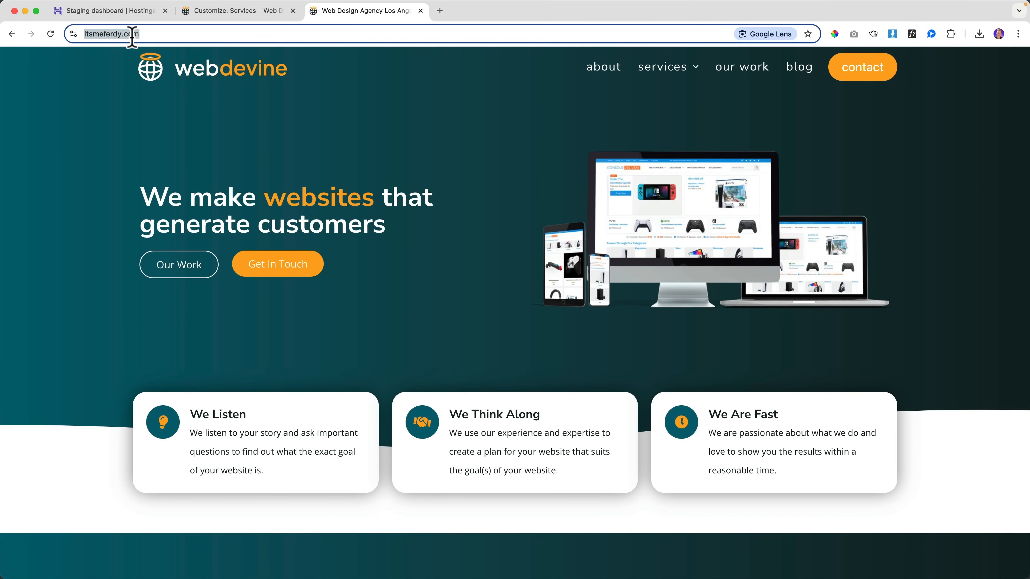
{"action": "key", "text": "Return"}
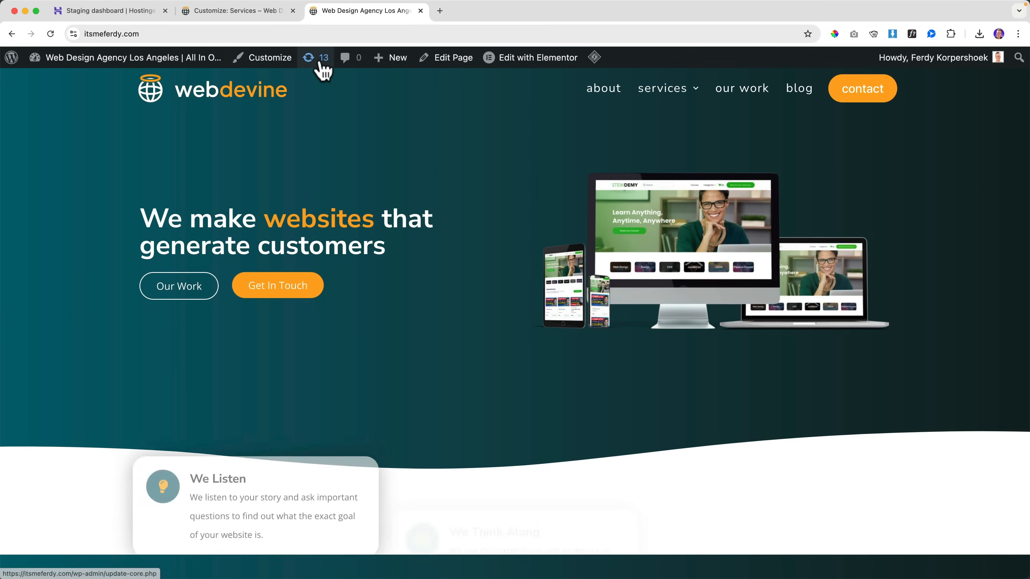
Step: Exit the Customizer to view the purple staging Services page, then return to Hostinger
{"action": "left_click", "coordinate": [226, 14]}
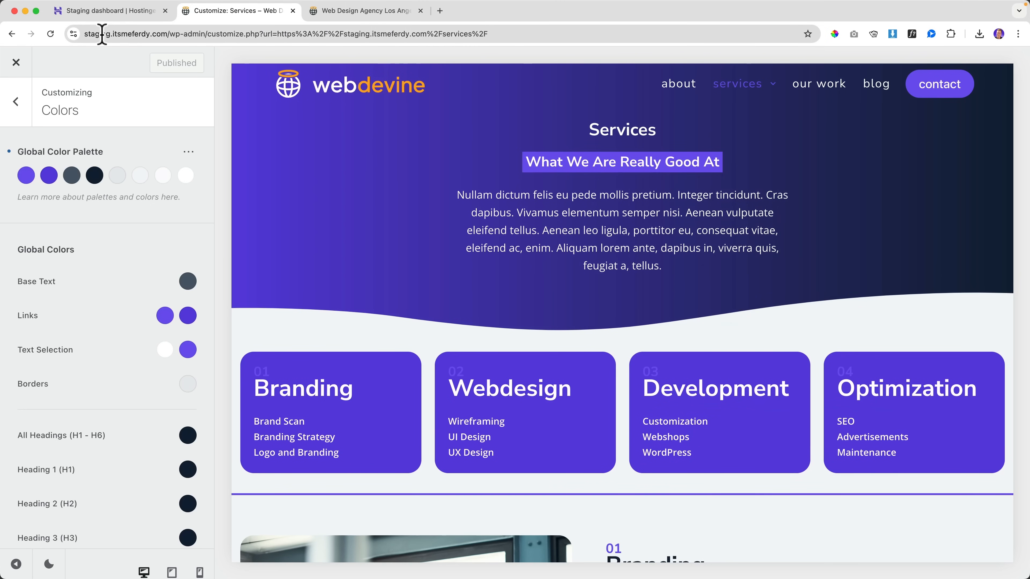
{"action": "left_click", "coordinate": [16, 62]}
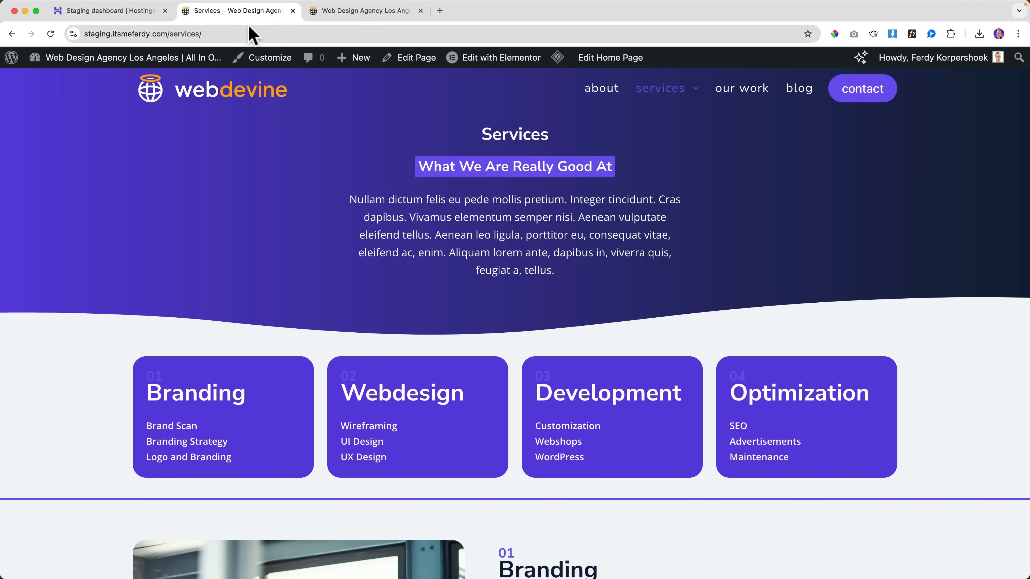
{"action": "scroll", "coordinate": [425, 166], "scroll_direction": "down", "scroll_amount": 10}
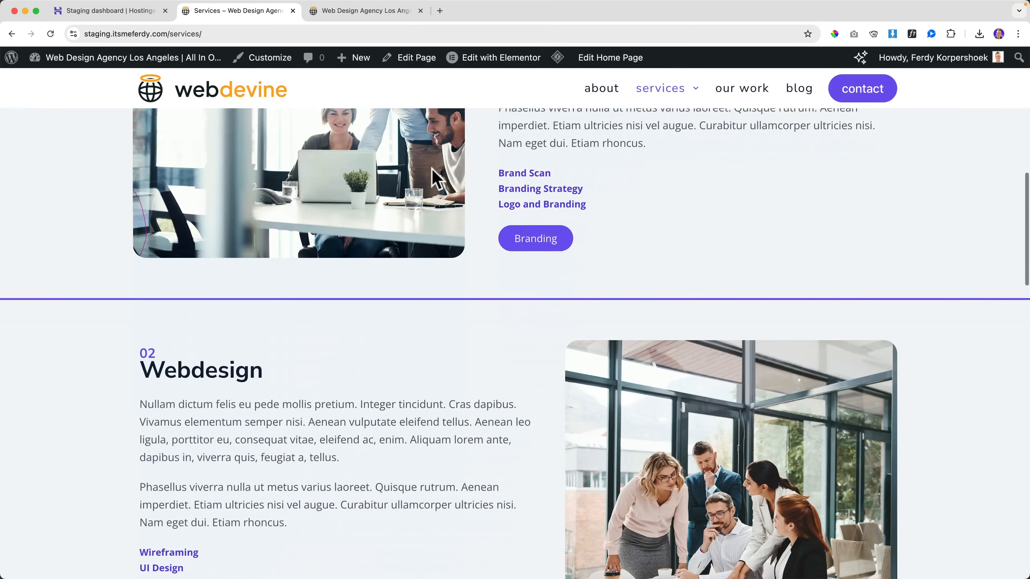
{"action": "scroll", "coordinate": [430, 178], "scroll_direction": "up", "scroll_amount": 5}
{"action": "scroll", "coordinate": [427, 179], "scroll_direction": "up", "scroll_amount": 5}
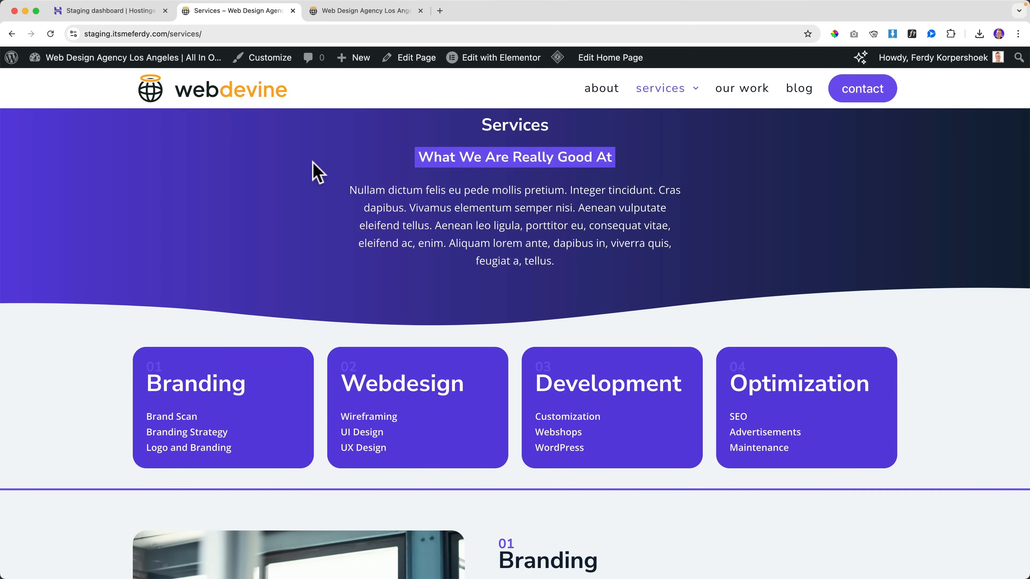
{"action": "left_click", "coordinate": [92, 15]}
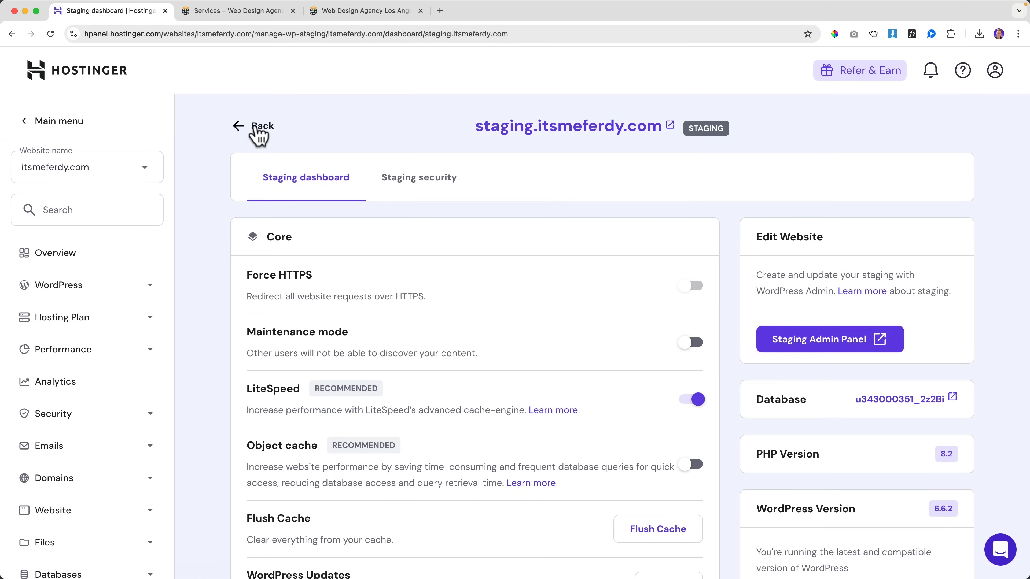
Step: Search the hPanel menu for 'satging' and open the Staging page
{"action": "left_click", "coordinate": [256, 128]}
{"action": "left_click", "coordinate": [93, 209]}
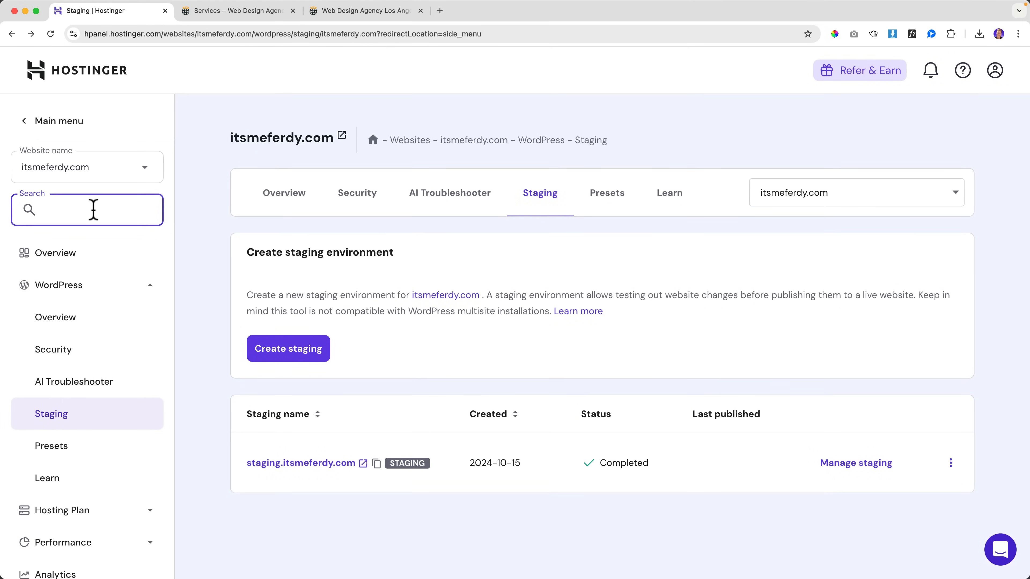
{"action": "type", "text": "sat"}
{"action": "type", "text": "ging"}
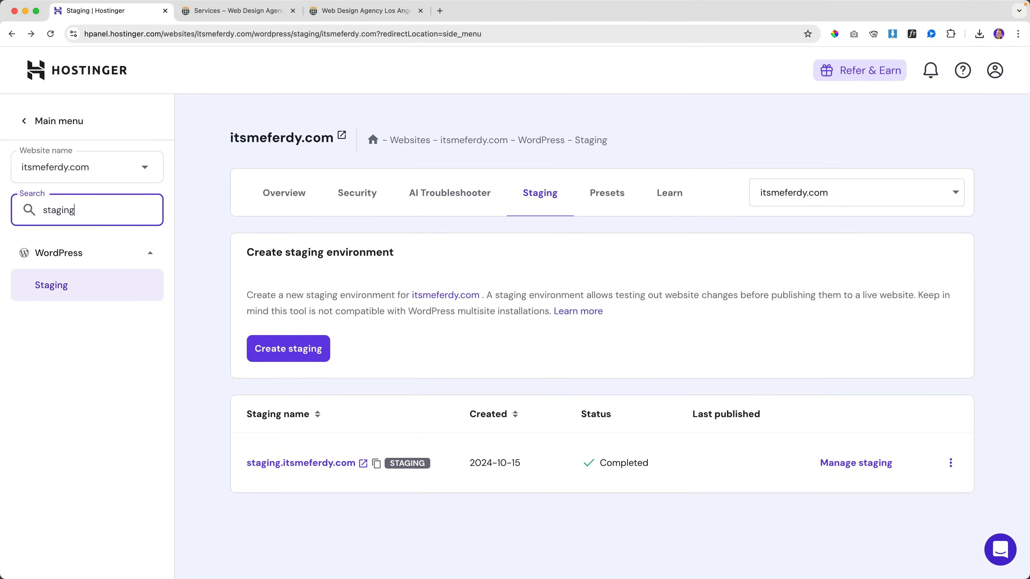
{"action": "left_click", "coordinate": [58, 287]}
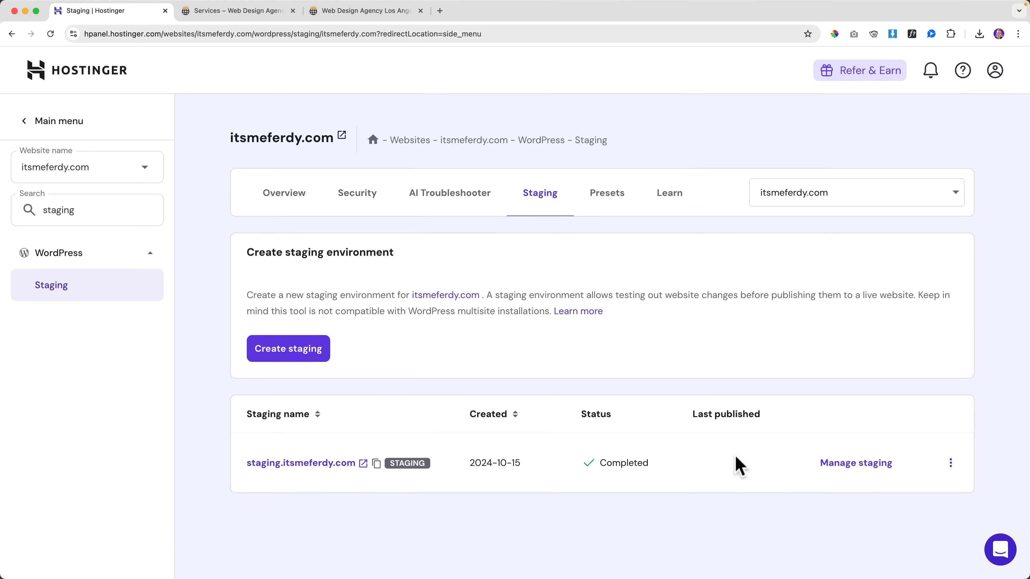
Step: Publish the staging copy over the live itsmeferdy.com site and confirm the replacement
{"action": "left_click", "coordinate": [951, 464]}
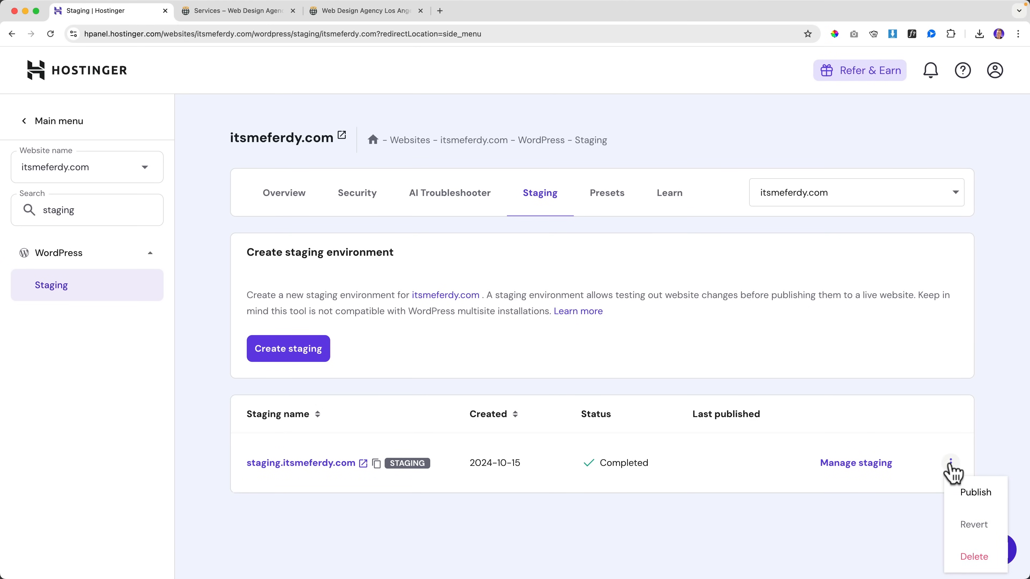
{"action": "left_click", "coordinate": [969, 492]}
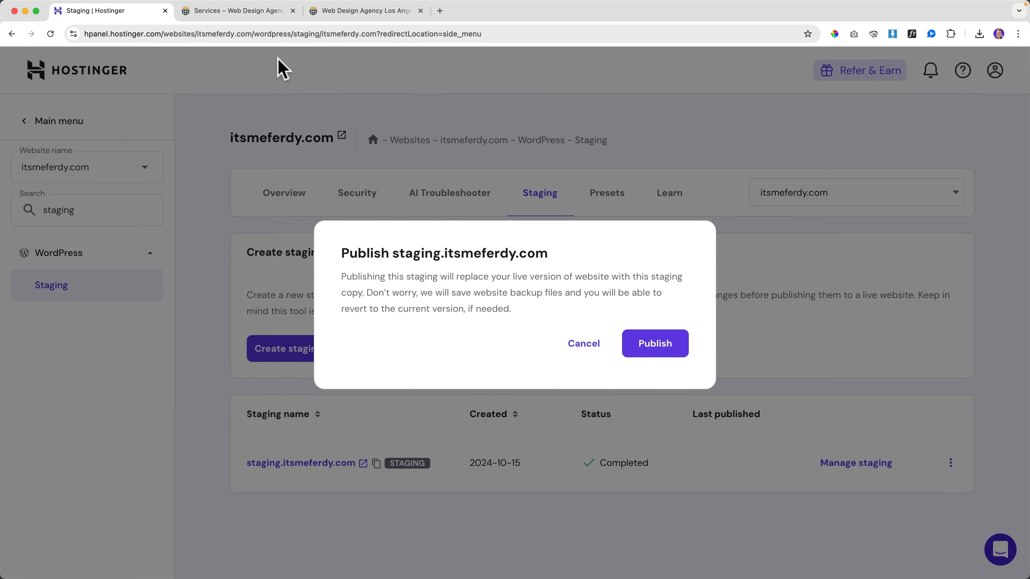
{"action": "left_click", "coordinate": [224, 11]}
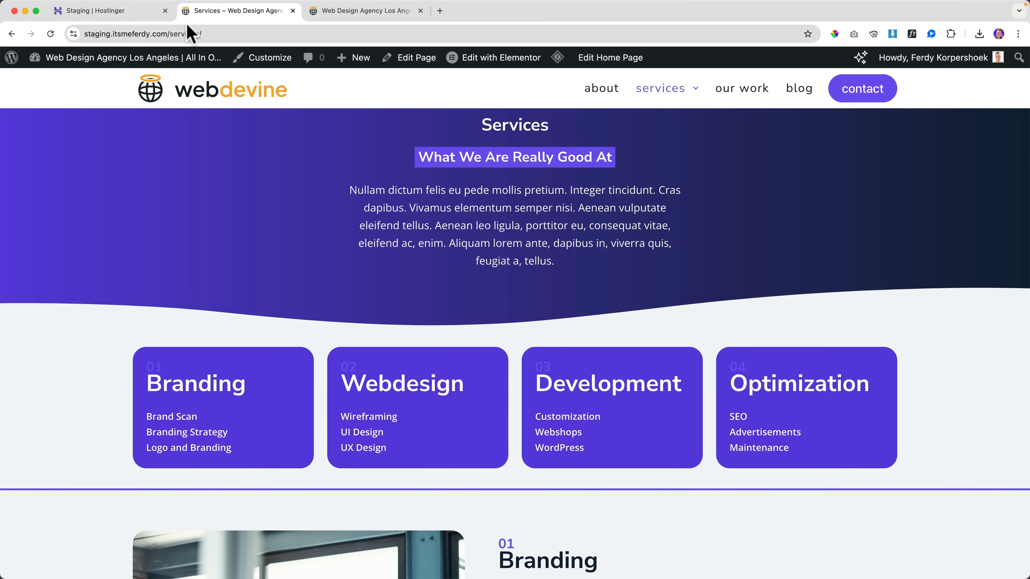
{"action": "left_click", "coordinate": [156, 15]}
{"action": "left_click", "coordinate": [643, 346]}
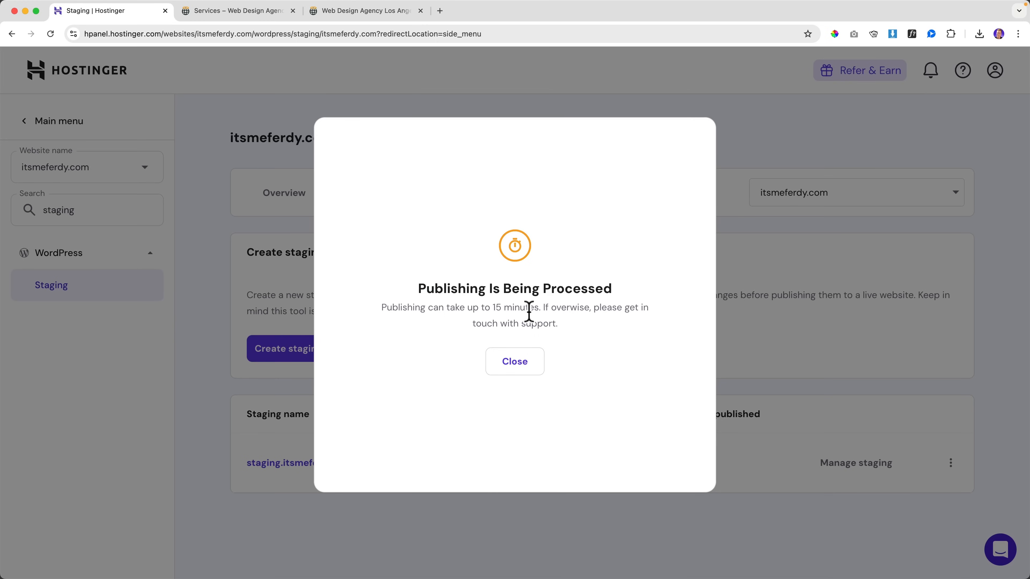
{"action": "left_click", "coordinate": [517, 367]}
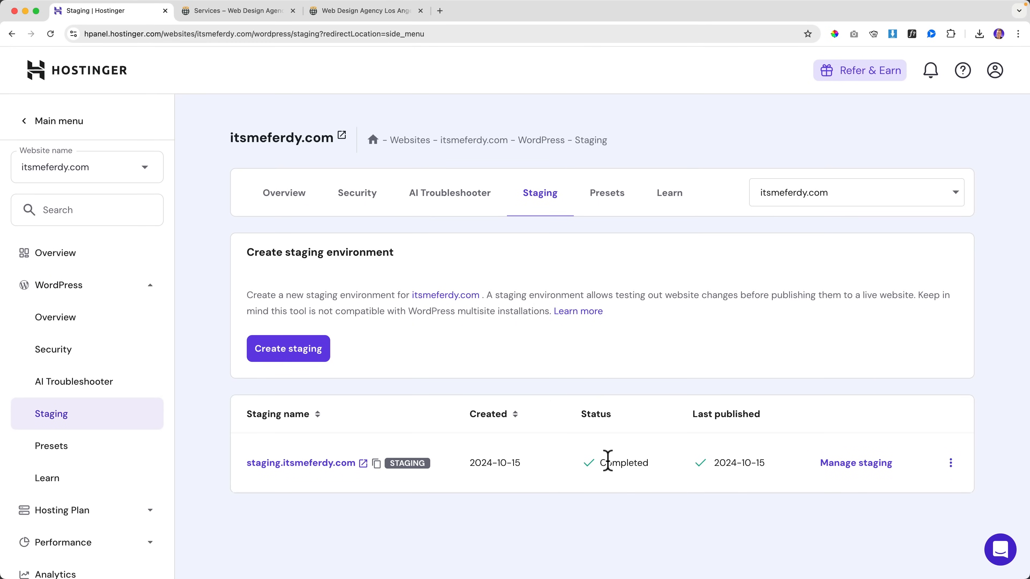
{"action": "left_click", "coordinate": [231, 17]}
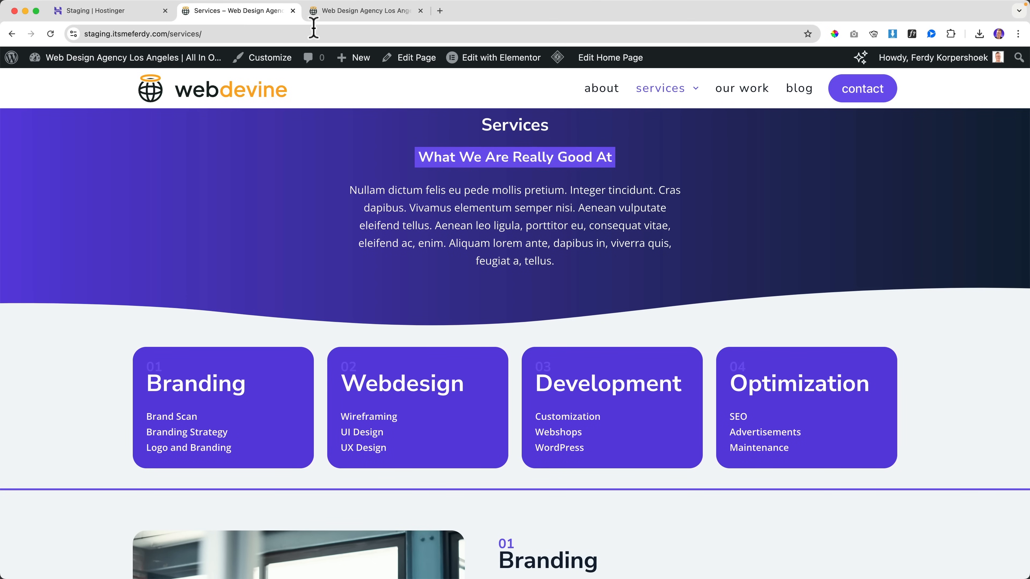
Step: Reload the live itsmeferdy.com homepage to check the published design
{"action": "left_click", "coordinate": [339, 12]}
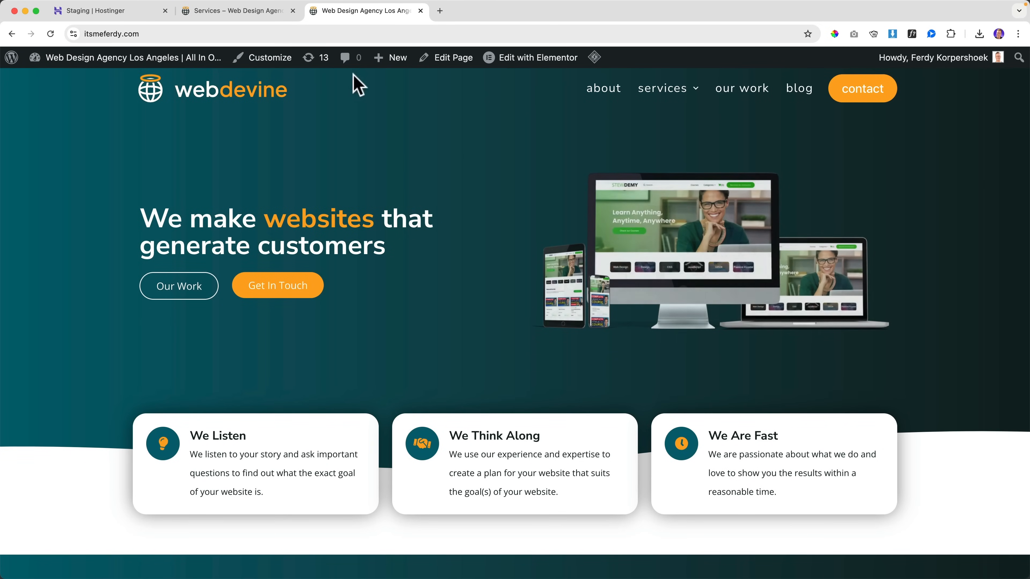
{"action": "key", "text": "super+r"}
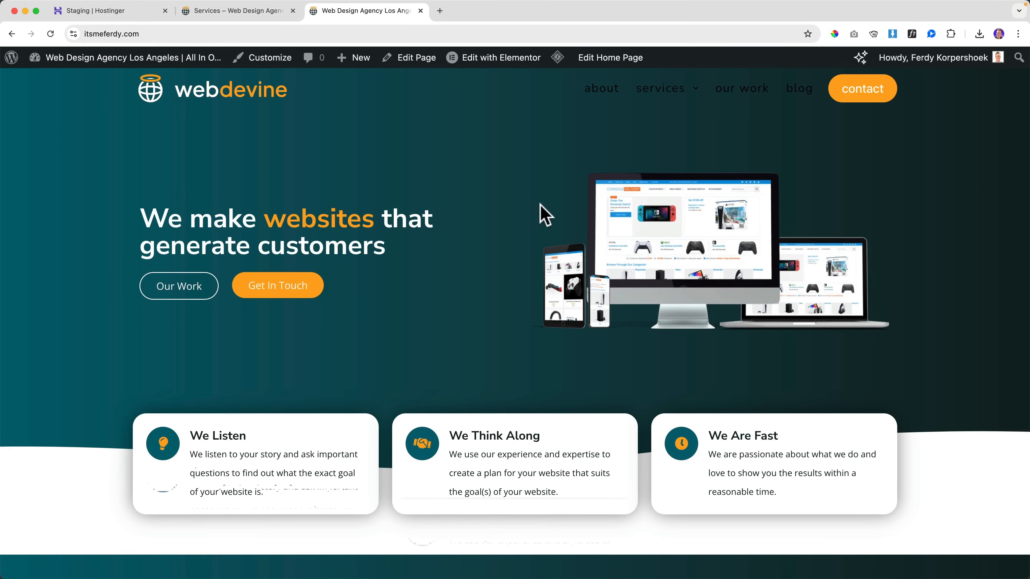
{"action": "scroll", "coordinate": [538, 201], "scroll_direction": "down", "scroll_amount": 8}
{"action": "scroll", "coordinate": [534, 211], "scroll_direction": "up", "scroll_amount": 8}
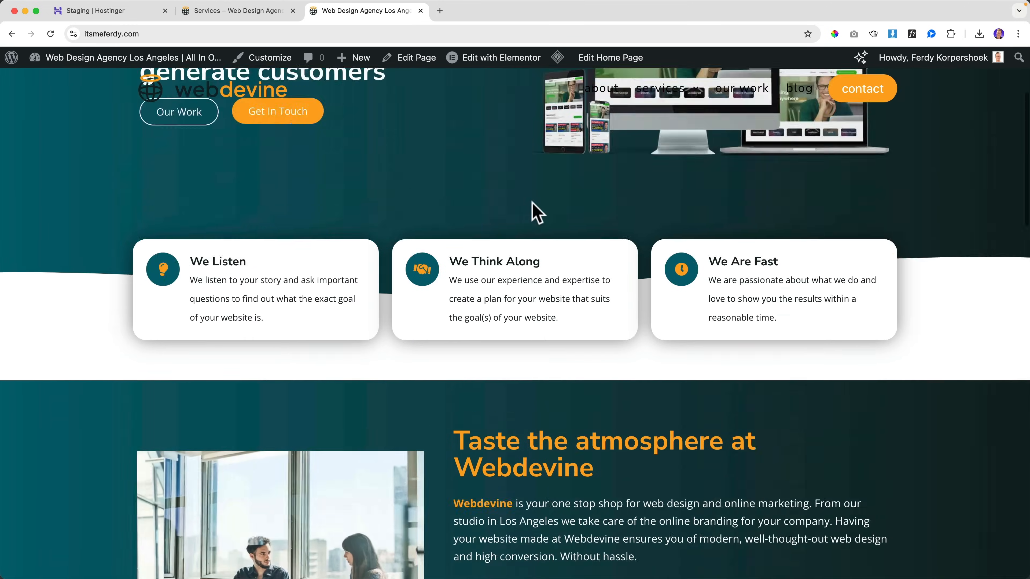
Step: Nudge Blocksy's maximum site width to 1140 px under General > Layout and publish
{"action": "mouse_move", "coordinate": [669, 95]}
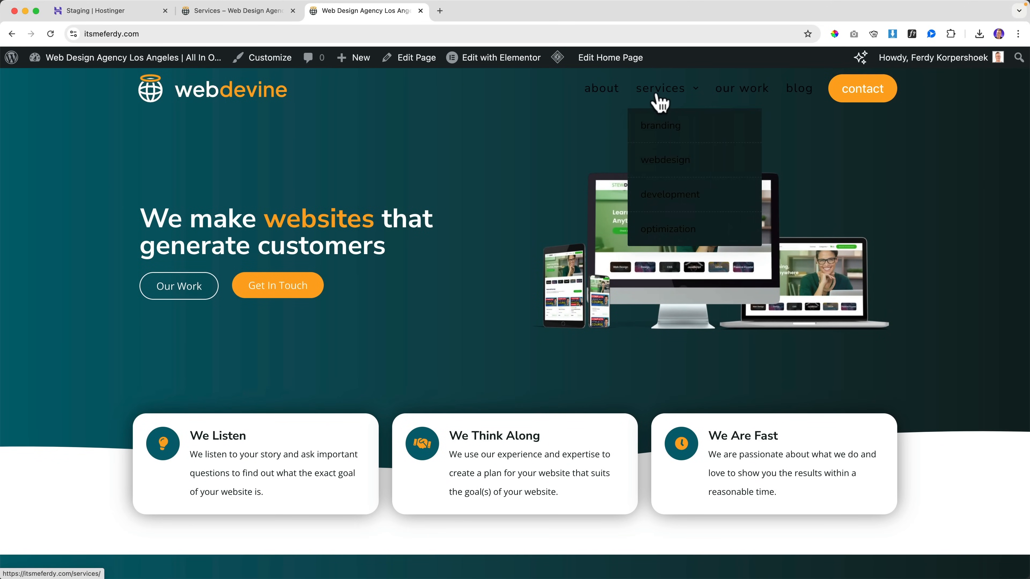
{"action": "left_click", "coordinate": [269, 63]}
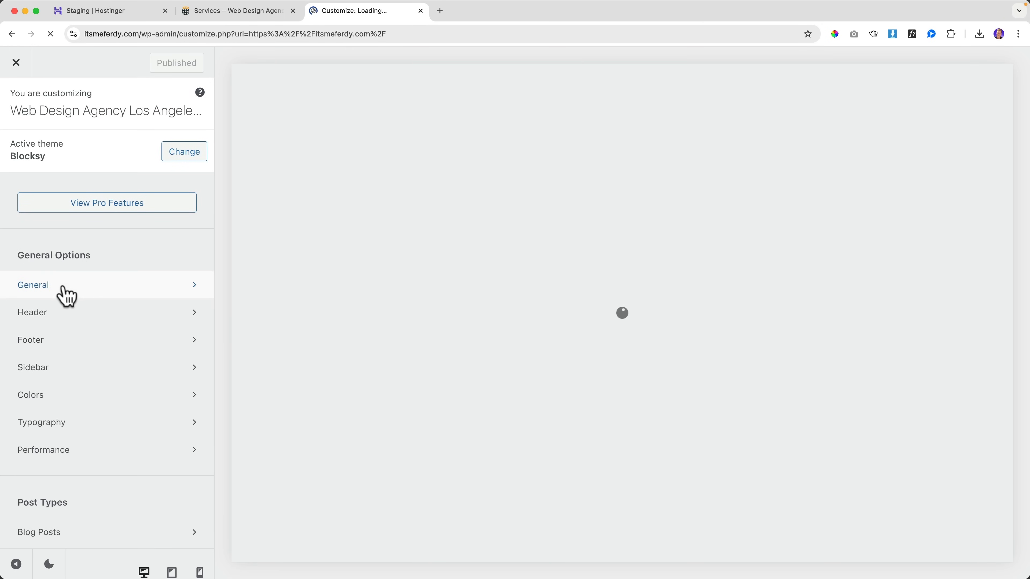
{"action": "left_click", "coordinate": [65, 286]}
{"action": "left_click", "coordinate": [92, 156]}
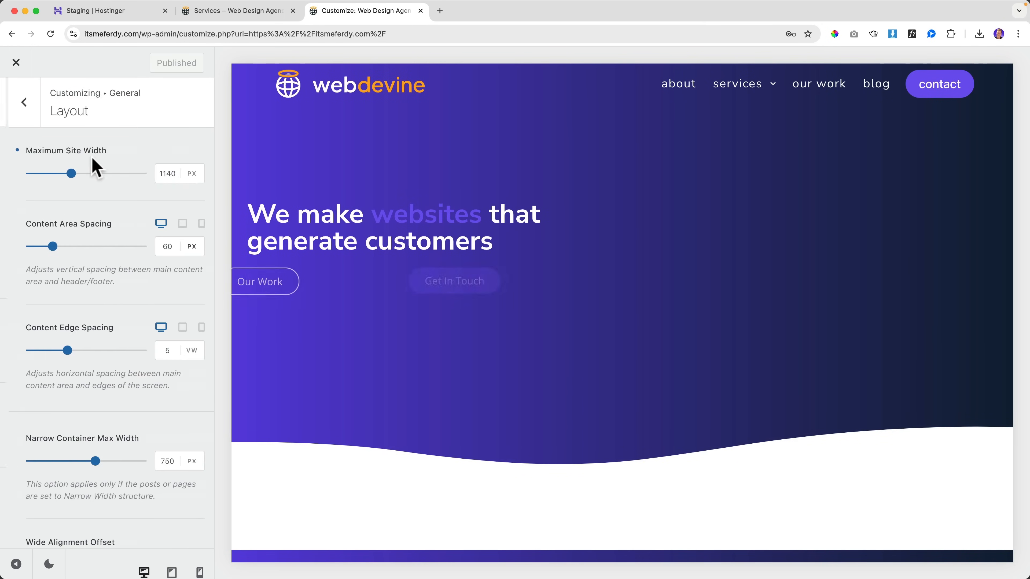
{"action": "left_click", "coordinate": [154, 173]}
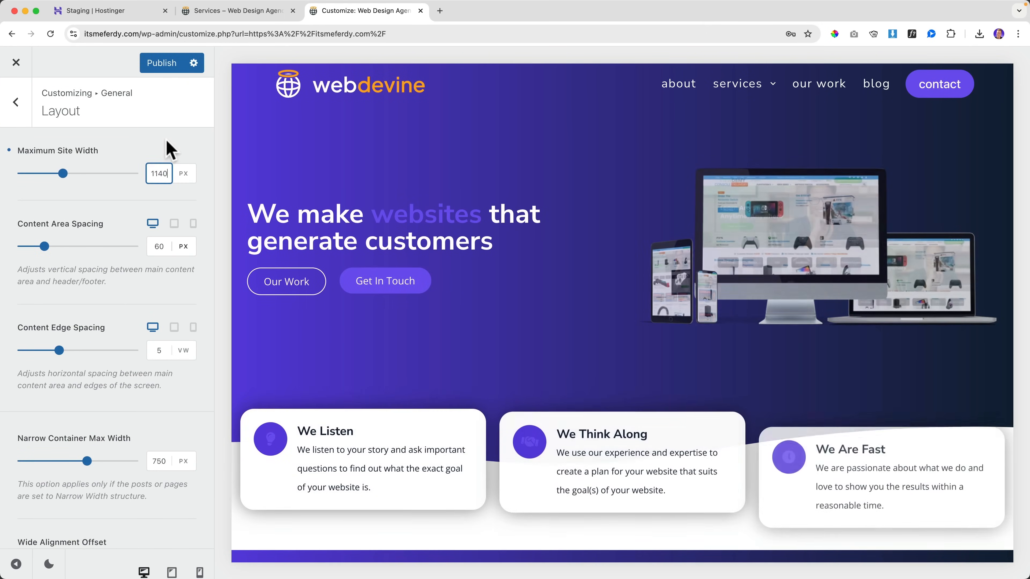
{"action": "key", "text": "Up"}
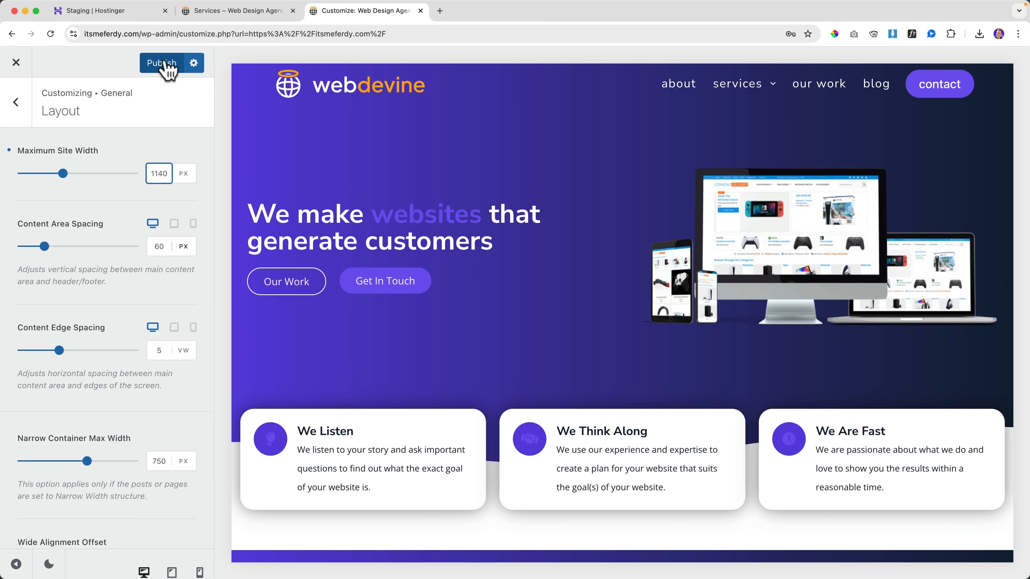
{"action": "left_click", "coordinate": [167, 69]}
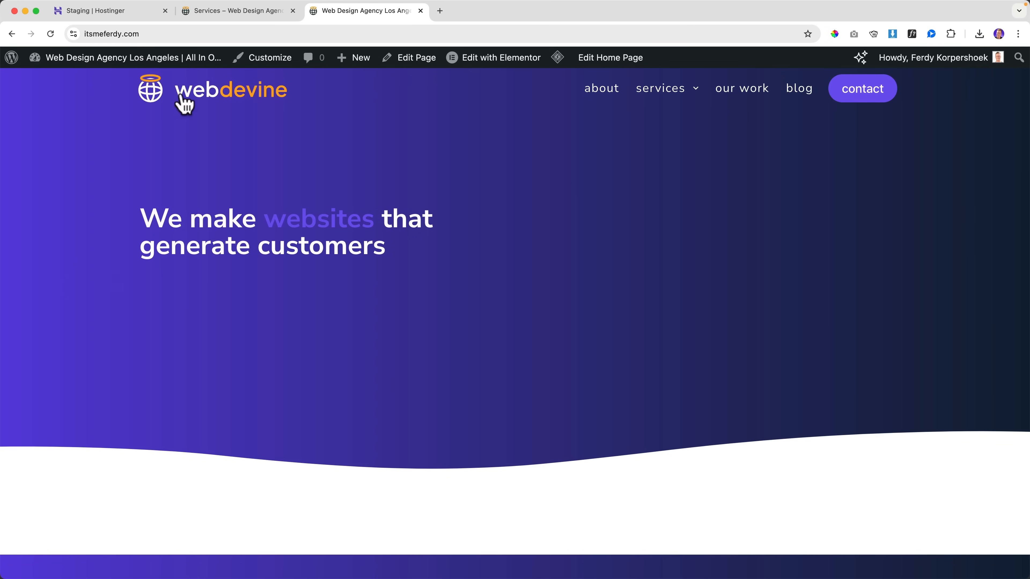
Step: Load the staging home page and flip between it and the live homepage to compare
{"action": "left_click", "coordinate": [253, 12]}
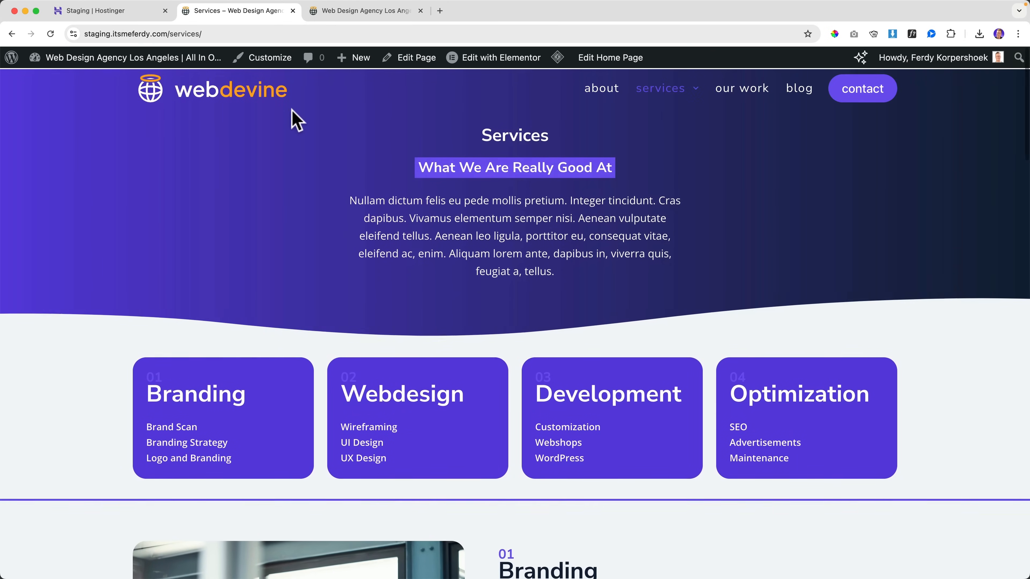
{"action": "left_click", "coordinate": [342, 12]}
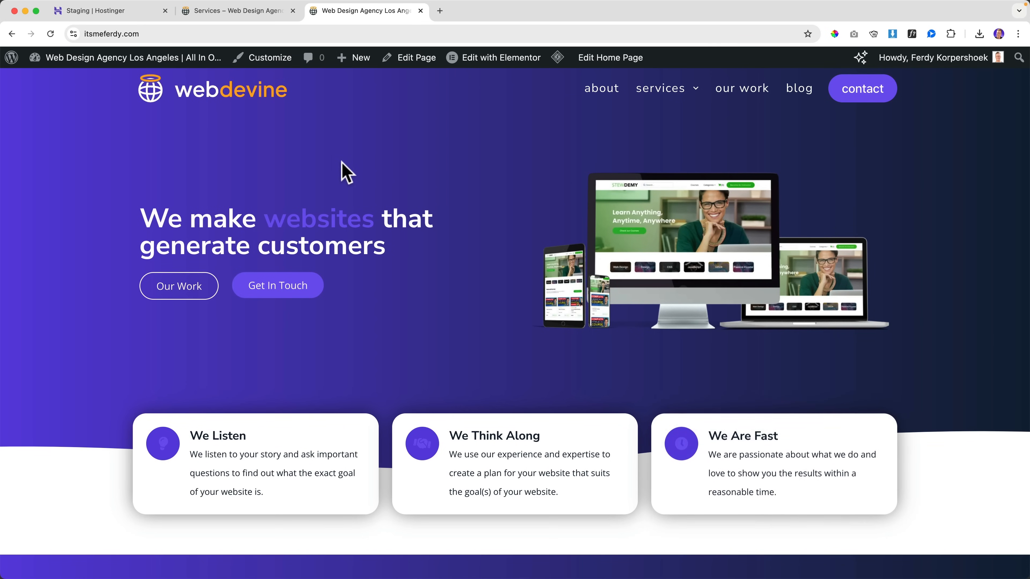
{"action": "left_click", "coordinate": [271, 12]}
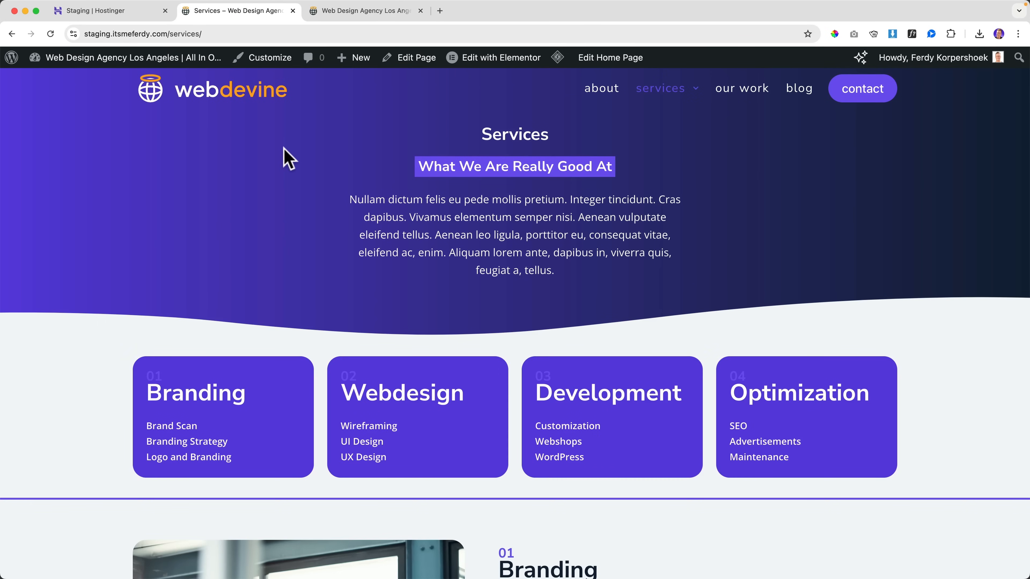
{"action": "left_click", "coordinate": [228, 90]}
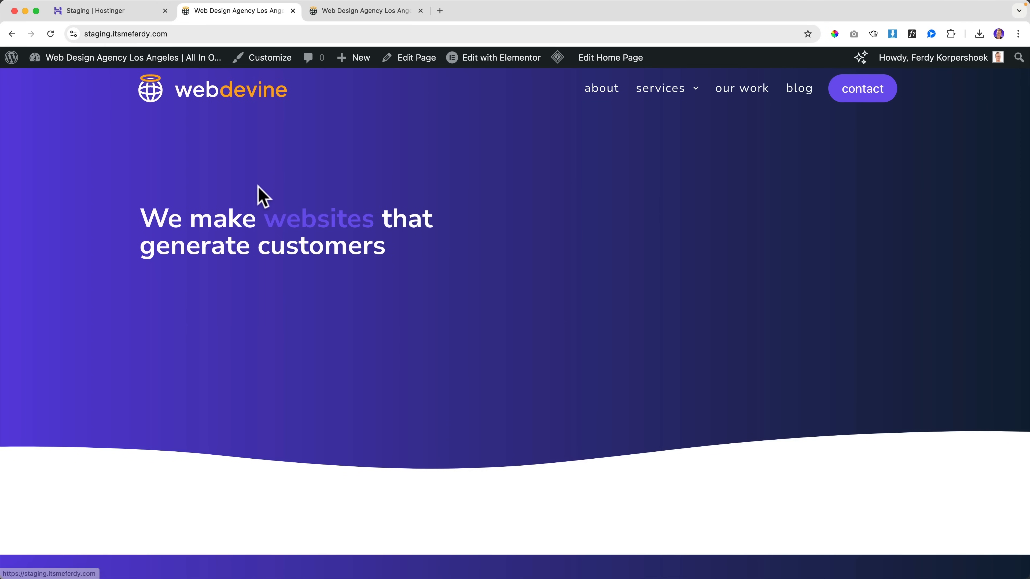
{"action": "left_click", "coordinate": [347, 17]}
{"action": "left_click", "coordinate": [269, 18]}
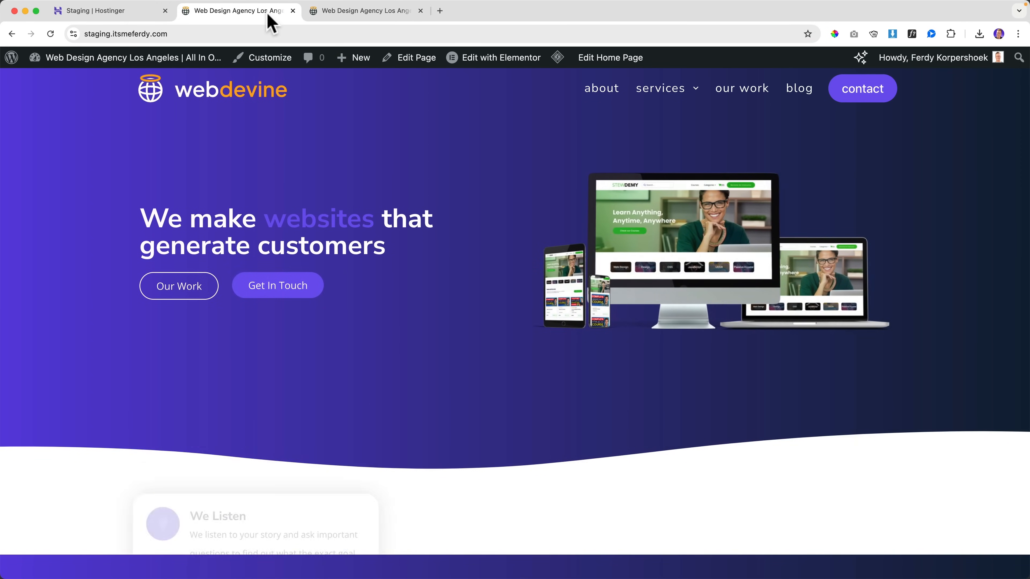
{"action": "left_click", "coordinate": [351, 17]}
{"action": "left_click", "coordinate": [269, 21]}
{"action": "left_click", "coordinate": [359, 19]}
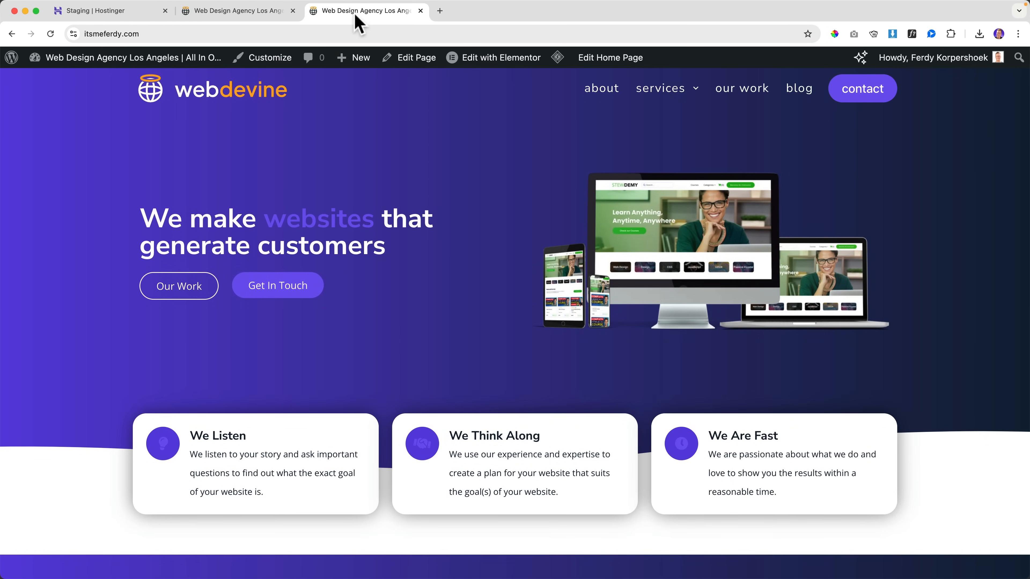
{"action": "left_click", "coordinate": [249, 22]}
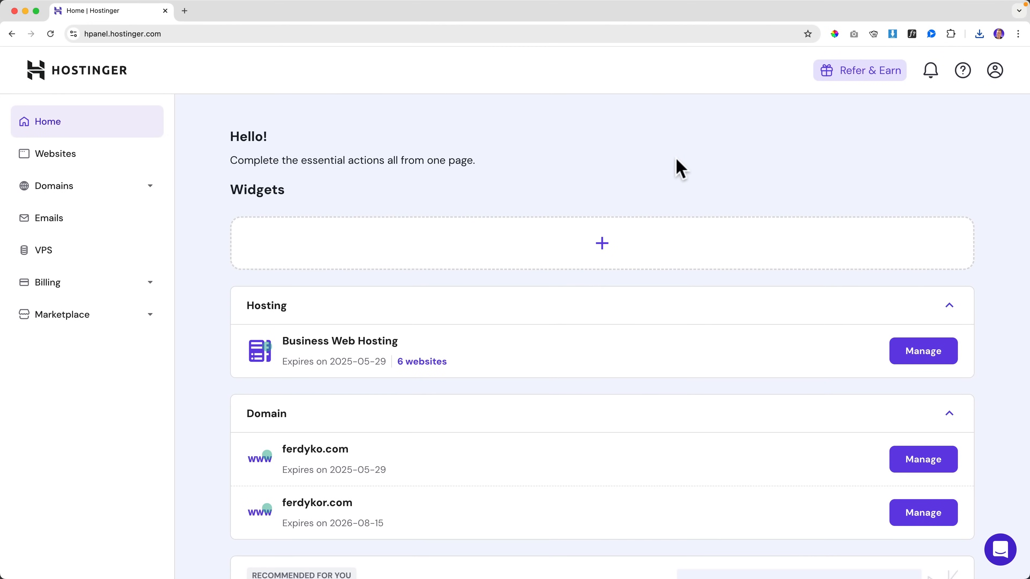
Step: Open the ferdyko.com dashboard from the Websites list and expand its Files section in the sidebar
{"action": "left_click", "coordinate": [79, 160]}
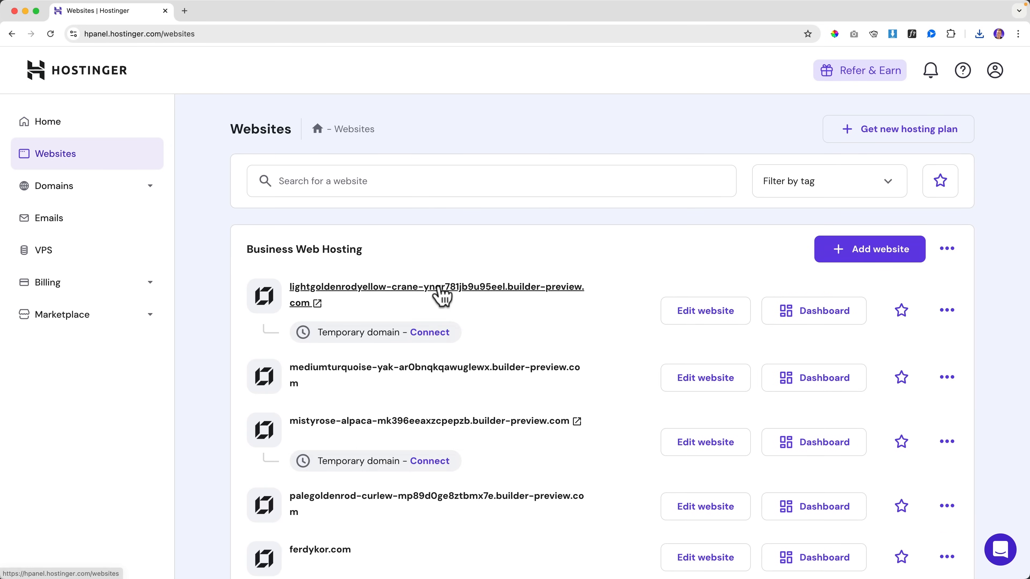
{"action": "scroll", "coordinate": [438, 294], "scroll_direction": "down", "scroll_amount": 4}
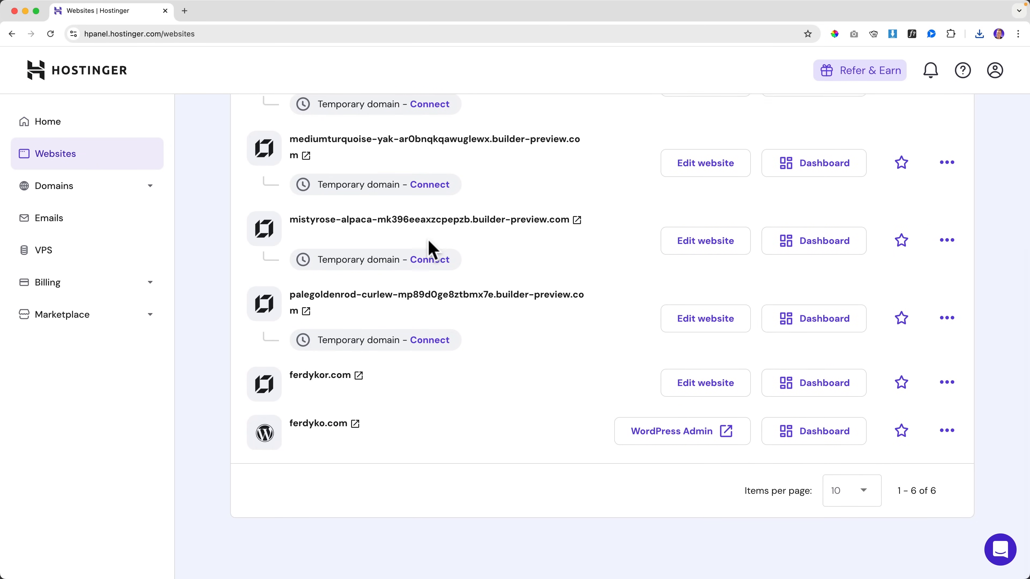
{"action": "scroll", "coordinate": [428, 245], "scroll_direction": "up", "scroll_amount": 5}
{"action": "scroll", "coordinate": [431, 249], "scroll_direction": "down", "scroll_amount": 5}
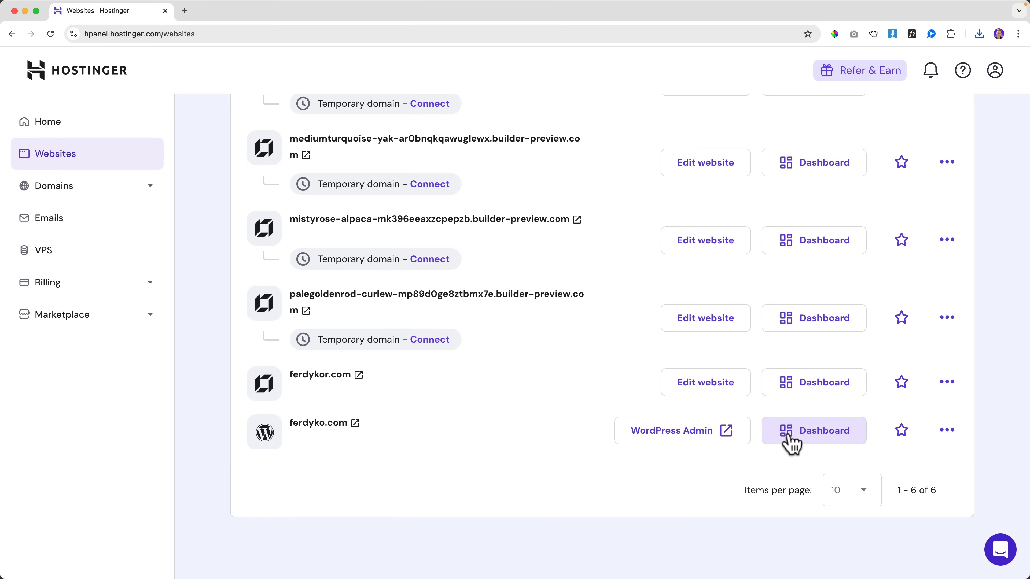
{"action": "left_click", "coordinate": [790, 442]}
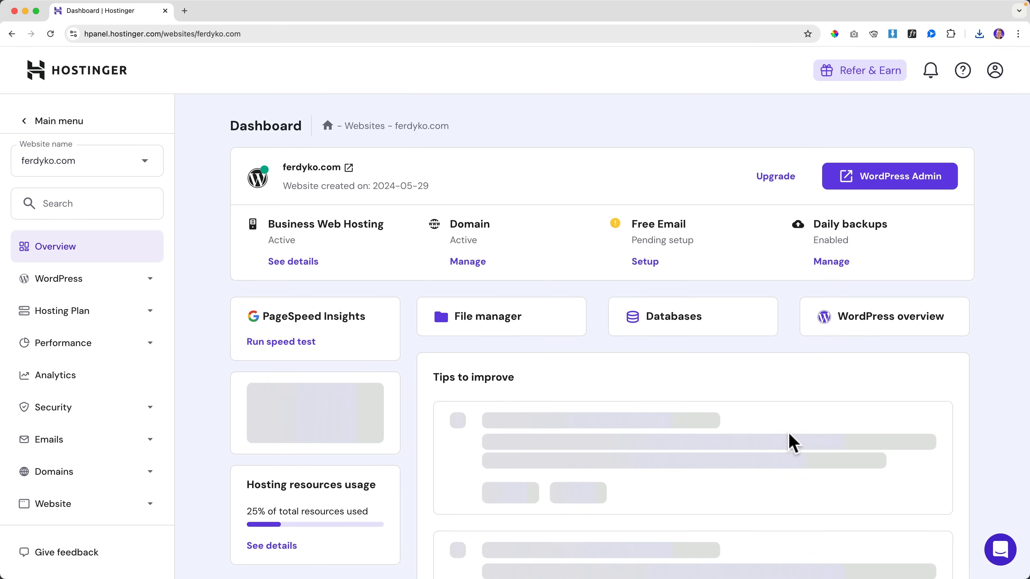
{"action": "left_click", "coordinate": [77, 211]}
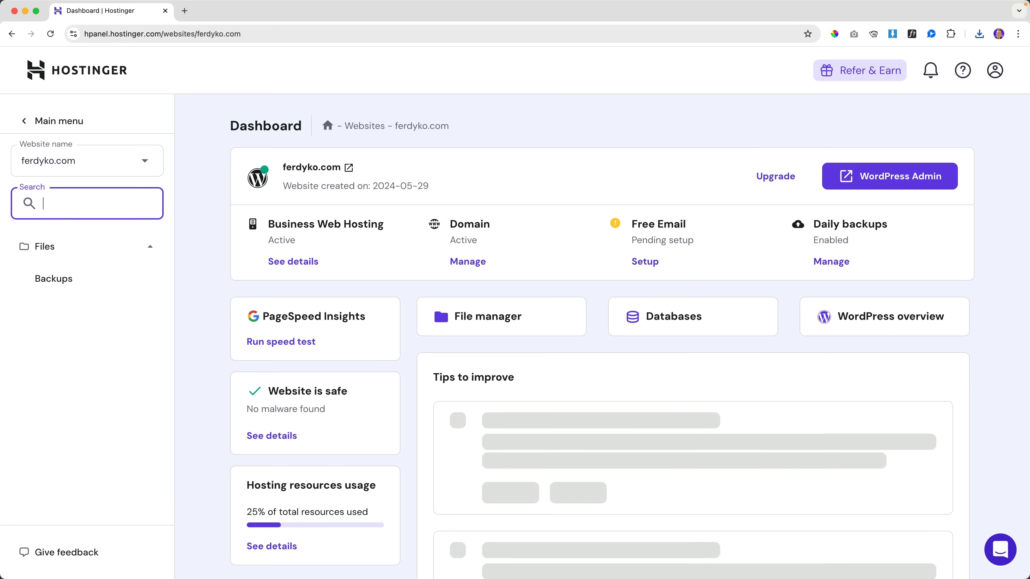
{"action": "scroll", "coordinate": [85, 365], "scroll_direction": "down", "scroll_amount": 3}
{"action": "left_click", "coordinate": [153, 430]}
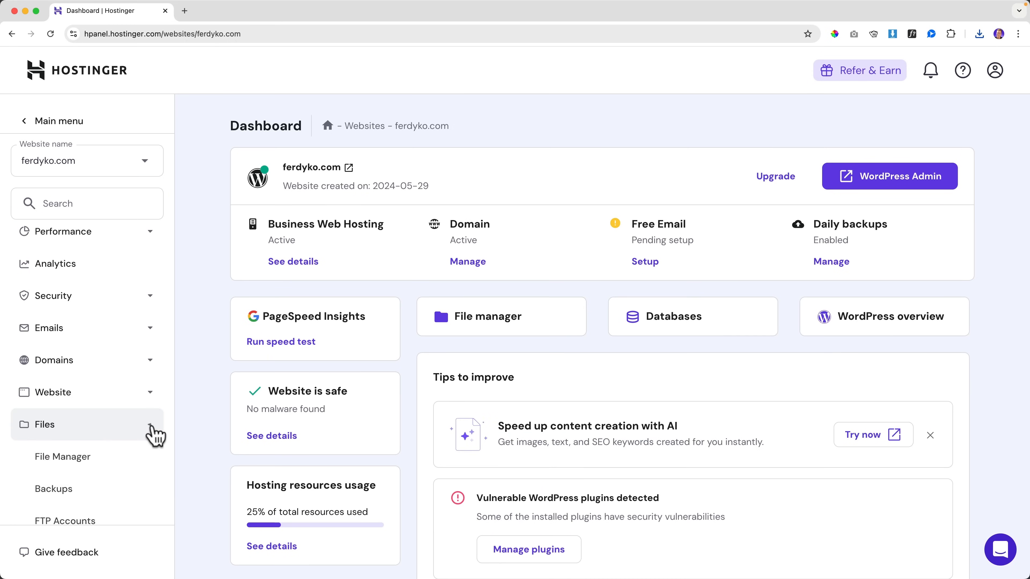
{"action": "scroll", "coordinate": [131, 432], "scroll_direction": "down", "scroll_amount": 3}
Step: Open ferdyko.com's Backups page and browse the available full-website restore dates without choosing one
{"action": "left_click", "coordinate": [71, 424]}
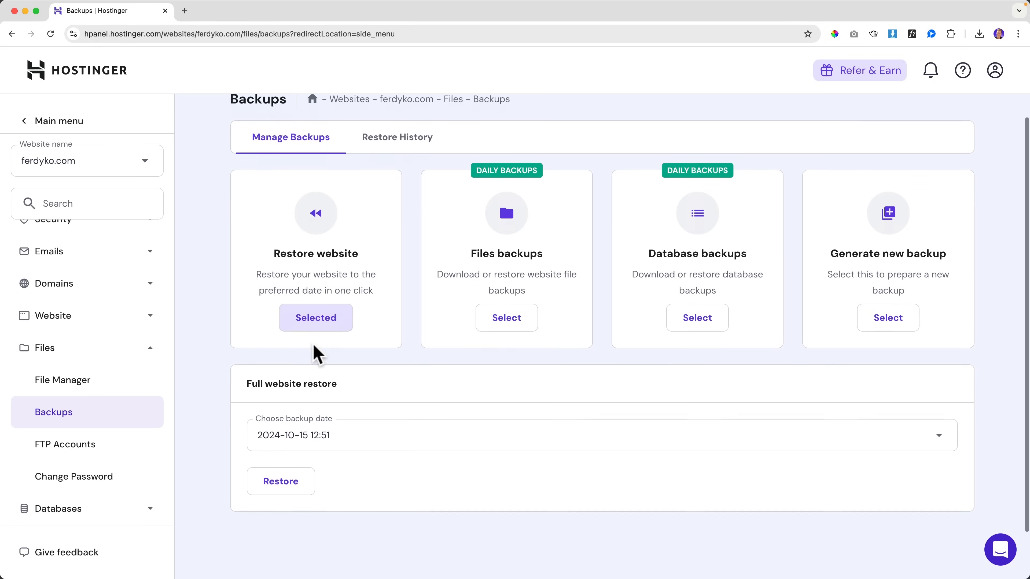
{"action": "scroll", "coordinate": [308, 361], "scroll_direction": "down", "scroll_amount": 2}
{"action": "left_click", "coordinate": [373, 390]}
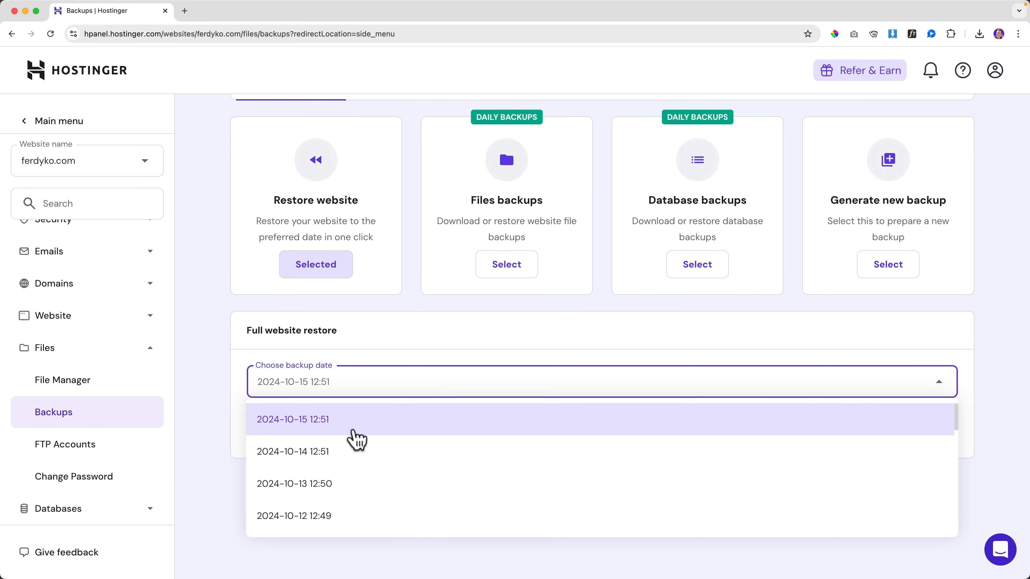
{"action": "scroll", "coordinate": [354, 444], "scroll_direction": "down", "scroll_amount": 4}
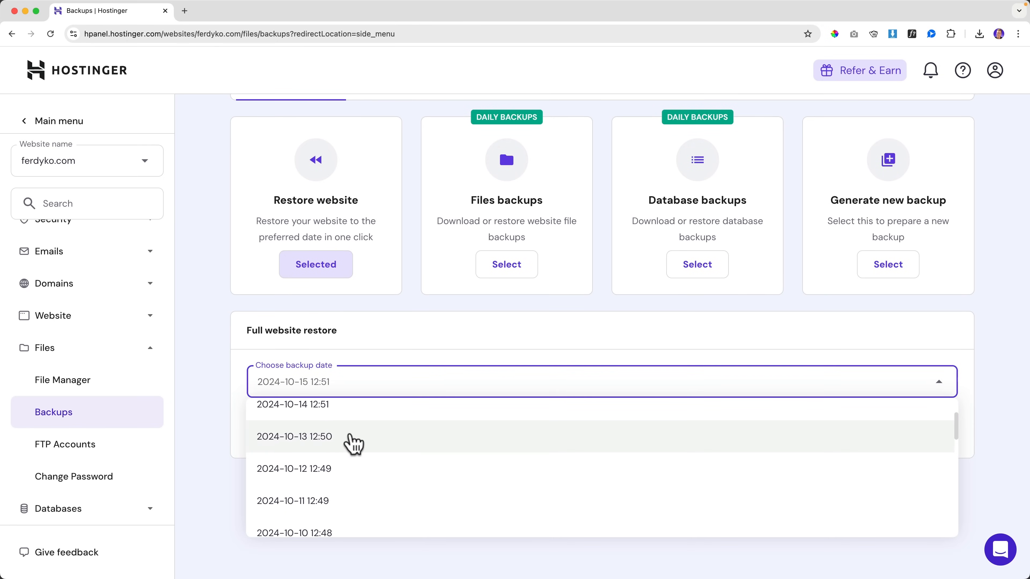
{"action": "scroll", "coordinate": [350, 442], "scroll_direction": "up", "scroll_amount": 4}
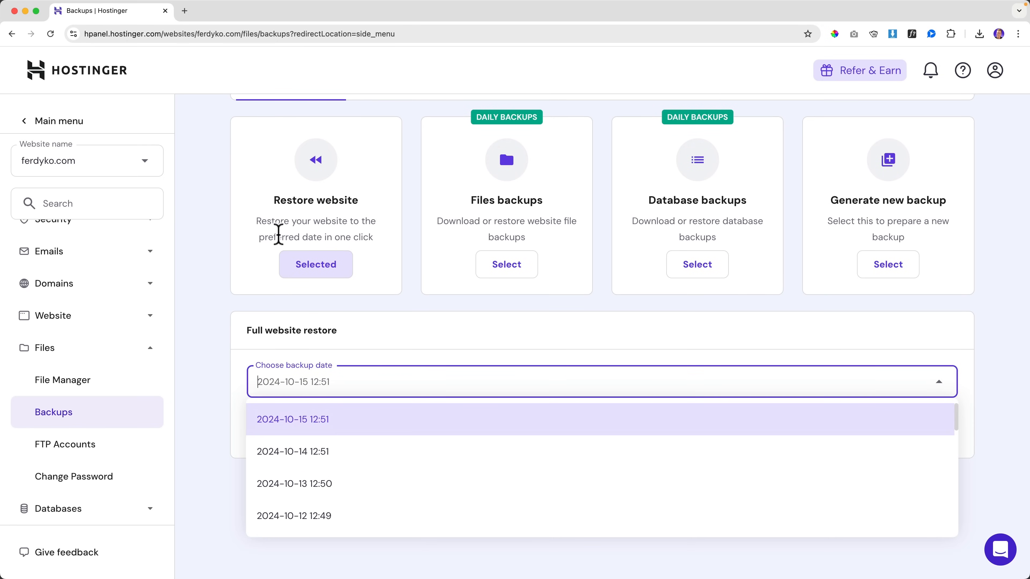
{"action": "left_click", "coordinate": [228, 273]}
Step: Go back to the Websites list through the main menu
{"action": "scroll", "coordinate": [224, 268], "scroll_direction": "up", "scroll_amount": 2}
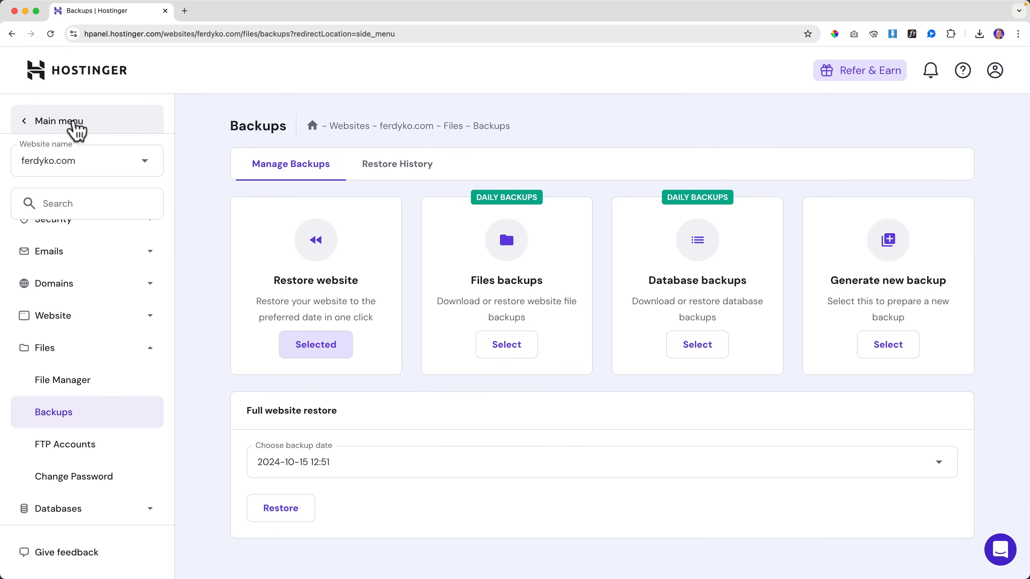
{"action": "left_click", "coordinate": [59, 127]}
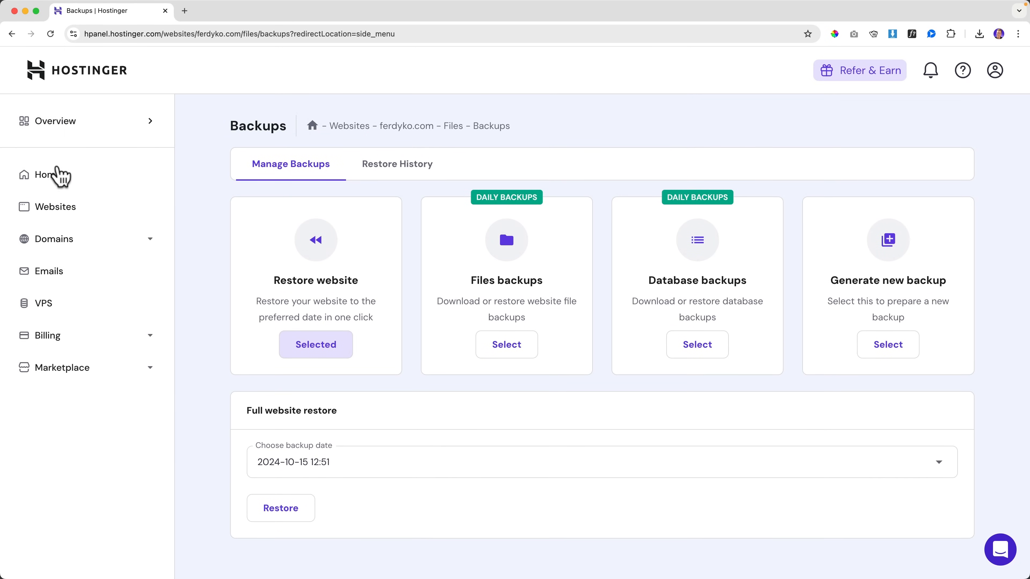
{"action": "left_click", "coordinate": [67, 206]}
Step: Open the live ferdyko.com site, then apply and publish the yellow Palette #8 colour preset
{"action": "scroll", "coordinate": [365, 345], "scroll_direction": "down", "scroll_amount": 5}
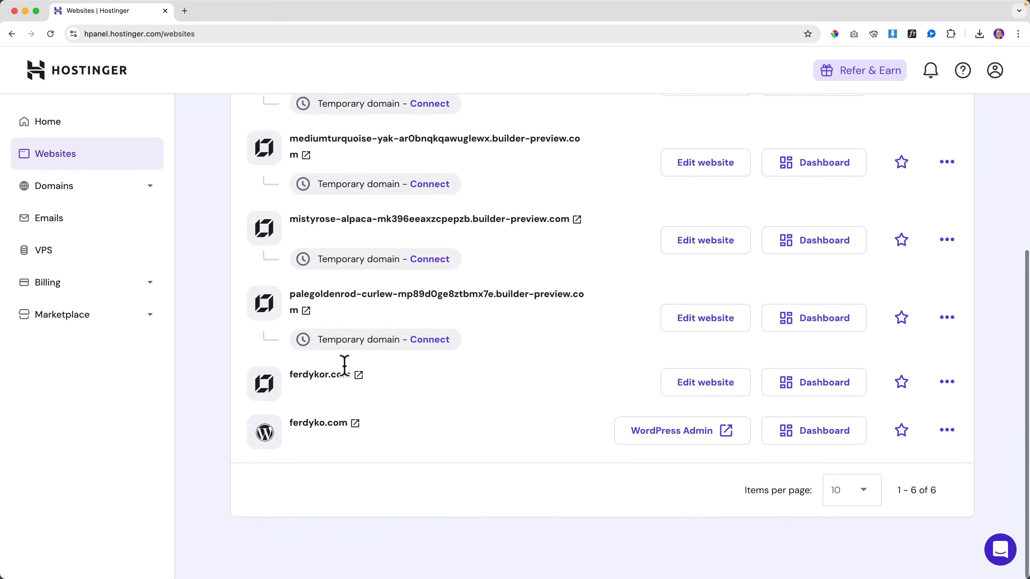
{"action": "left_click", "coordinate": [335, 424]}
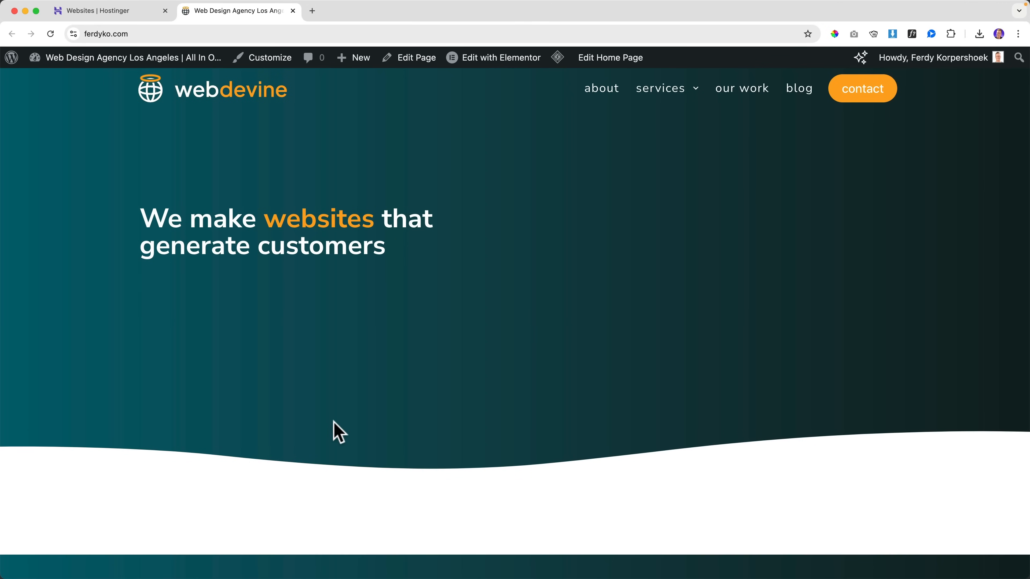
{"action": "left_click", "coordinate": [269, 61]}
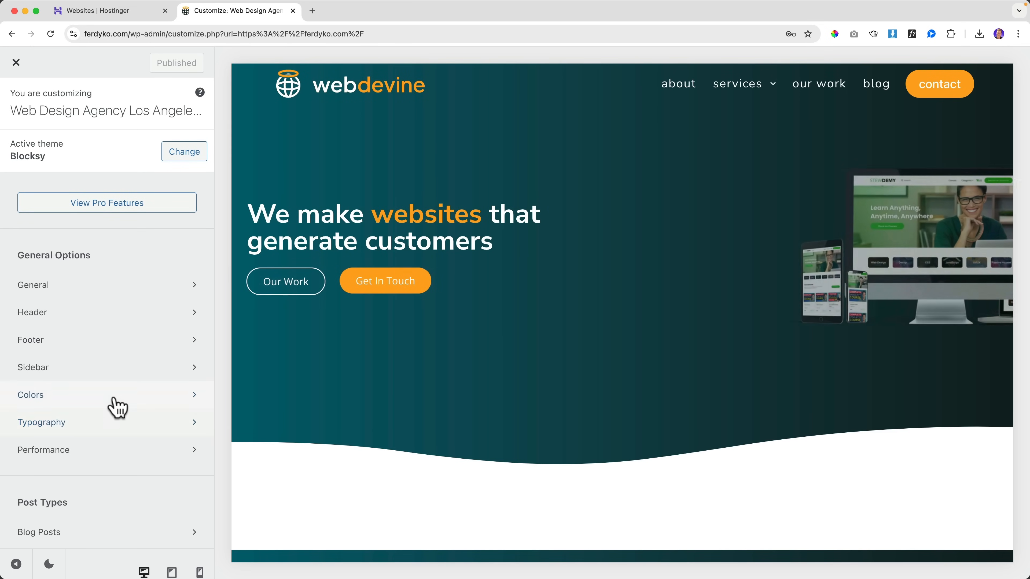
{"action": "left_click", "coordinate": [116, 396]}
{"action": "left_click", "coordinate": [194, 157]}
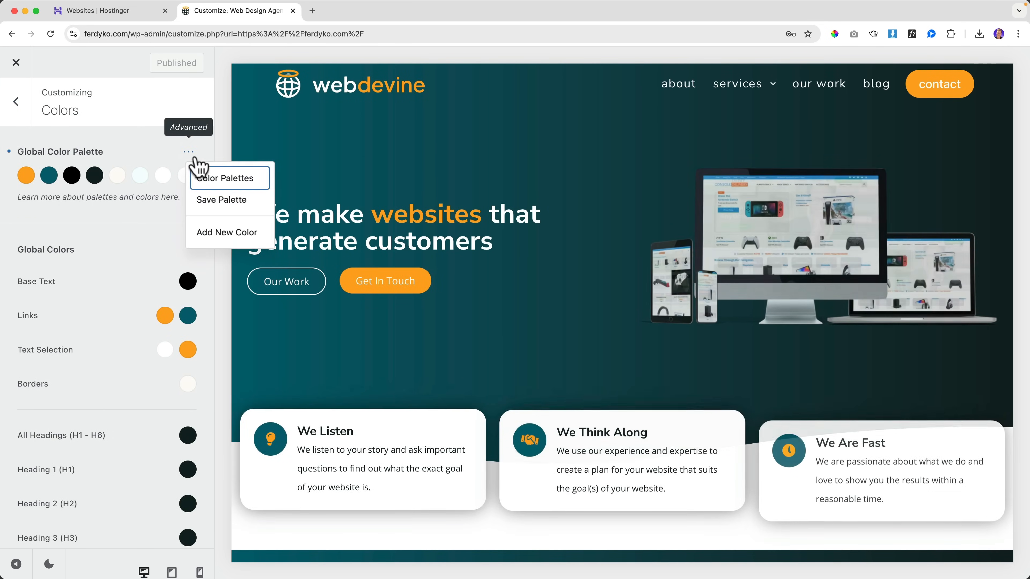
{"action": "left_click", "coordinate": [225, 178]}
{"action": "scroll", "coordinate": [526, 290], "scroll_direction": "down", "scroll_amount": 5}
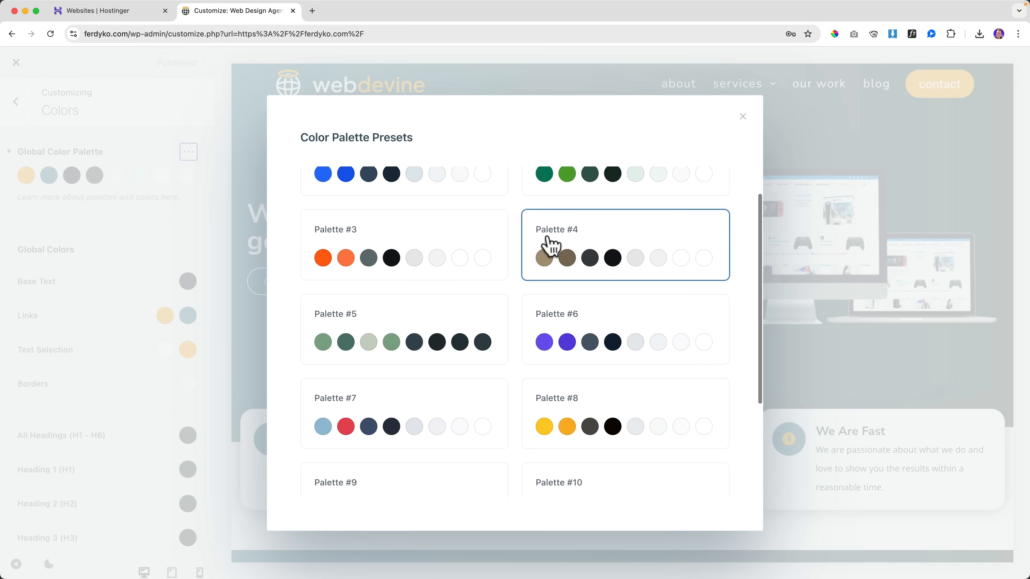
{"action": "left_click", "coordinate": [569, 265]}
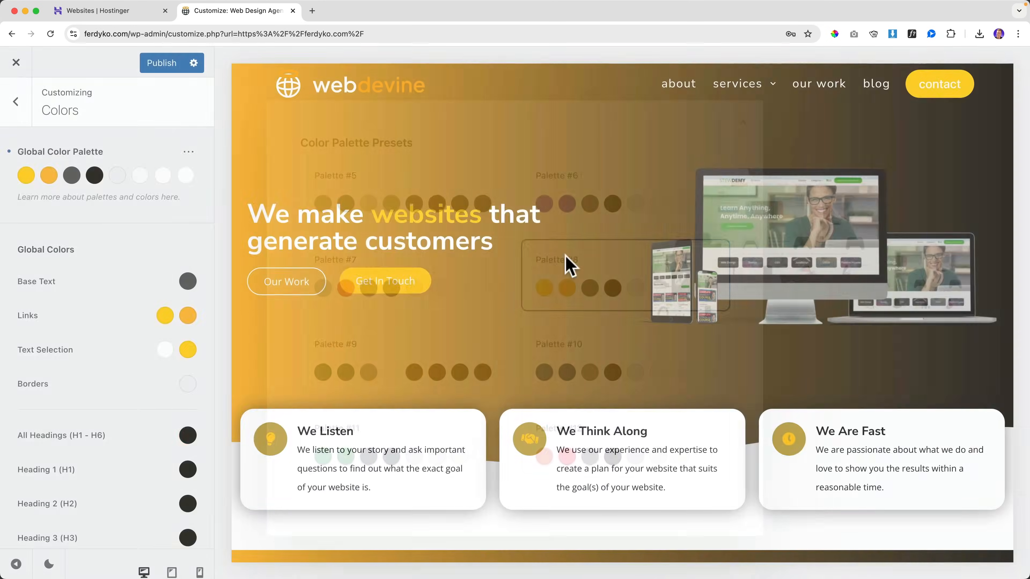
{"action": "left_click", "coordinate": [169, 65]}
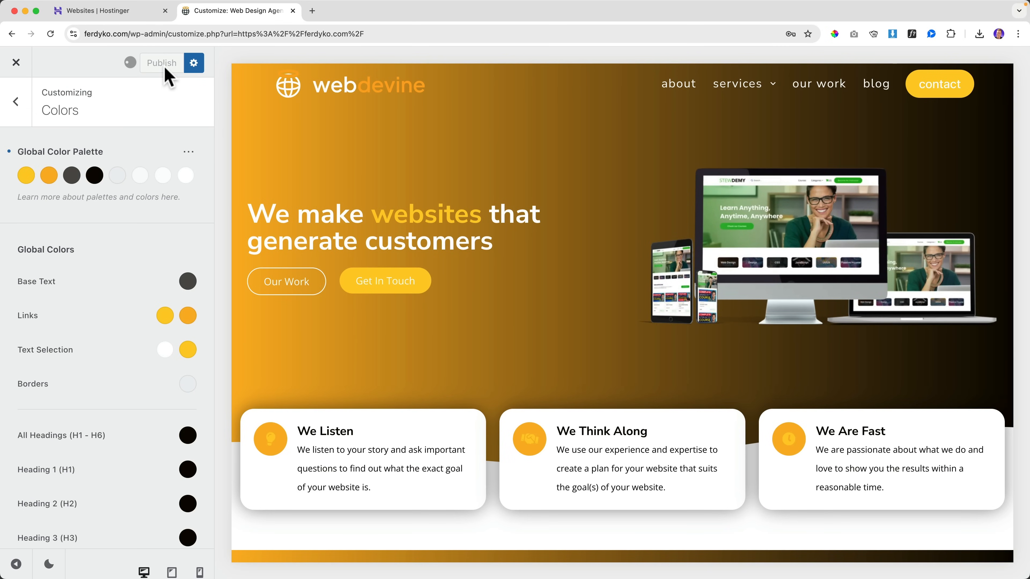
{"action": "left_click", "coordinate": [23, 64]}
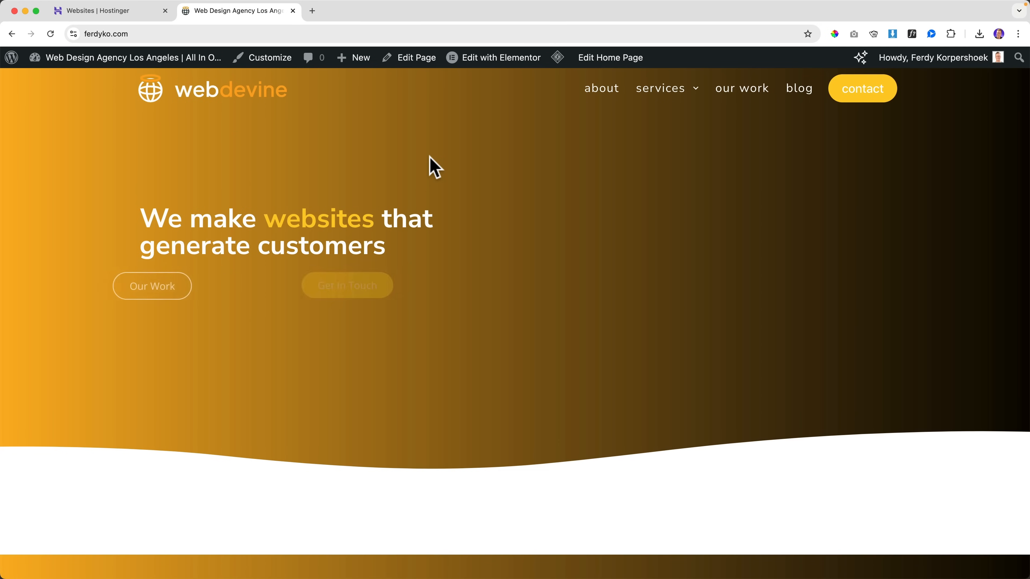
Step: Recheck the colour presets to confirm Palette #8 is still active, then return to Hostinger
{"action": "scroll", "coordinate": [430, 157], "scroll_direction": "down", "scroll_amount": 5}
{"action": "scroll", "coordinate": [430, 157], "scroll_direction": "up", "scroll_amount": 5}
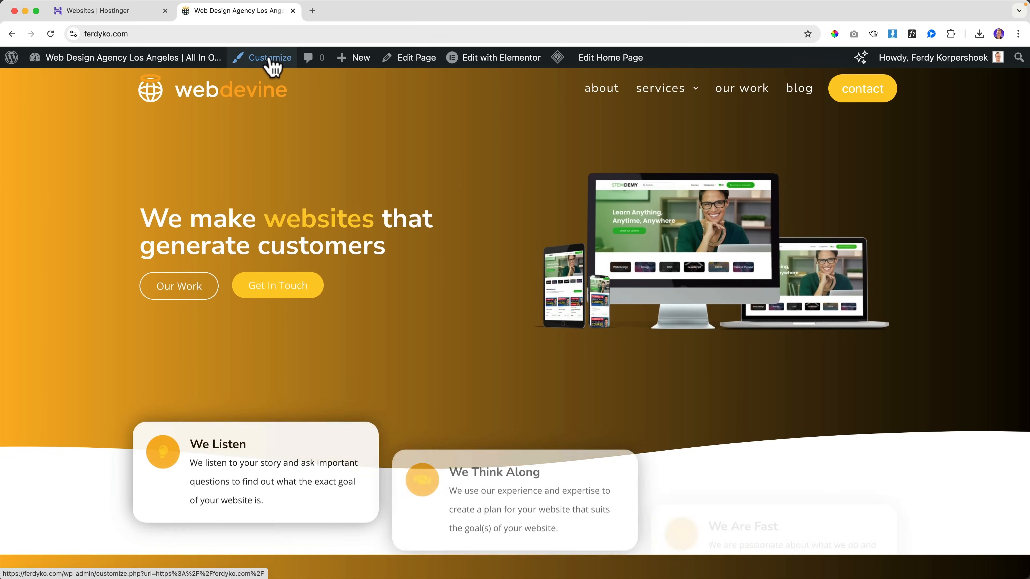
{"action": "left_click", "coordinate": [270, 61]}
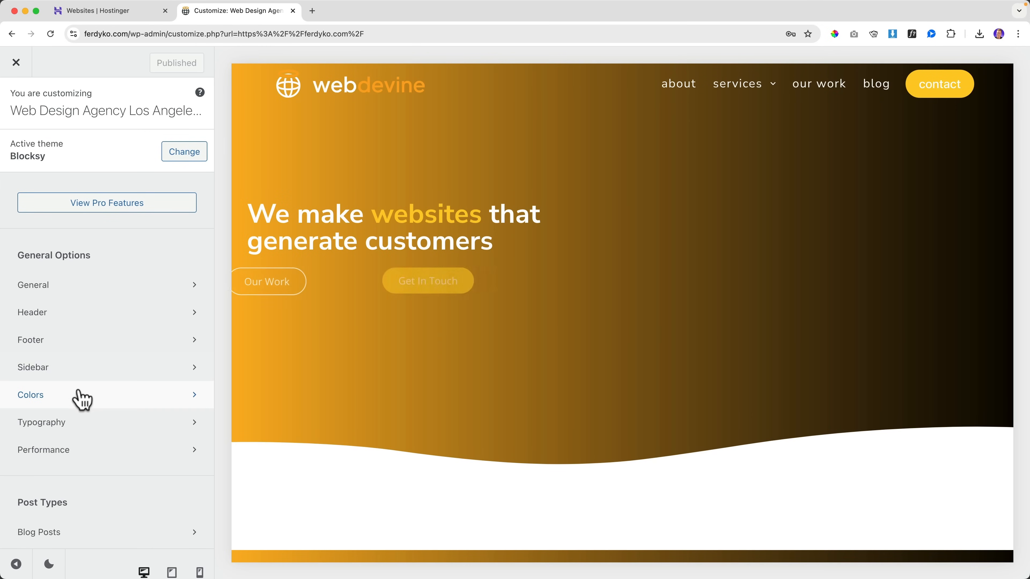
{"action": "left_click", "coordinate": [79, 395]}
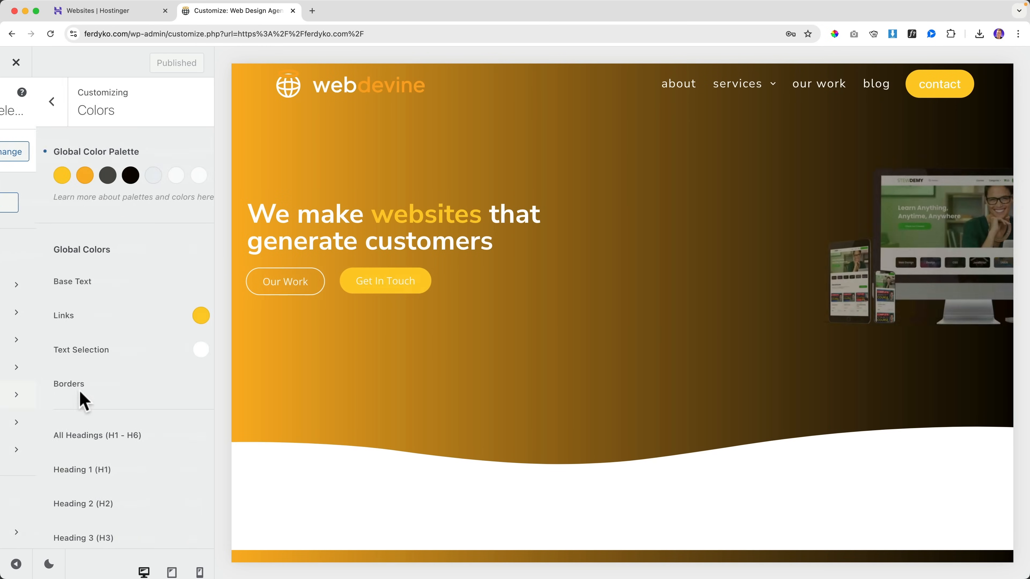
{"action": "left_click", "coordinate": [188, 152]}
{"action": "left_click", "coordinate": [216, 186]}
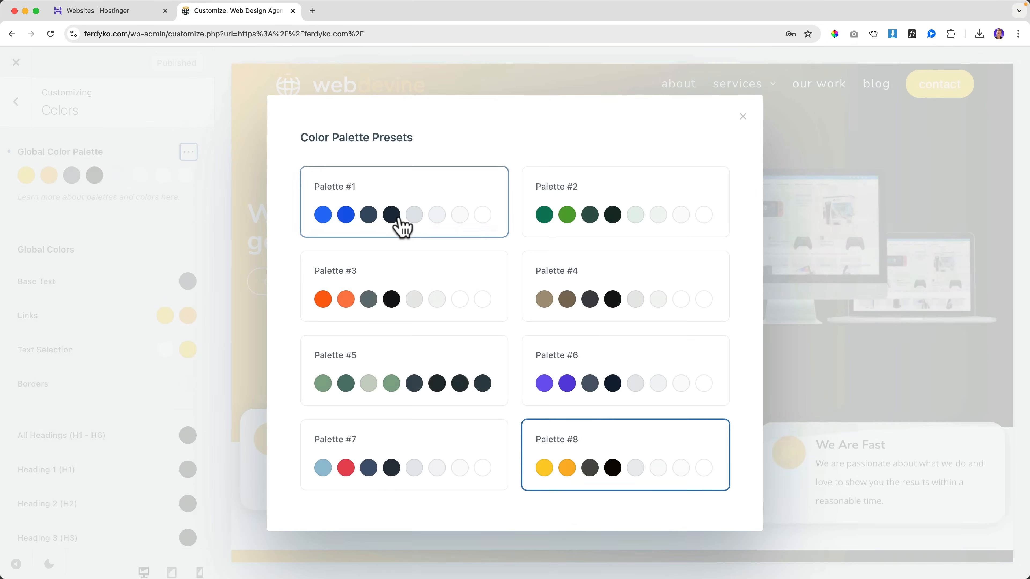
{"action": "scroll", "coordinate": [497, 229], "scroll_direction": "down", "scroll_amount": 5}
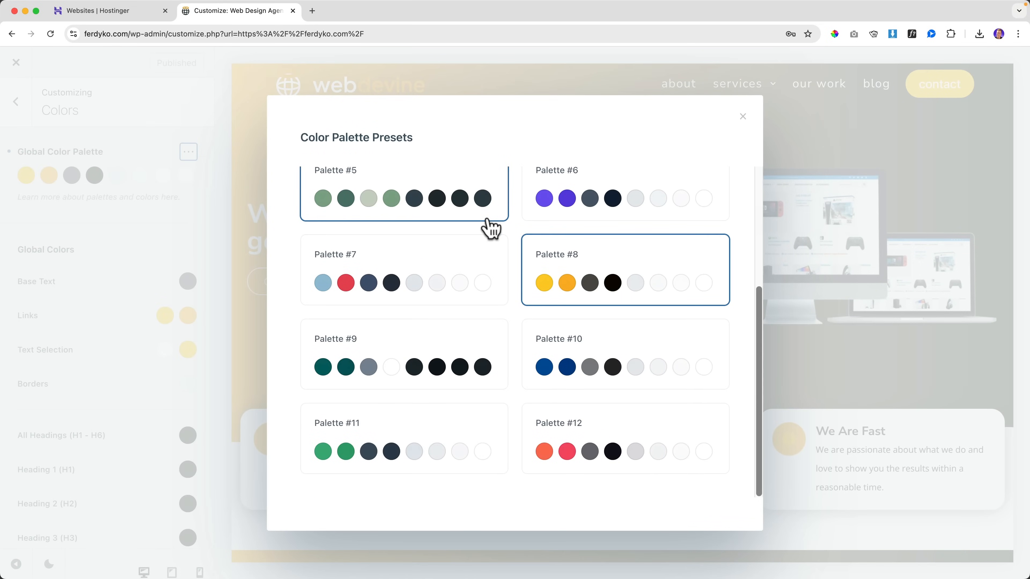
{"action": "scroll", "coordinate": [489, 228], "scroll_direction": "up", "scroll_amount": 5}
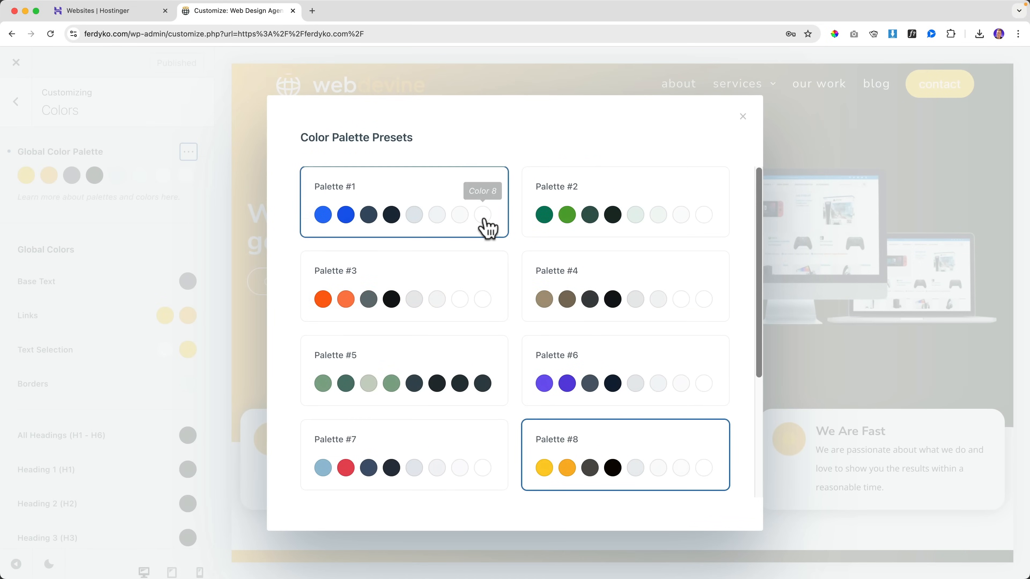
{"action": "left_click", "coordinate": [743, 116]}
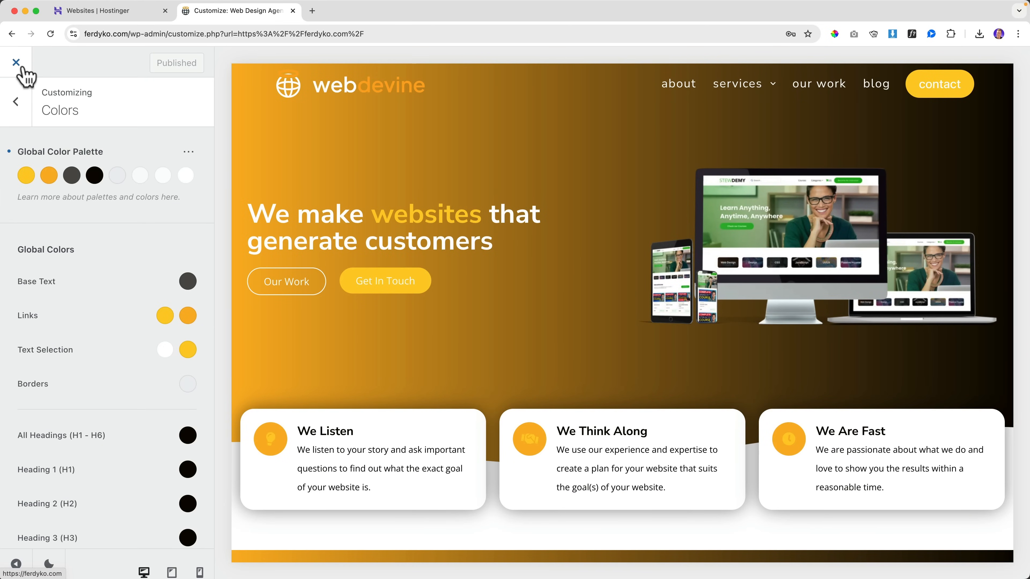
{"action": "left_click", "coordinate": [129, 12]}
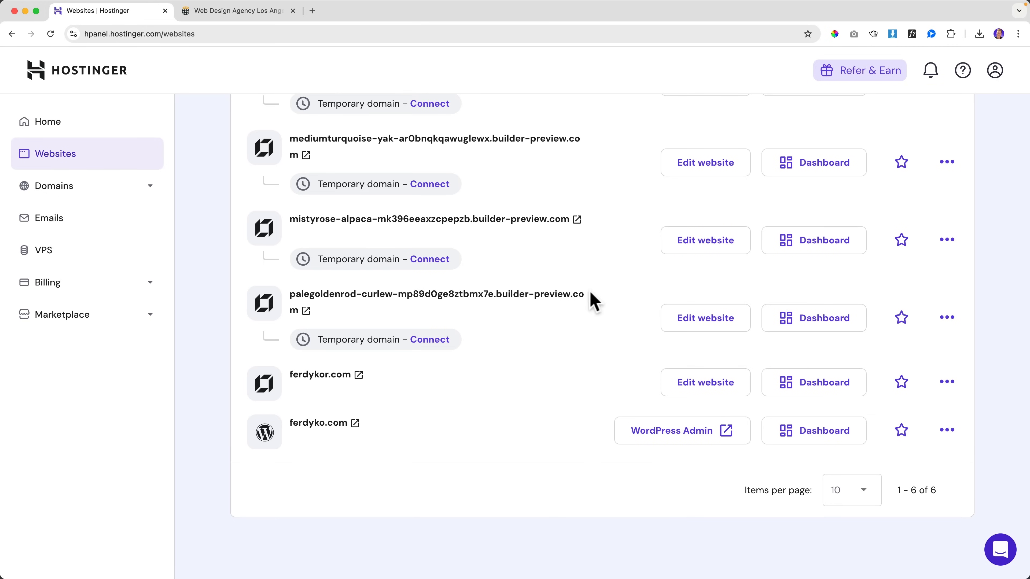
{"action": "left_click", "coordinate": [813, 436]}
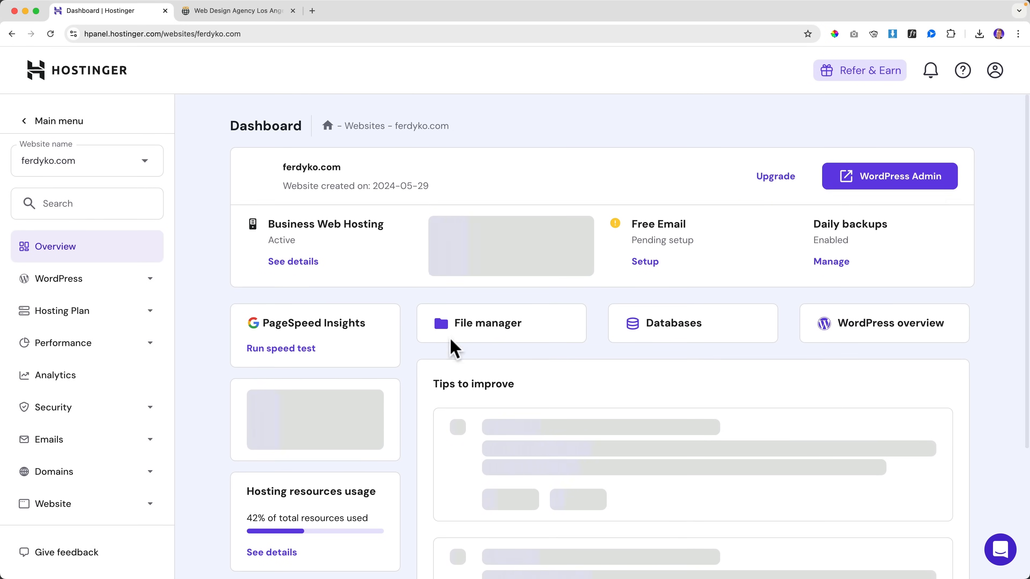
{"action": "left_click", "coordinate": [78, 210]}
{"action": "type", "text": "ba"}
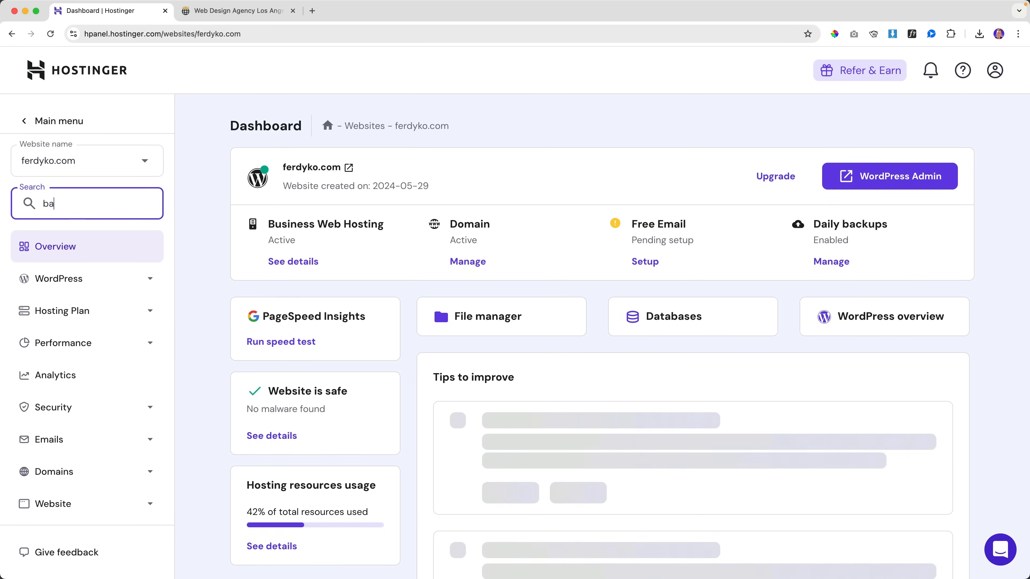
{"action": "type", "text": "ck"}
{"action": "left_click", "coordinate": [61, 280]}
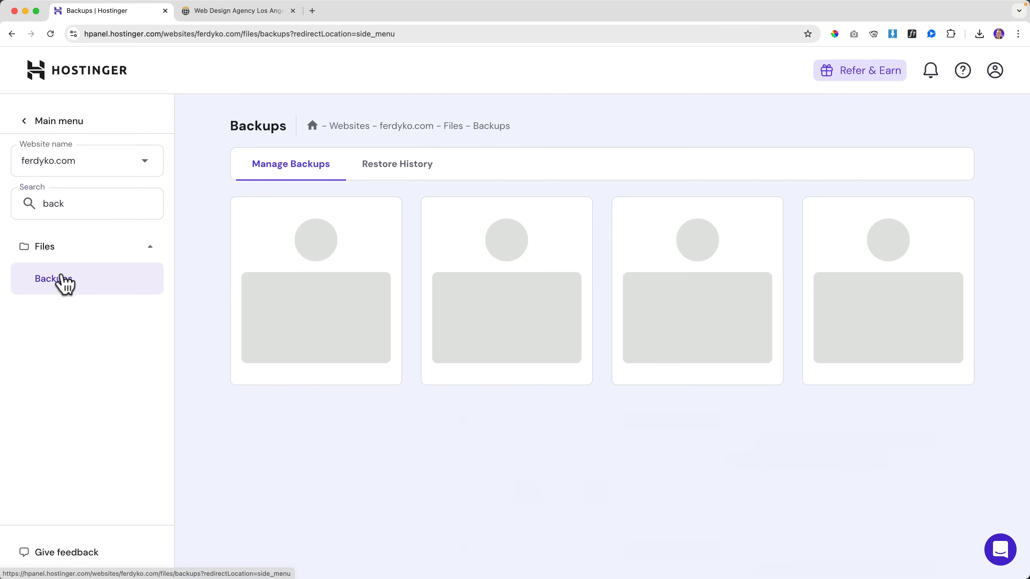
{"action": "left_click", "coordinate": [311, 341]}
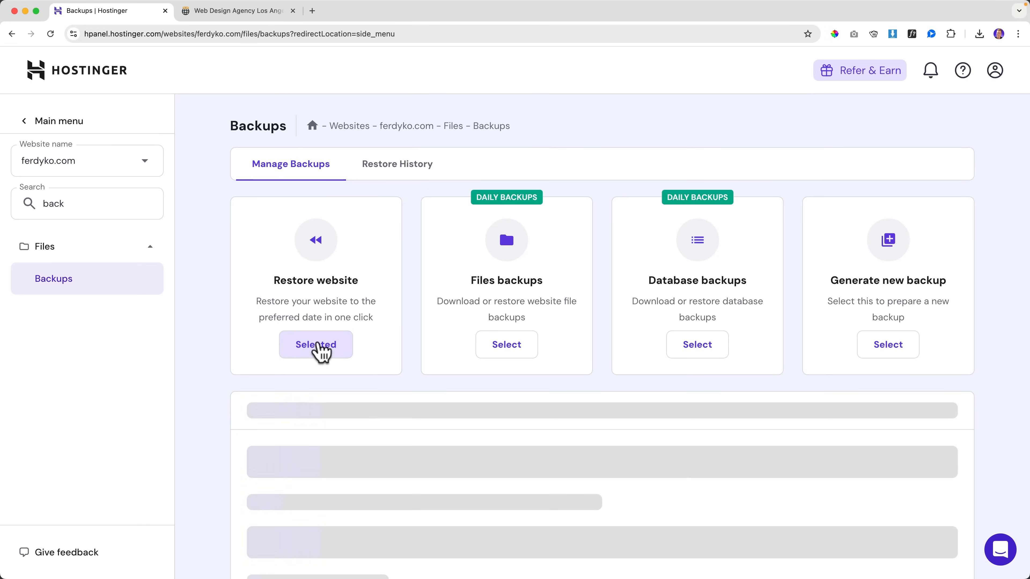
{"action": "scroll", "coordinate": [348, 352], "scroll_direction": "down", "scroll_amount": 1}
{"action": "scroll", "coordinate": [349, 349], "scroll_direction": "down", "scroll_amount": 2}
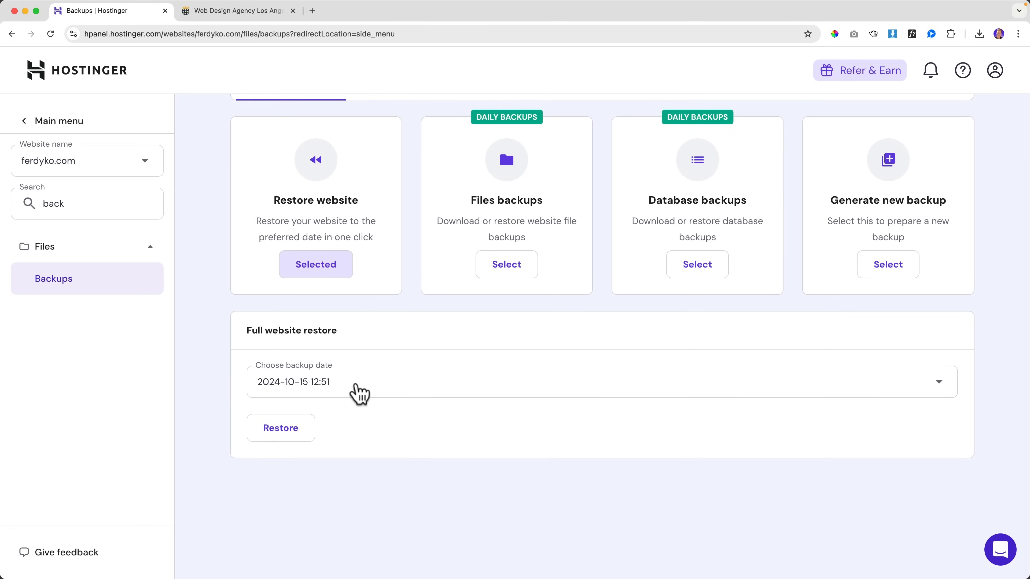
{"action": "left_click", "coordinate": [359, 393]}
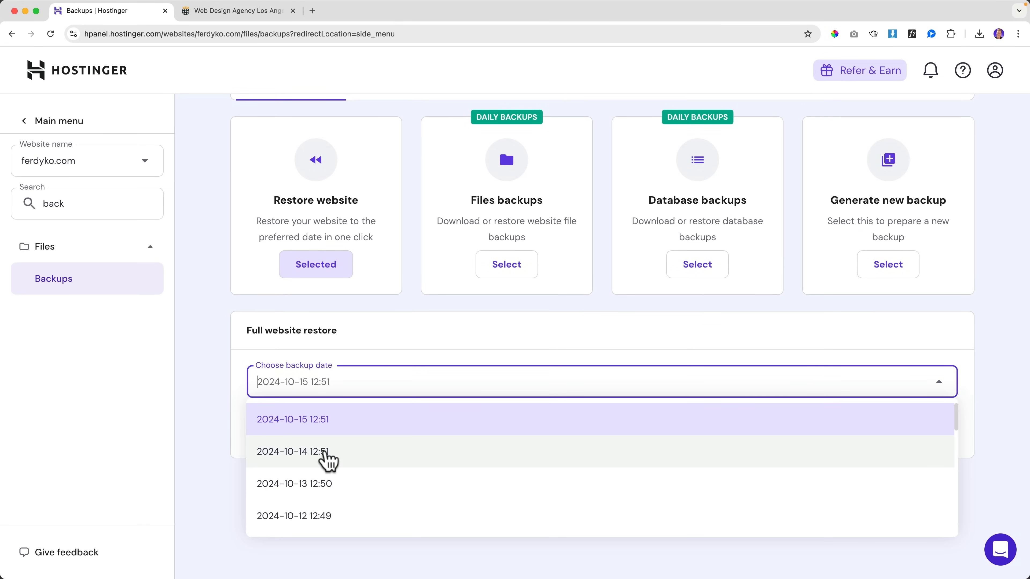
{"action": "left_click", "coordinate": [320, 455]}
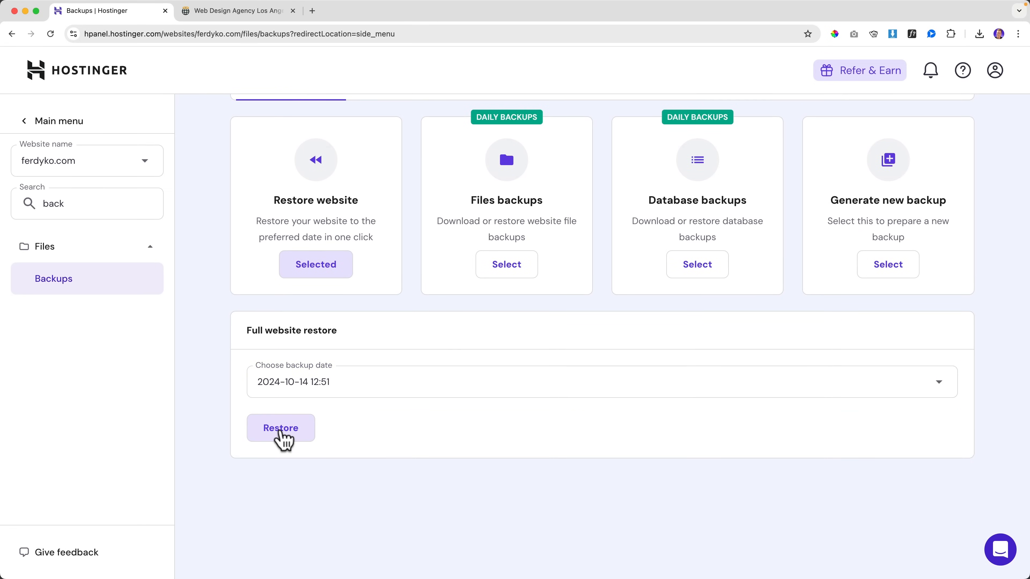
Step: Confirm the restore, accepting replacement of all files and databases, and dismiss the follow-up notices
{"action": "left_click", "coordinate": [281, 430]}
{"action": "left_click", "coordinate": [358, 302]}
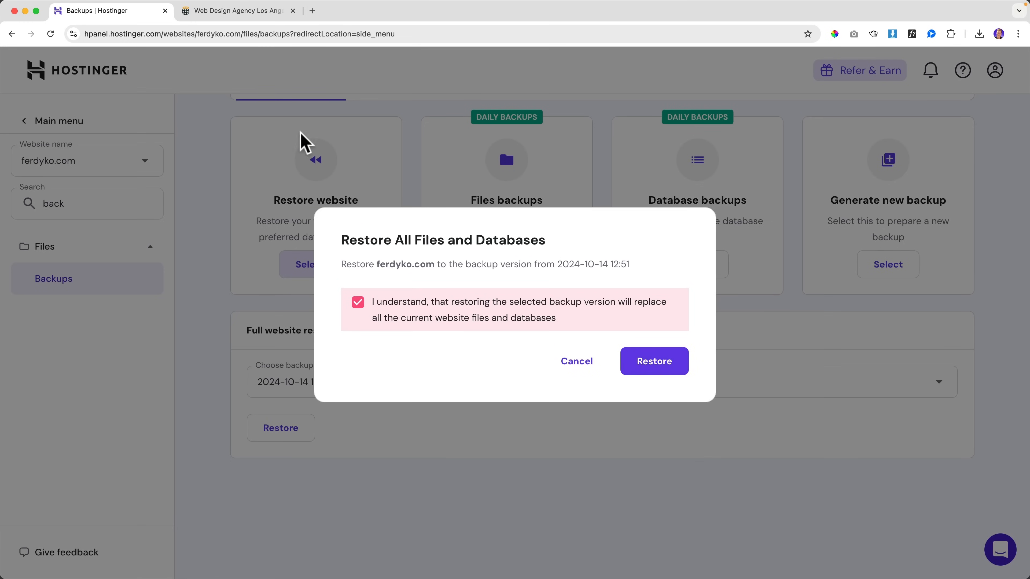
{"action": "left_click", "coordinate": [228, 11]}
{"action": "left_click", "coordinate": [102, 11]}
{"action": "left_click", "coordinate": [654, 362]}
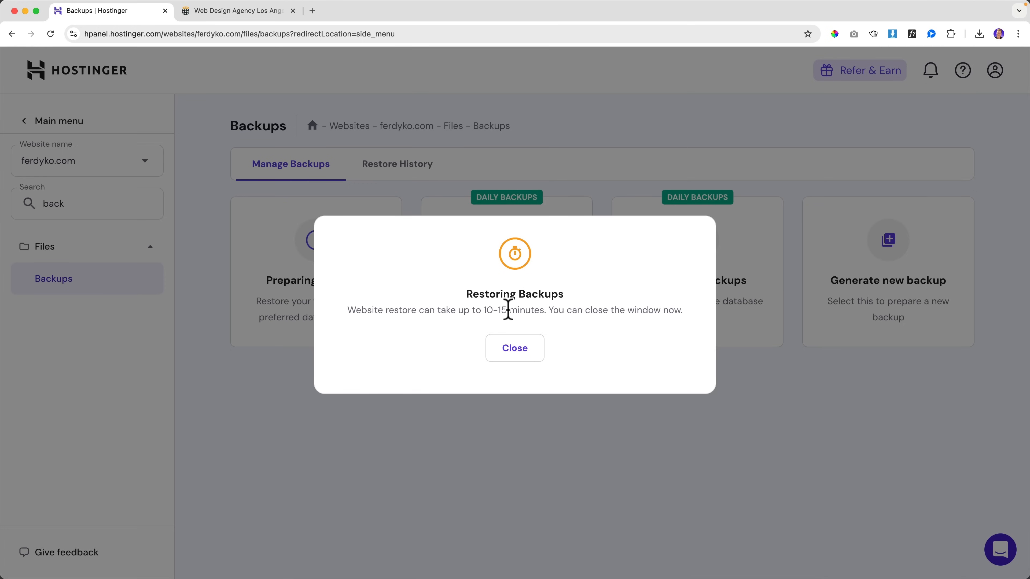
{"action": "left_click", "coordinate": [510, 348]}
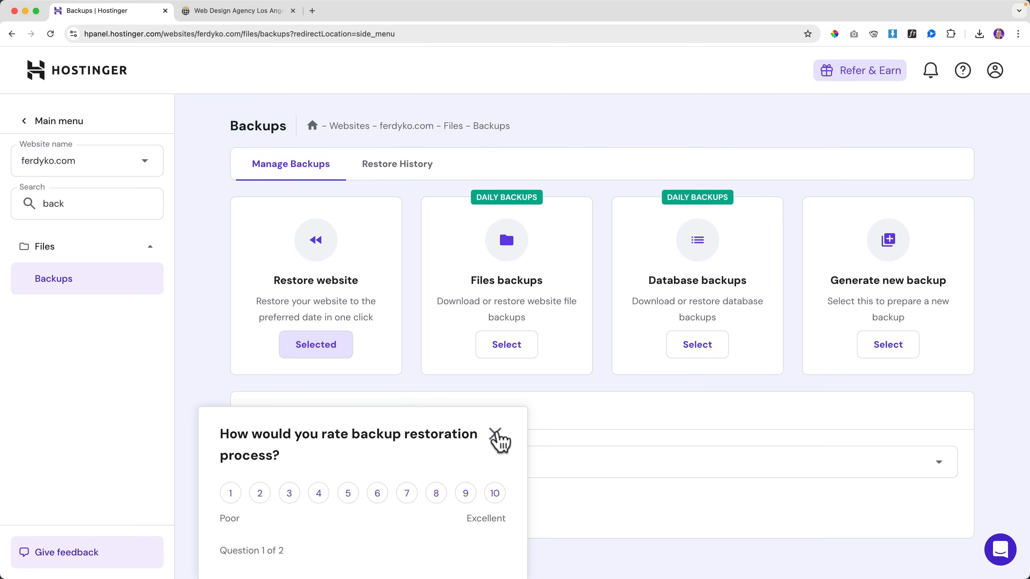
{"action": "left_click", "coordinate": [497, 436]}
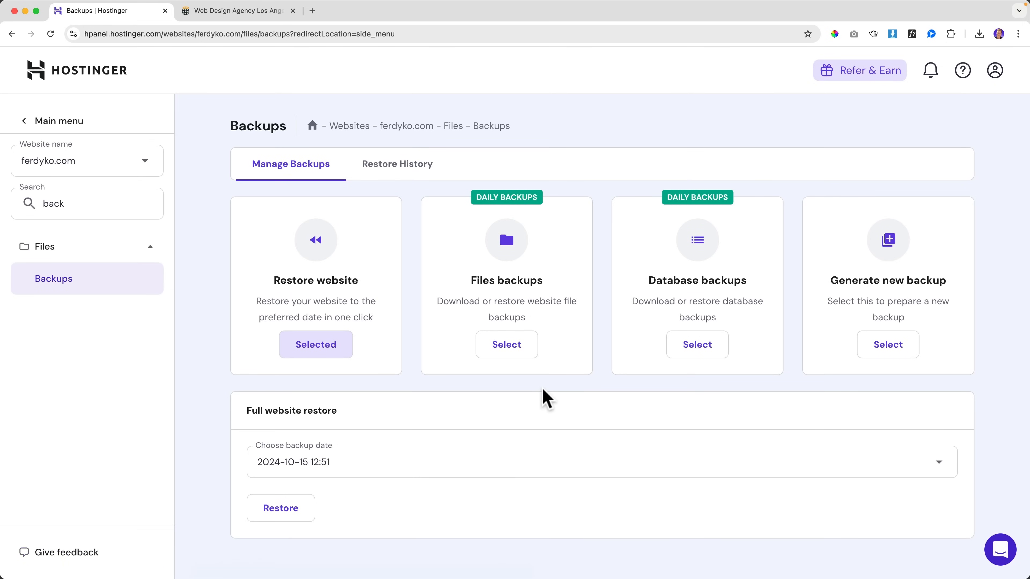
{"action": "left_click", "coordinate": [238, 11]}
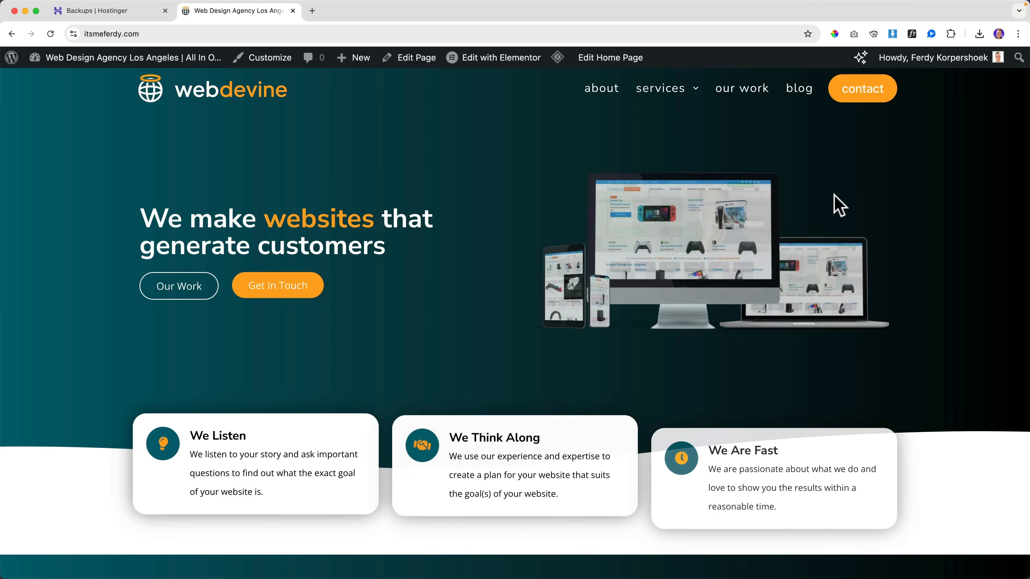
Step: Scroll through the ferdyko.com homepage sections to confirm the teal colours are back
{"action": "scroll", "coordinate": [835, 203], "scroll_direction": "down", "scroll_amount": 10}
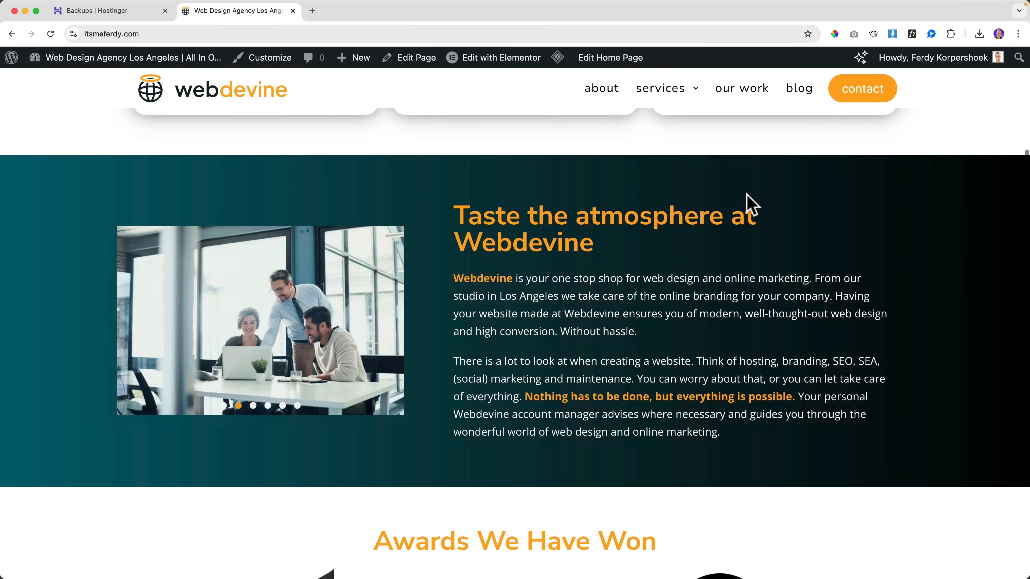
{"action": "scroll", "coordinate": [747, 202], "scroll_direction": "up", "scroll_amount": 9}
{"action": "scroll", "coordinate": [747, 201], "scroll_direction": "up", "scroll_amount": 1}
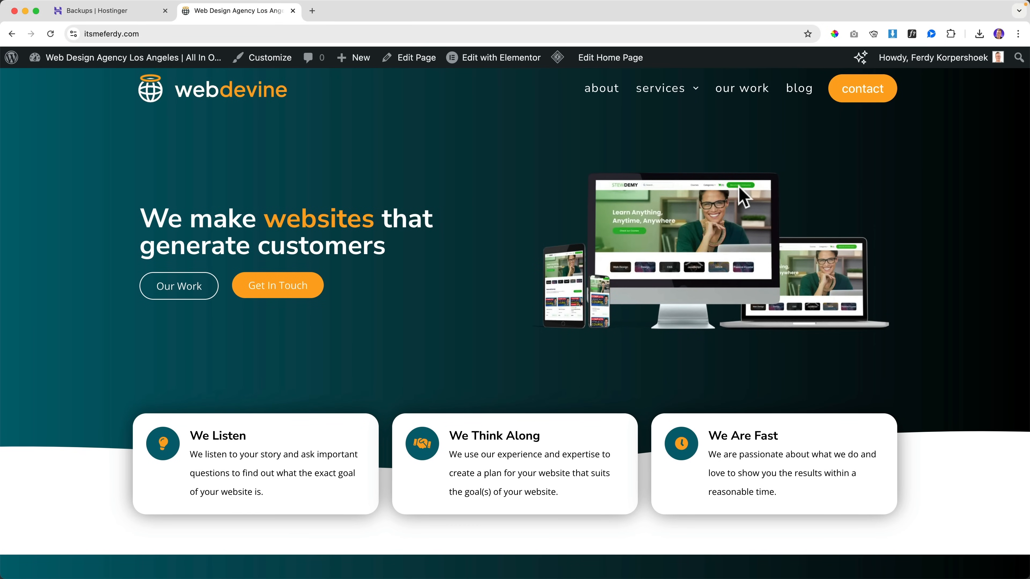
{"action": "scroll", "coordinate": [628, 195], "scroll_direction": "down", "scroll_amount": 10}
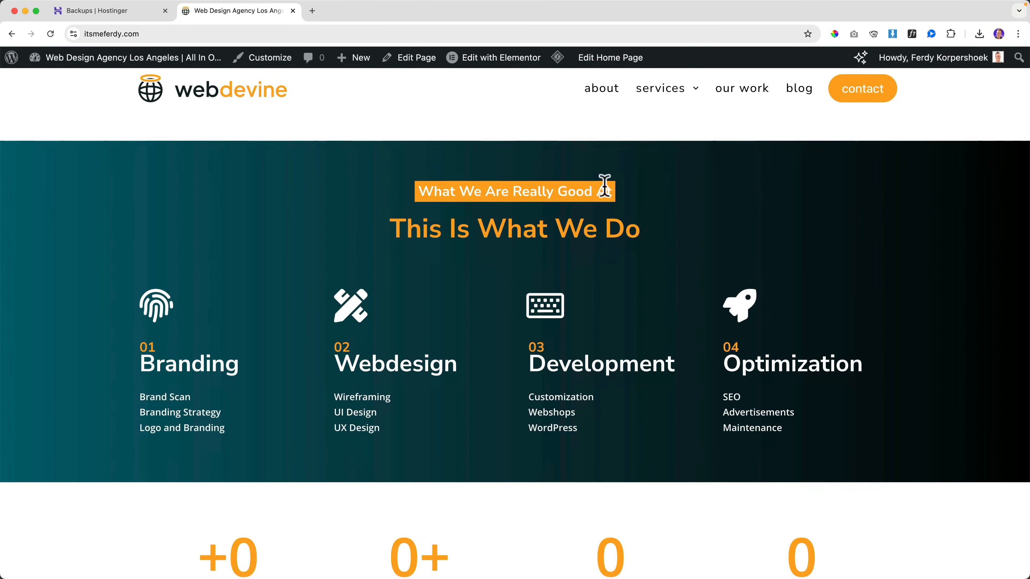
{"action": "scroll", "coordinate": [604, 191], "scroll_direction": "down", "scroll_amount": 5}
{"action": "scroll", "coordinate": [604, 196], "scroll_direction": "up", "scroll_amount": 15}
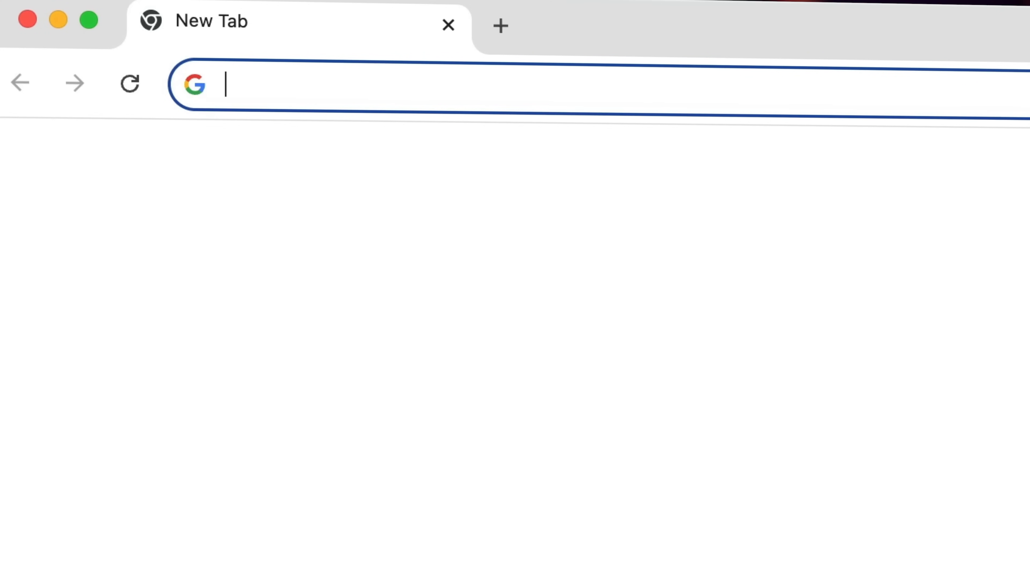
Step: Load ferdy.com, go to its WordPress website tutorials page, and scroll through the tutorials
{"action": "type", "text": "ferdy.com"}
{"action": "key", "text": "Return"}
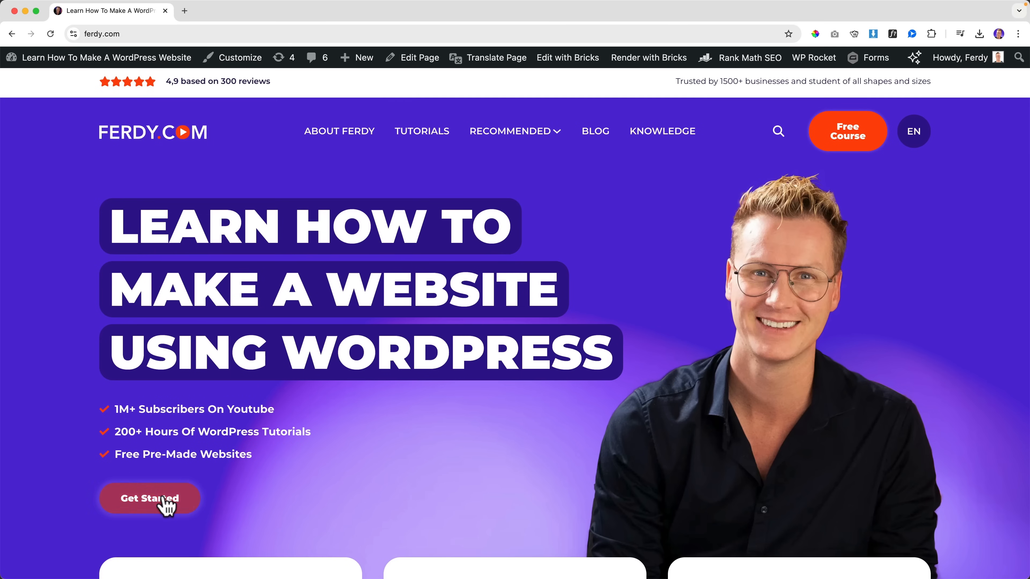
{"action": "left_click", "coordinate": [166, 502]}
{"action": "scroll", "coordinate": [166, 507], "scroll_direction": "down", "scroll_amount": 10}
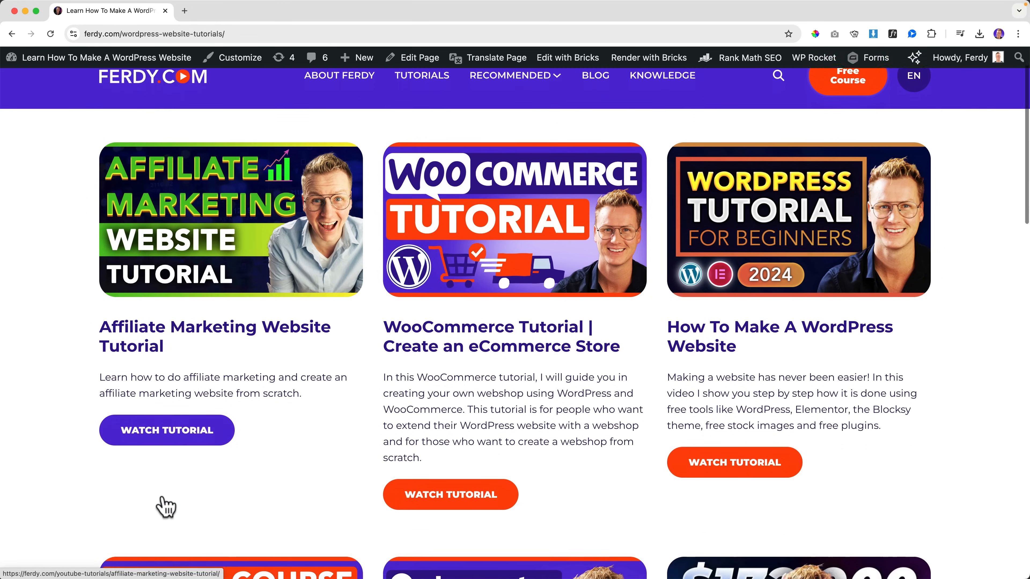
{"action": "scroll", "coordinate": [165, 505], "scroll_direction": "down", "scroll_amount": 4}
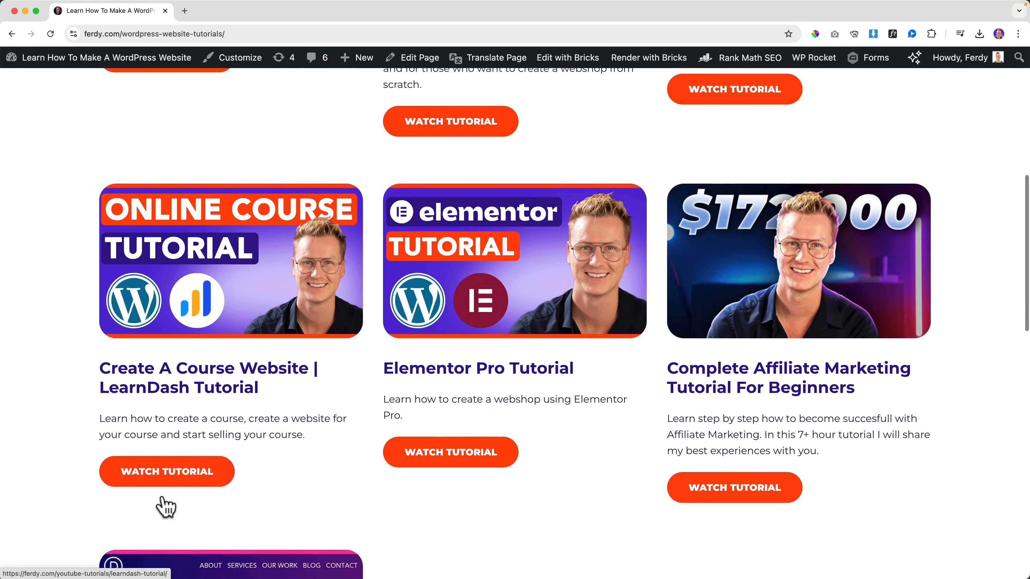